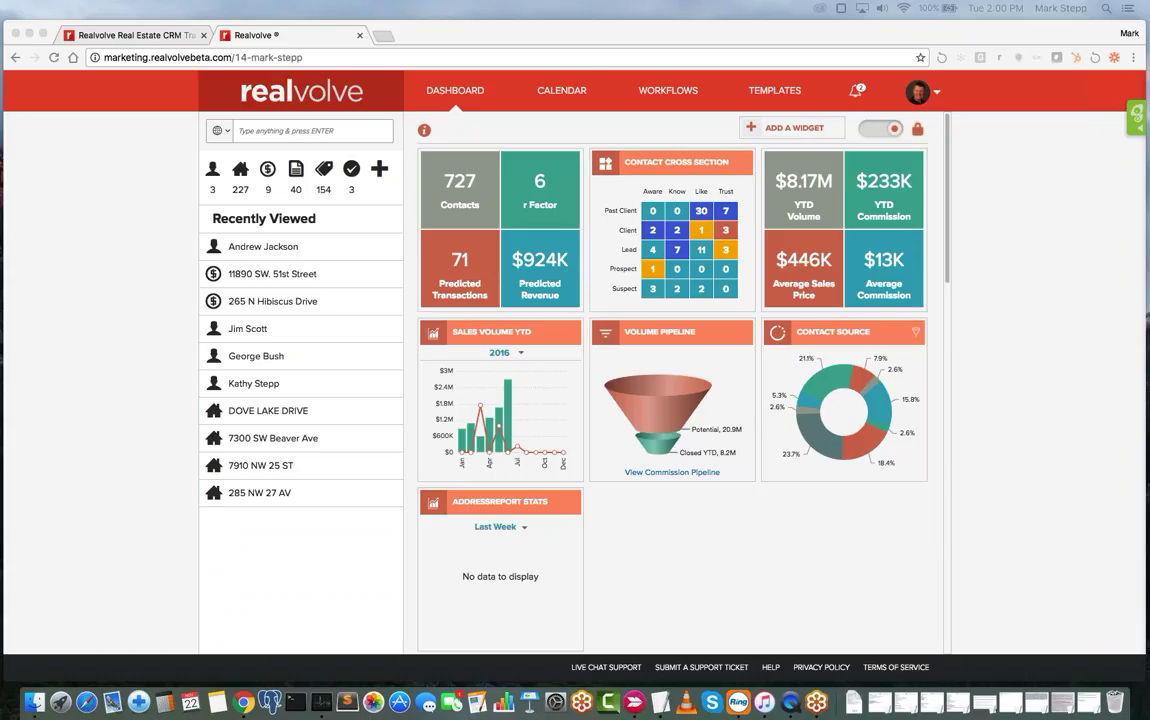
# - Move the Realvolve dashboard tab ahead of the training tab and return to the dashboard
pyautogui.moveTo(280, 35); pyautogui.dragTo(148, 38)
pyautogui.hotkey('ctrl', 'Tab')
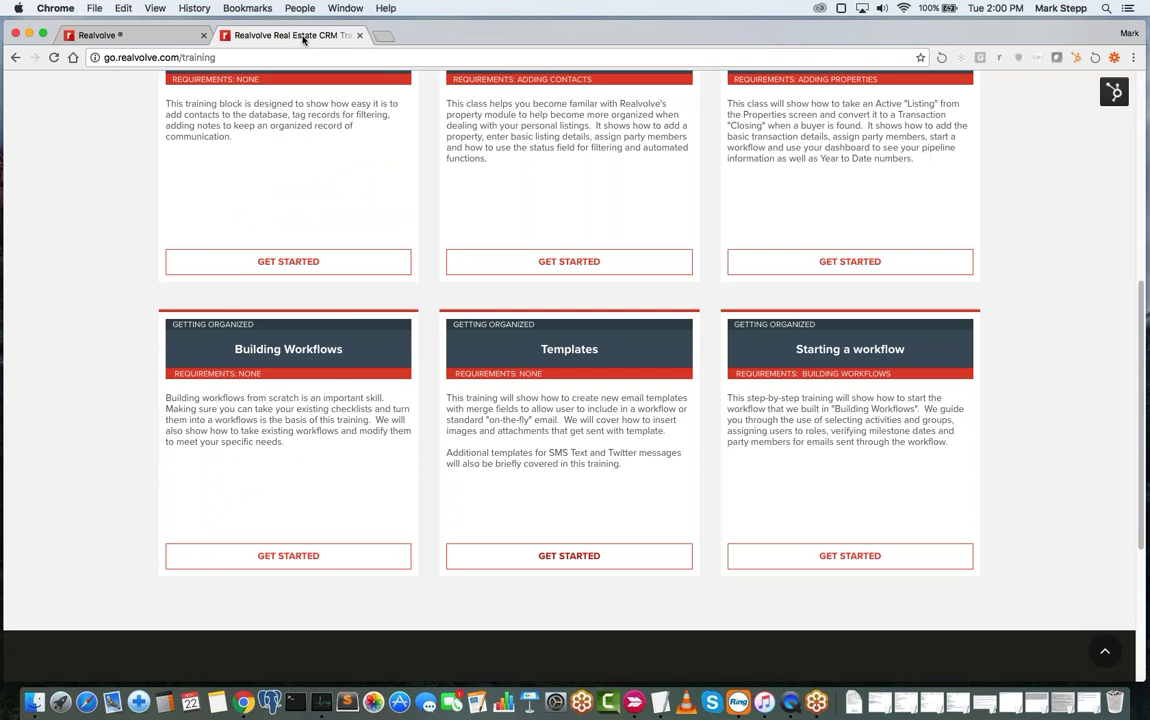
pyautogui.click(133, 41)
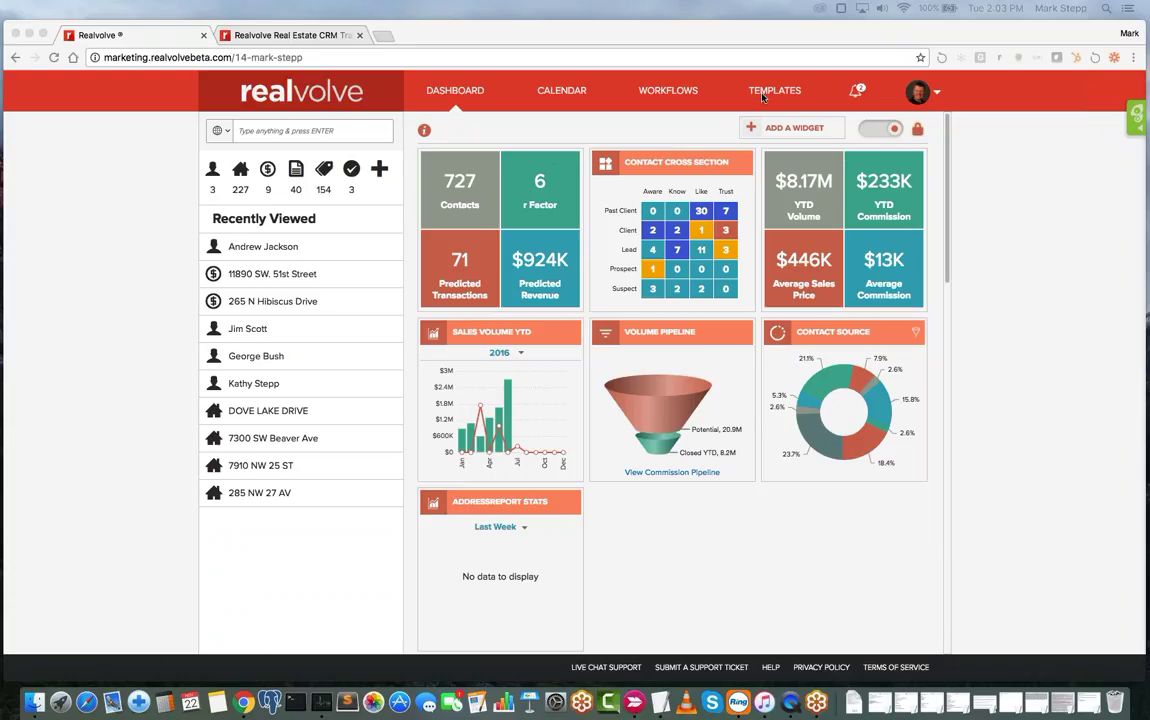
# - In Templates, search 'seller report' and open the 'Seller Report - All Entries' template
pyautogui.click(684, 83)
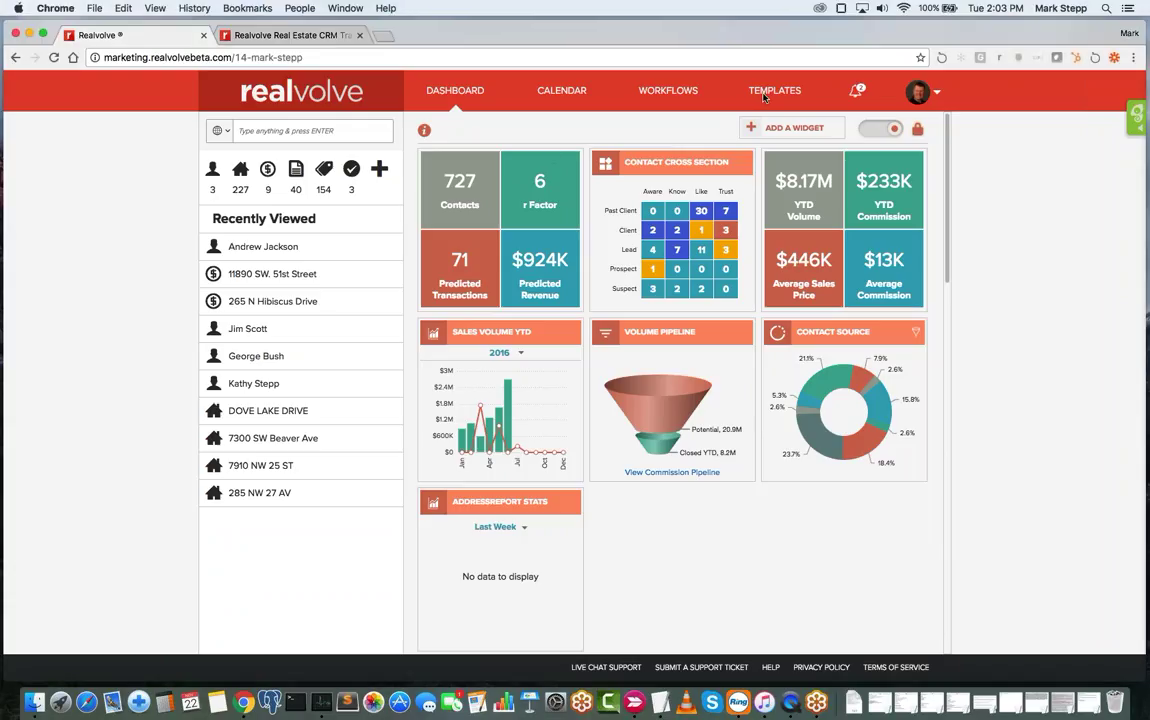
pyautogui.click(763, 96)
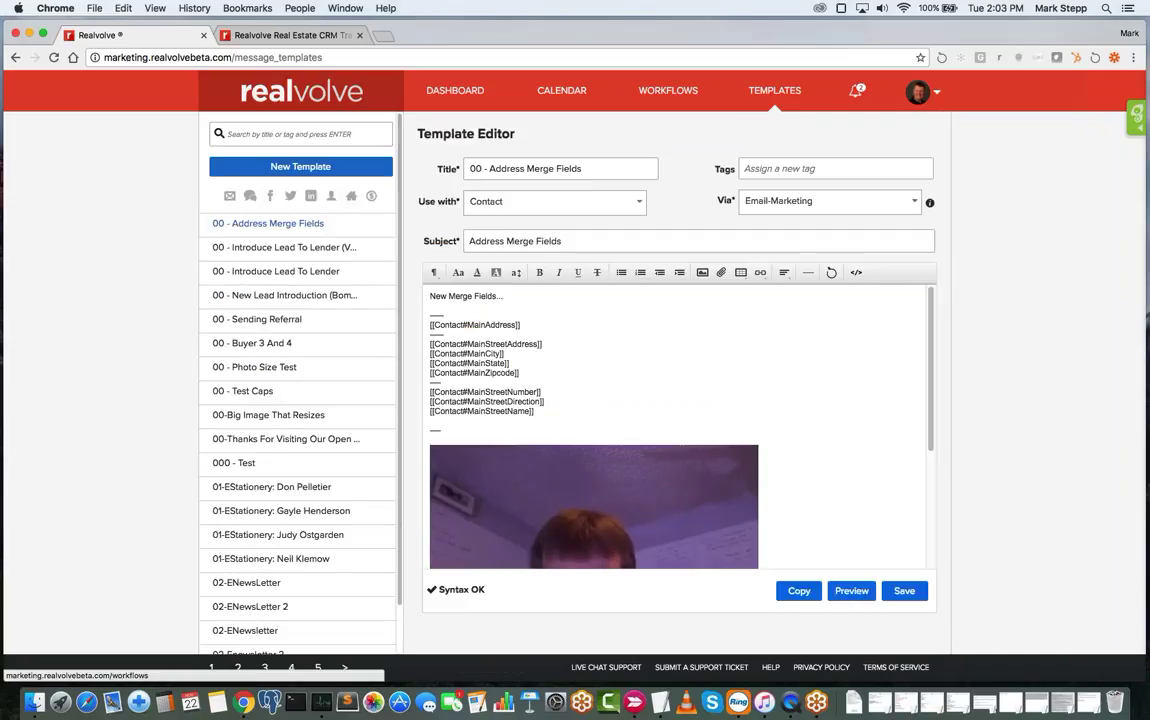
pyautogui.click(281, 137)
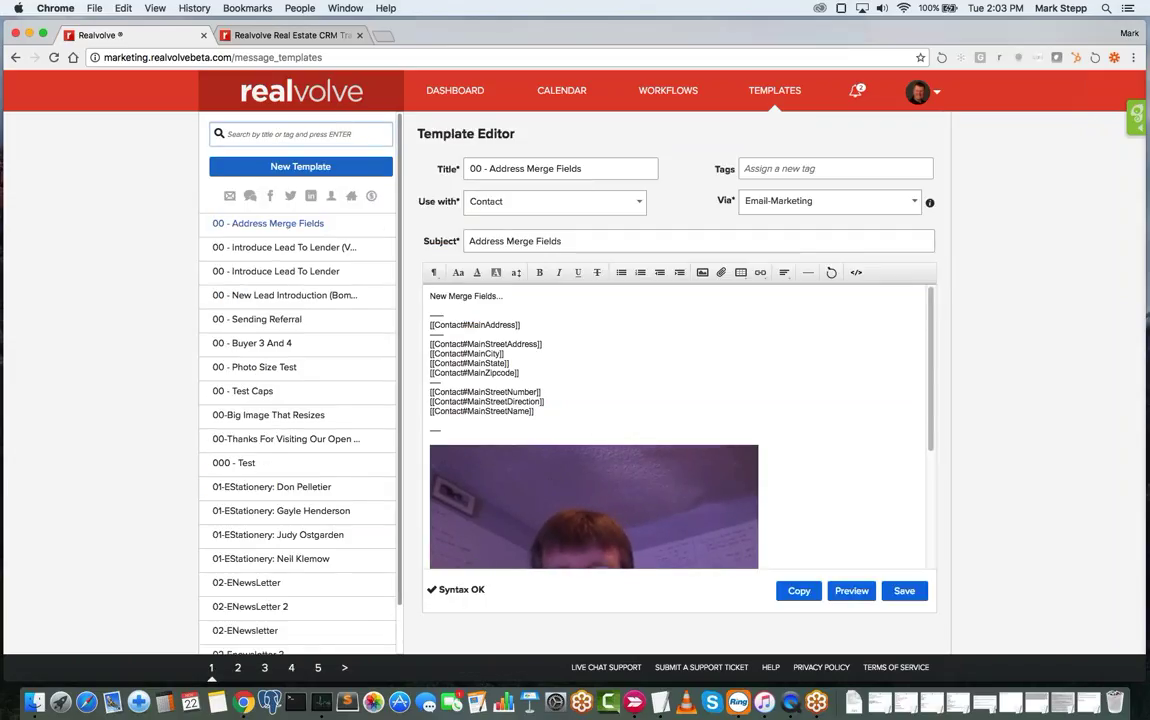
pyautogui.write('show')
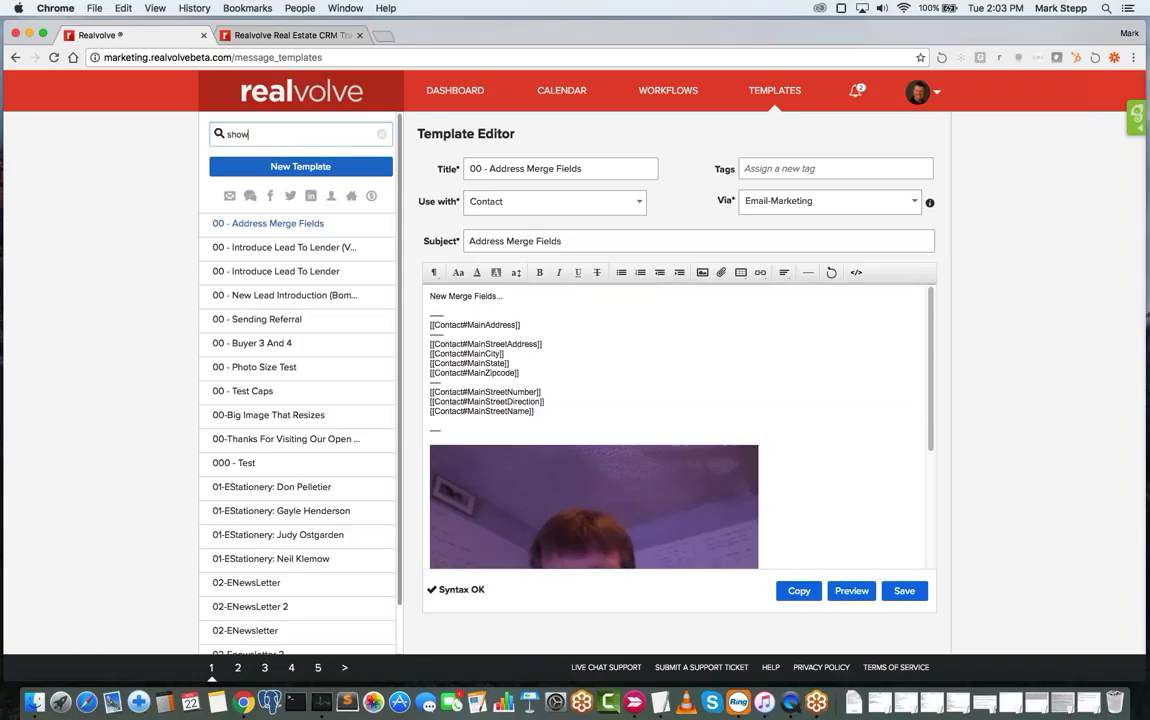
pyautogui.press('BackSpace')
pyautogui.press('BackSpace')
pyautogui.press('BackSpace')
pyautogui.write('e')
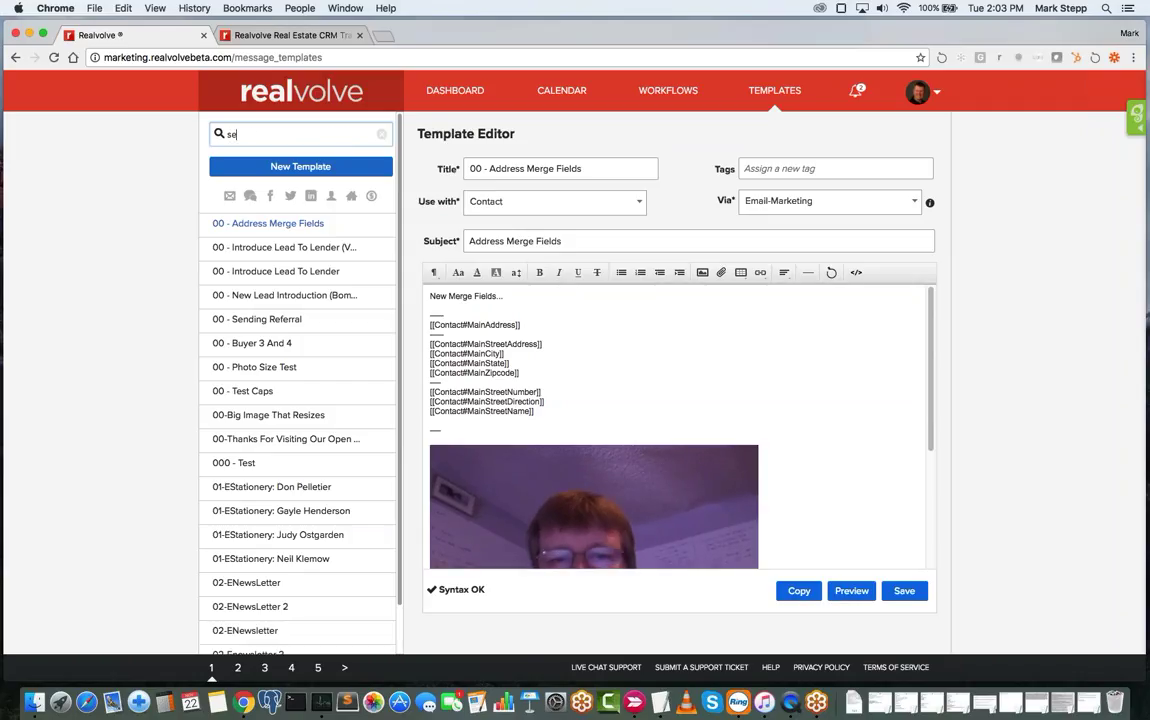
pyautogui.write('ller')
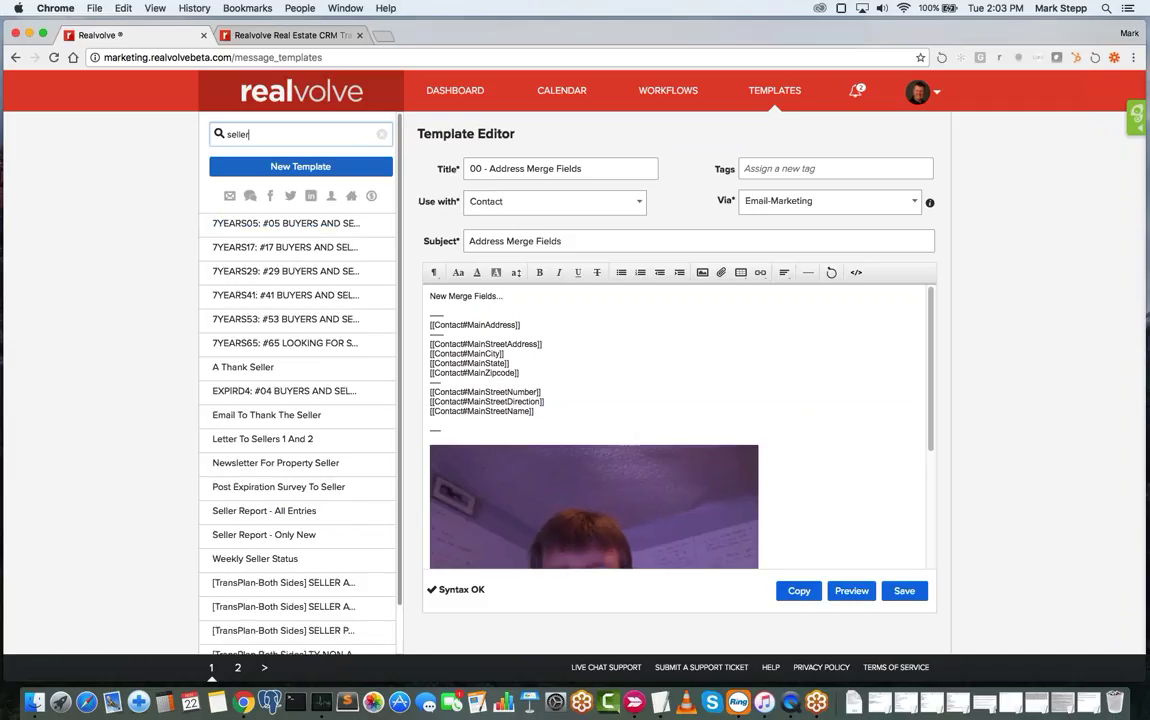
pyautogui.press('BackSpace')
pyautogui.press('BackSpace')
pyautogui.press('BackSpace')
pyautogui.press('BackSpace')
pyautogui.press('BackSpace')
pyautogui.press('BackSpace')
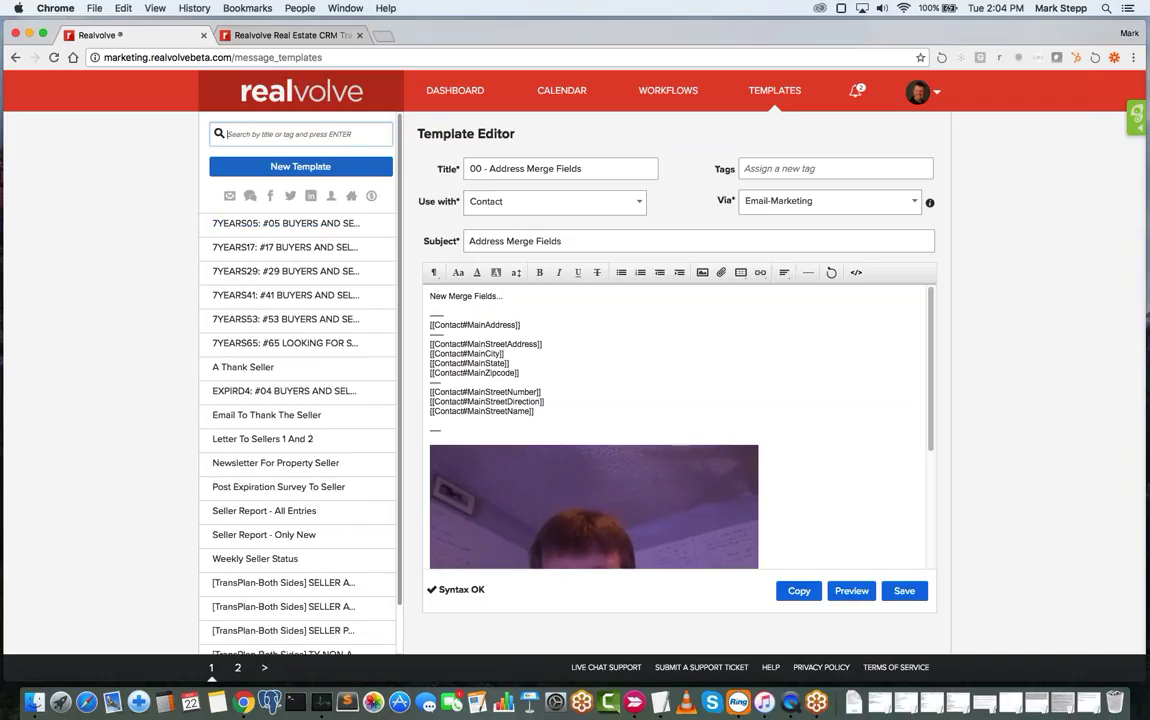
pyautogui.write('seller remo')
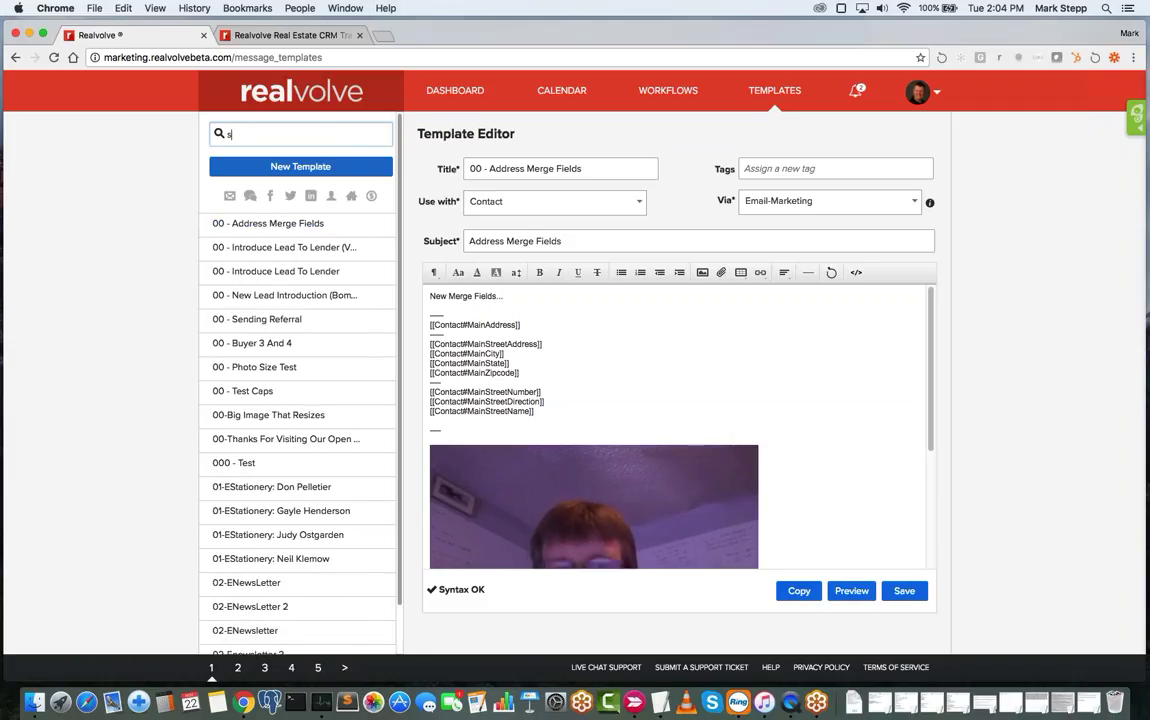
pyautogui.press('BackSpace')
pyautogui.press('BackSpace')
pyautogui.write('port')
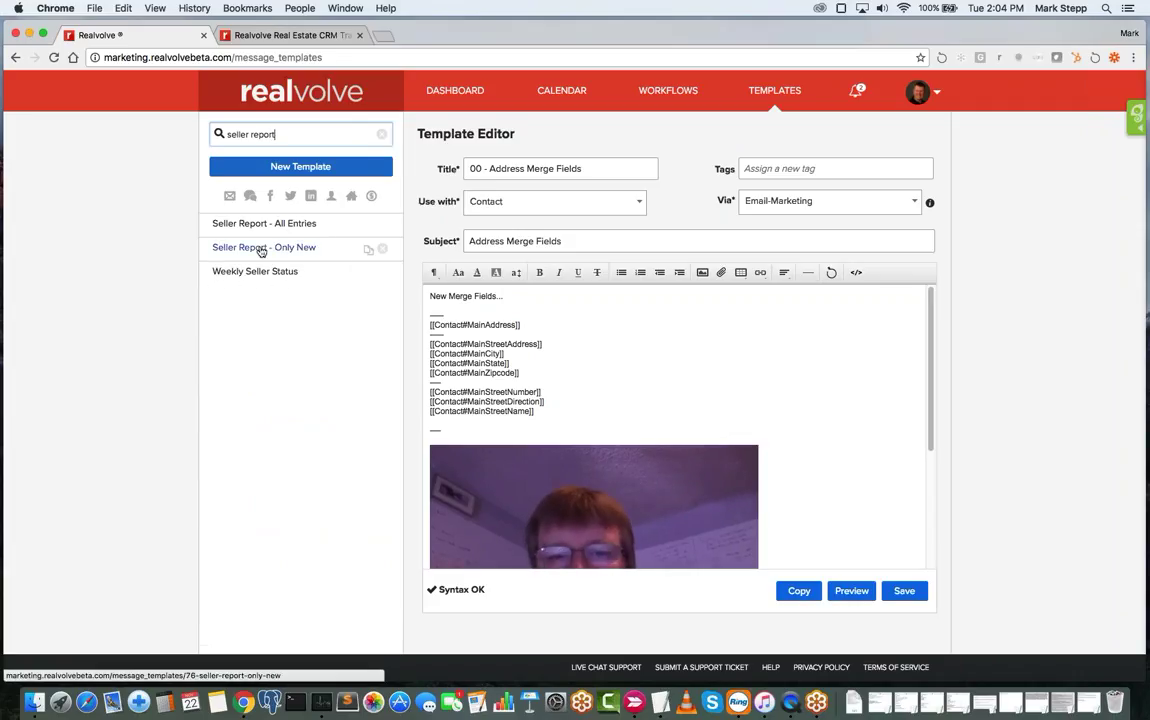
pyautogui.click(258, 230)
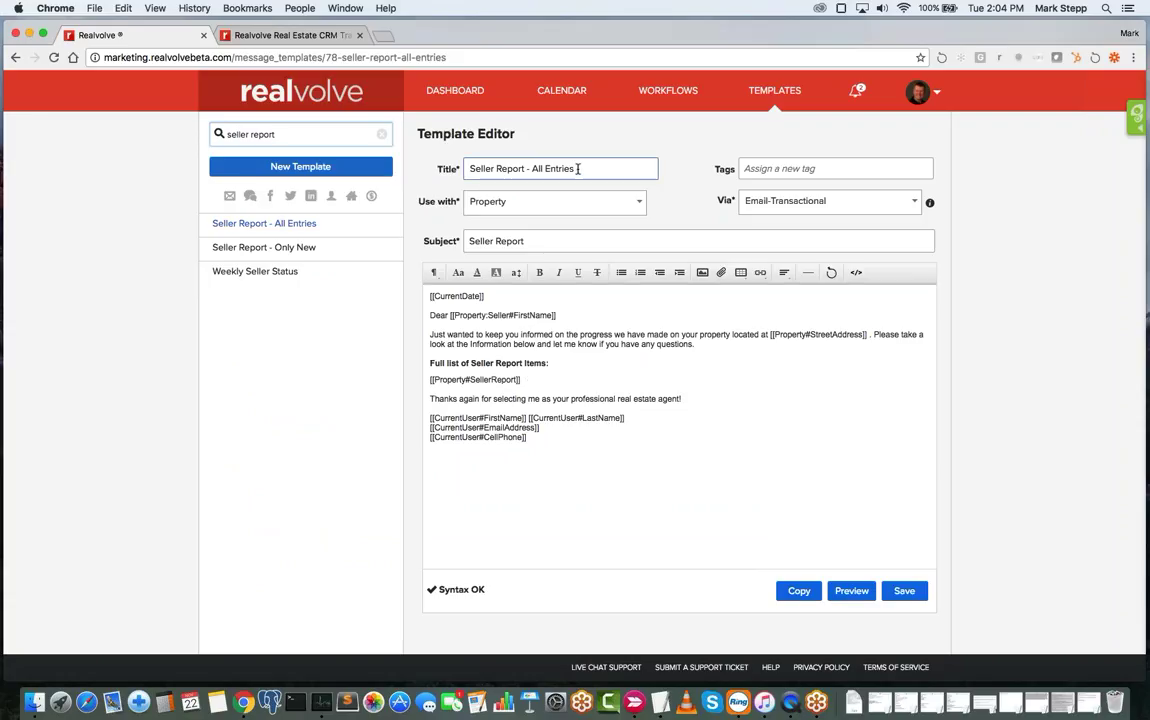
# - Open 'Seller Report - Only New', highlight its [[Property#SellerReport-NonSentOnly]] field, then return to the dashboard
pyautogui.moveTo(583, 169); pyautogui.dragTo(528, 169)
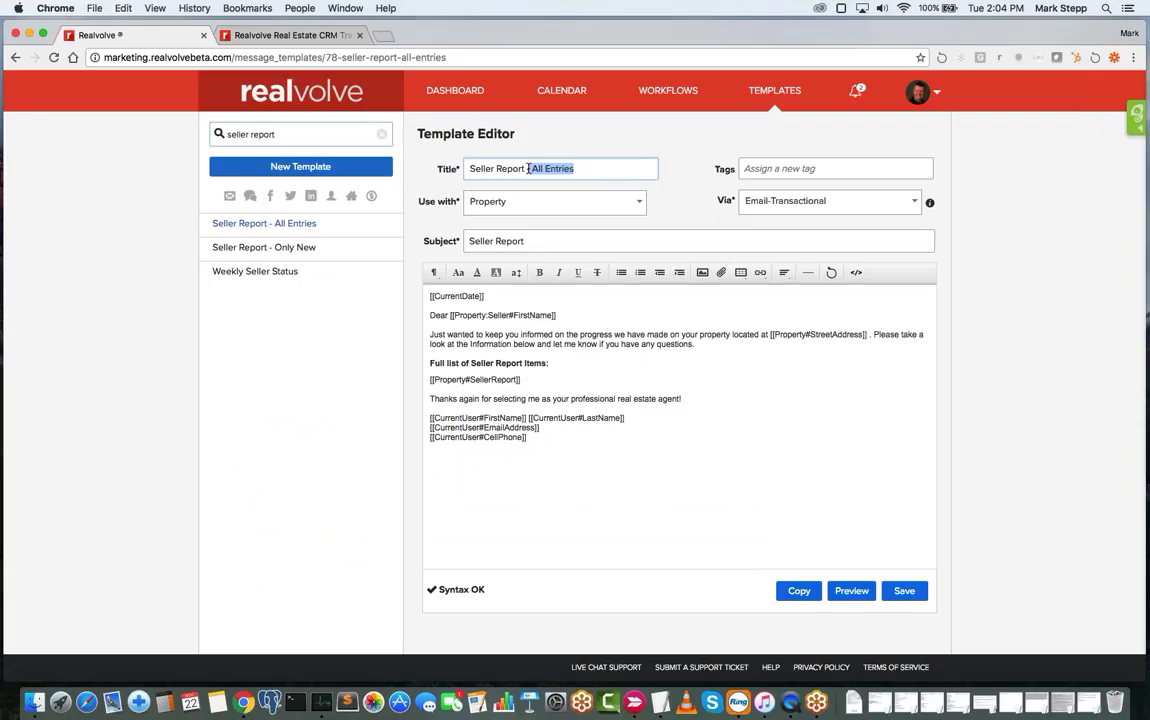
pyautogui.click(300, 248)
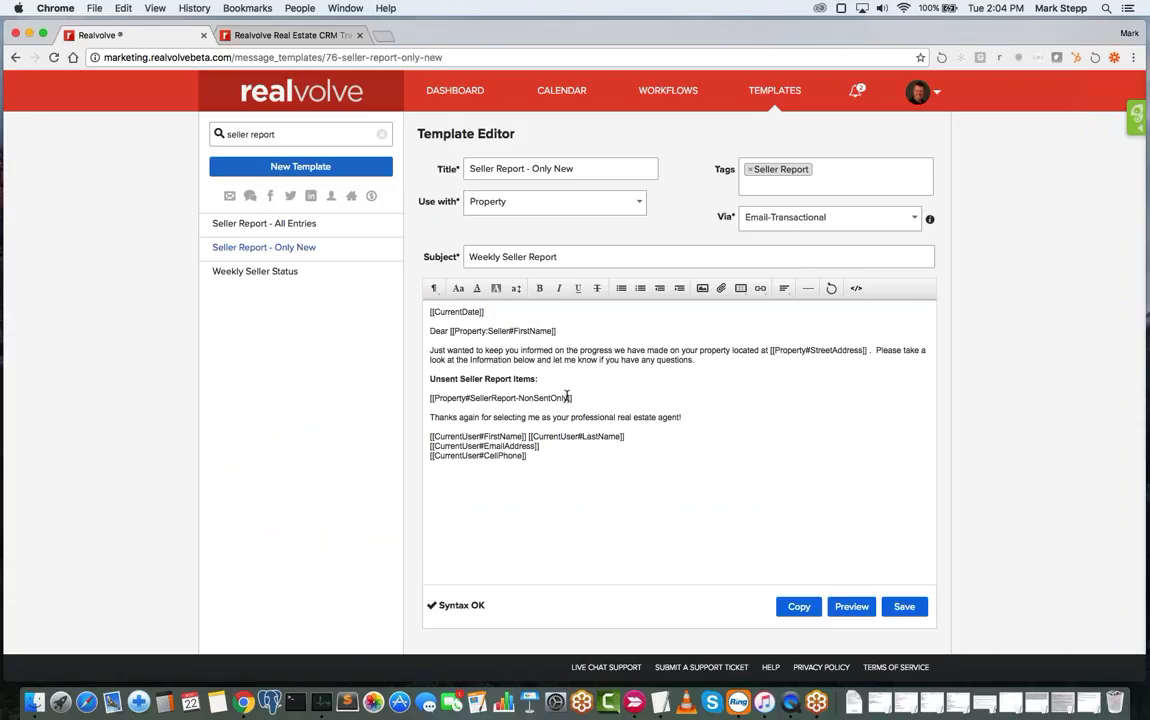
pyautogui.moveTo(574, 398); pyautogui.dragTo(414, 398)
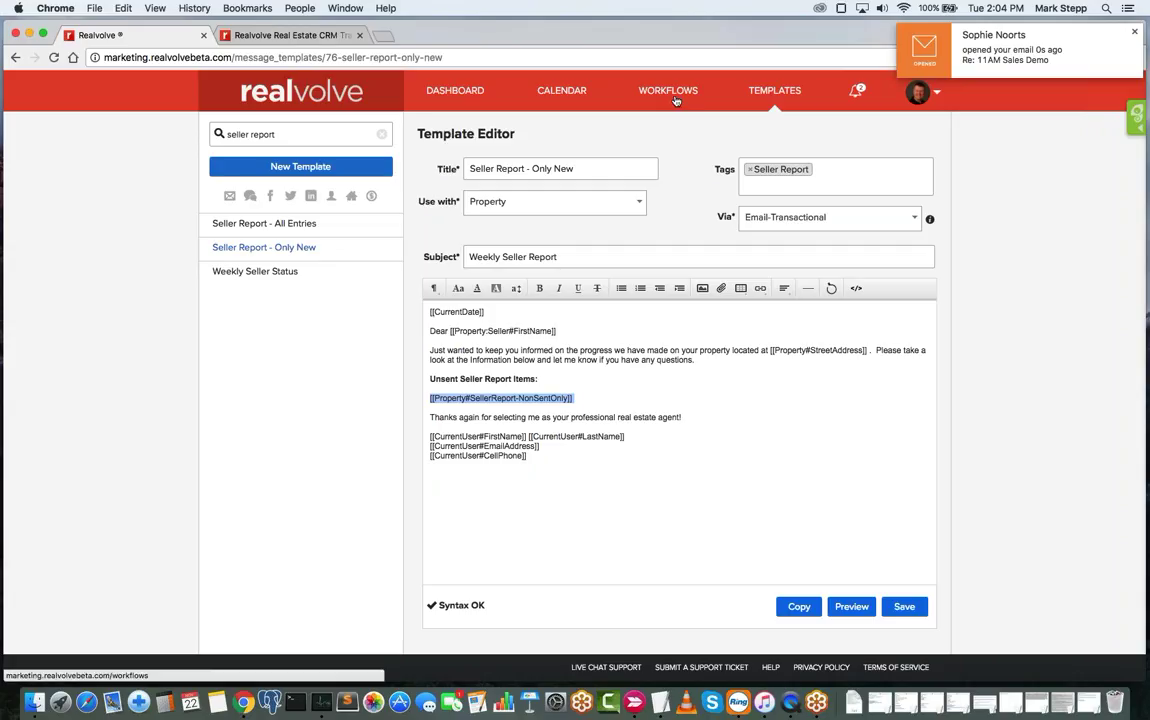
pyautogui.click(462, 92)
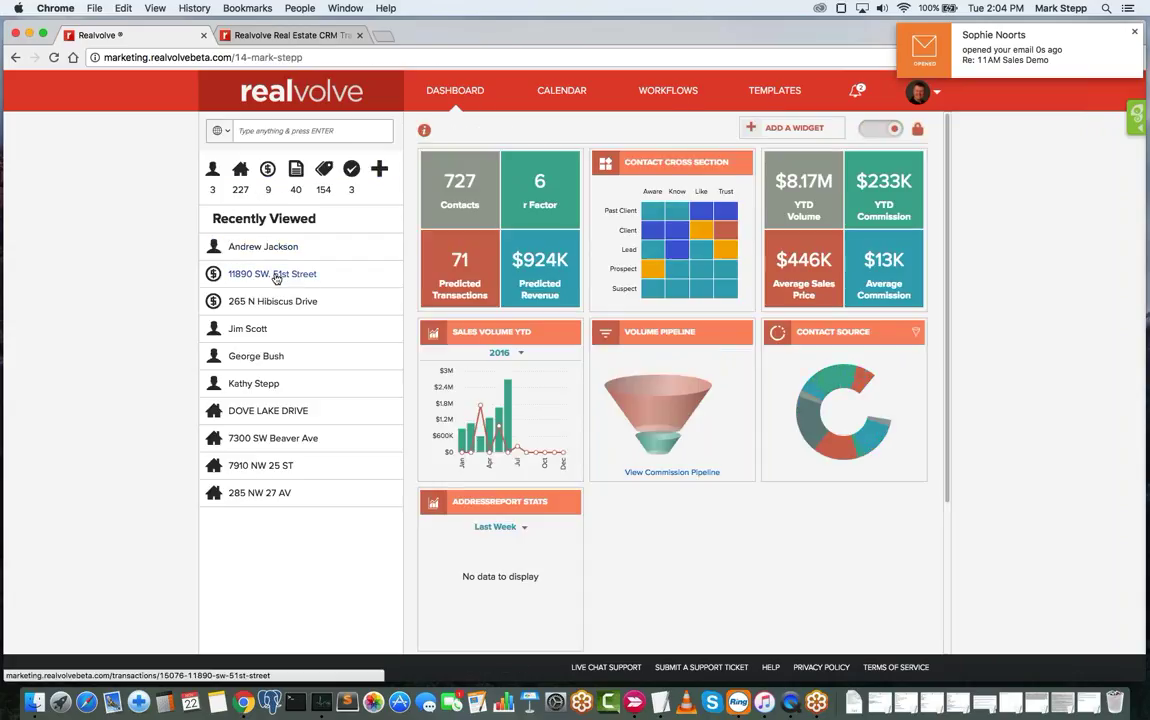
pyautogui.click(276, 278)
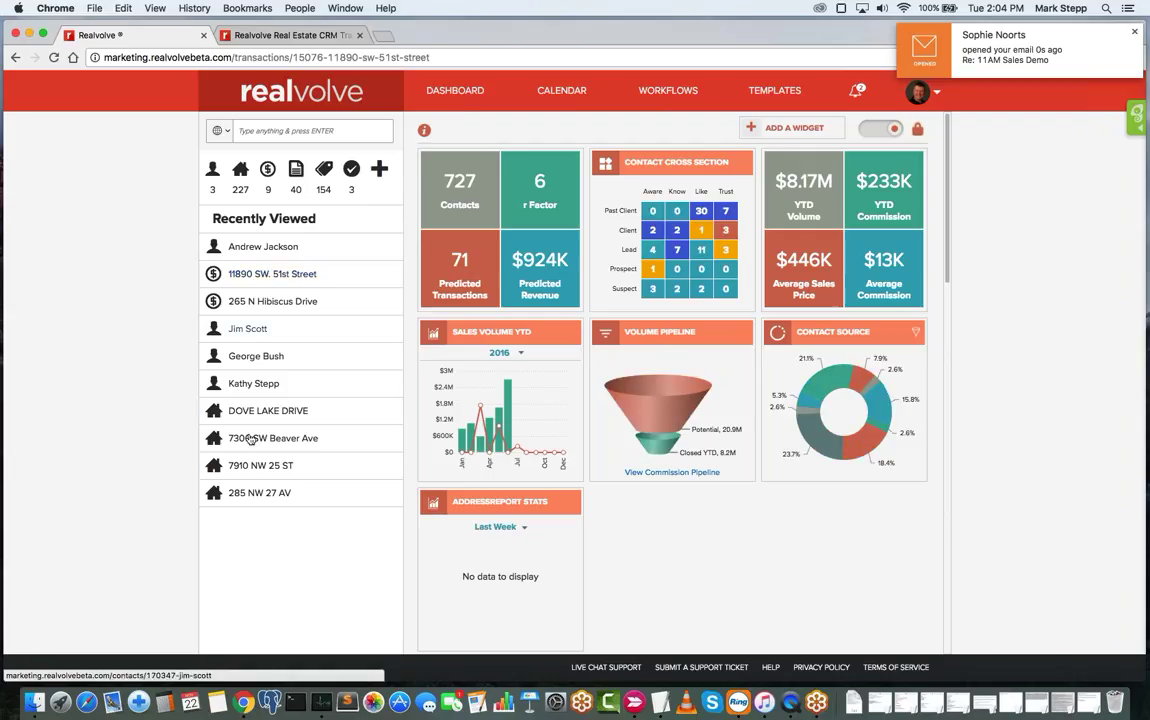
pyautogui.click(241, 171)
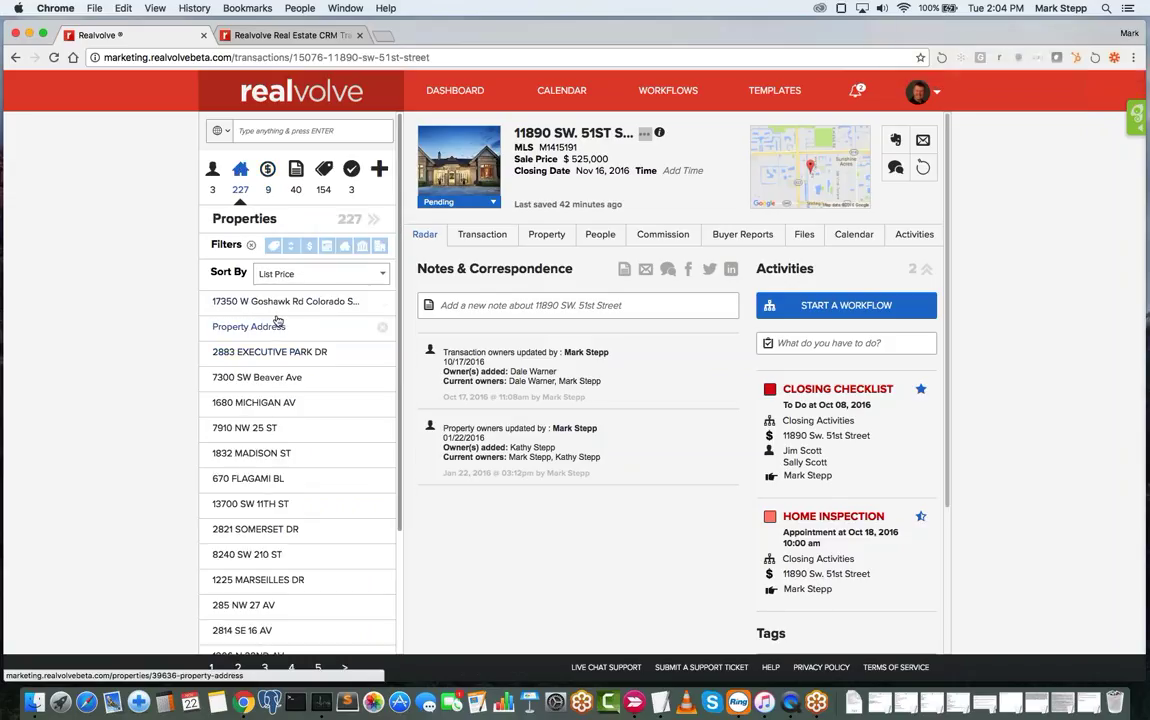
pyautogui.click(245, 302)
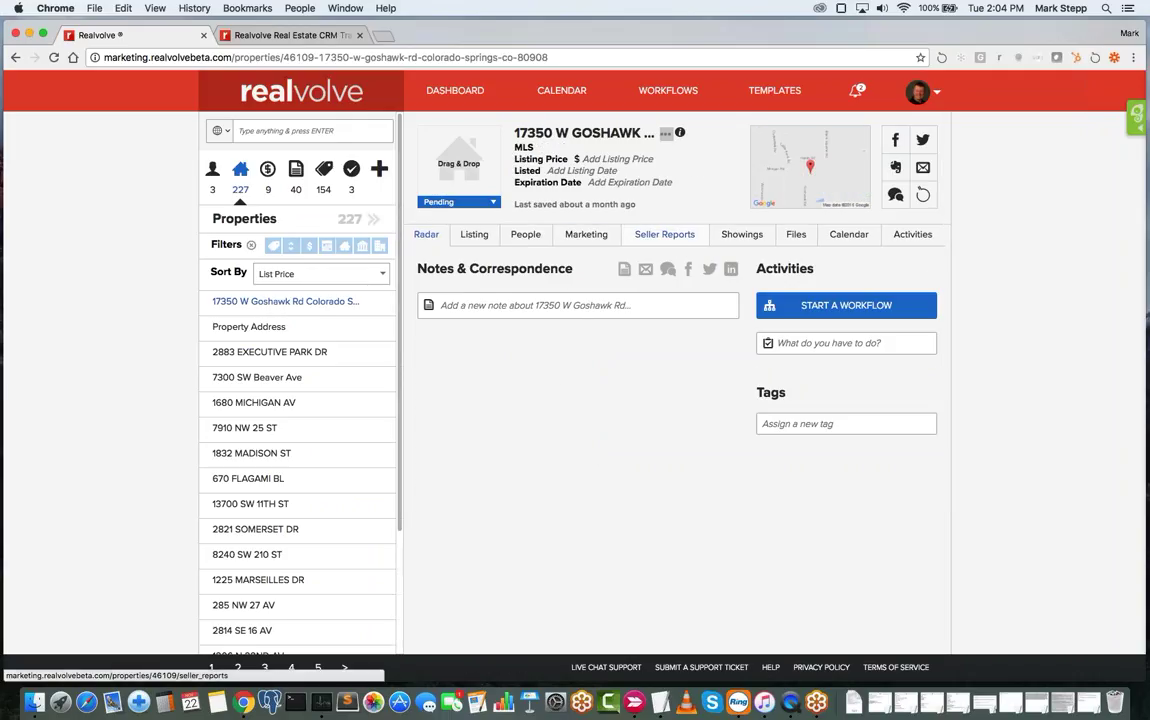
pyautogui.click(665, 235)
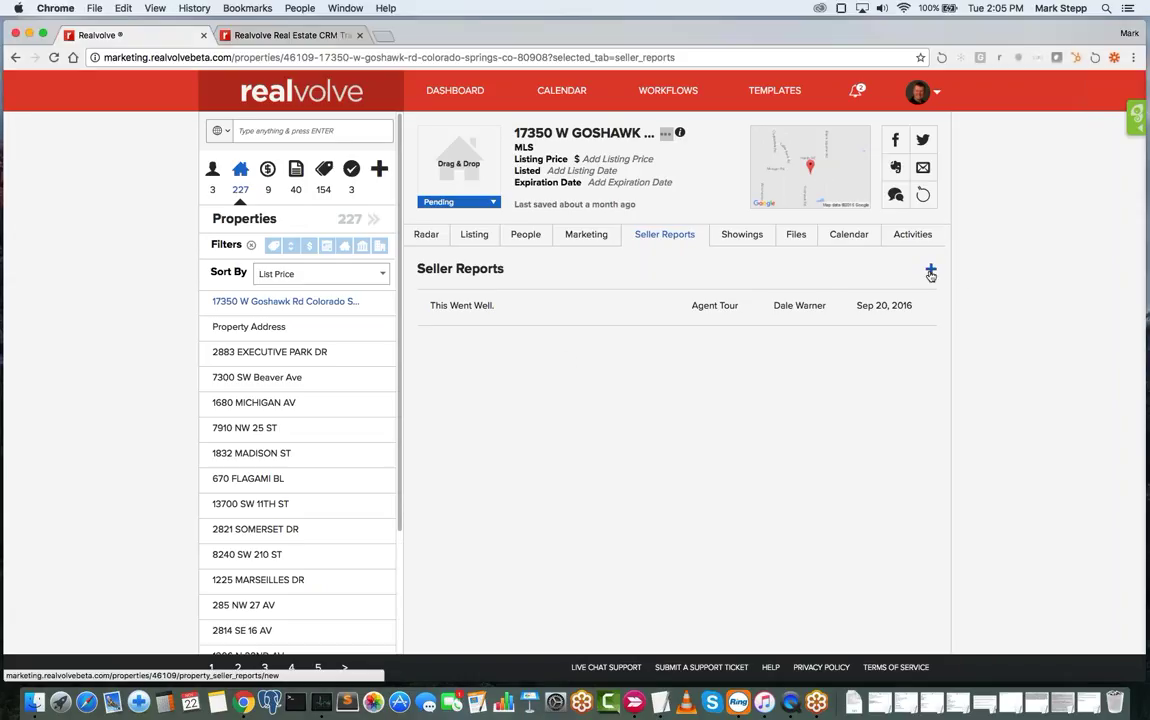
# - Add a new seller report, reviewing the Type options but keeping Agent Tour, dated November 22, 2016
pyautogui.click(930, 269)
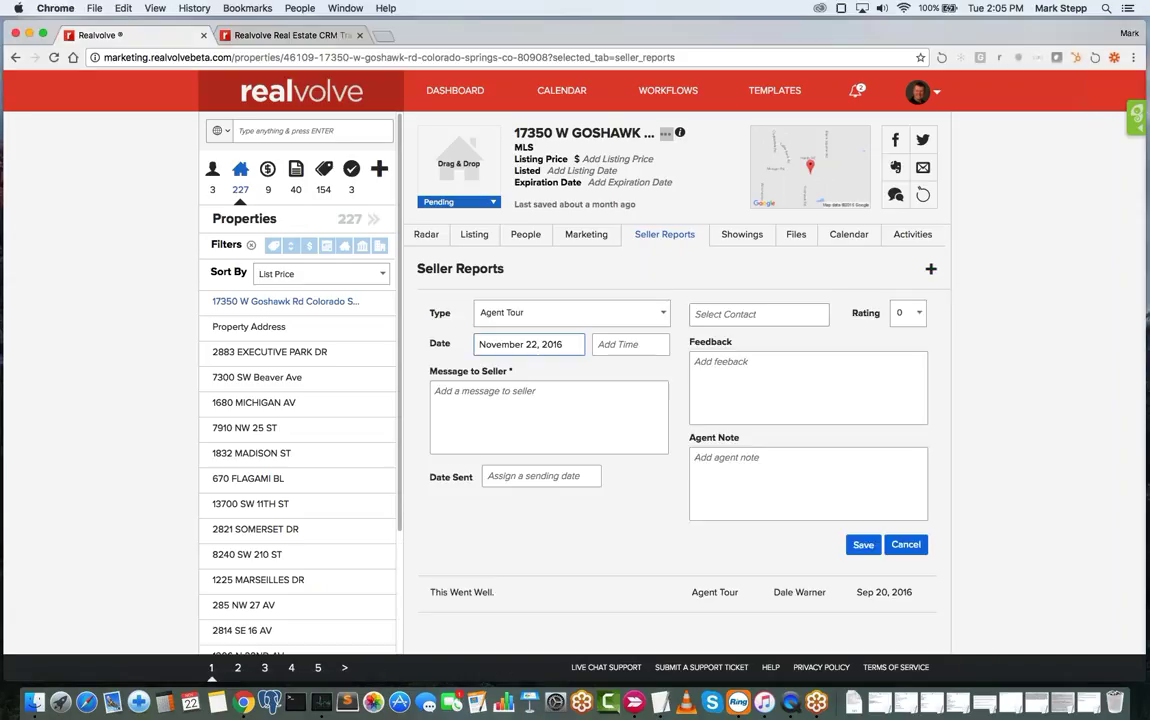
pyautogui.click(558, 314)
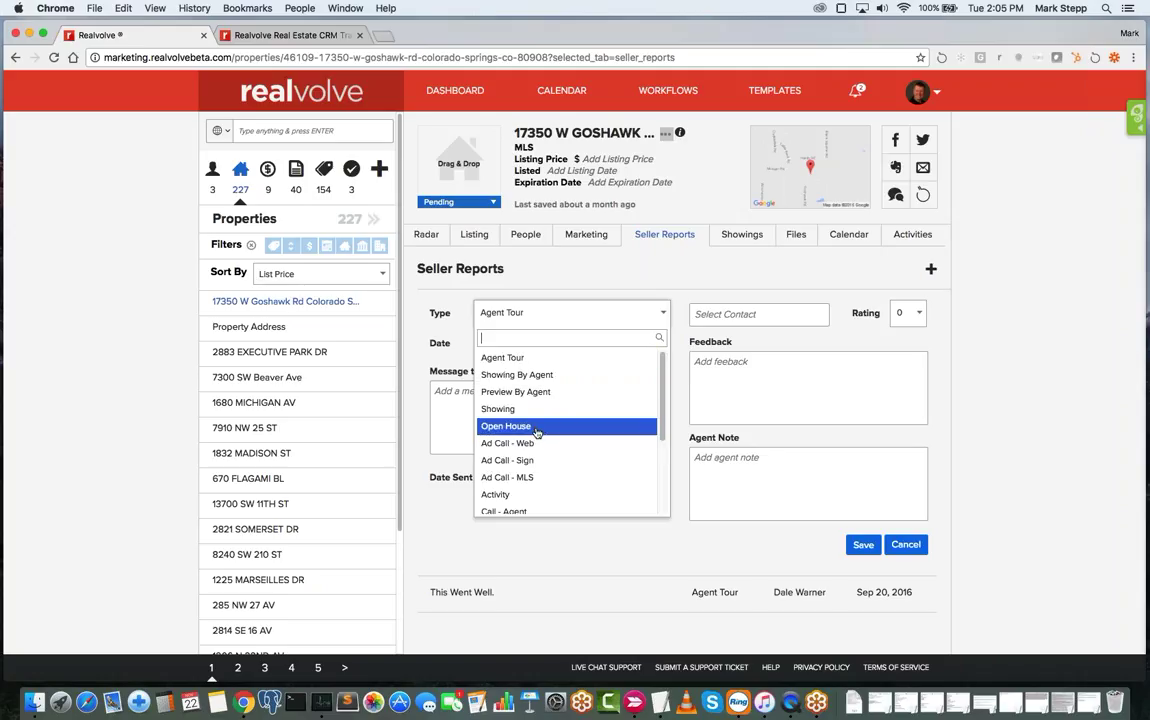
pyautogui.click(689, 298)
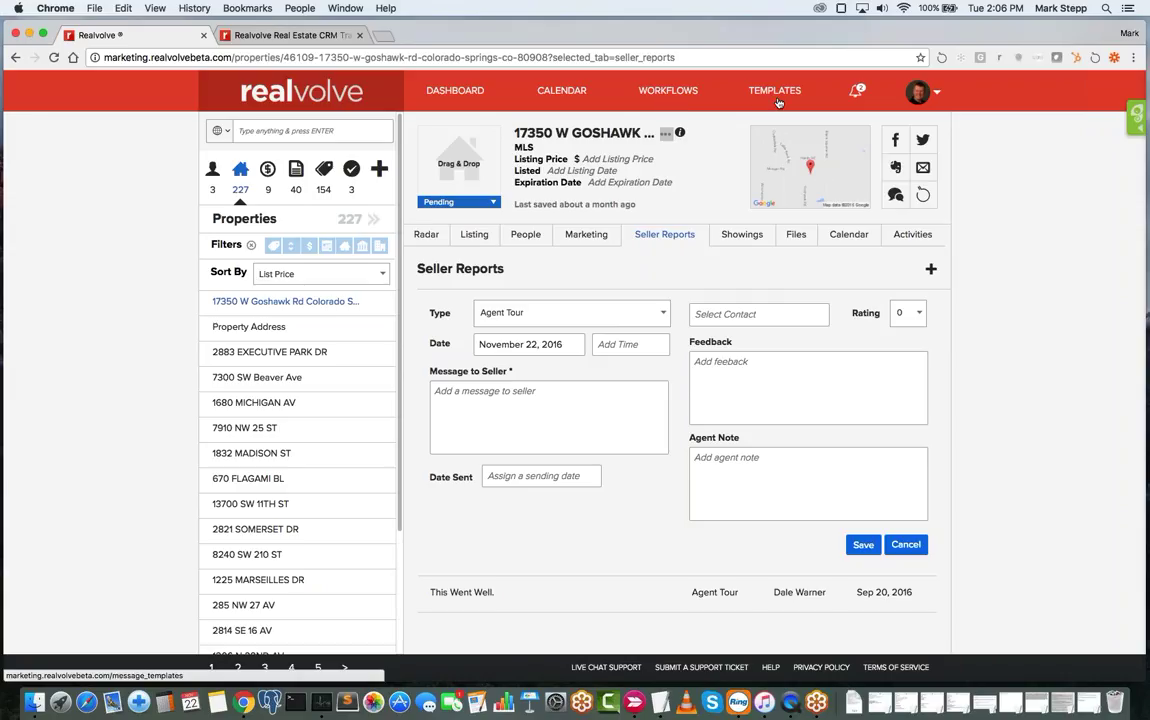
# - Discard the new seller report, leaving only the Sep 20, 2016 Agent Tour report
pyautogui.click(905, 544)
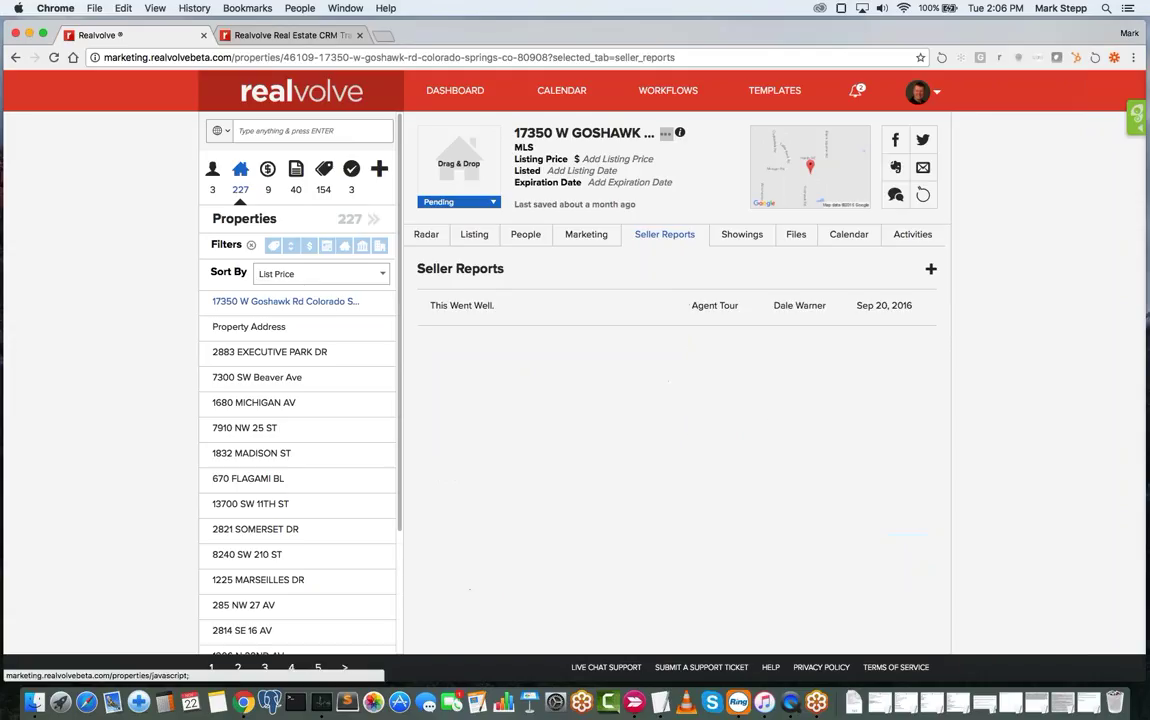
pyautogui.moveTo(705, 318)
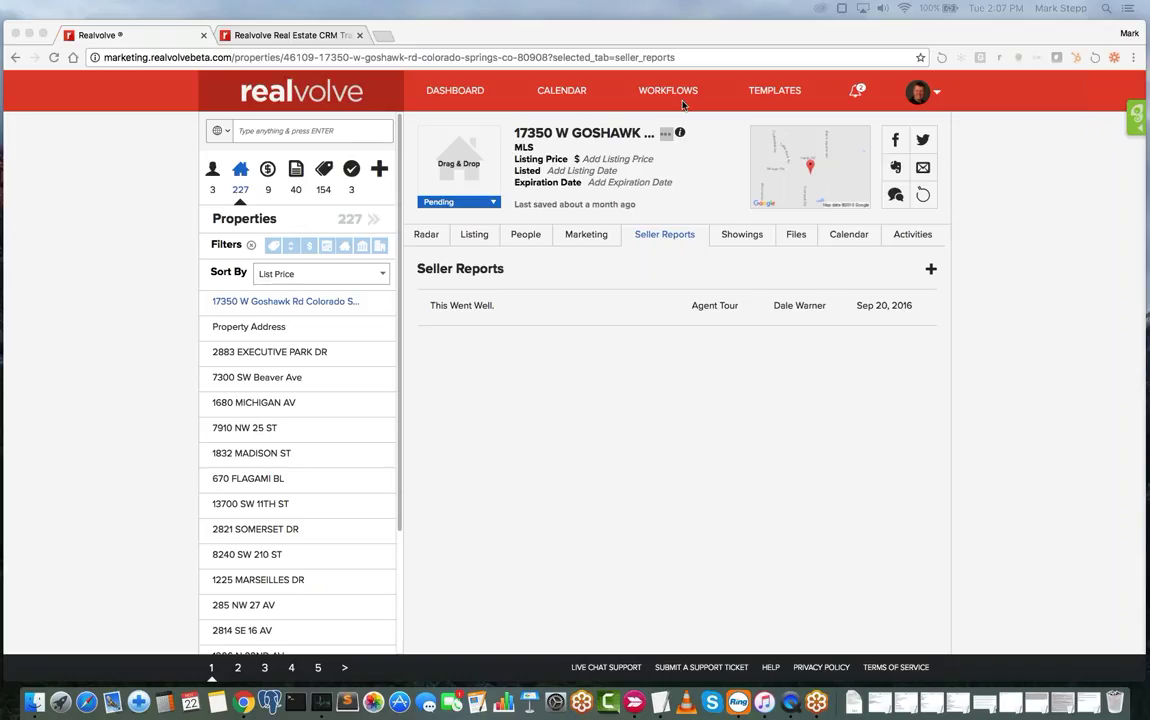
pyautogui.click(605, 88)
# - On the Workflows page, start adding a new workflow, then open a blank browser tab
pyautogui.click(664, 92)
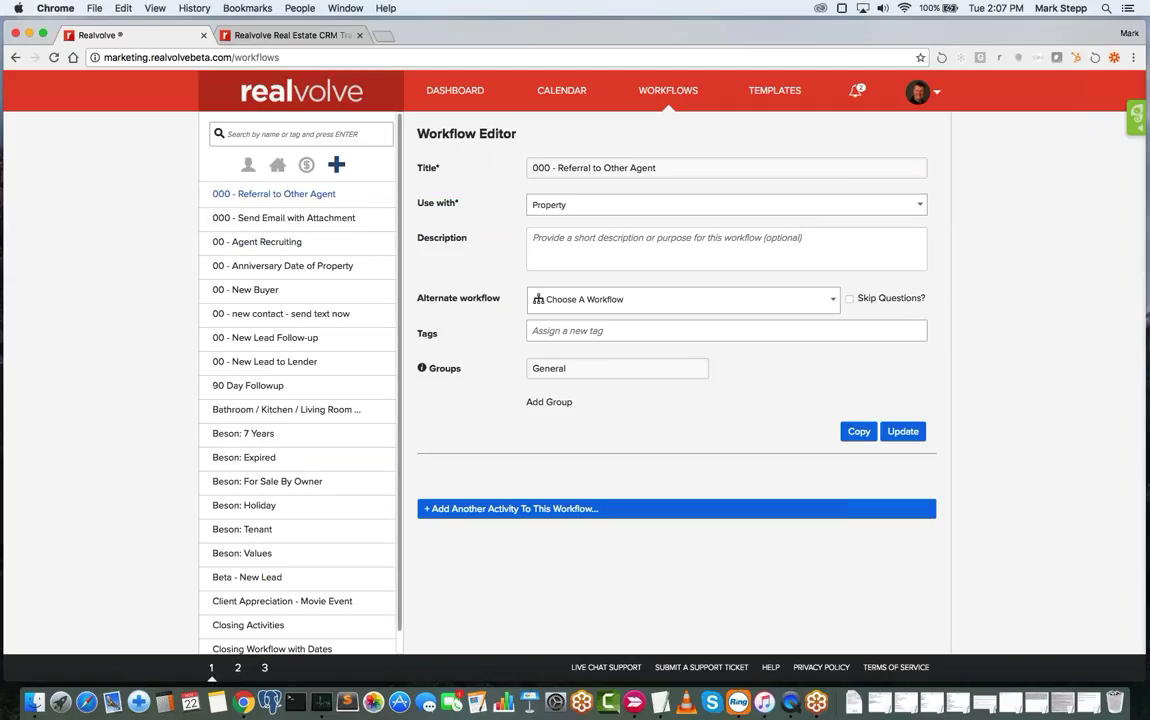
pyautogui.click(340, 165)
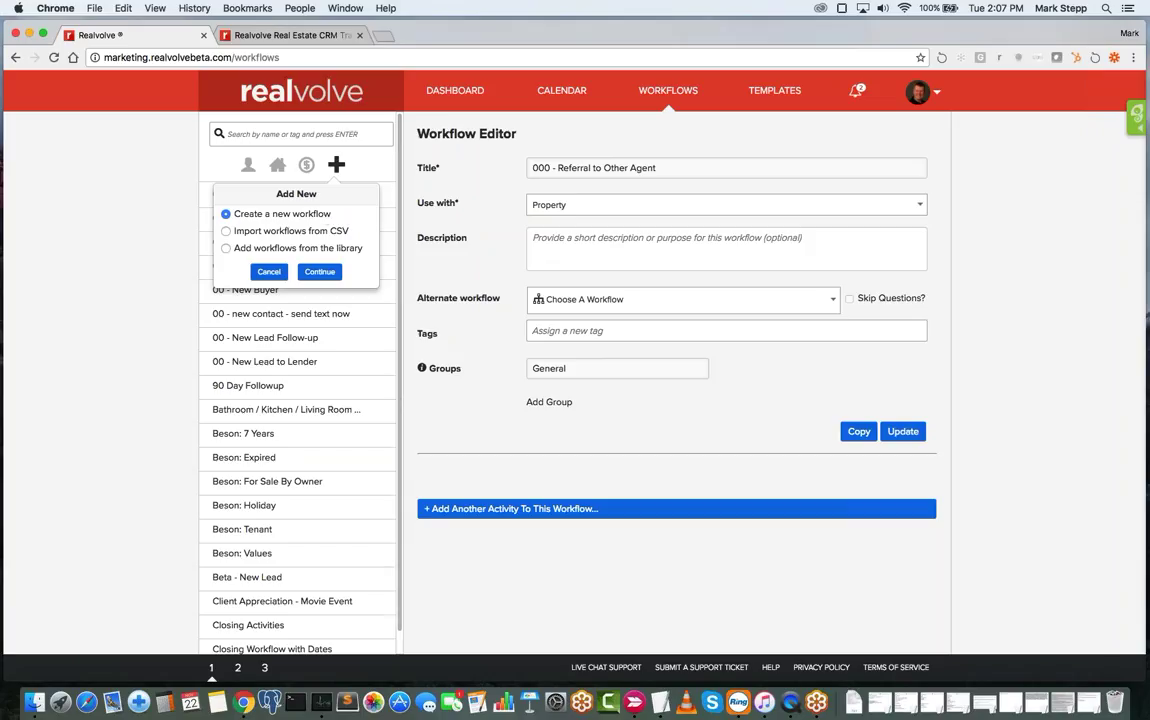
pyautogui.click(383, 35)
# - Open the Realvolve Training site from the bookmarks, sign in, and go to Workflows
pyautogui.click(227, 84)
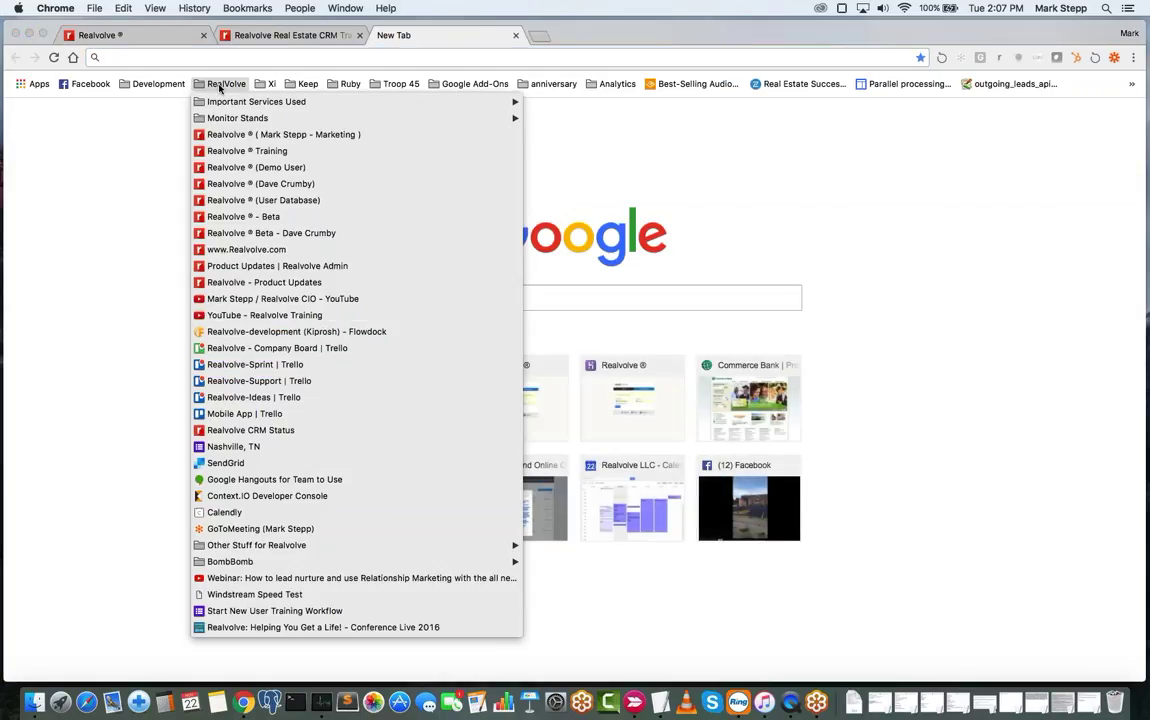
pyautogui.click(246, 152)
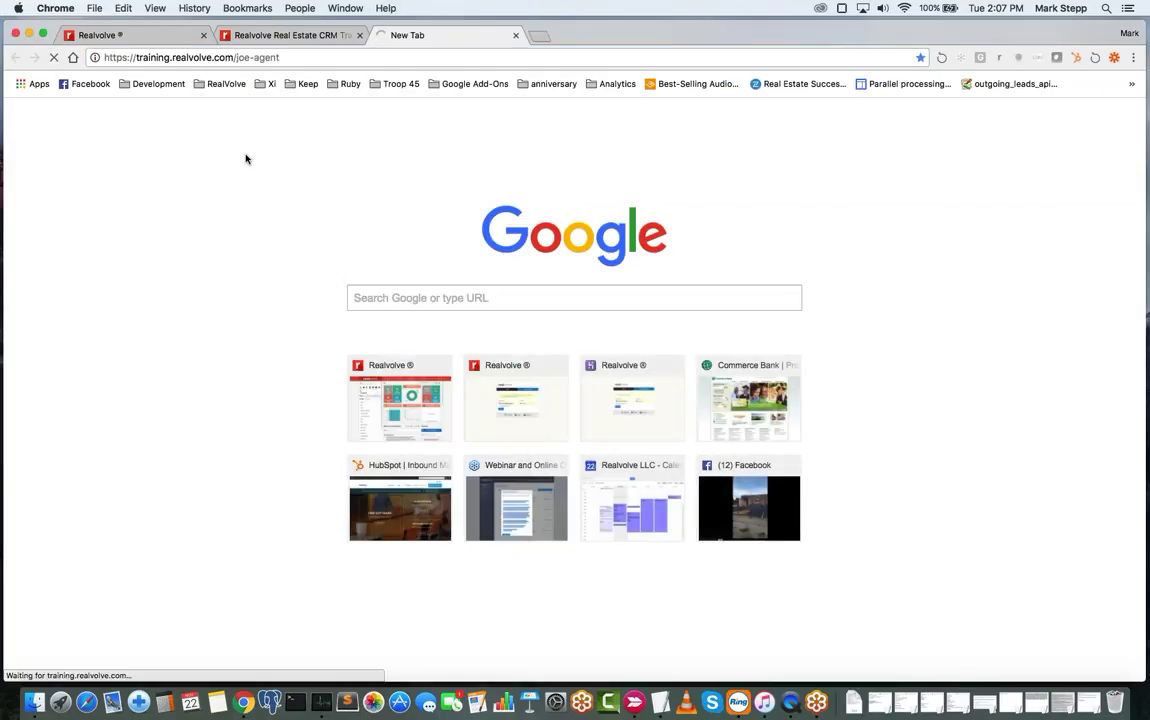
pyautogui.press('Return')
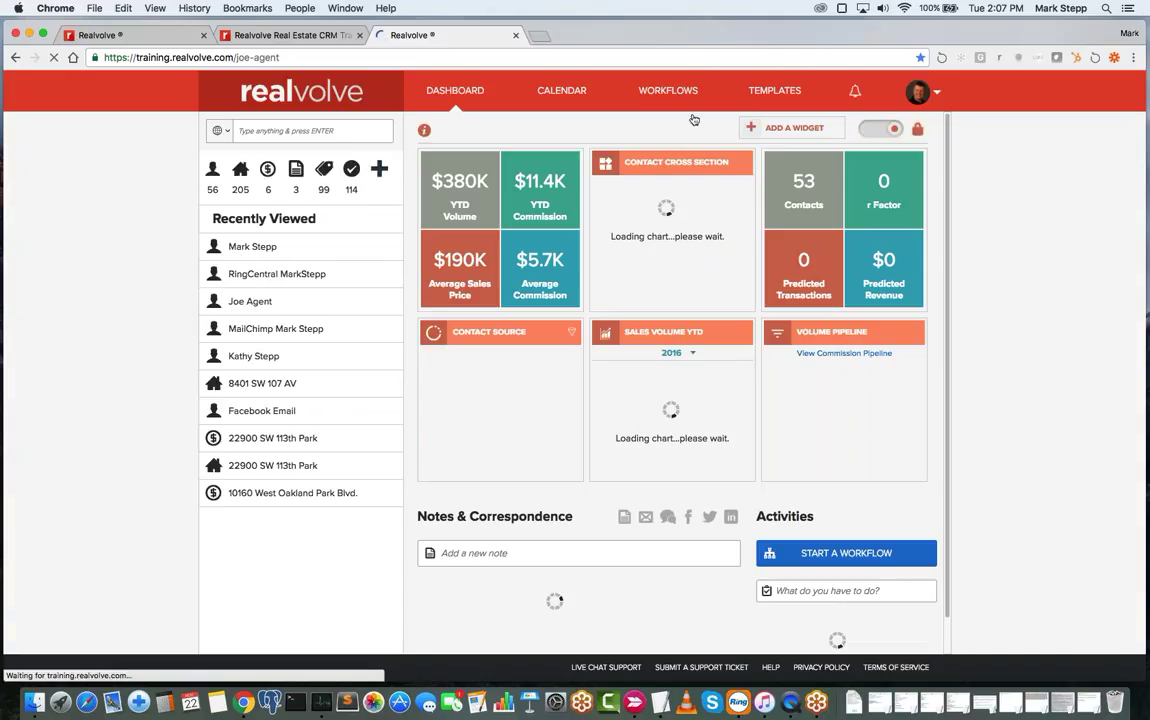
pyautogui.click(652, 95)
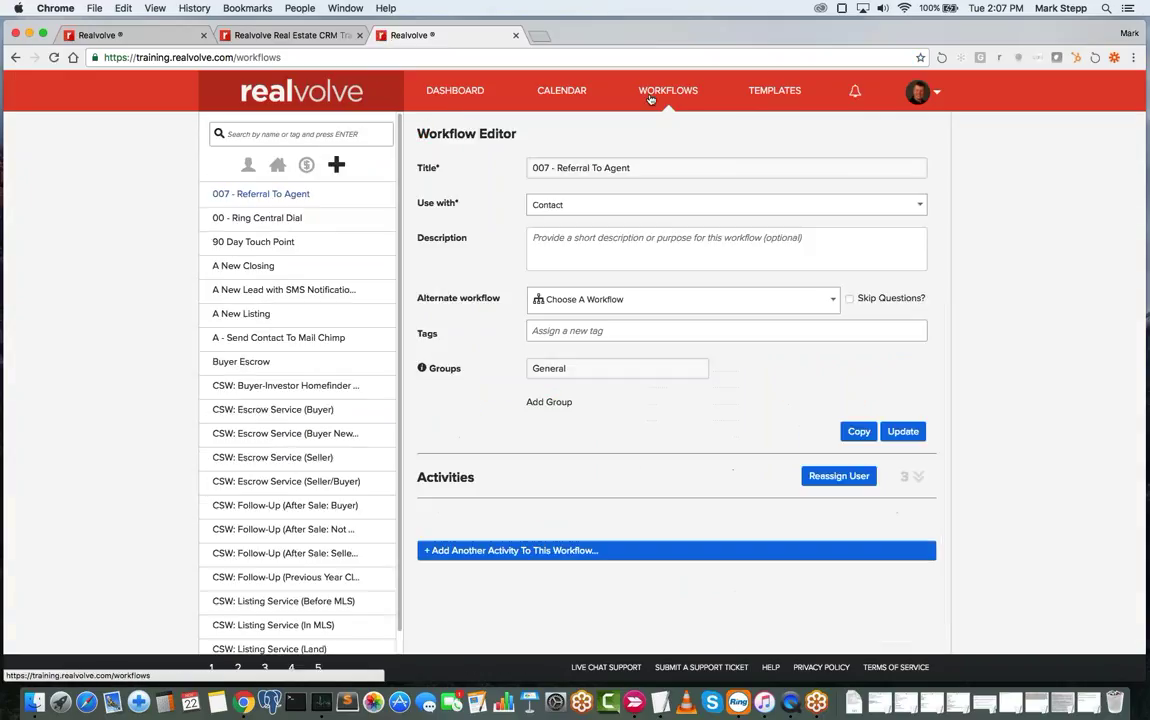
# - Start a new workflow and choose the 'Add workflows from the library' option
pyautogui.click(336, 164)
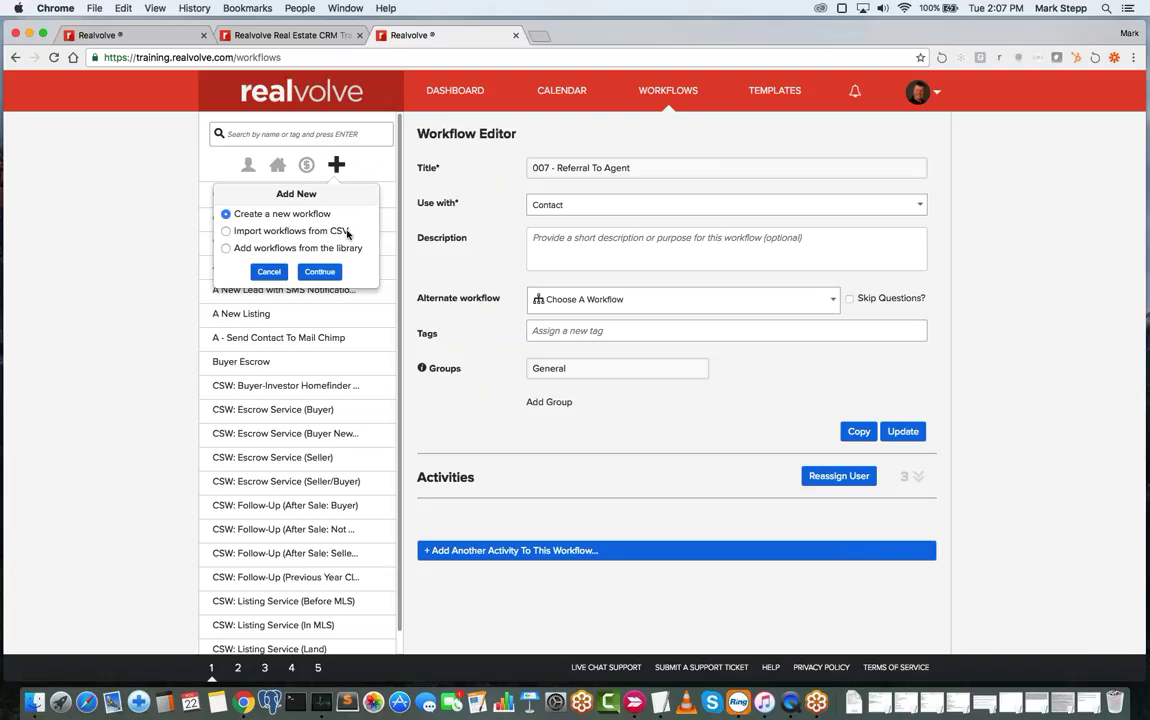
pyautogui.moveTo(347, 232); pyautogui.dragTo(236, 230)
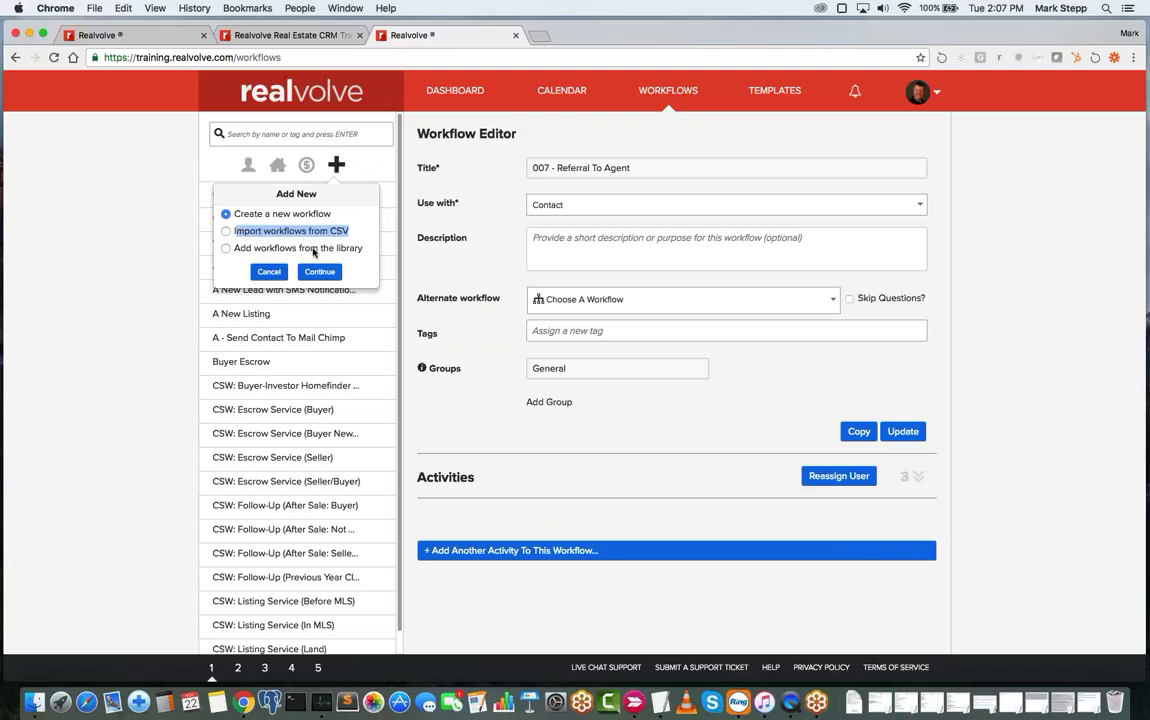
pyautogui.click(232, 248)
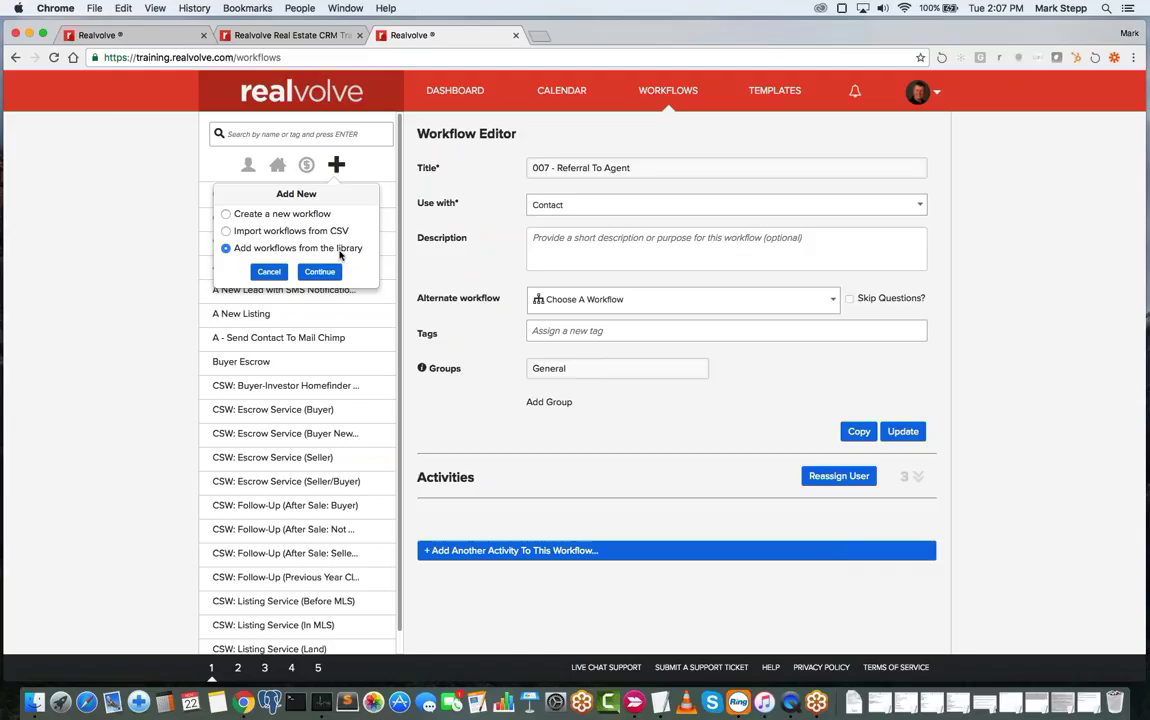
# - Continue to the workflow library and scroll through the Packages list and back to the top
pyautogui.click(329, 276)
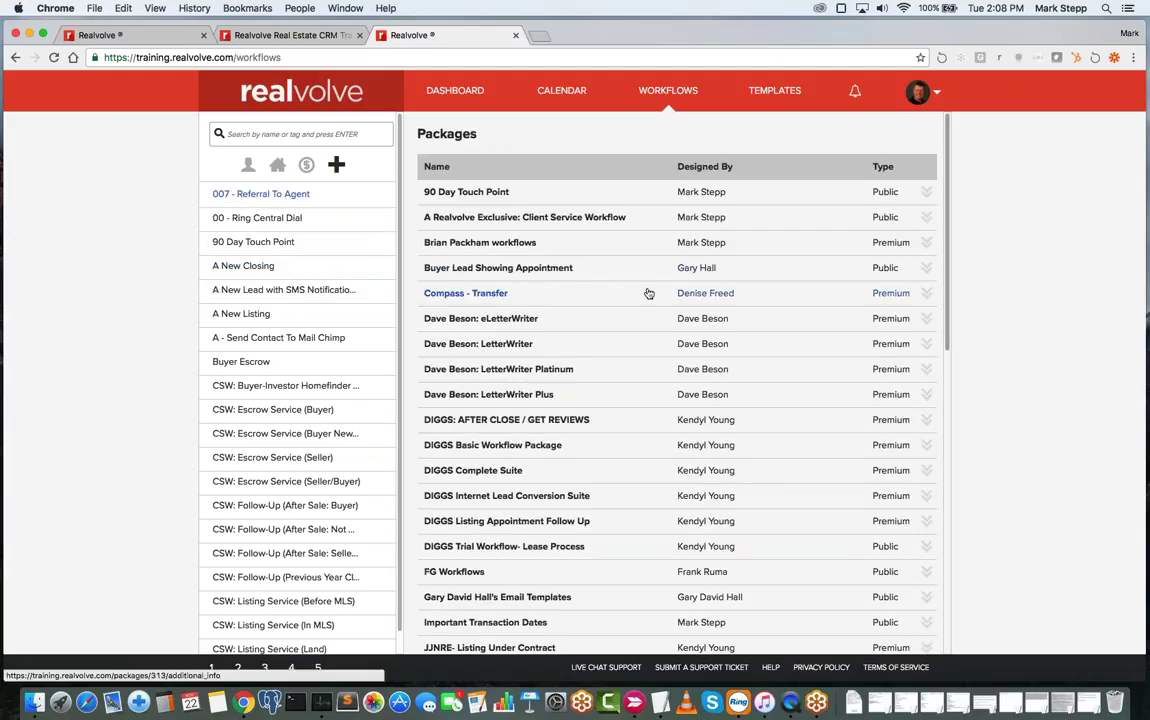
pyautogui.scroll(-15, 648, 293)
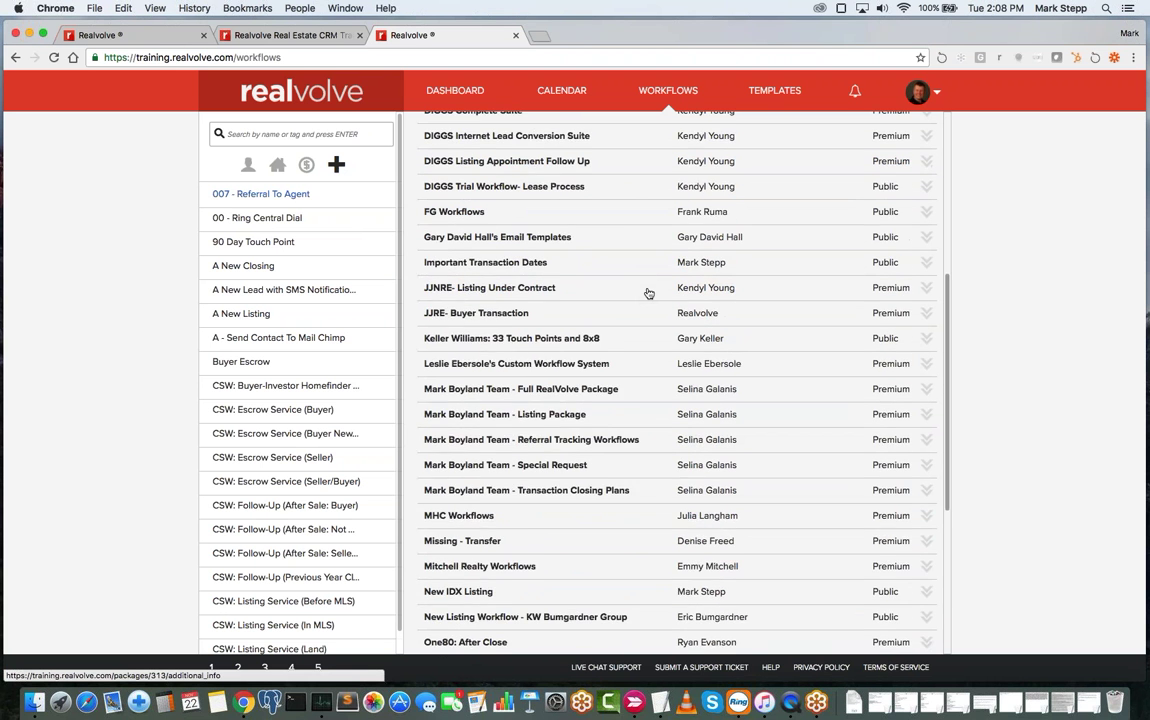
pyautogui.scroll(-3, 648, 293)
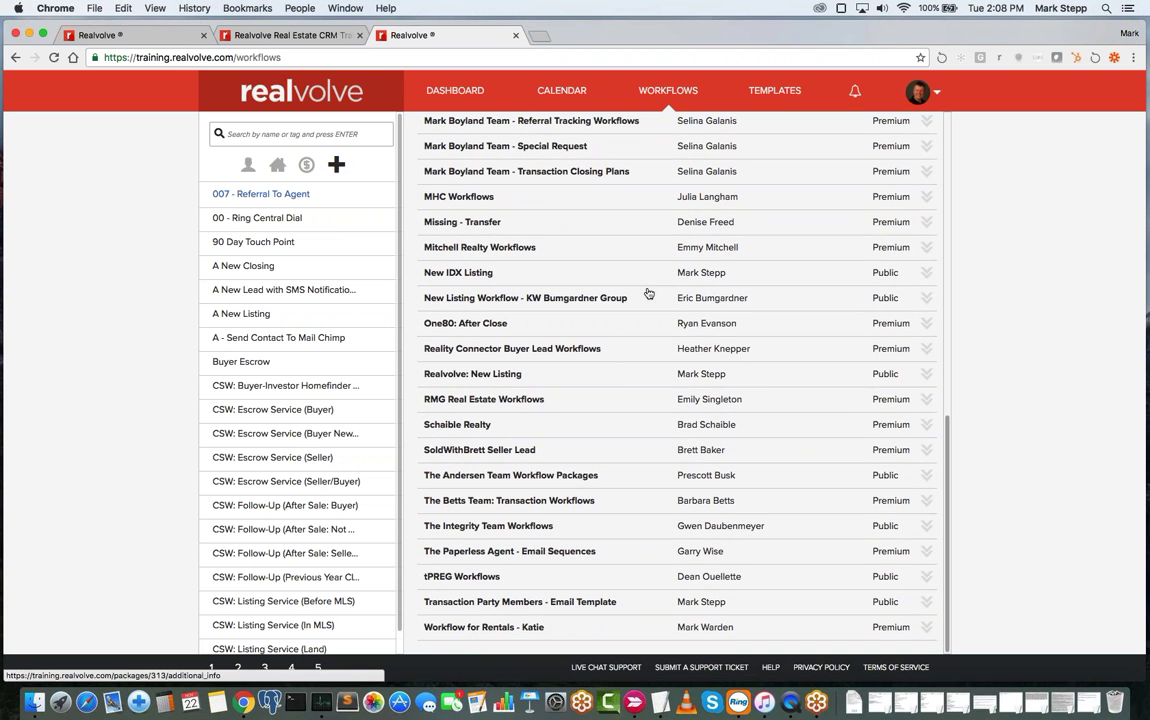
pyautogui.scroll(12, 648, 293)
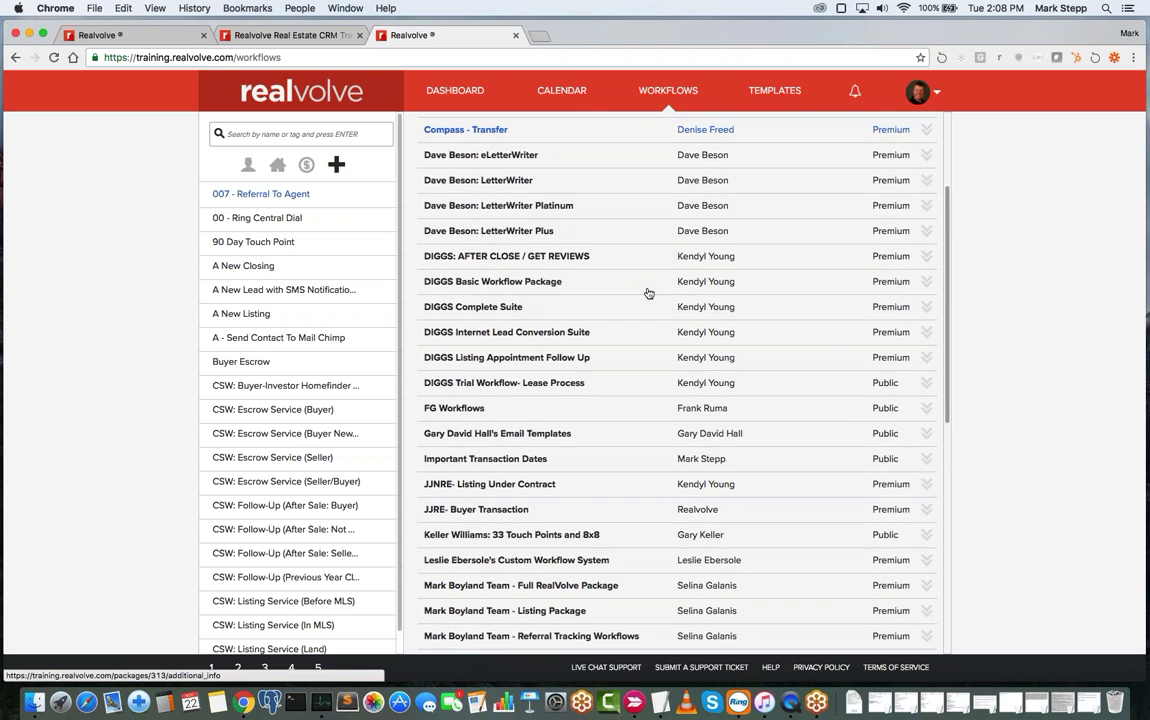
pyautogui.scroll(5, 648, 293)
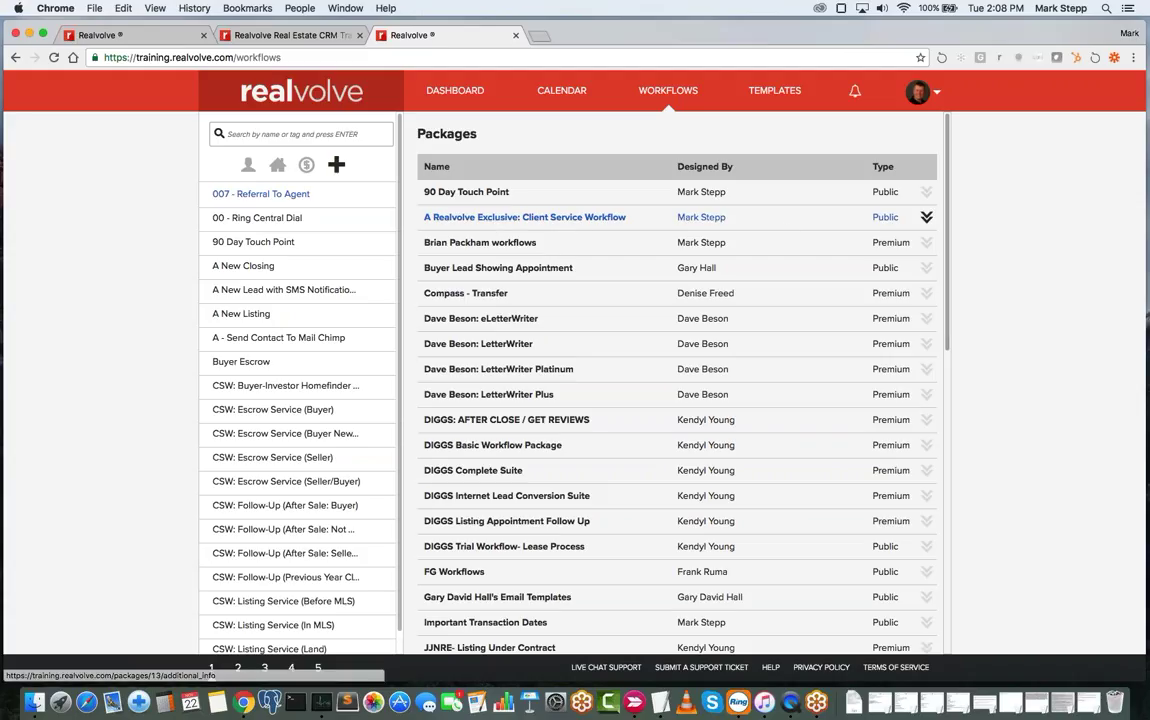
pyautogui.click(886, 216)
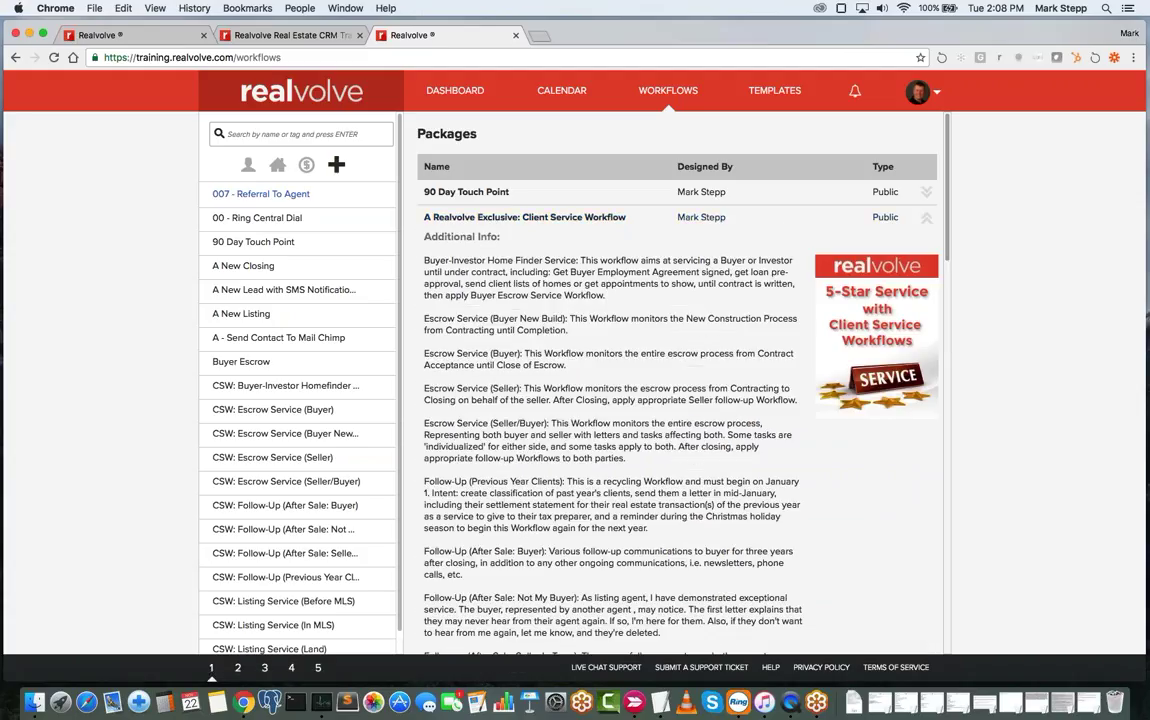
pyautogui.scroll(-5, 680, 400)
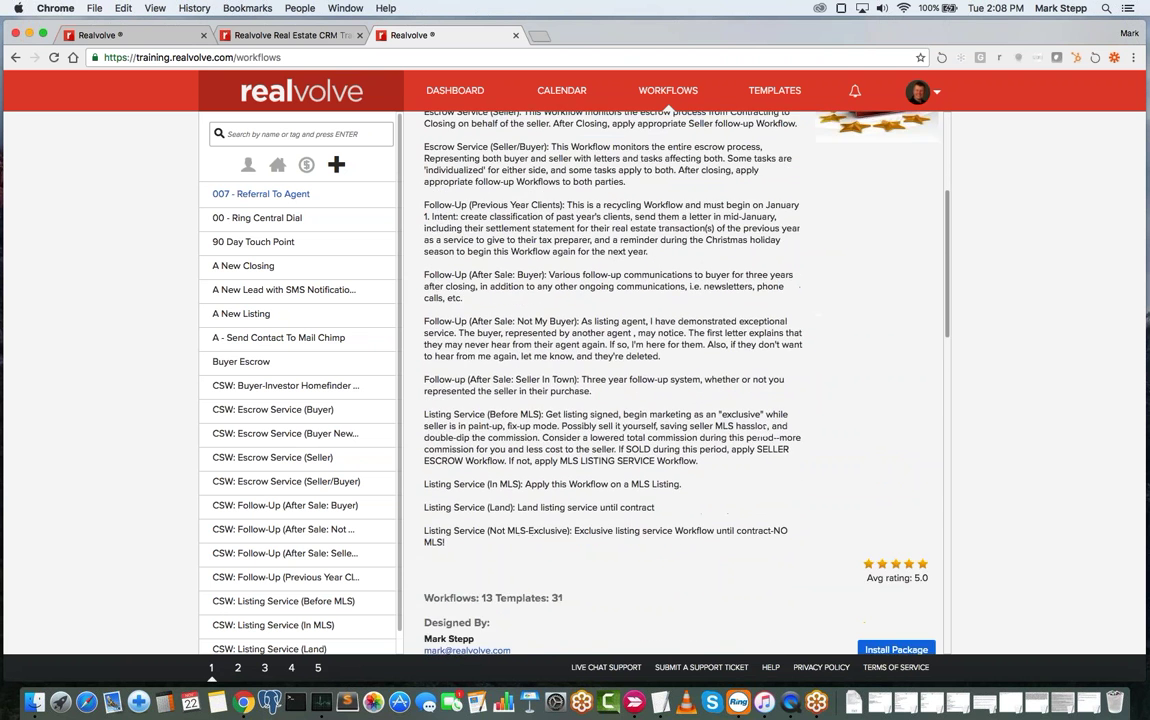
pyautogui.scroll(-2, 680, 400)
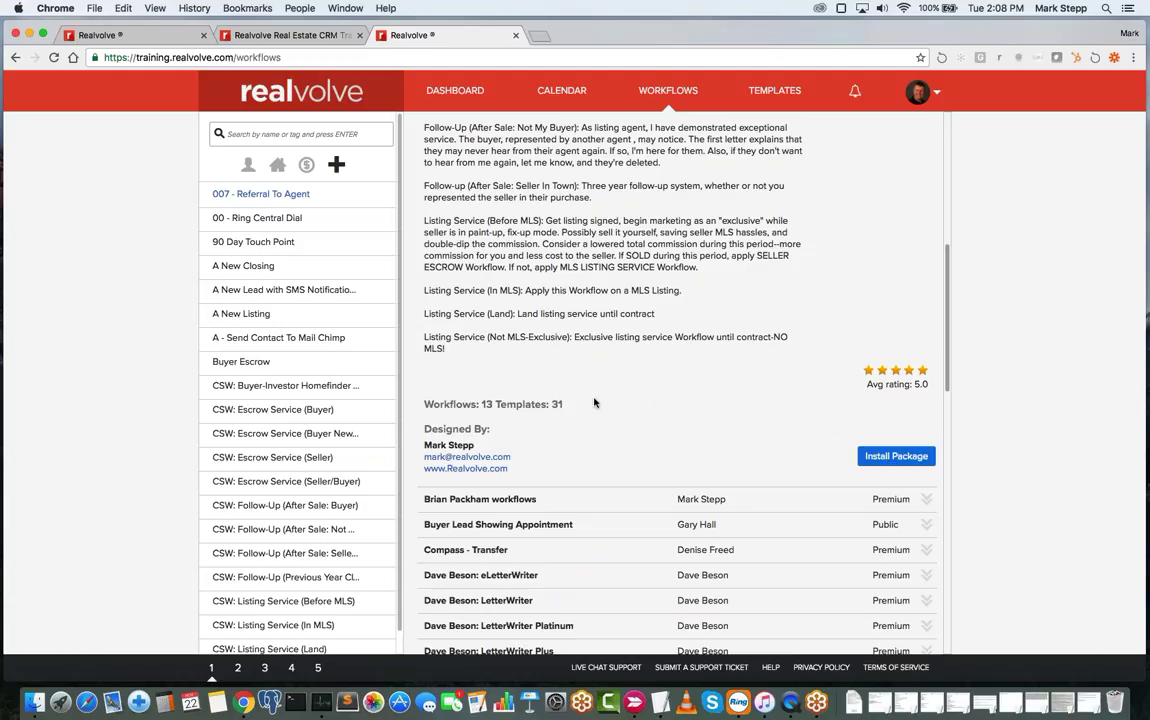
pyautogui.scroll(5, 606, 400)
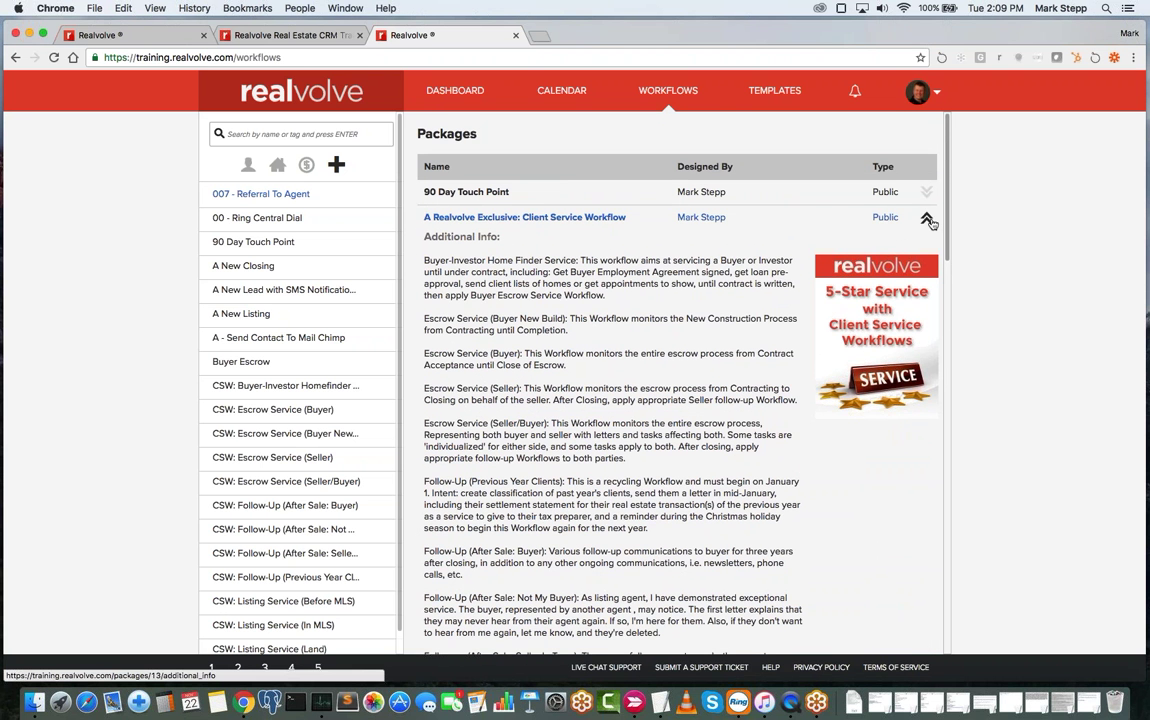
pyautogui.click(927, 221)
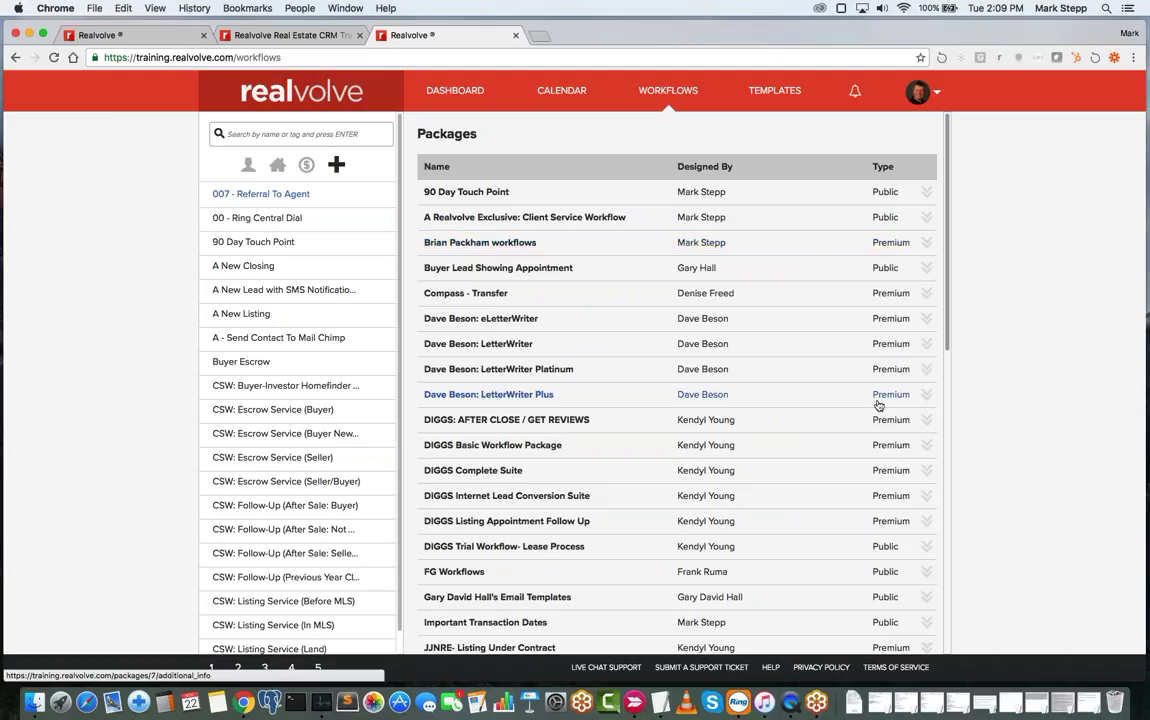
# - Expand the LetterWriter package (7 workflows, 202 templates) and start Install Package to reveal the Enter Code field
pyautogui.click(928, 345)
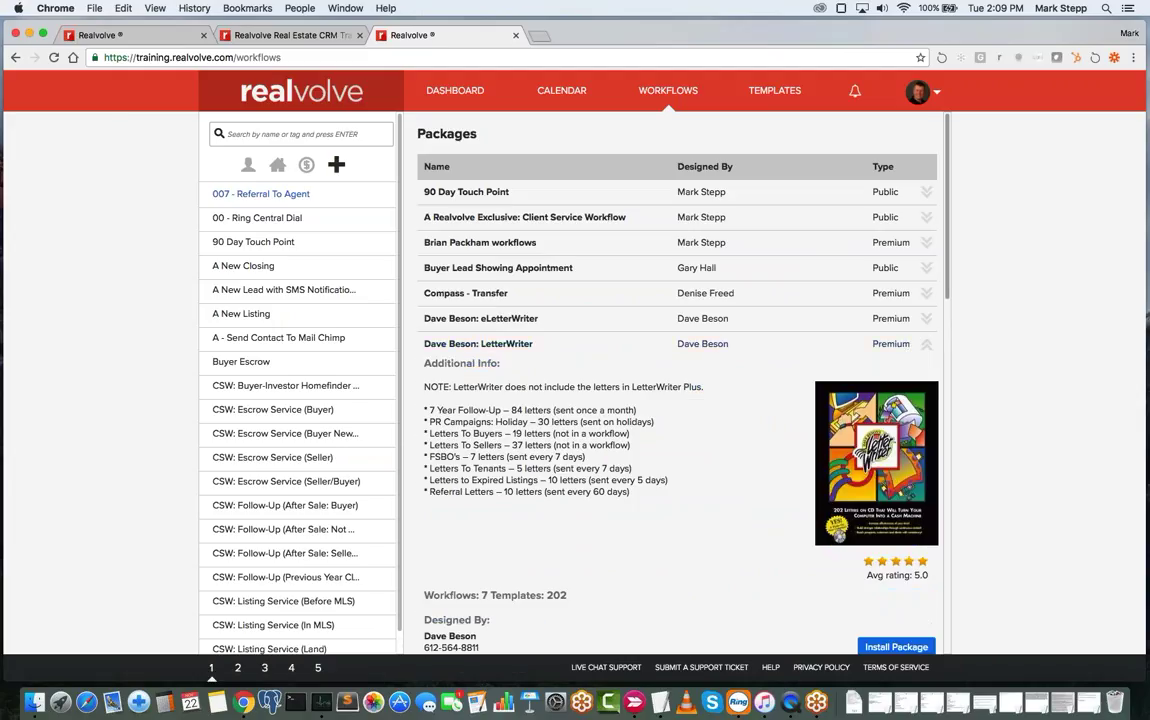
pyautogui.scroll(-2, 639, 437)
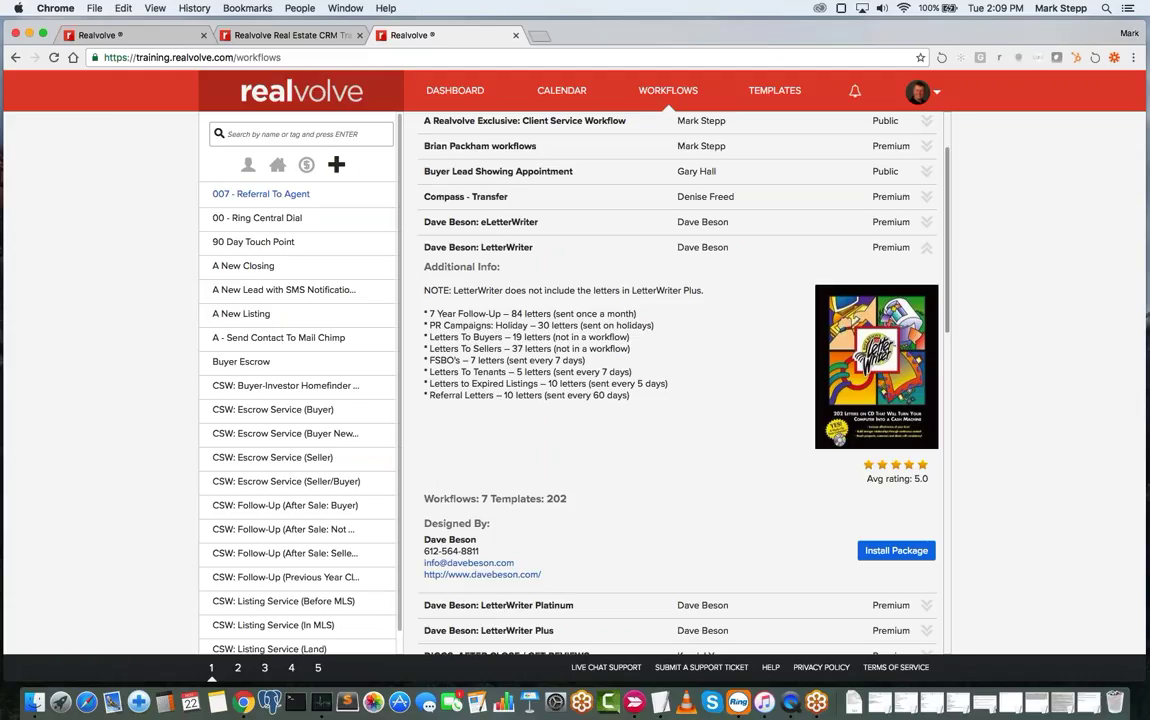
pyautogui.click(897, 551)
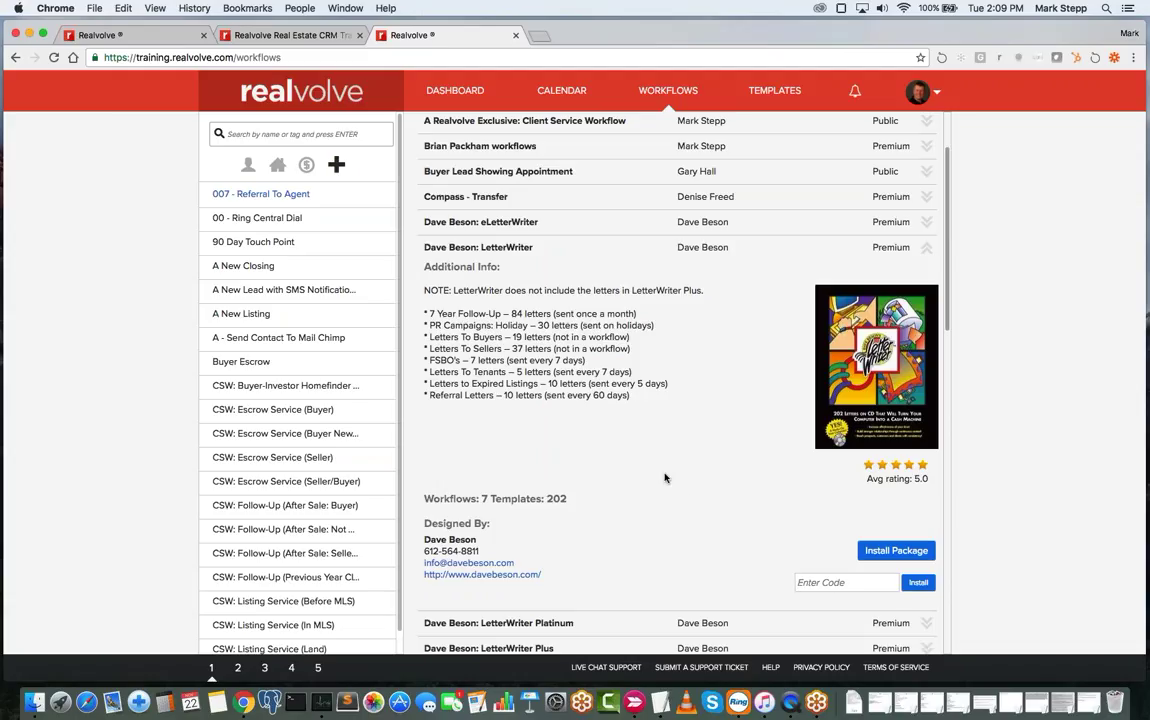
pyautogui.scroll(-10, 711, 385)
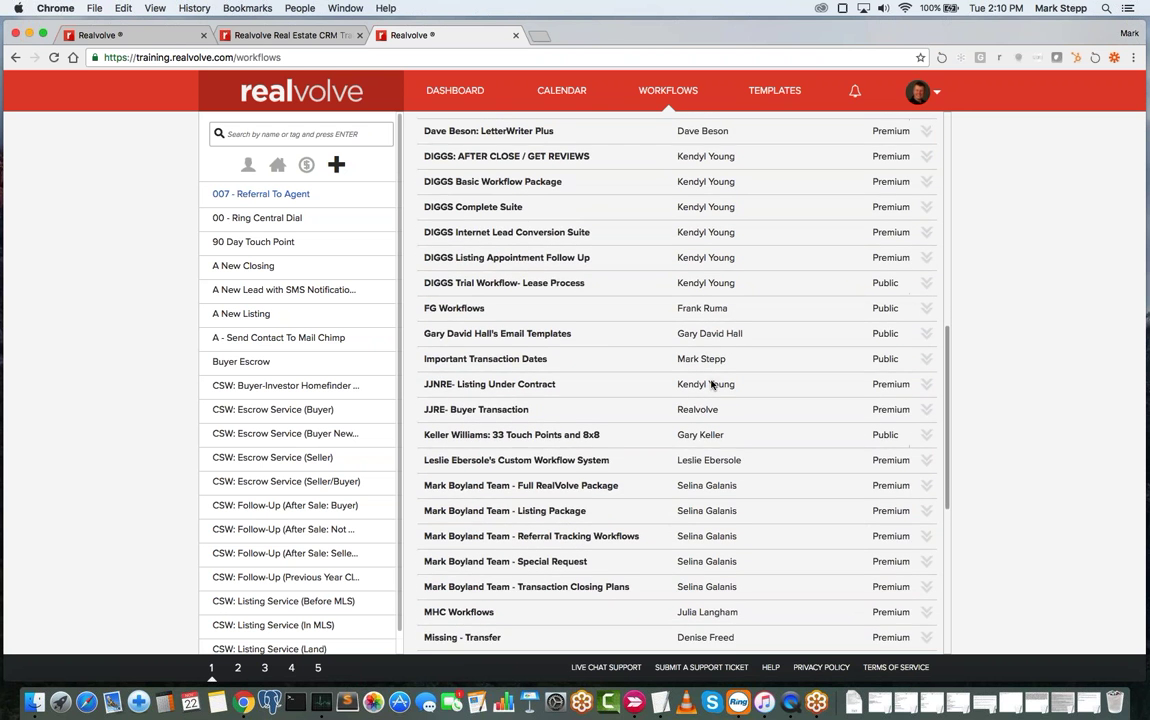
pyautogui.scroll(3, 711, 385)
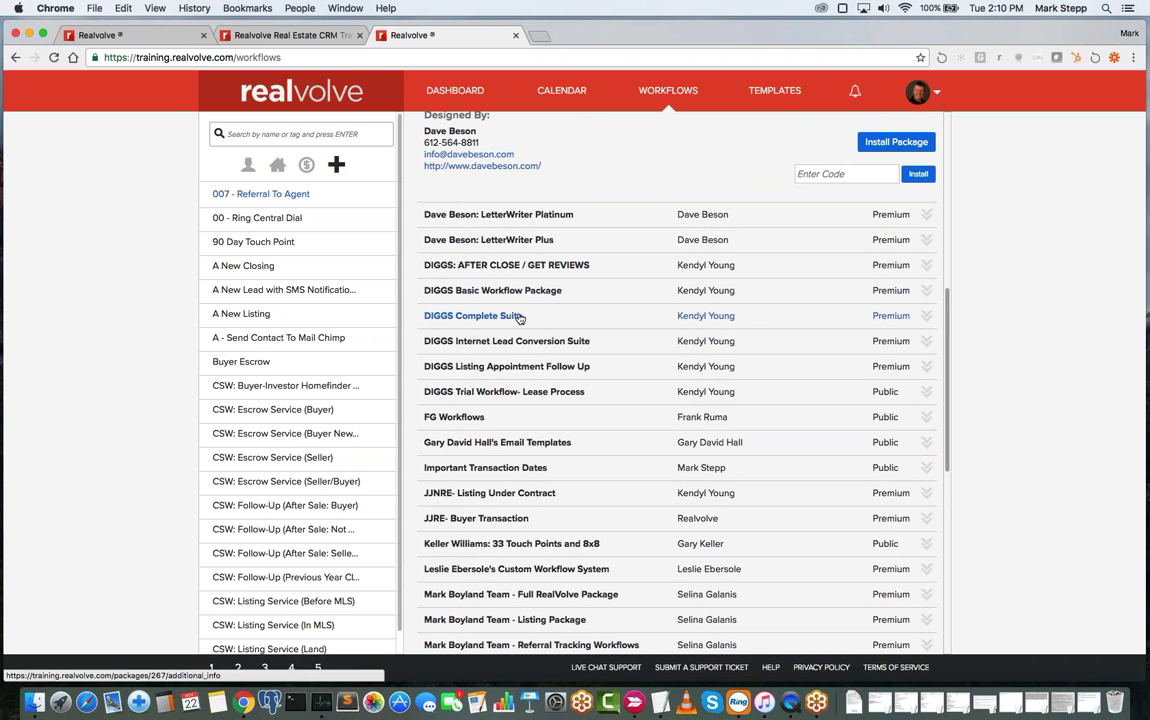
# - Expand the DIGGS Complete Suite package and read through its Additional Info description
pyautogui.click(676, 318)
pyautogui.scroll(-3, 680, 385)
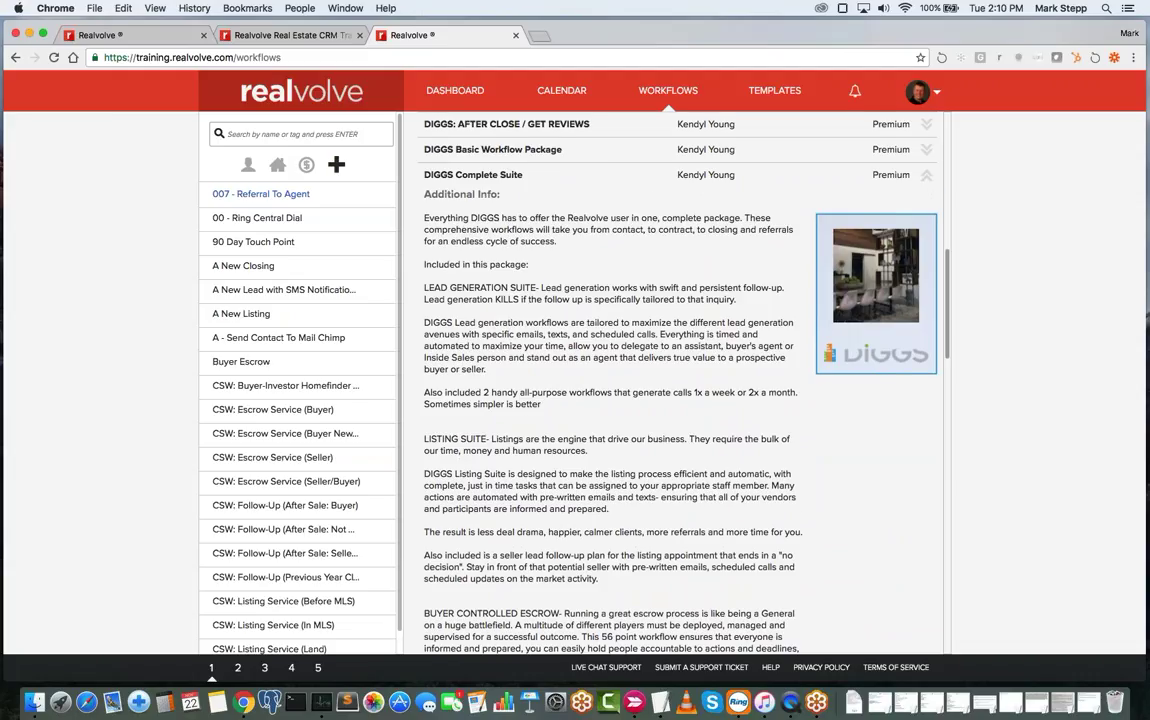
pyautogui.scroll(-2, 680, 385)
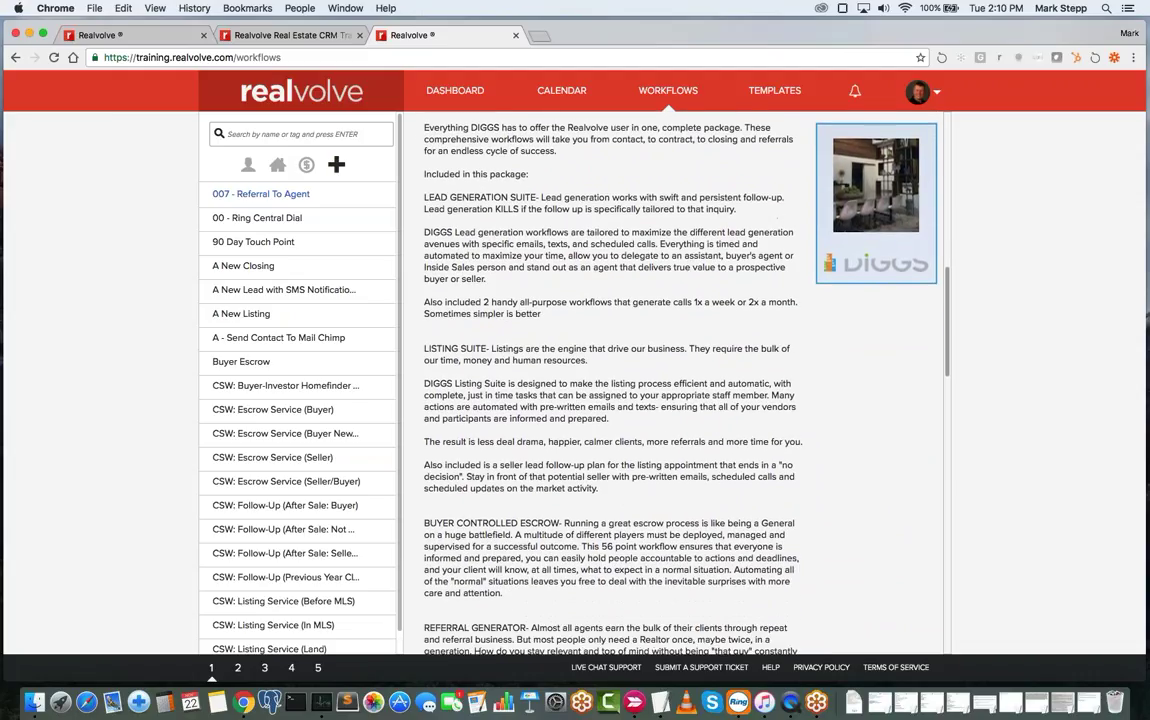
pyautogui.scroll(-1, 612, 385)
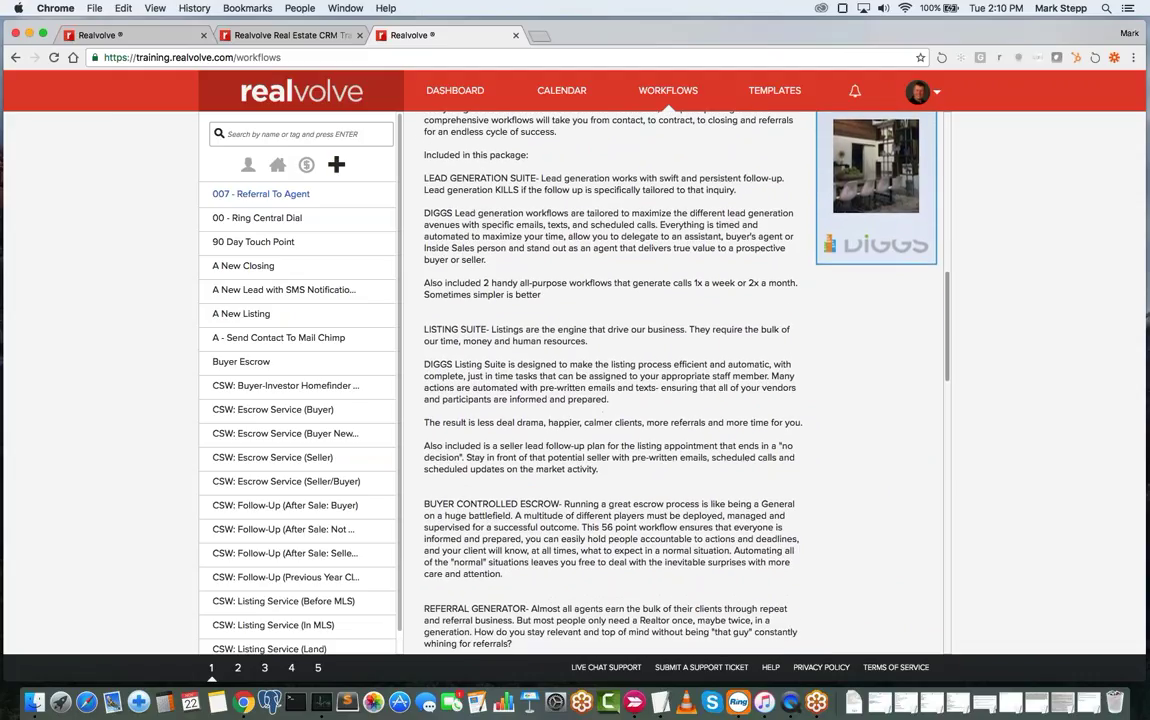
pyautogui.scroll(1, 612, 385)
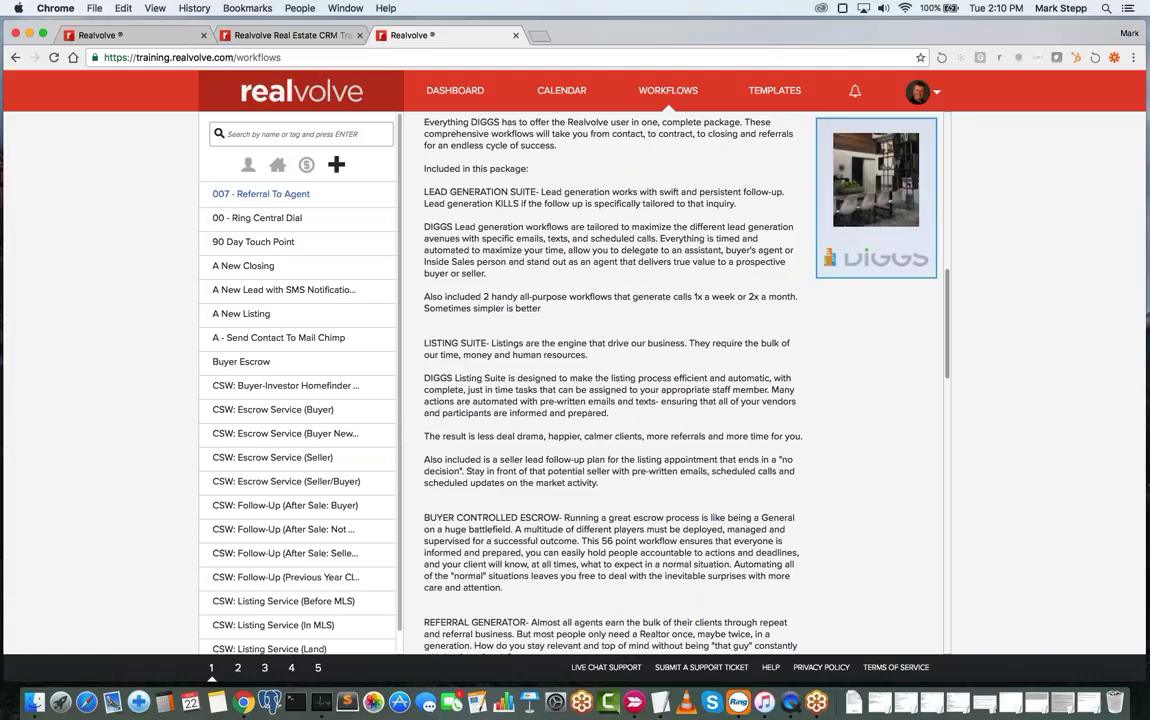
pyautogui.scroll(-5, 612, 385)
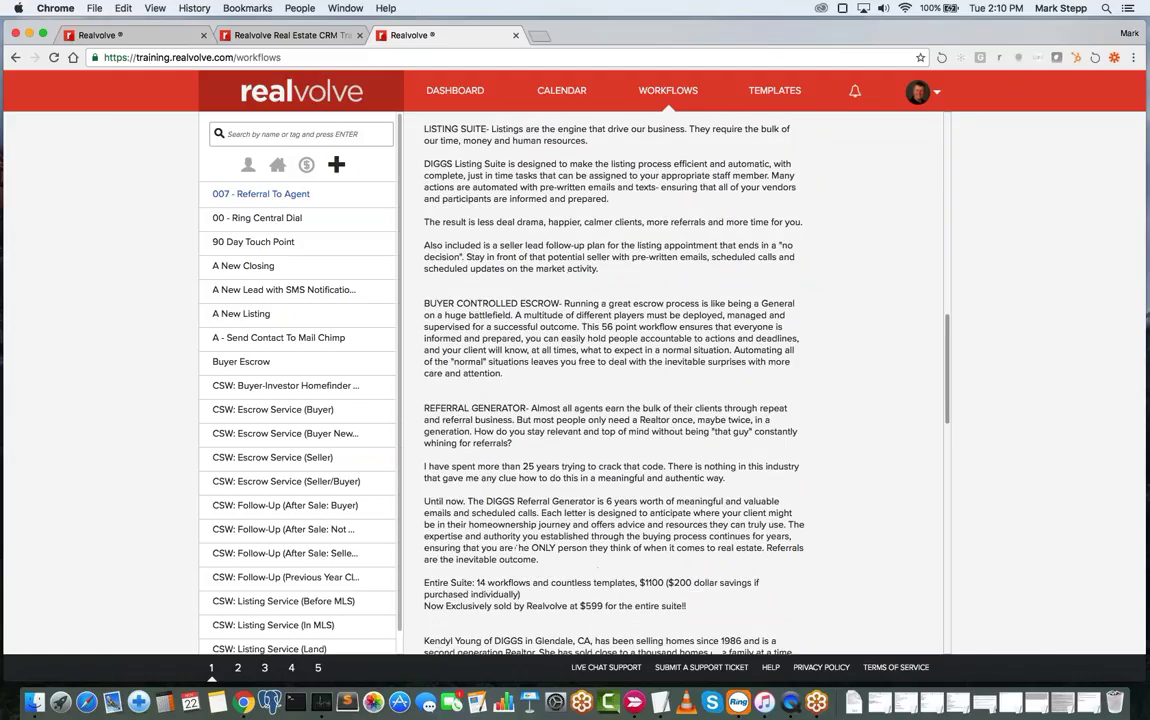
pyautogui.scroll(-6, 484, 330)
pyautogui.scroll(1, 484, 330)
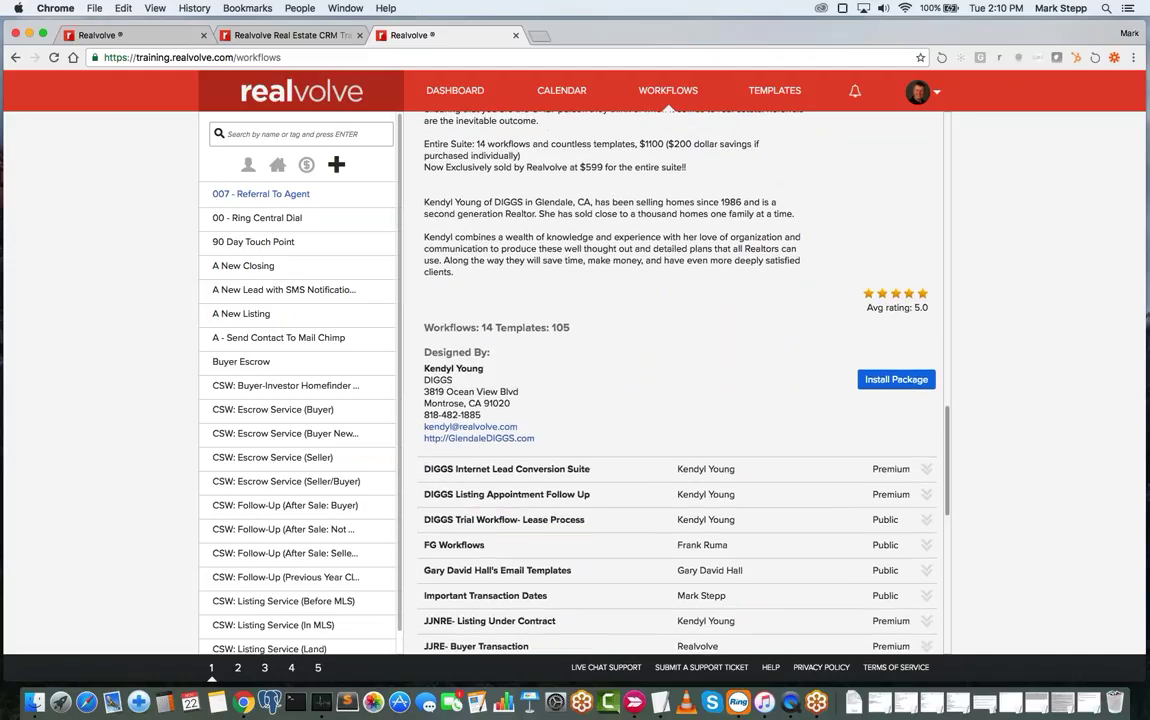
pyautogui.scroll(5, 590, 329)
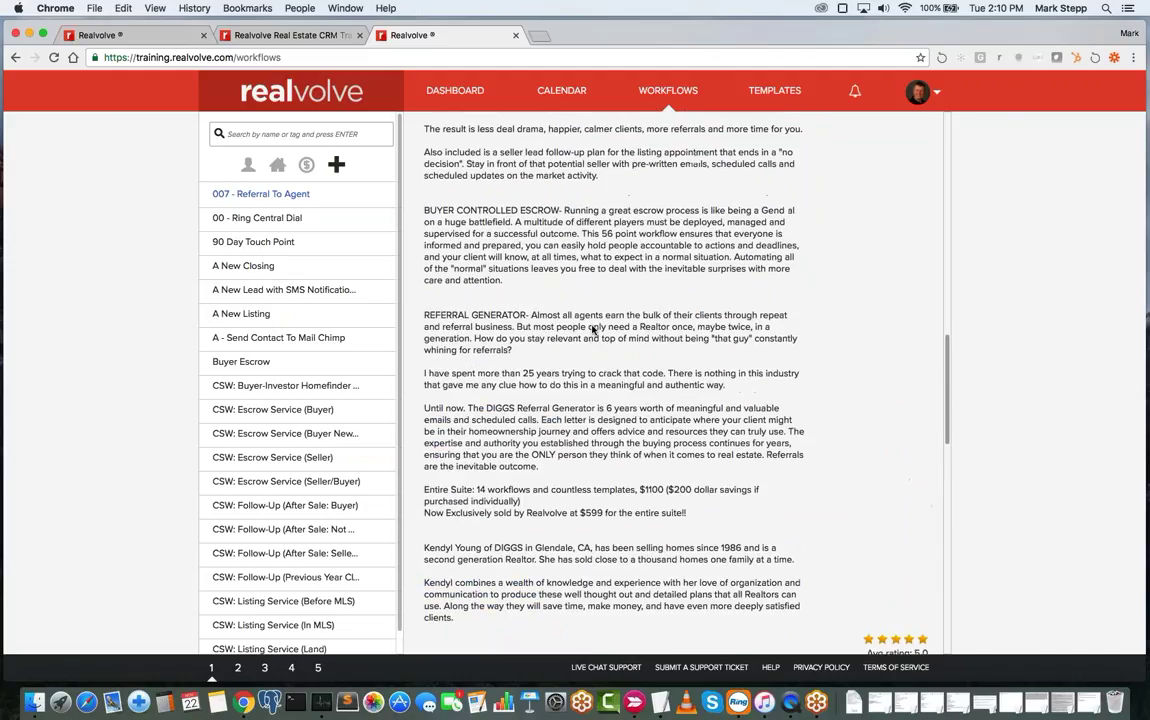
pyautogui.scroll(3, 593, 329)
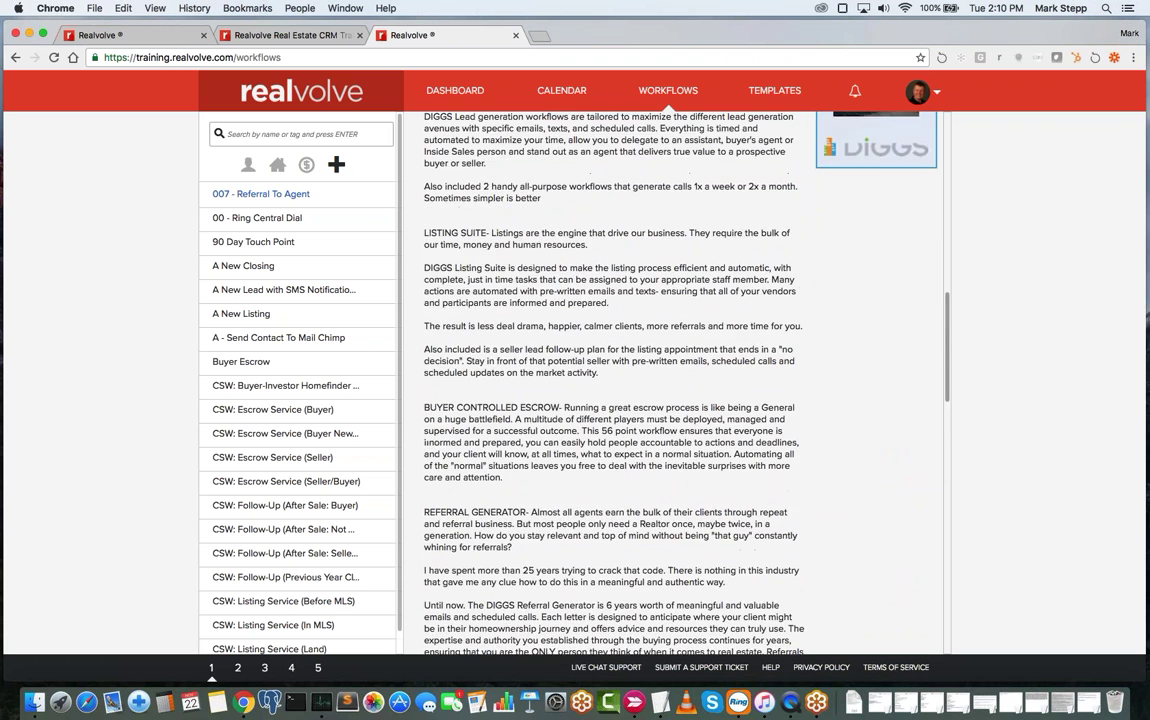
pyautogui.scroll(3, 612, 380)
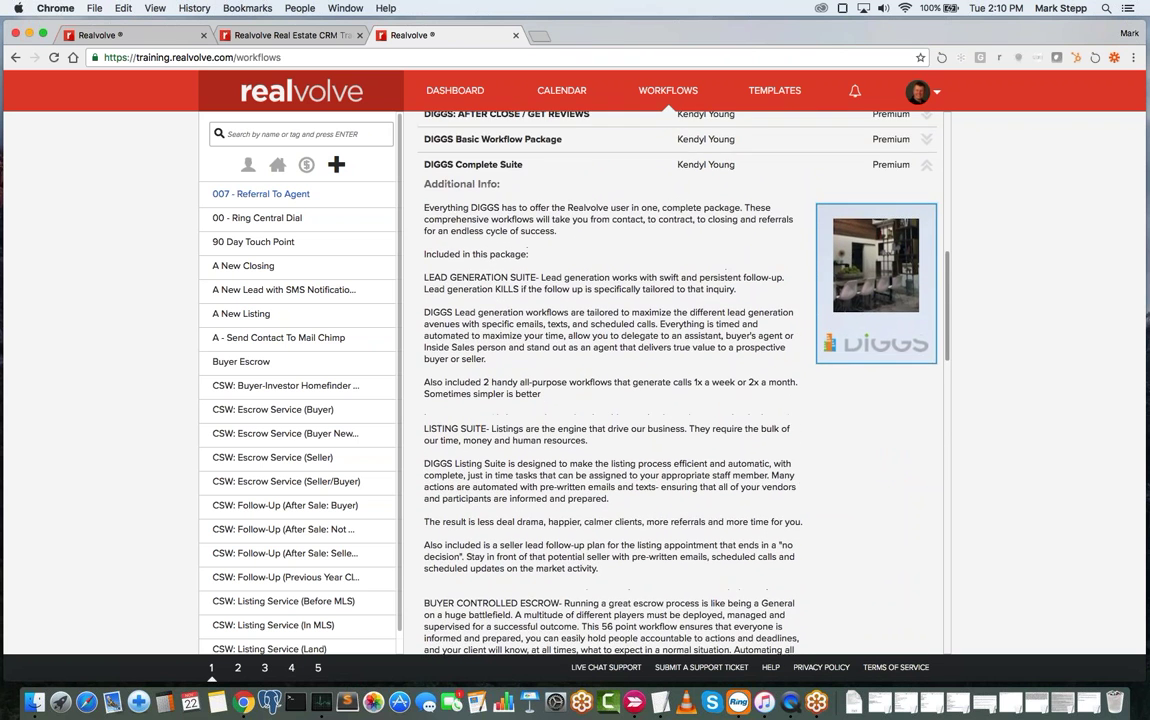
pyautogui.scroll(-1, 612, 380)
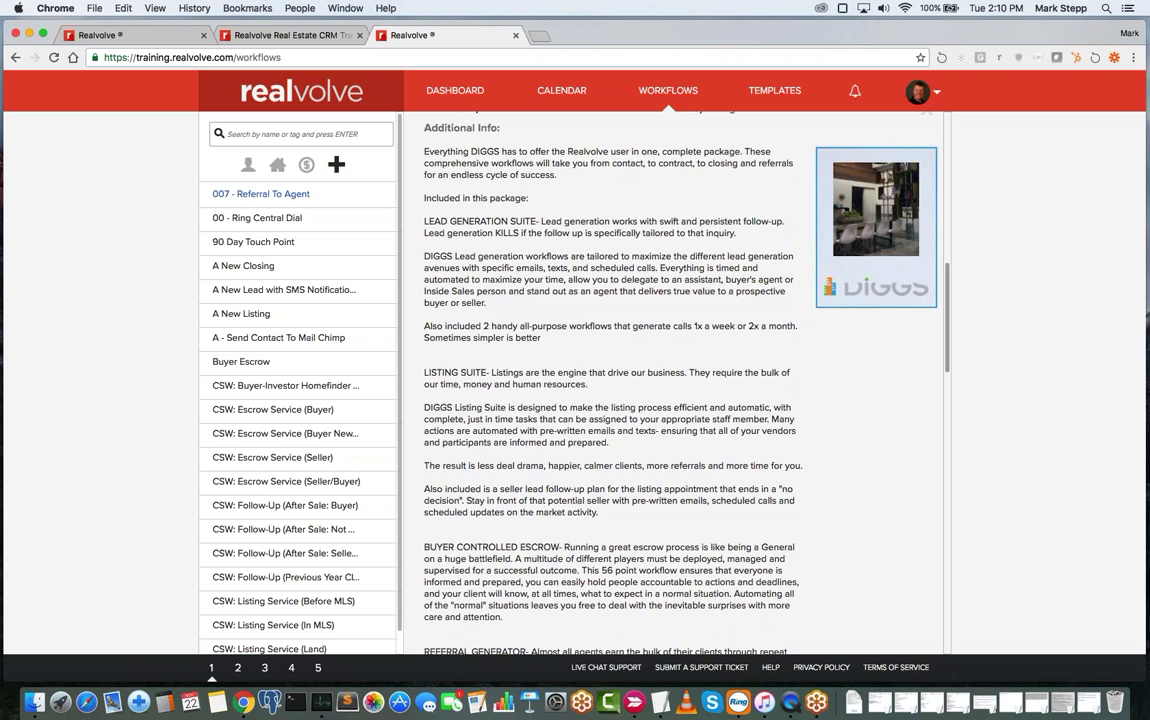
pyautogui.scroll(-2, 612, 380)
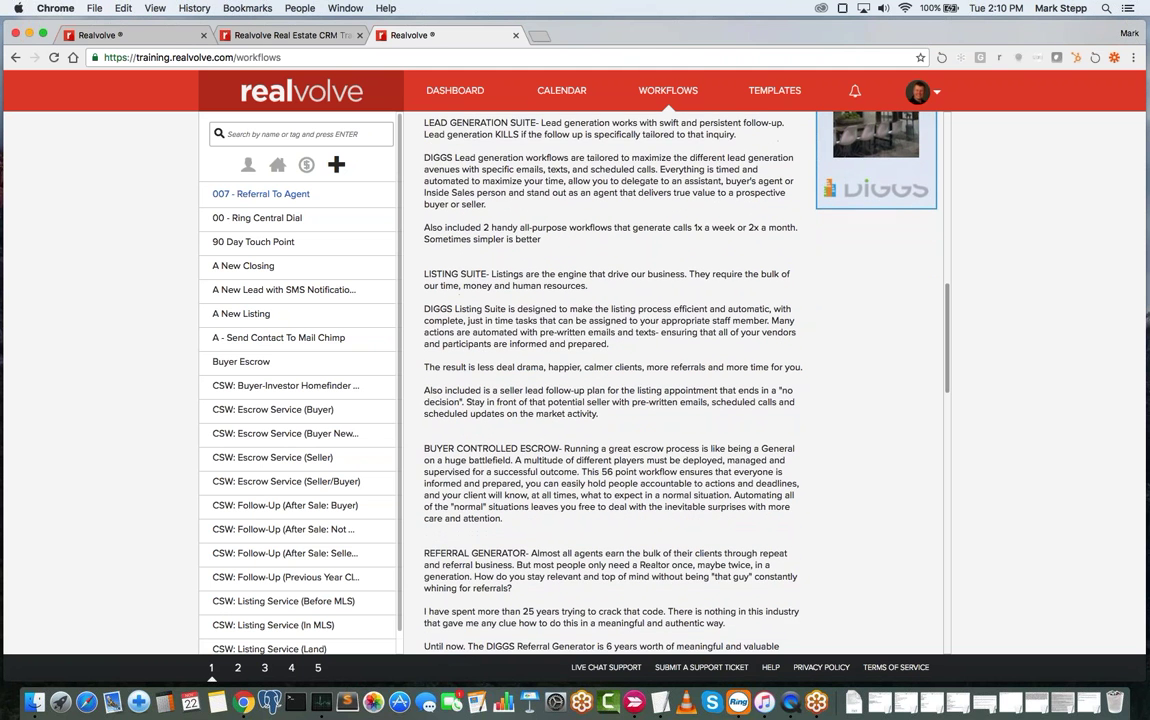
pyautogui.scroll(-9, 553, 218)
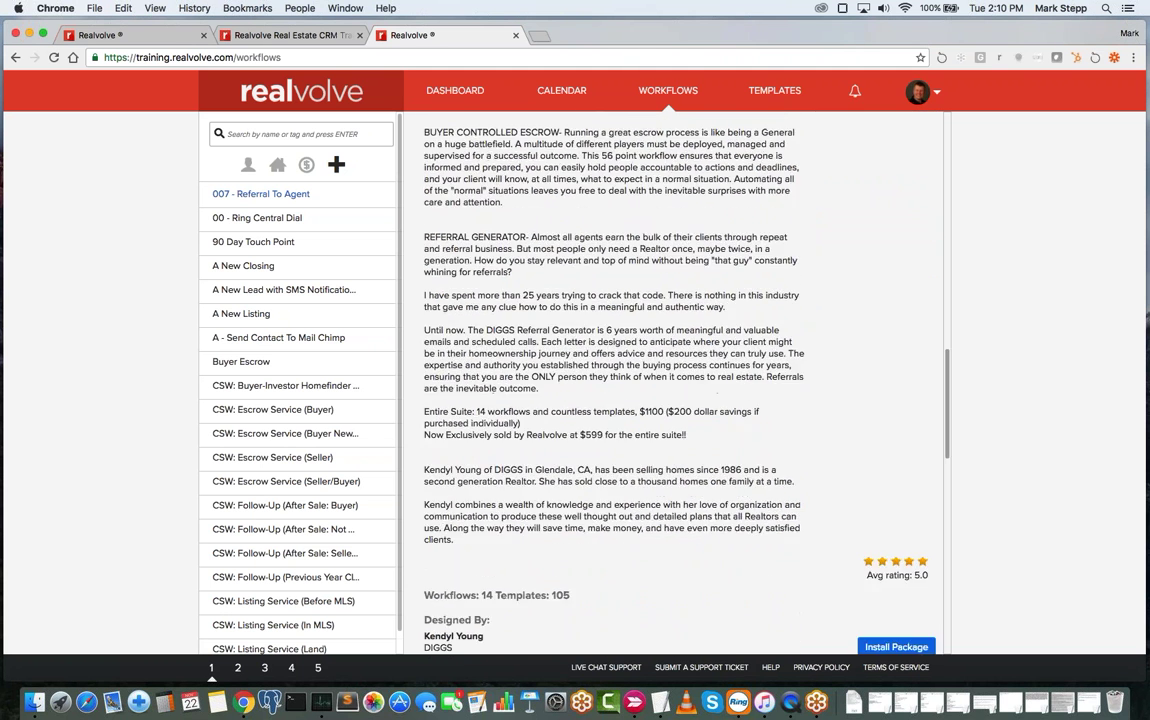
pyautogui.scroll(-1, 553, 218)
# - Highlight the $1100 value and $599 exclusive suite price lines, then clear the highlight
pyautogui.moveTo(640, 250); pyautogui.dragTo(667, 251)
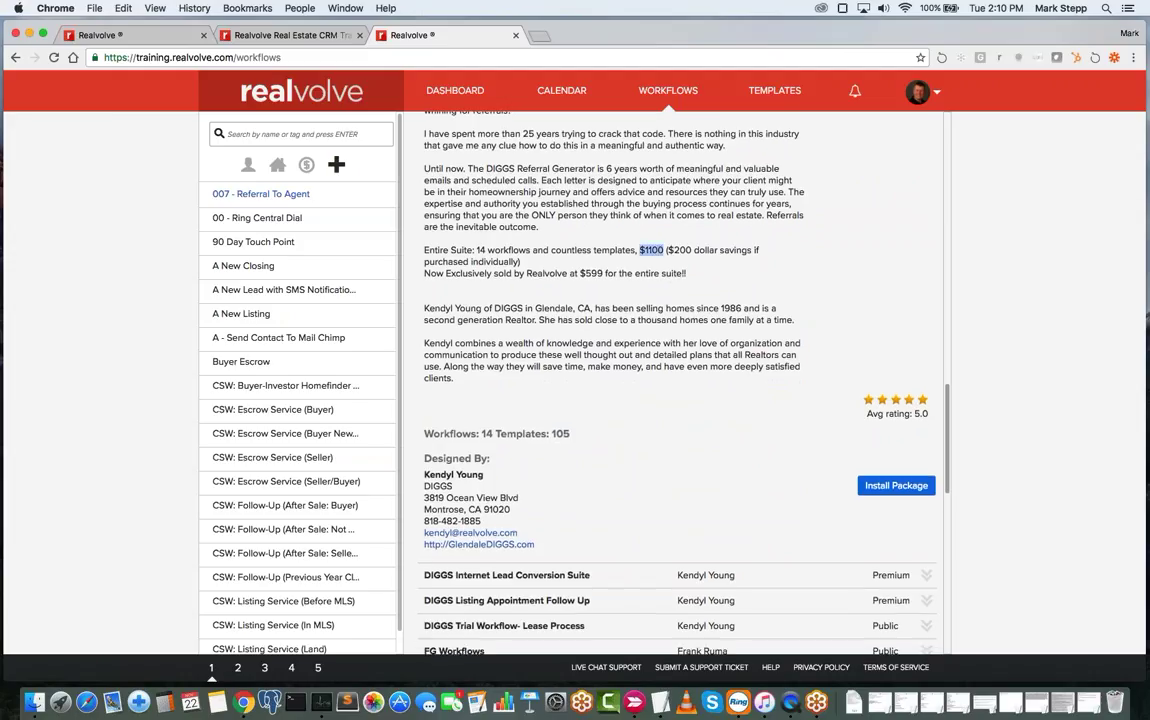
pyautogui.moveTo(688, 273); pyautogui.dragTo(481, 273)
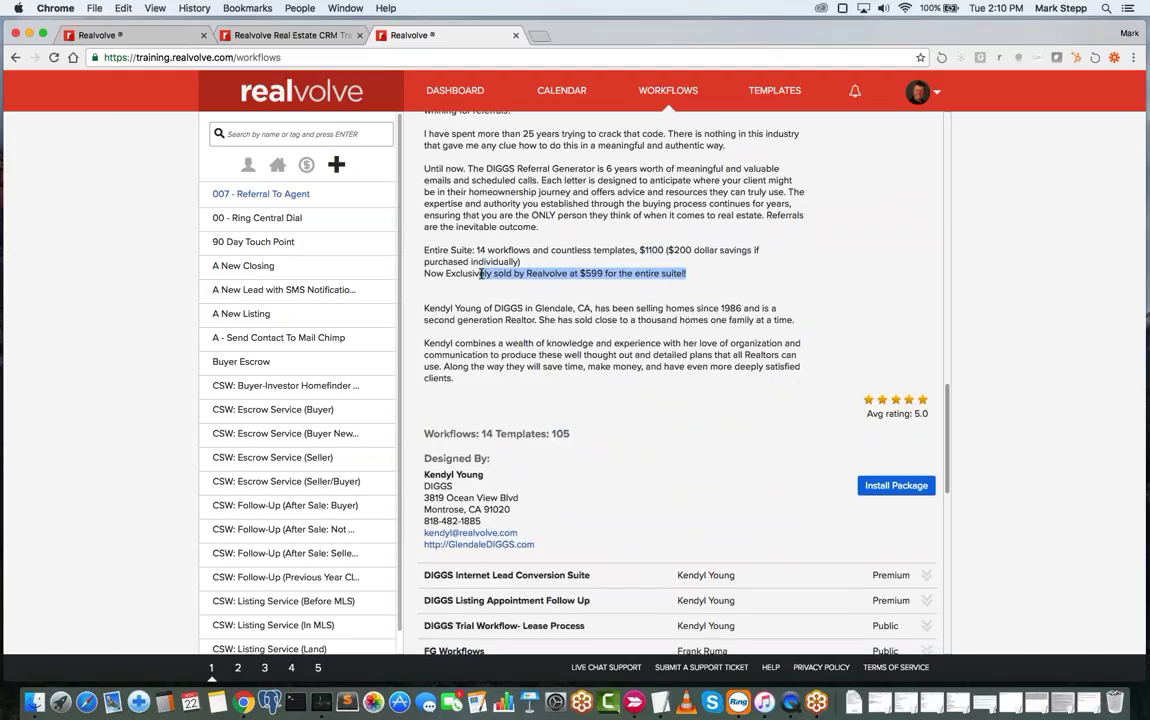
pyautogui.click(481, 273)
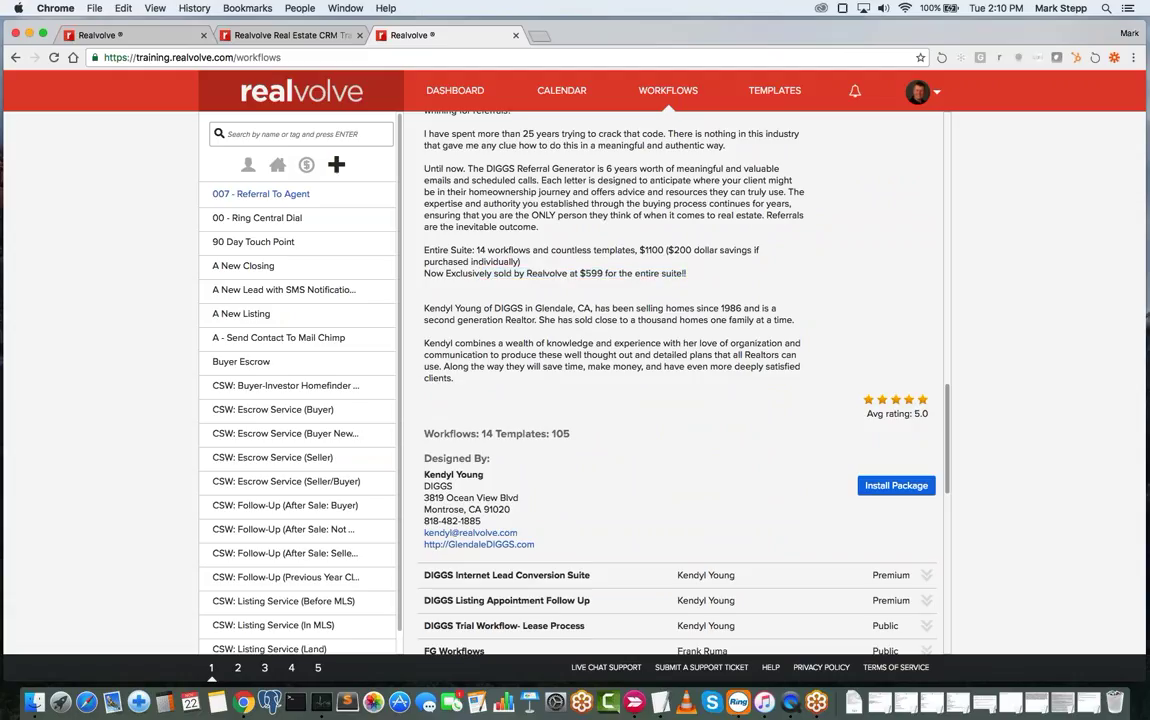
pyautogui.scroll(-5, 641, 418)
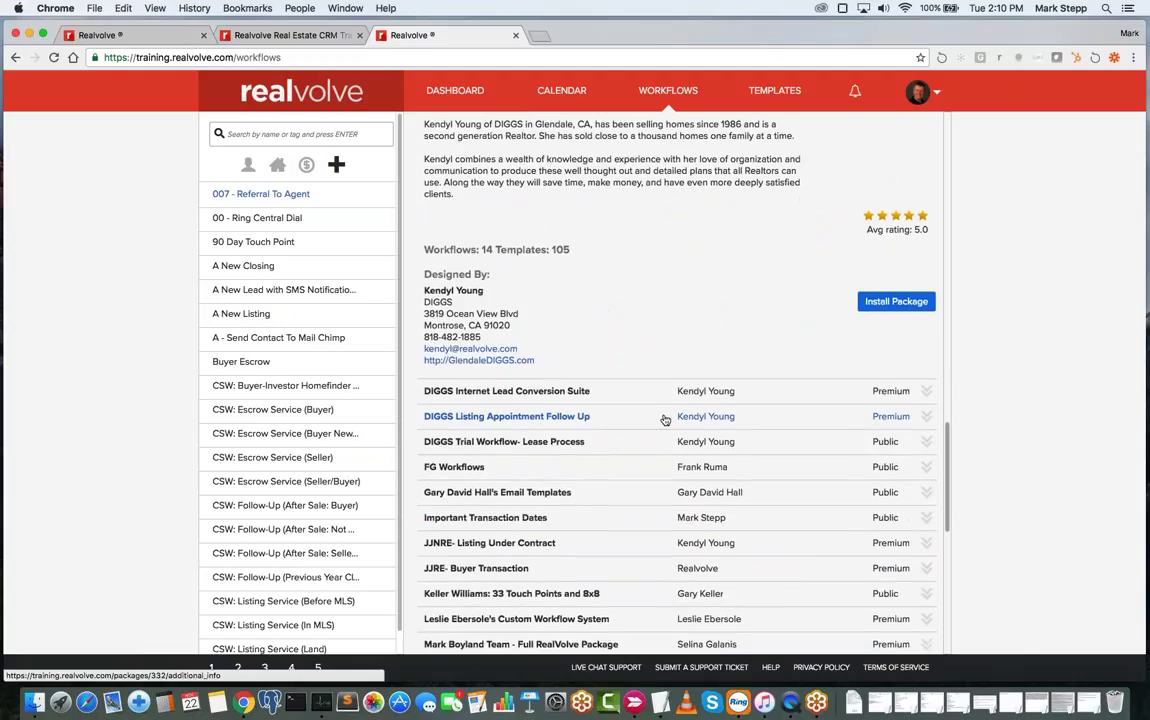
# - Expand the DIGGS Listing Appointment Follow Up package details
pyautogui.click(641, 418)
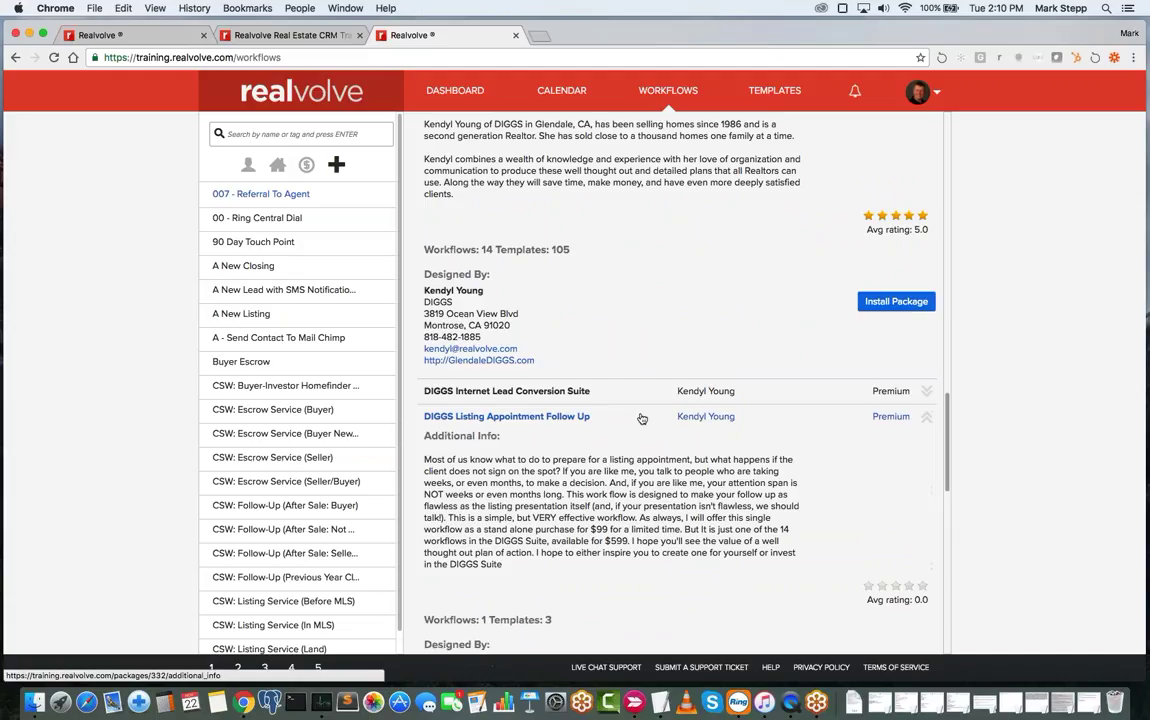
pyautogui.scroll(-6, 630, 450)
pyautogui.scroll(-1, 626, 480)
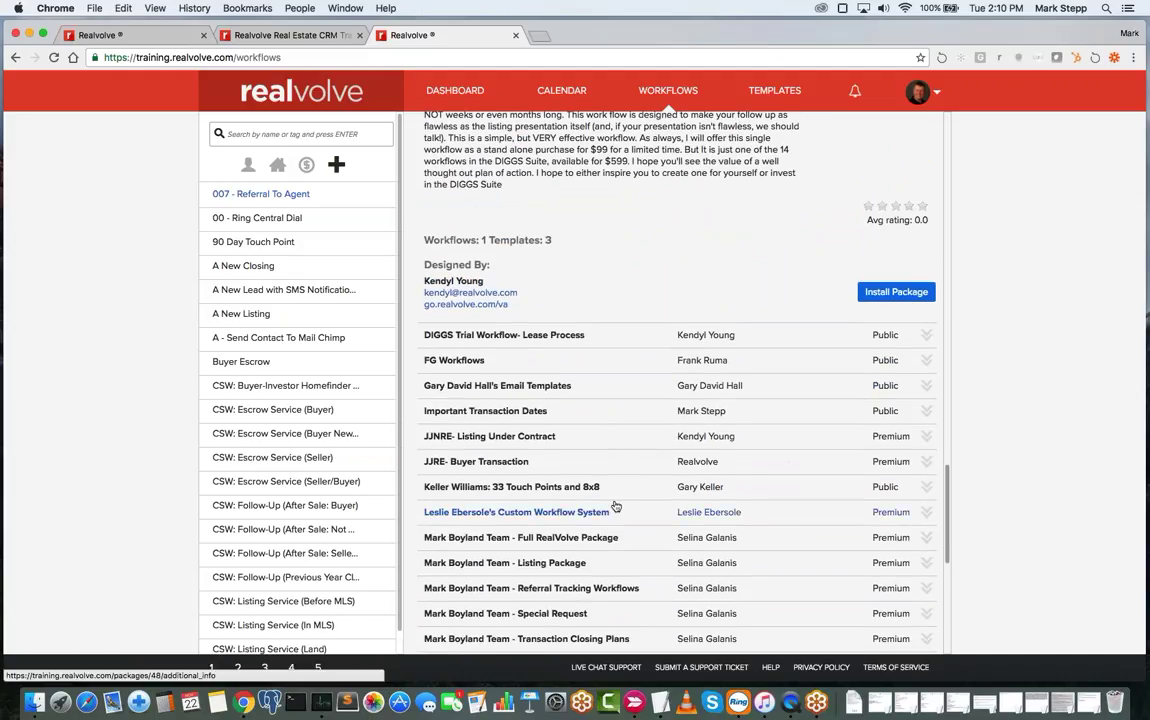
# - Expand the Keller Williams 33 Touch Points and 8x8 package details and scroll back up
pyautogui.click(616, 487)
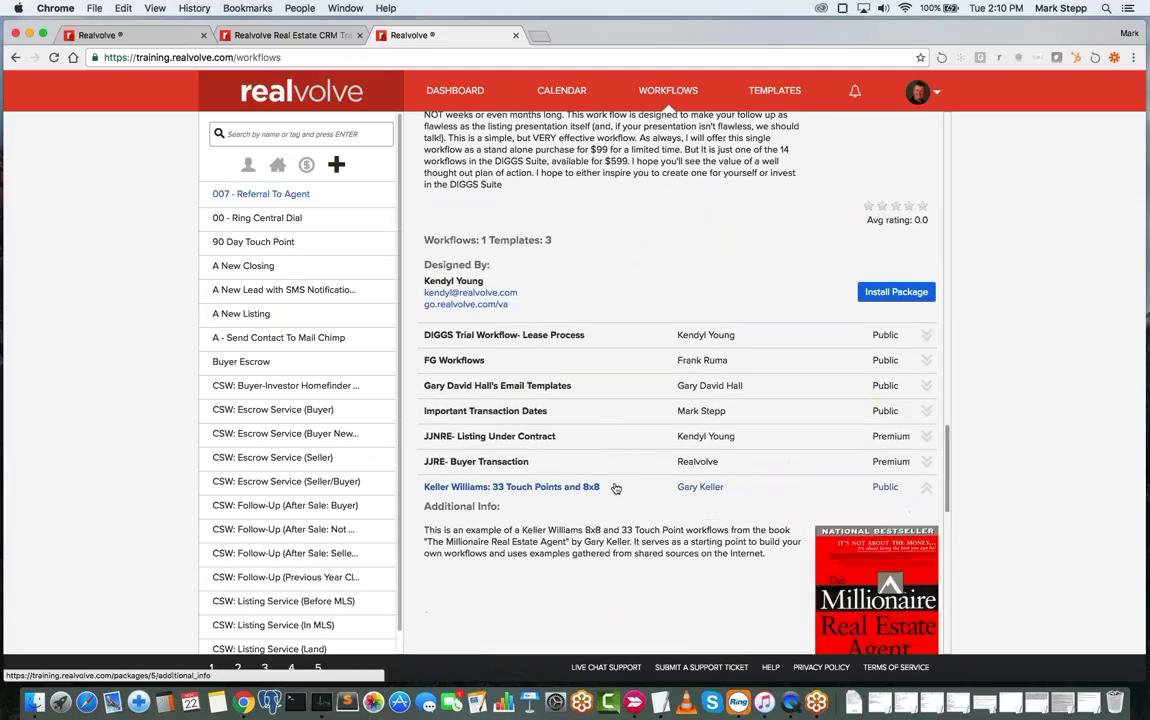
pyautogui.scroll(-1, 619, 490)
pyautogui.scroll(-5, 619, 490)
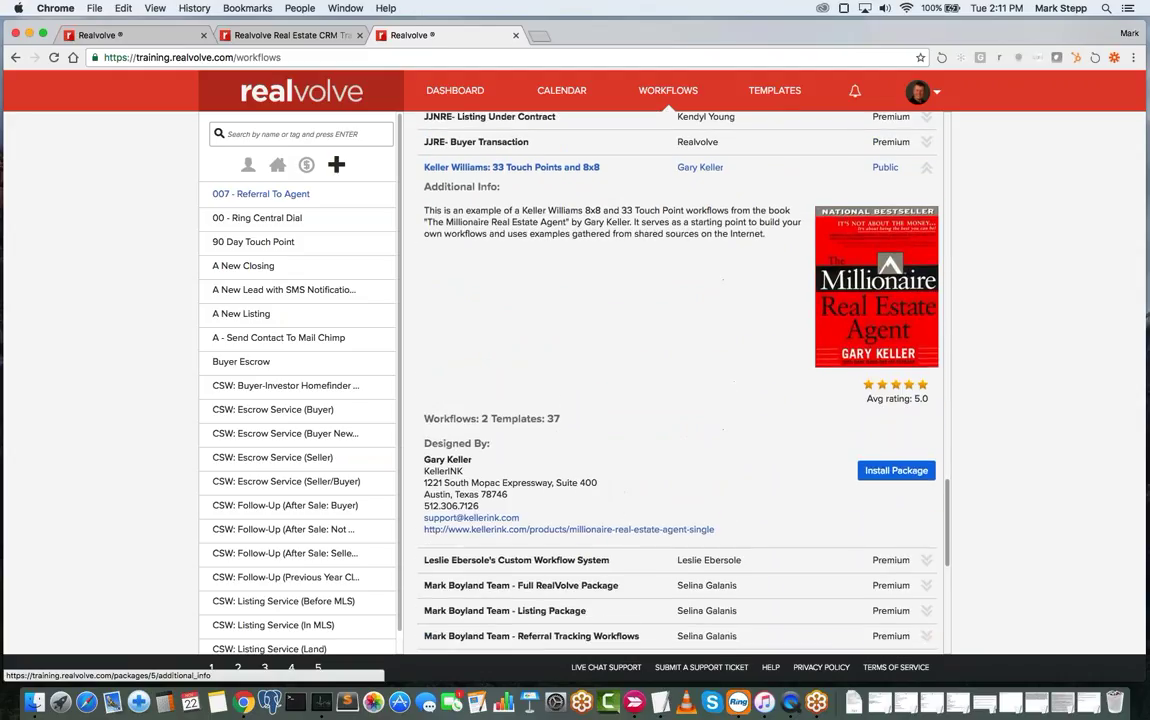
pyautogui.scroll(1, 619, 490)
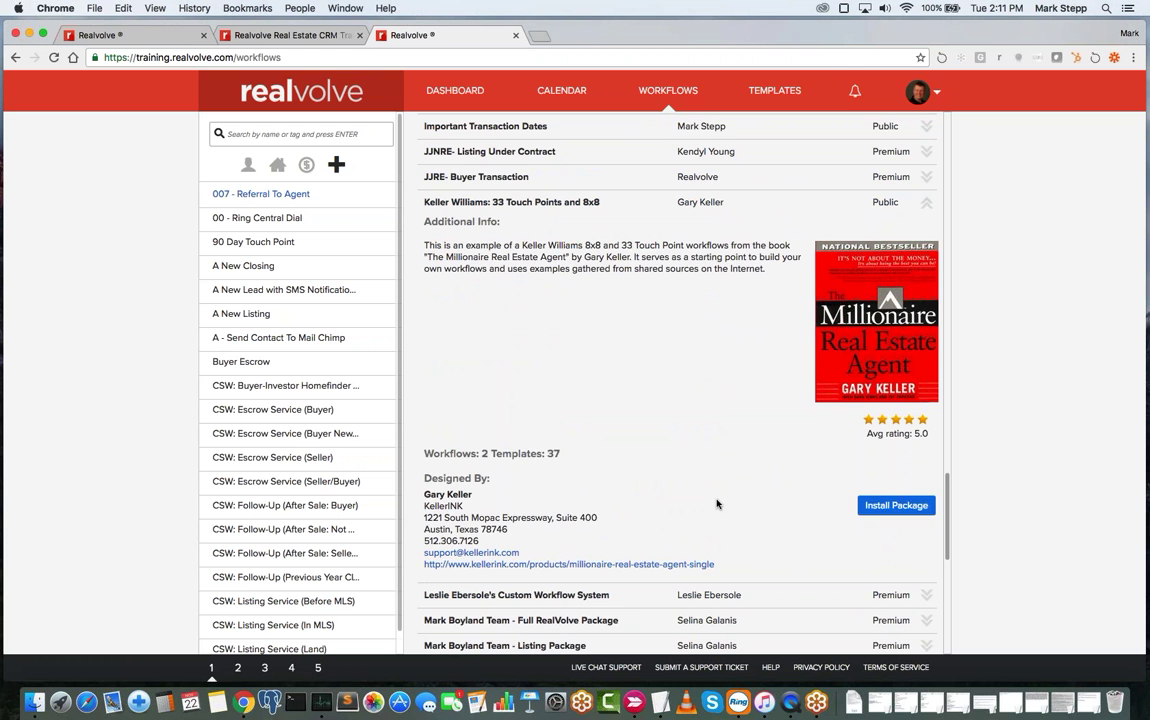
pyautogui.scroll(-3, 716, 503)
pyautogui.scroll(-10, 603, 537)
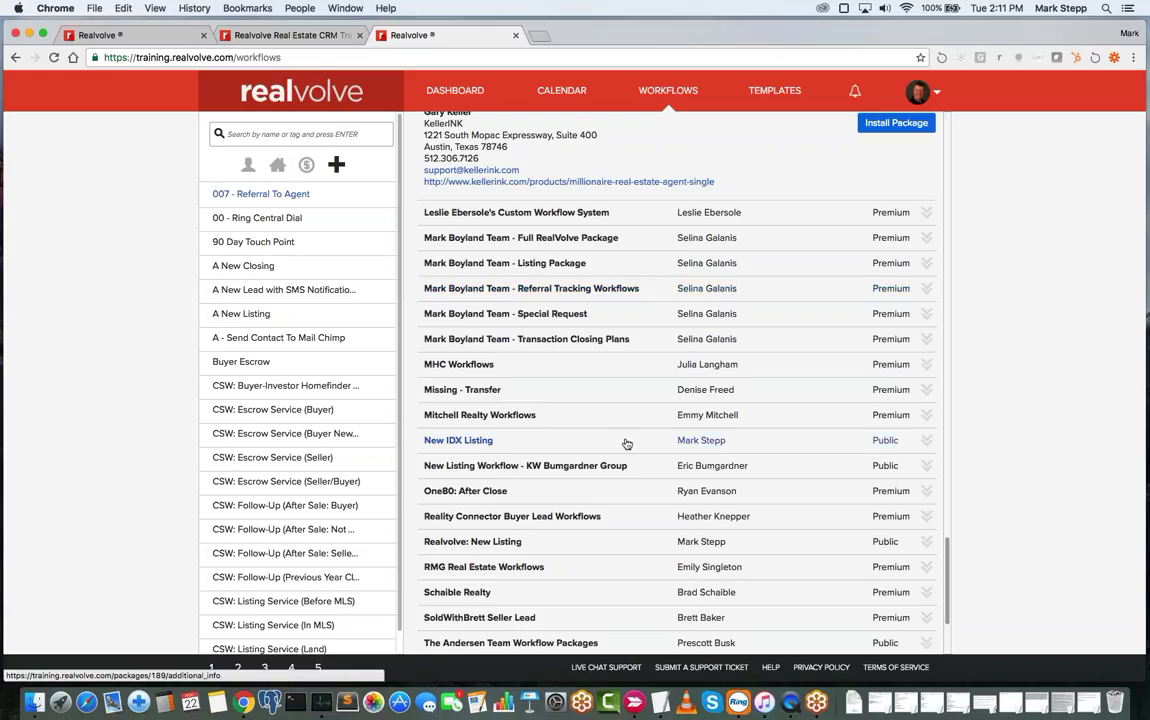
pyautogui.scroll(-3, 624, 442)
pyautogui.scroll(-1, 626, 448)
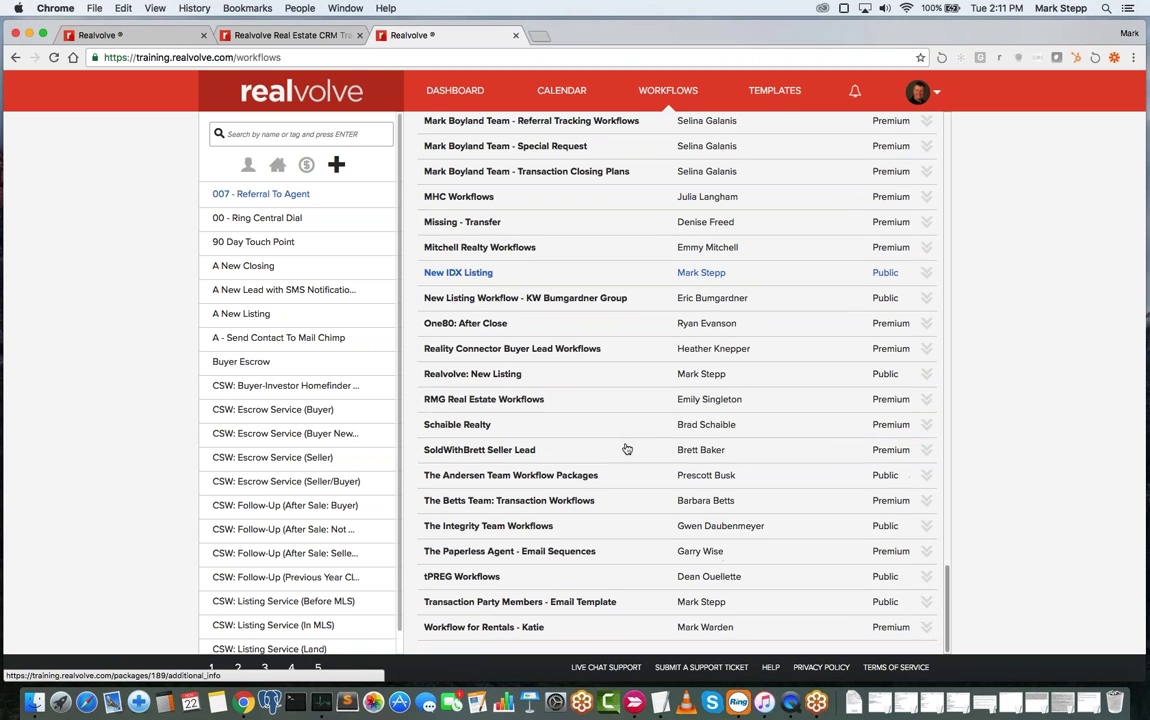
pyautogui.scroll(10, 626, 448)
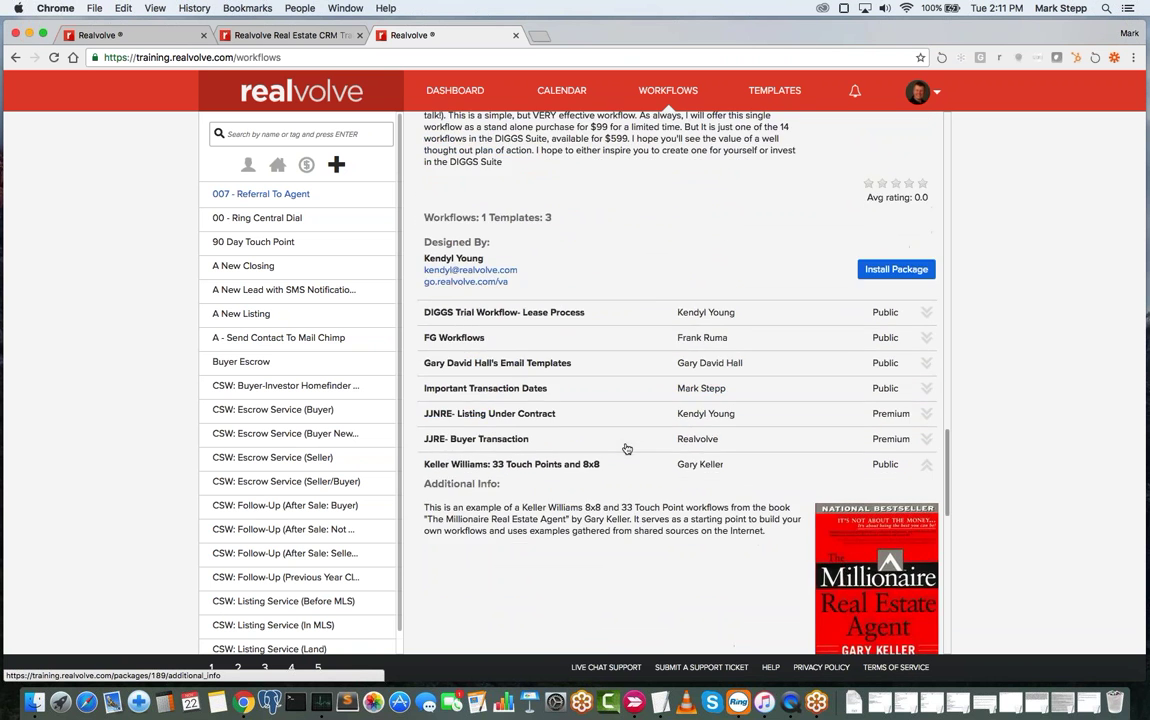
pyautogui.scroll(-2, 626, 448)
pyautogui.scroll(15, 626, 448)
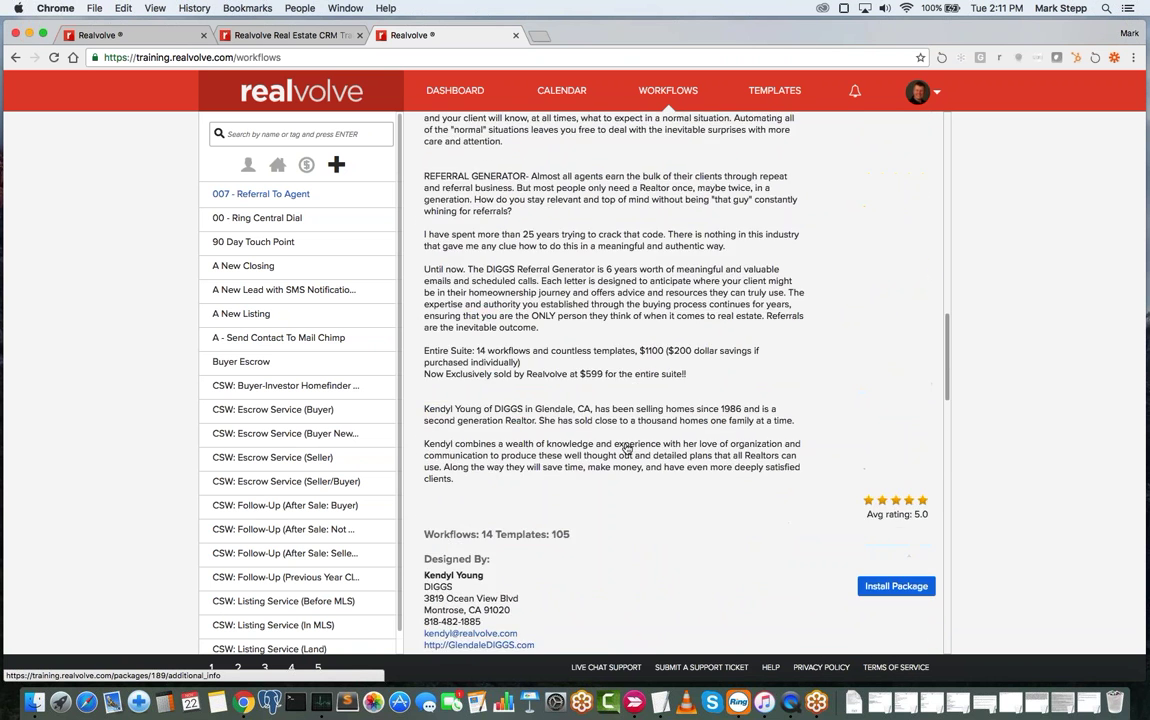
pyautogui.scroll(15, 626, 448)
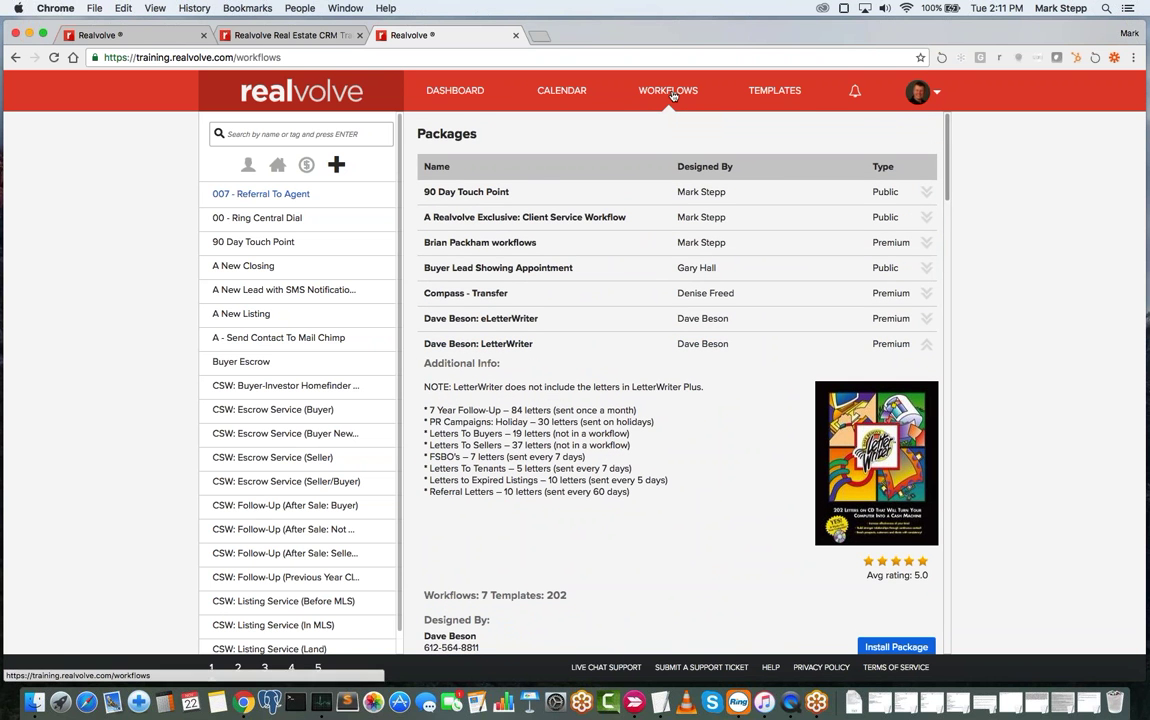
# - Open the CSW: Escrow Service (Buyer New Build) workflow and list its 17 Contract Date activities
pyautogui.click(672, 96)
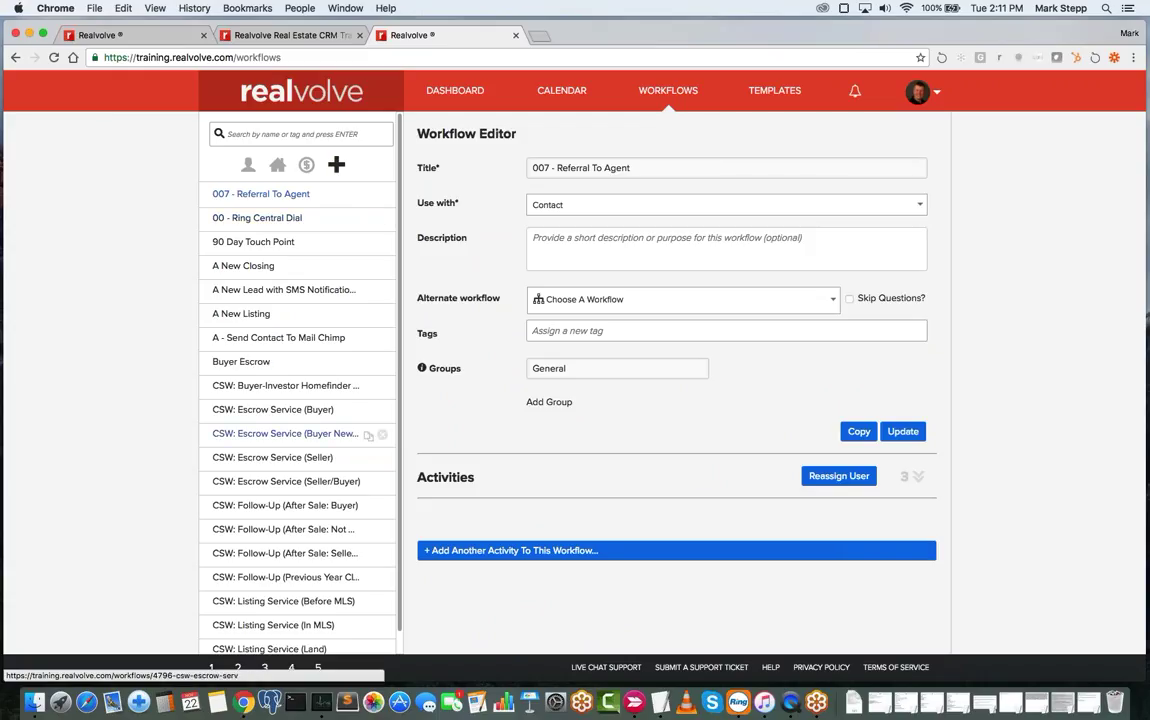
pyautogui.click(275, 436)
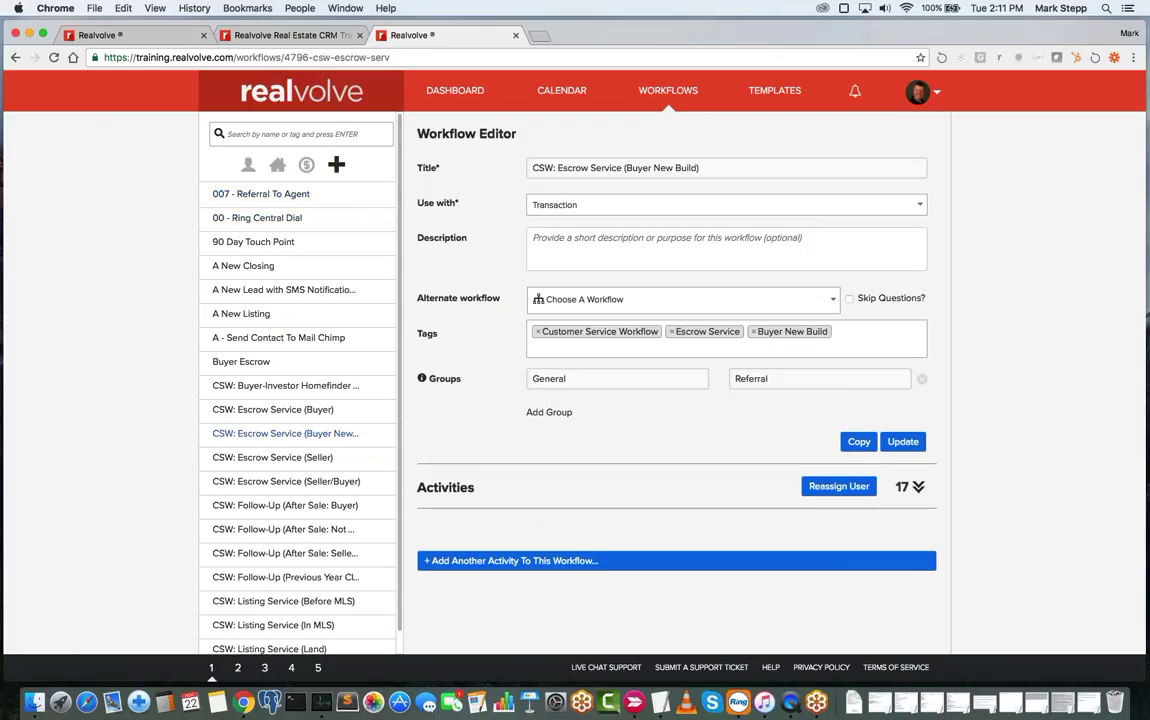
pyautogui.click(916, 488)
pyautogui.scroll(-5, 741, 560)
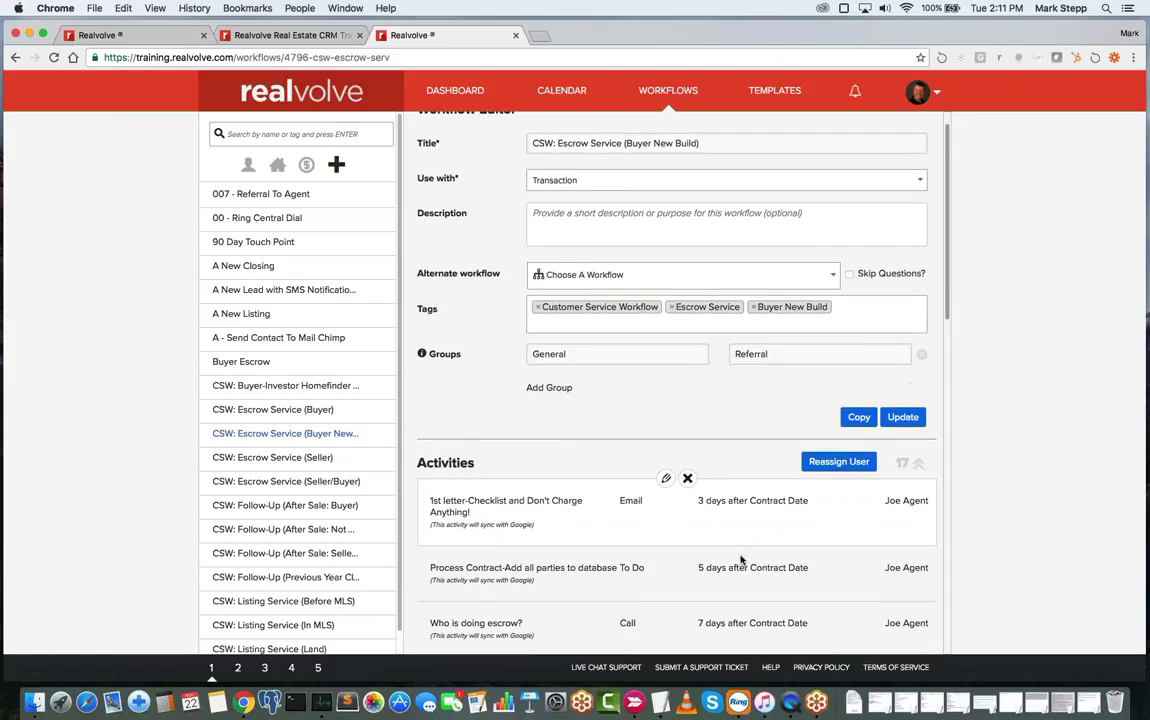
pyautogui.scroll(-1, 741, 560)
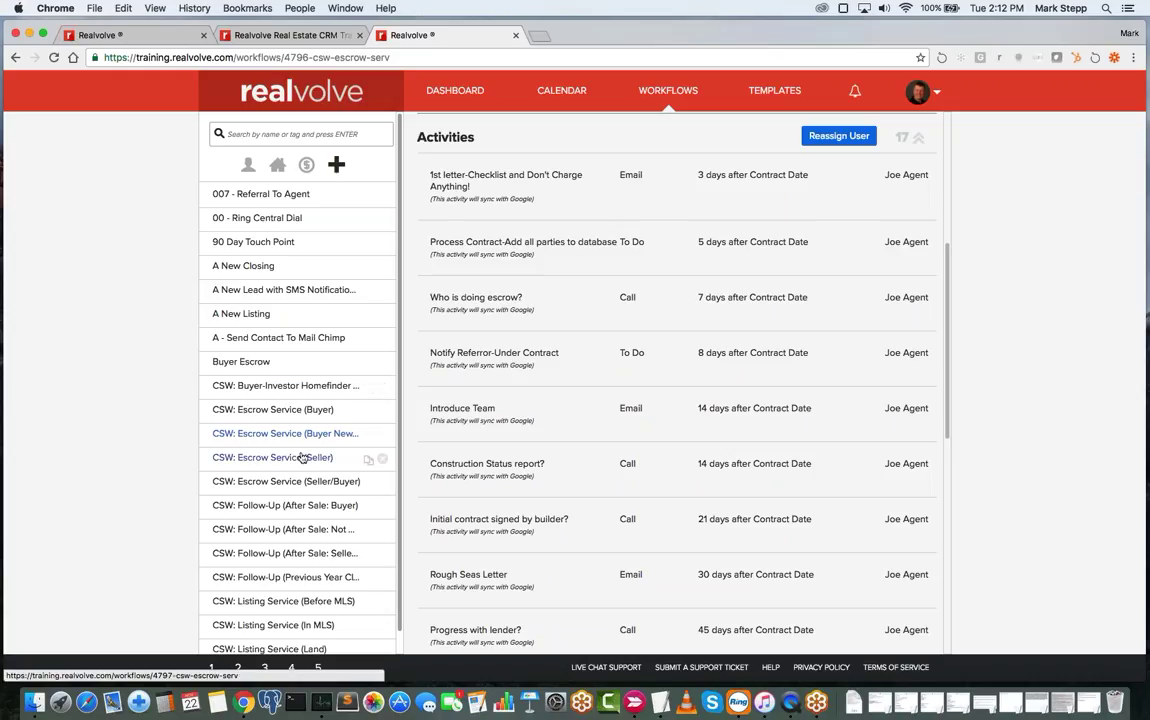
pyautogui.scroll(-1, 303, 456)
pyautogui.scroll(-1, 303, 456)
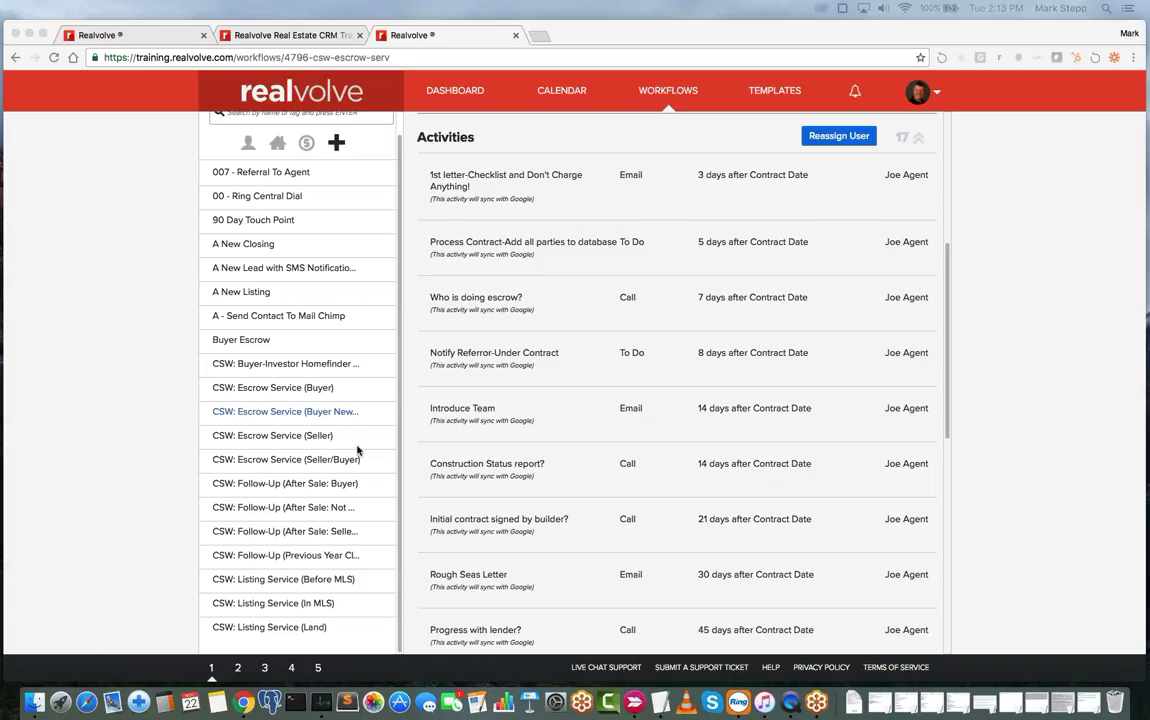
# - Go from the dashboard to the full All Contacts table of 56 contacts
pyautogui.click(463, 93)
pyautogui.click(463, 93)
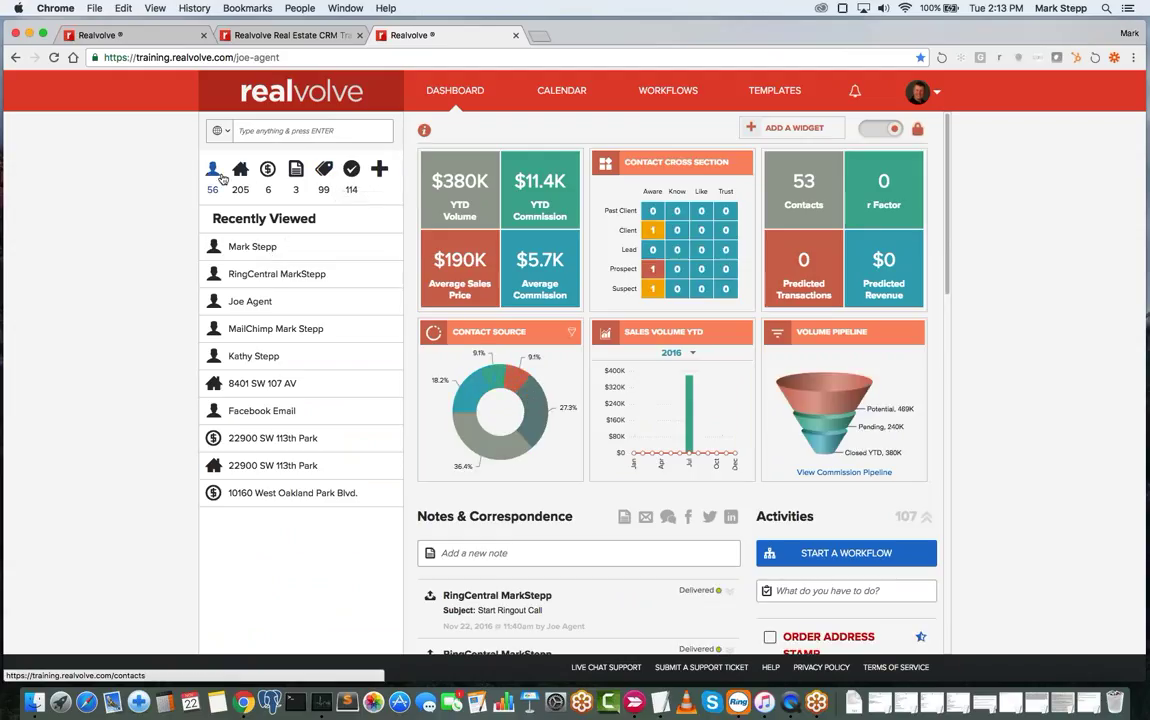
pyautogui.click(212, 169)
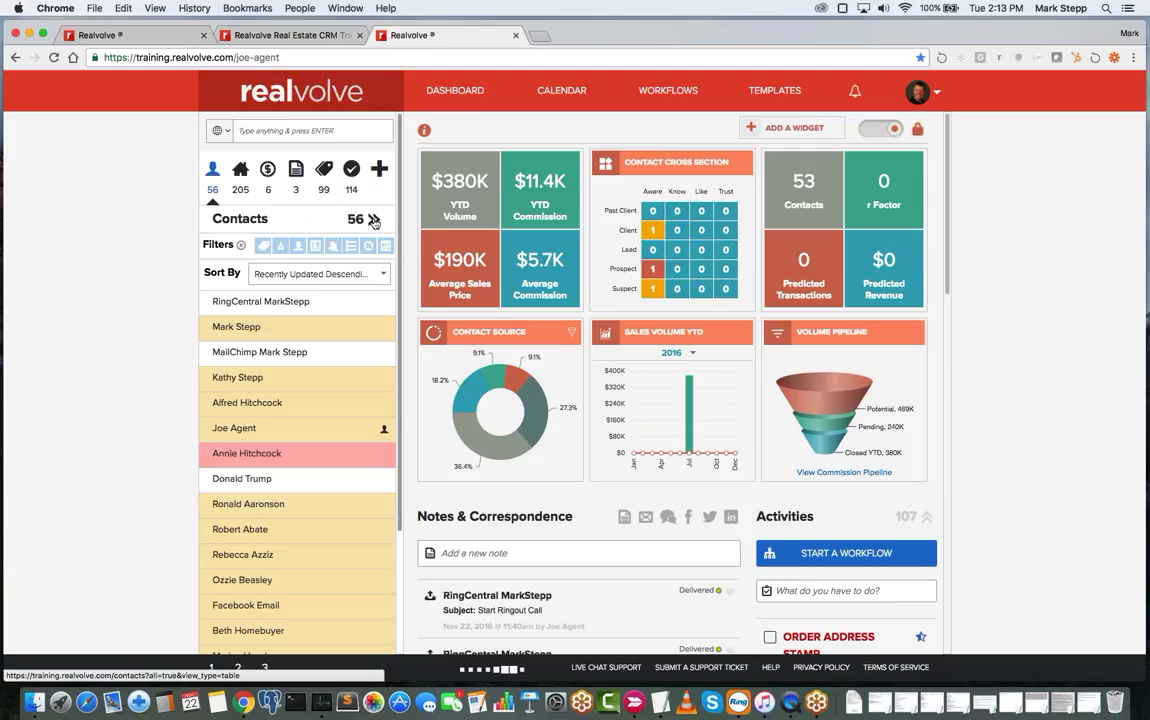
pyautogui.click(373, 220)
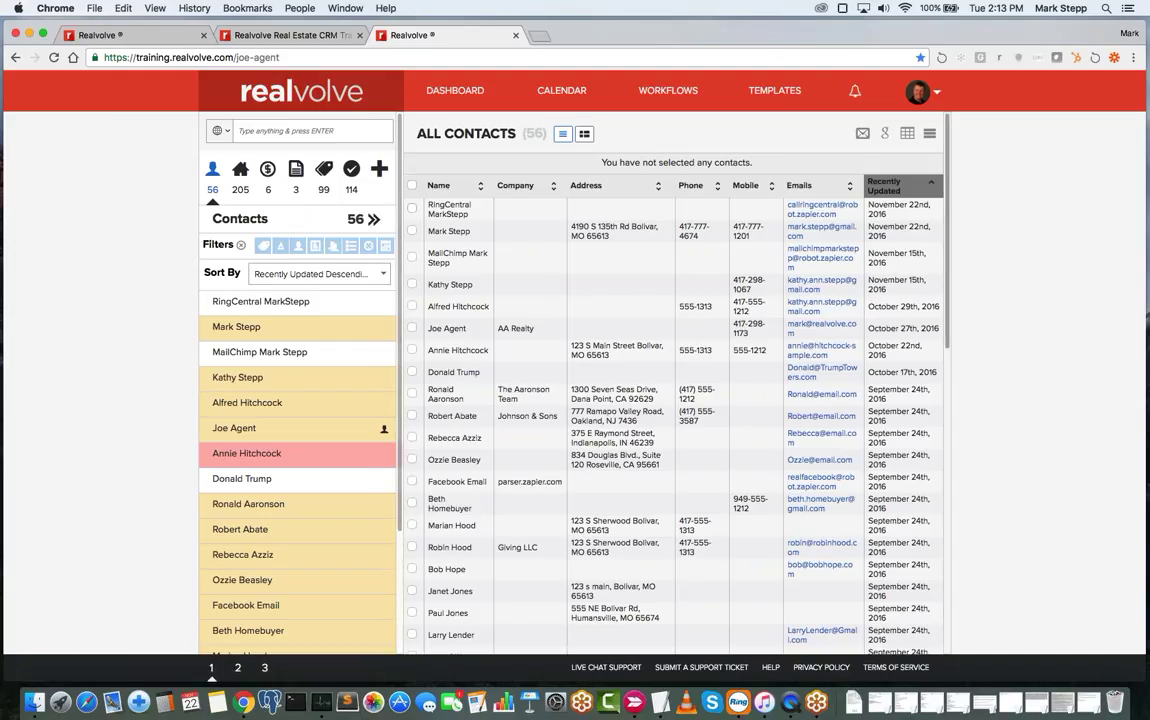
# - Select all 56 contacts and show the bulk actions menu for them
pyautogui.click(412, 209)
pyautogui.click(412, 231)
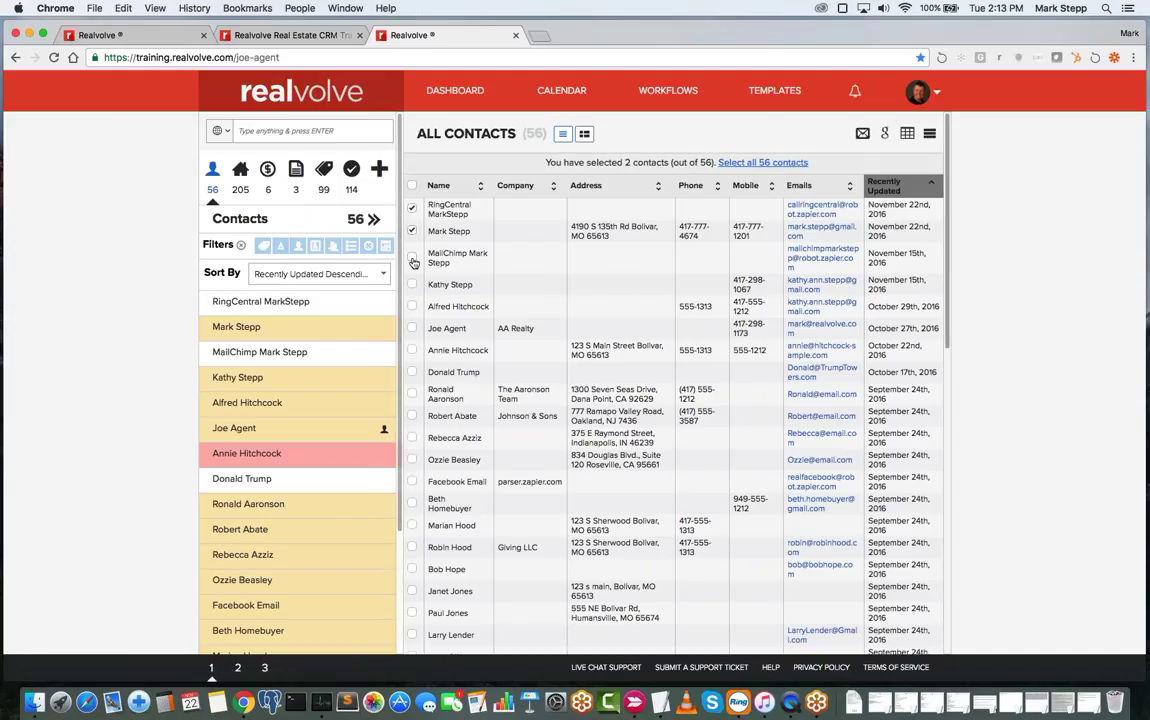
pyautogui.click(412, 257)
pyautogui.click(412, 285)
pyautogui.click(762, 162)
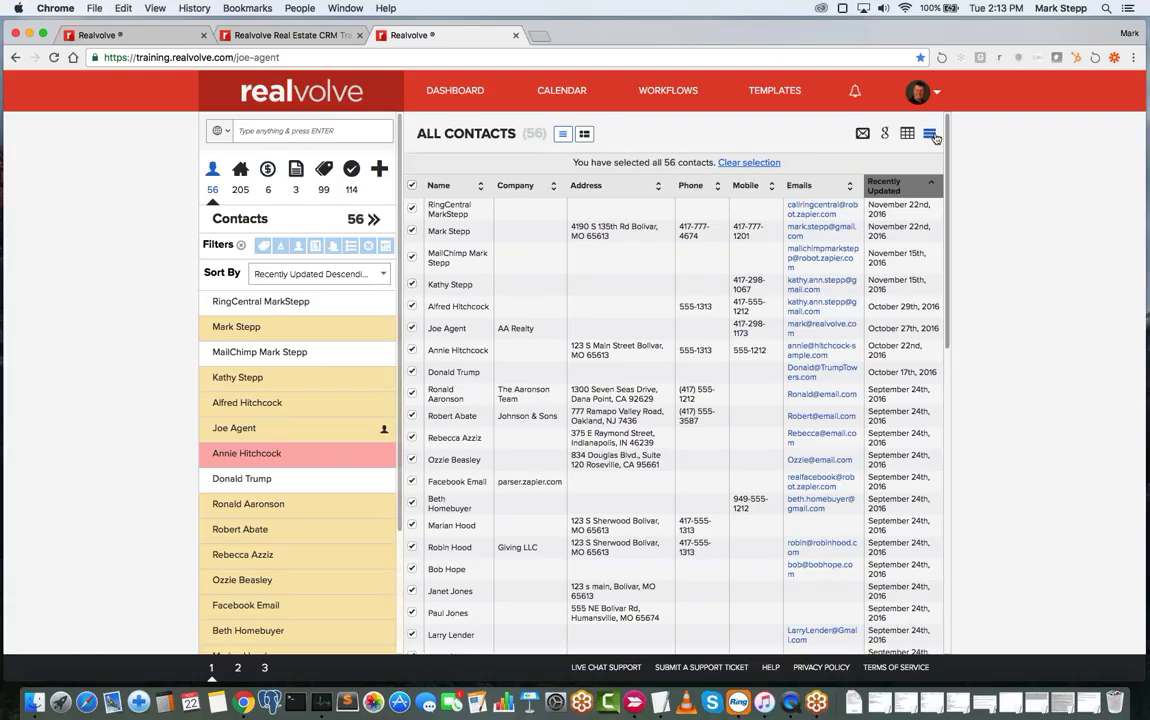
pyautogui.click(929, 133)
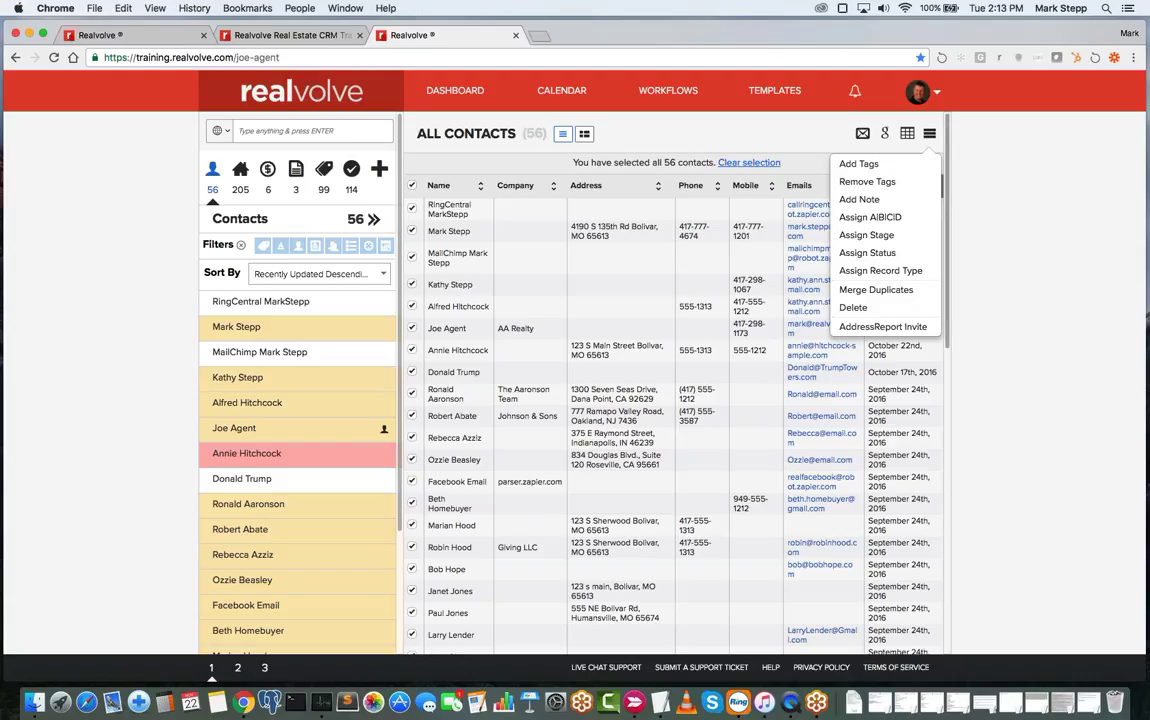
# - Search workflows for 'monthly', open Monthly Newsletter, and edit its Send Monthly Newsletter activity
pyautogui.click(672, 92)
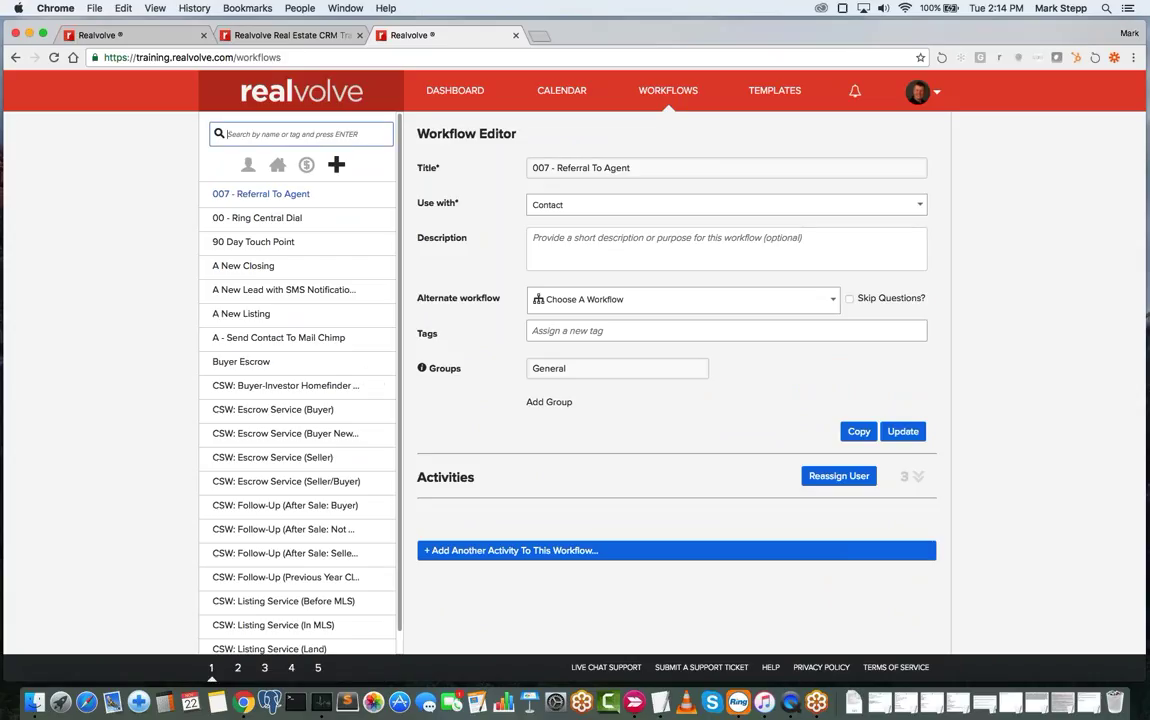
pyautogui.write('monthly')
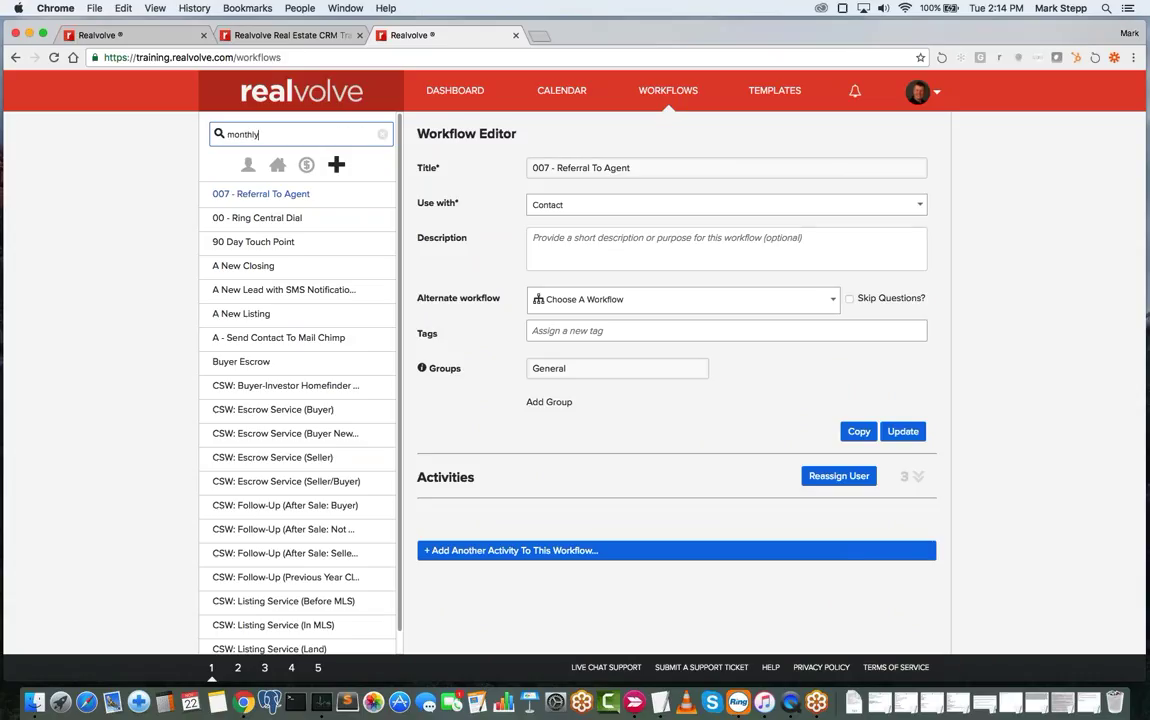
pyautogui.click(270, 199)
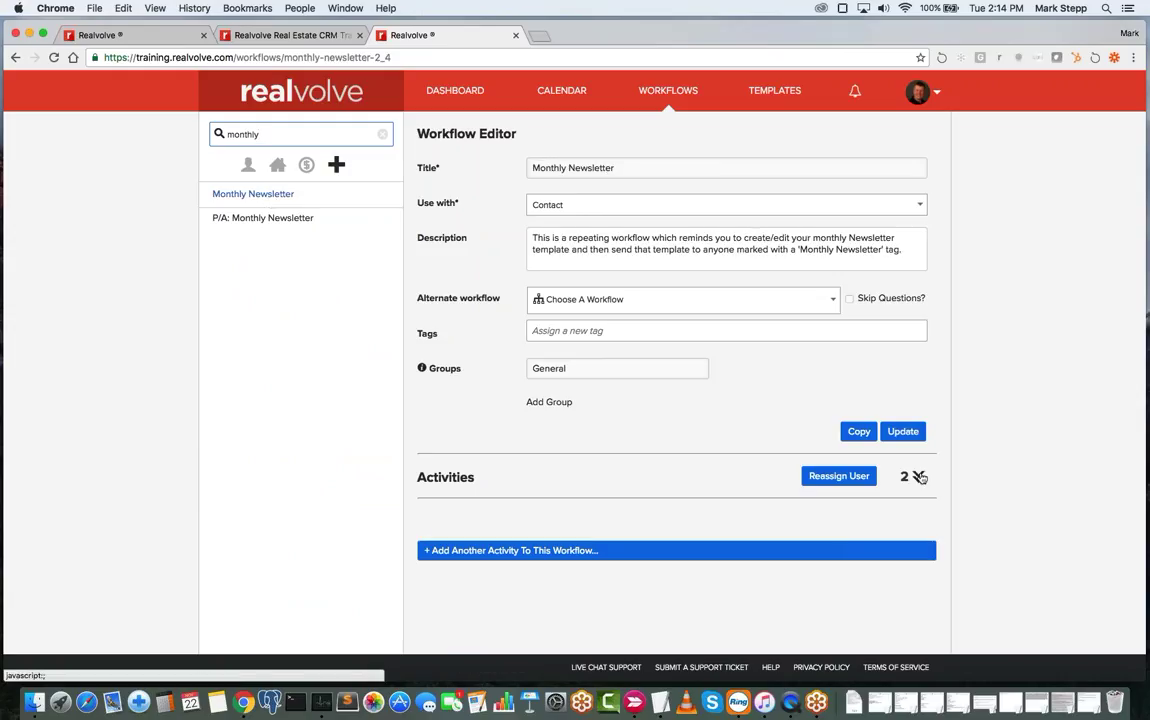
pyautogui.click(919, 478)
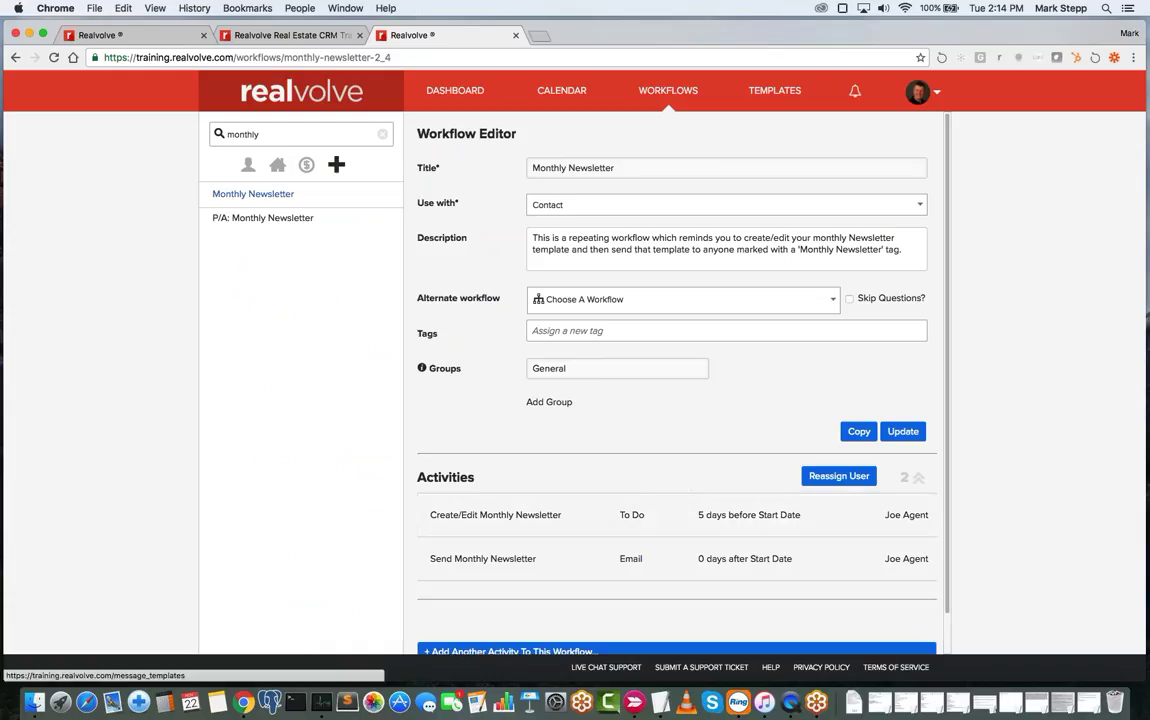
pyautogui.moveTo(598, 553)
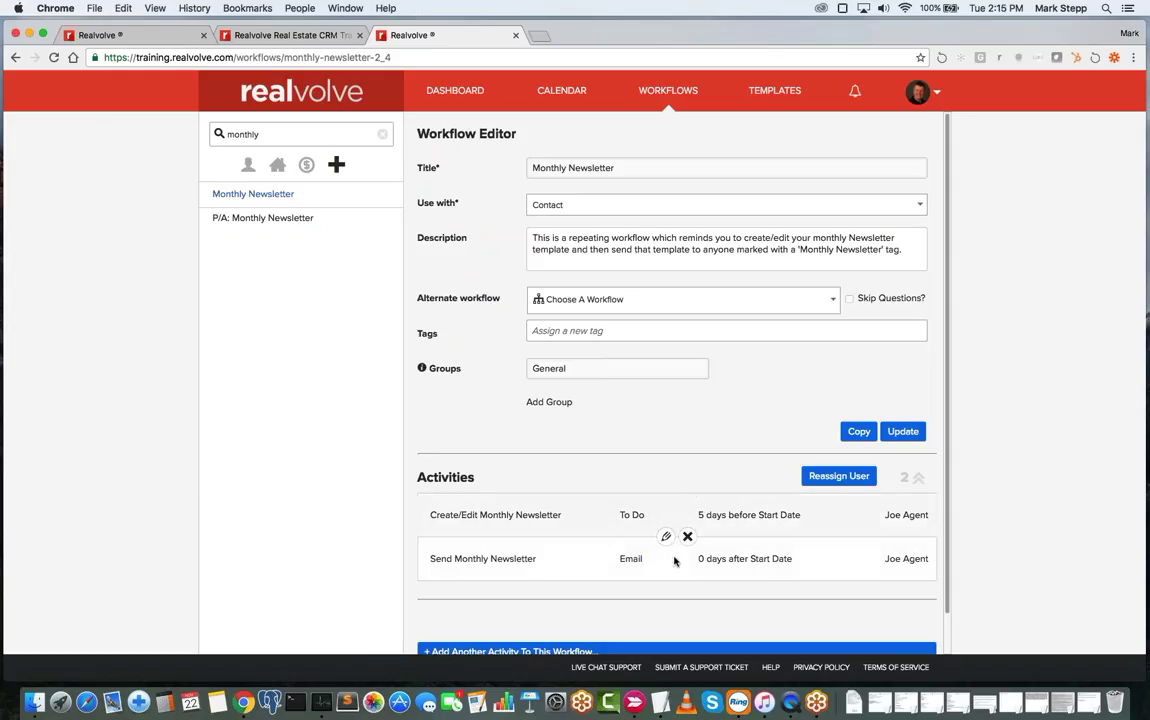
pyautogui.click(666, 536)
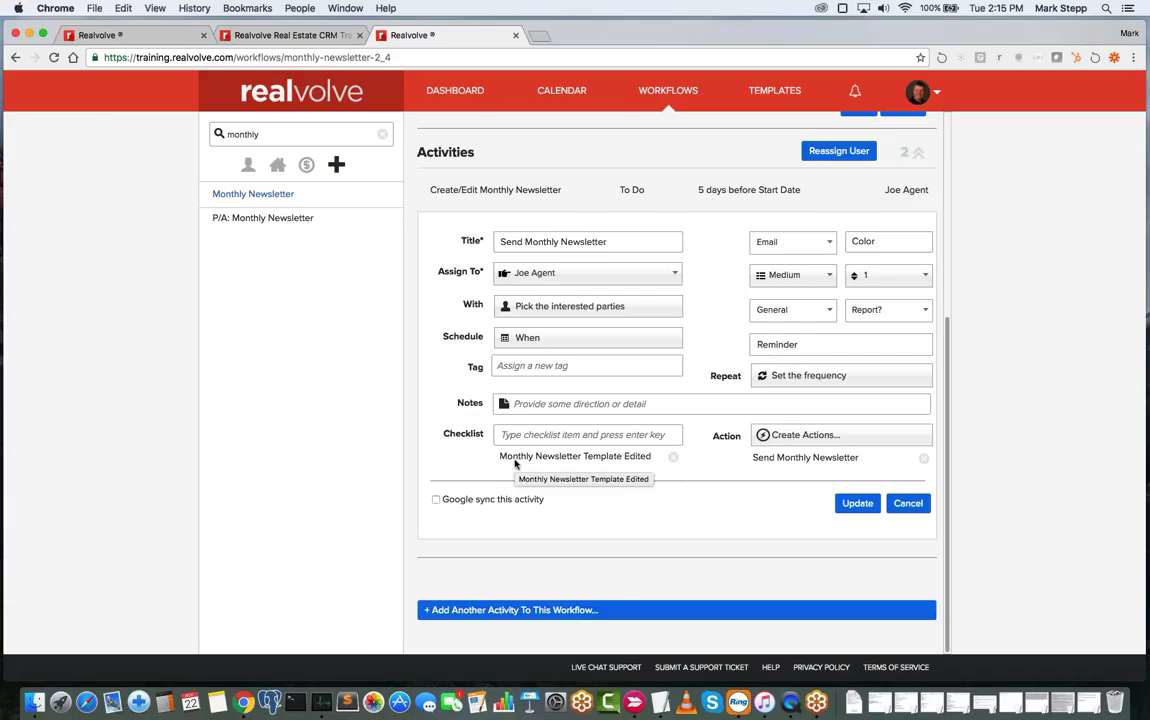
# - Review the Checklist field and With recipient tag, then cancel the Send Monthly Newsletter edit
pyautogui.click(533, 436)
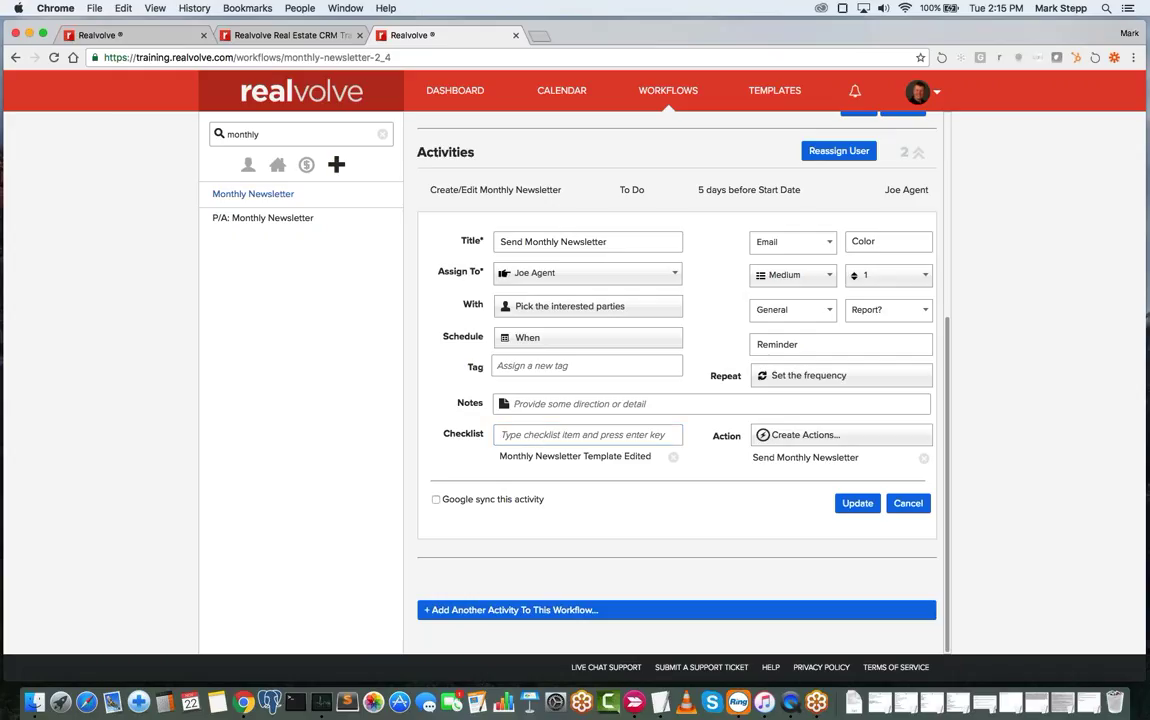
pyautogui.click(555, 308)
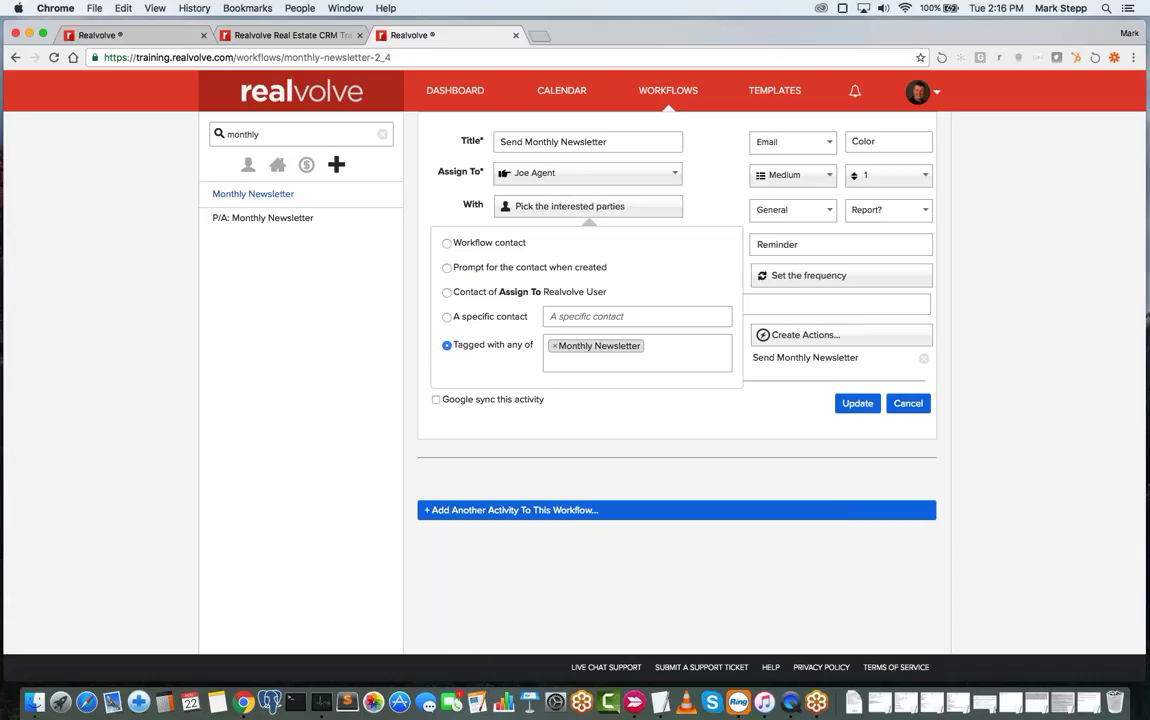
pyautogui.click(720, 198)
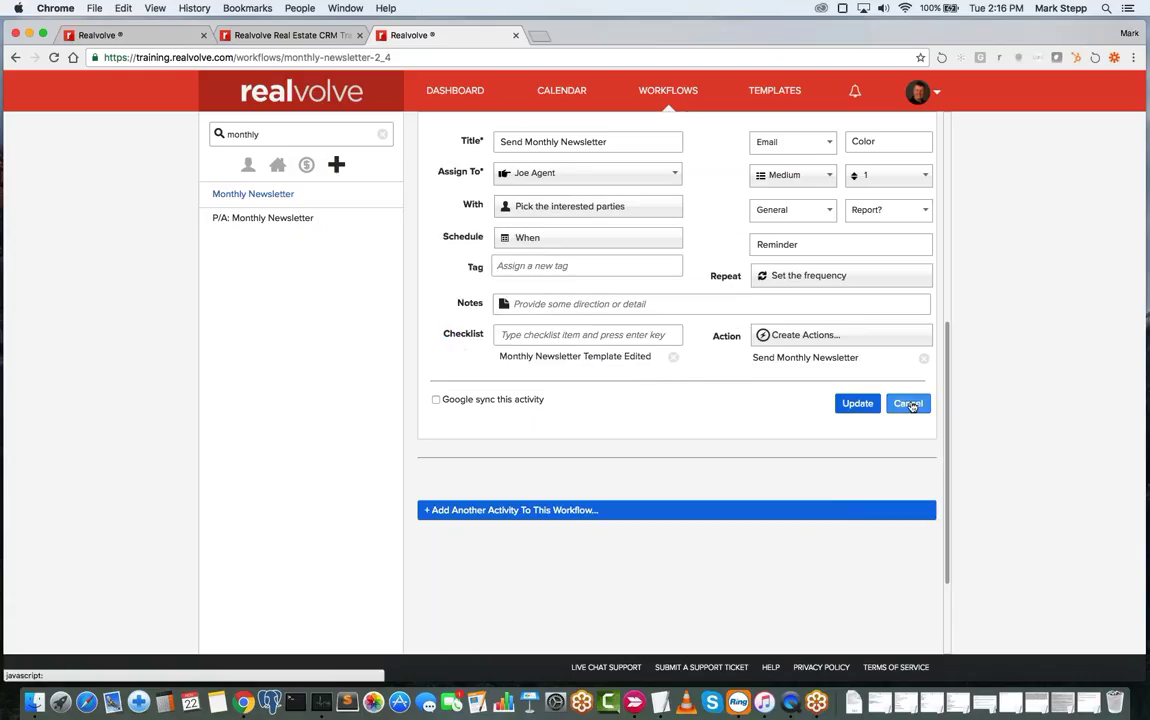
pyautogui.click(909, 403)
pyautogui.scroll(5, 598, 509)
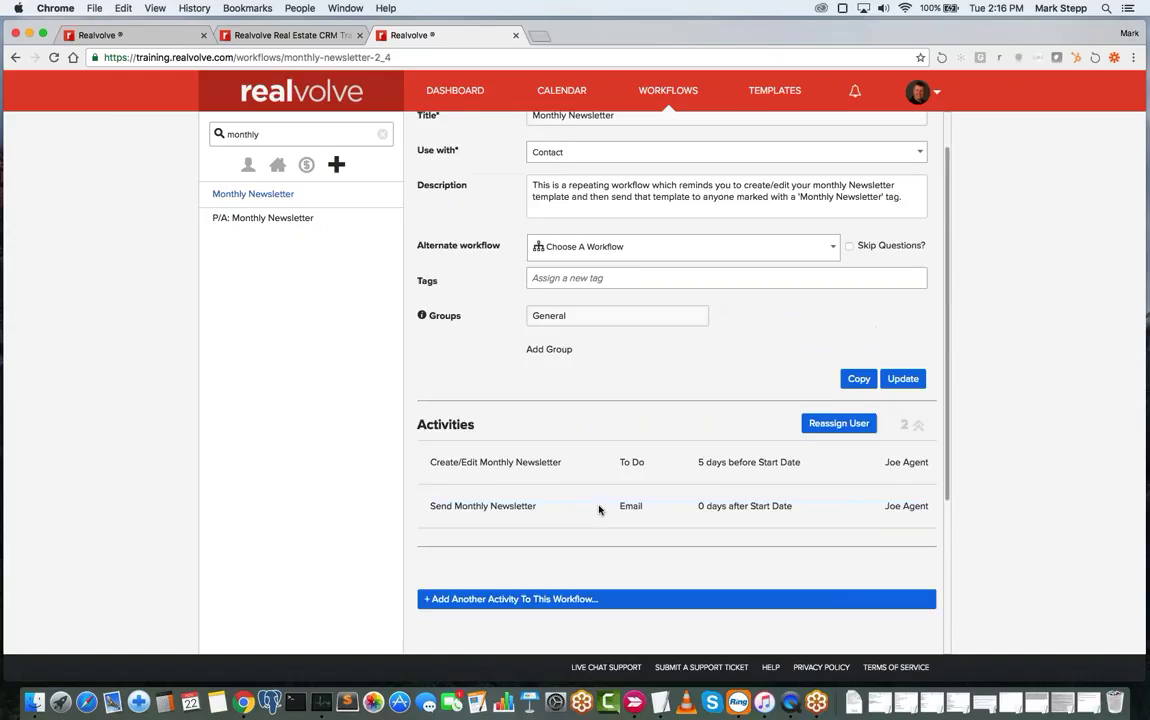
pyautogui.scroll(1, 598, 509)
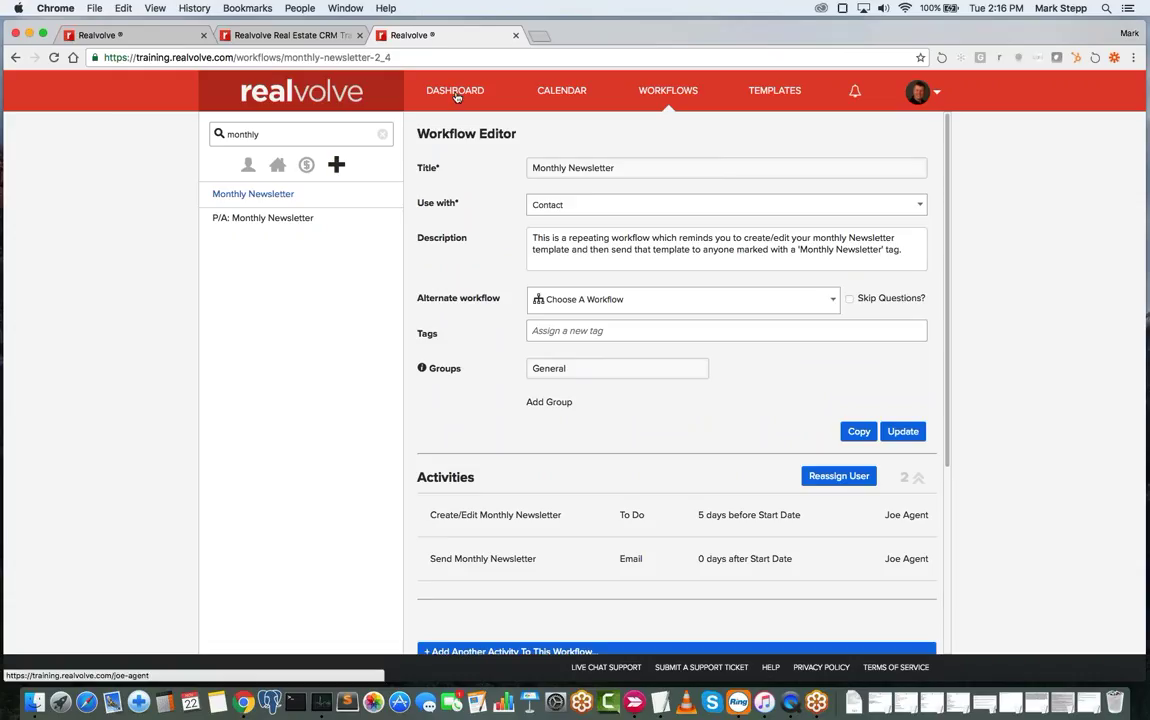
# - Return to the Realvolve dashboard from the Monthly Newsletter workflow
pyautogui.click(906, 514)
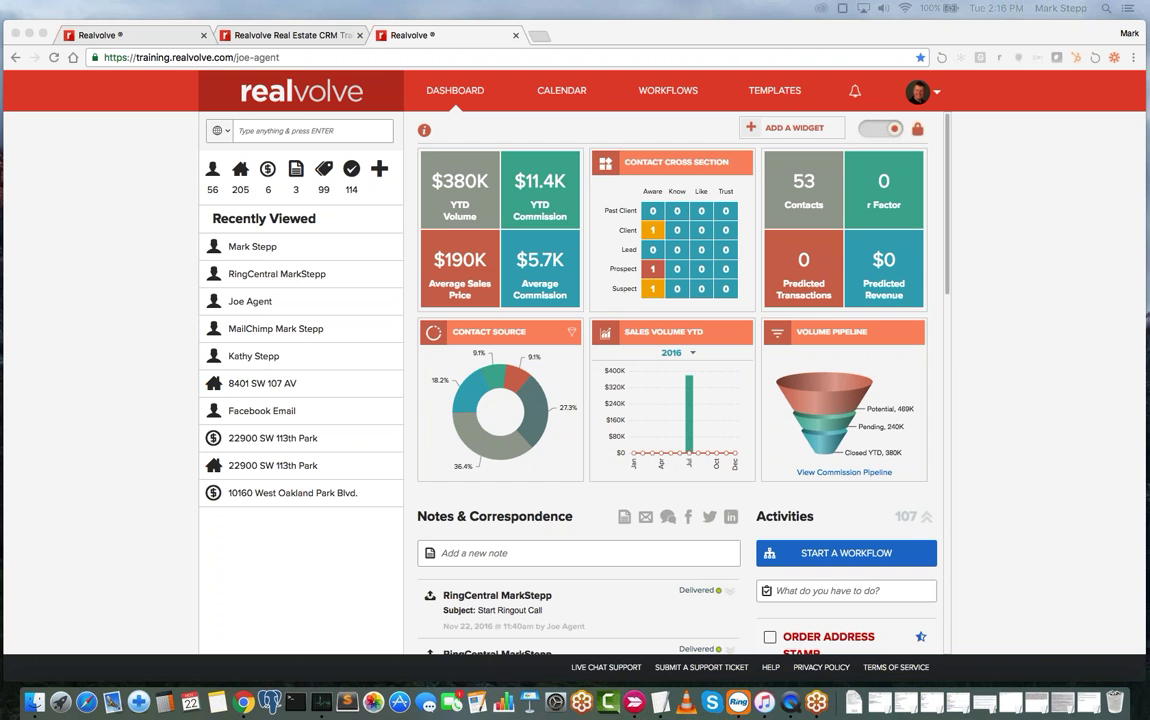
# - Switch to the Getting Organized training page, scroll to its top, and open a new blank tab
pyautogui.click(290, 40)
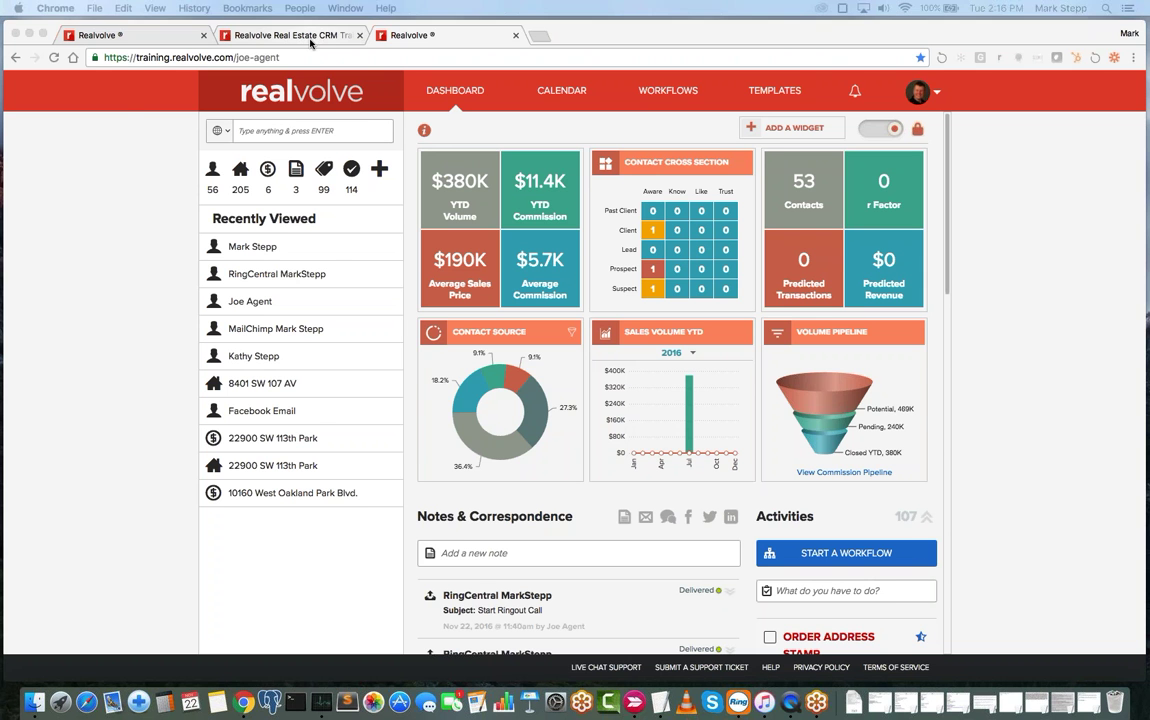
pyautogui.scroll(5, 310, 120)
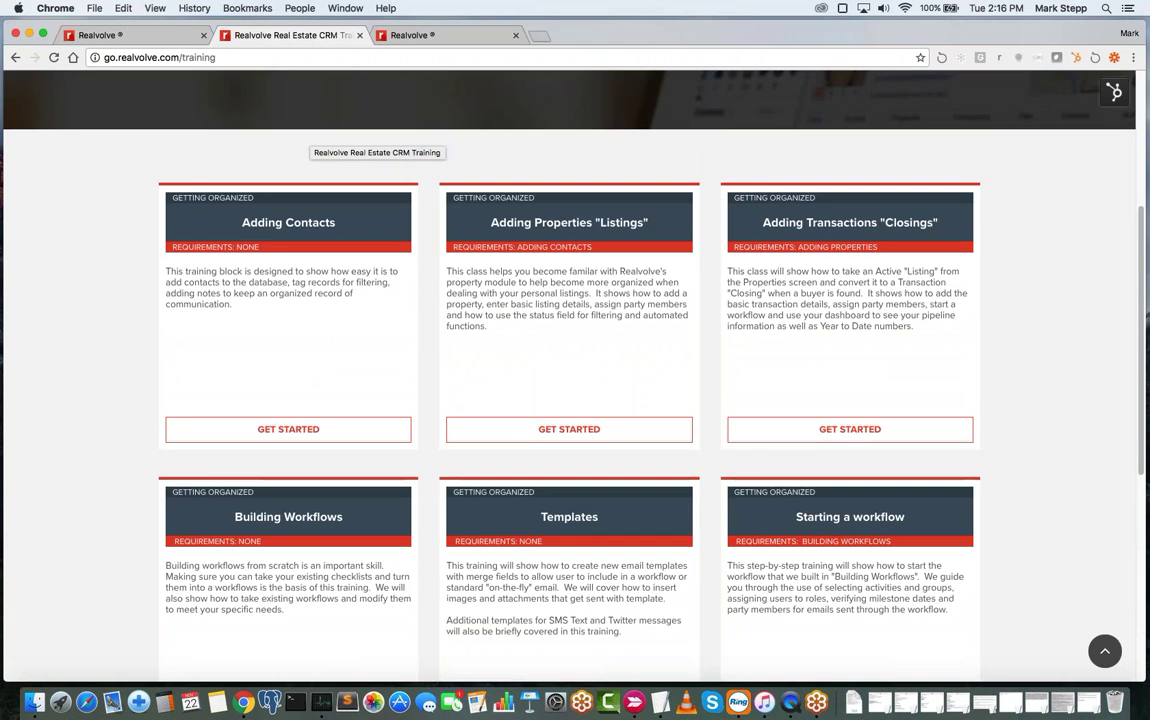
pyautogui.scroll(2, 495, 200)
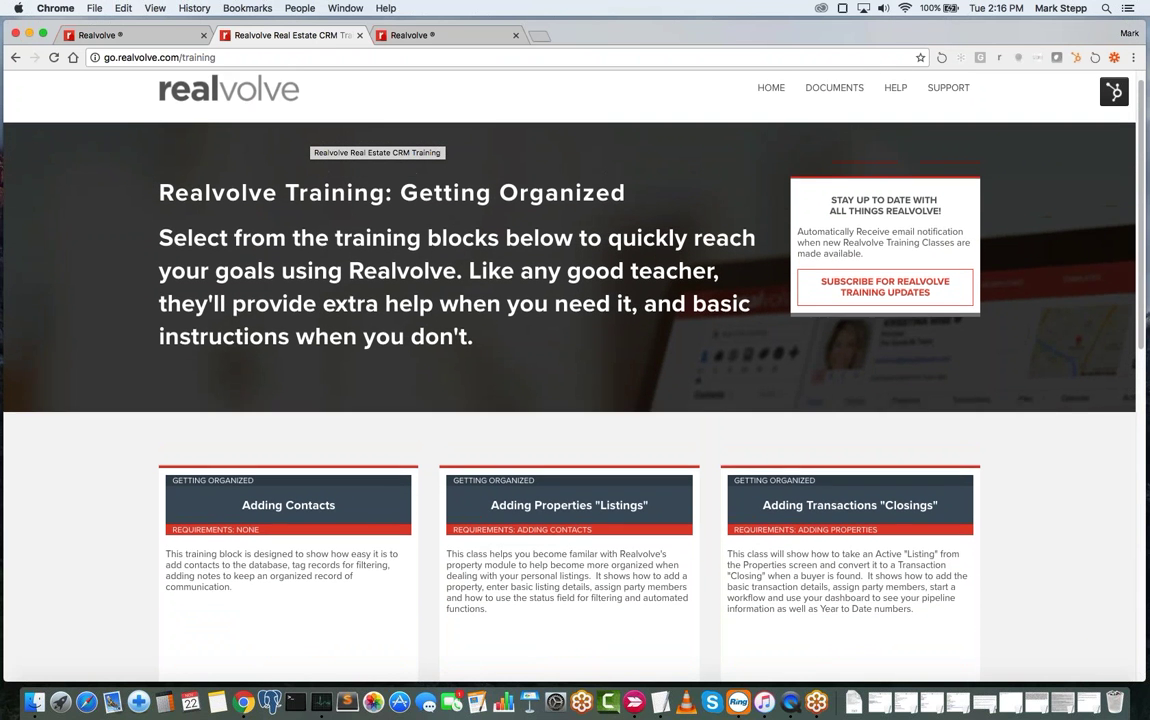
pyautogui.click(537, 36)
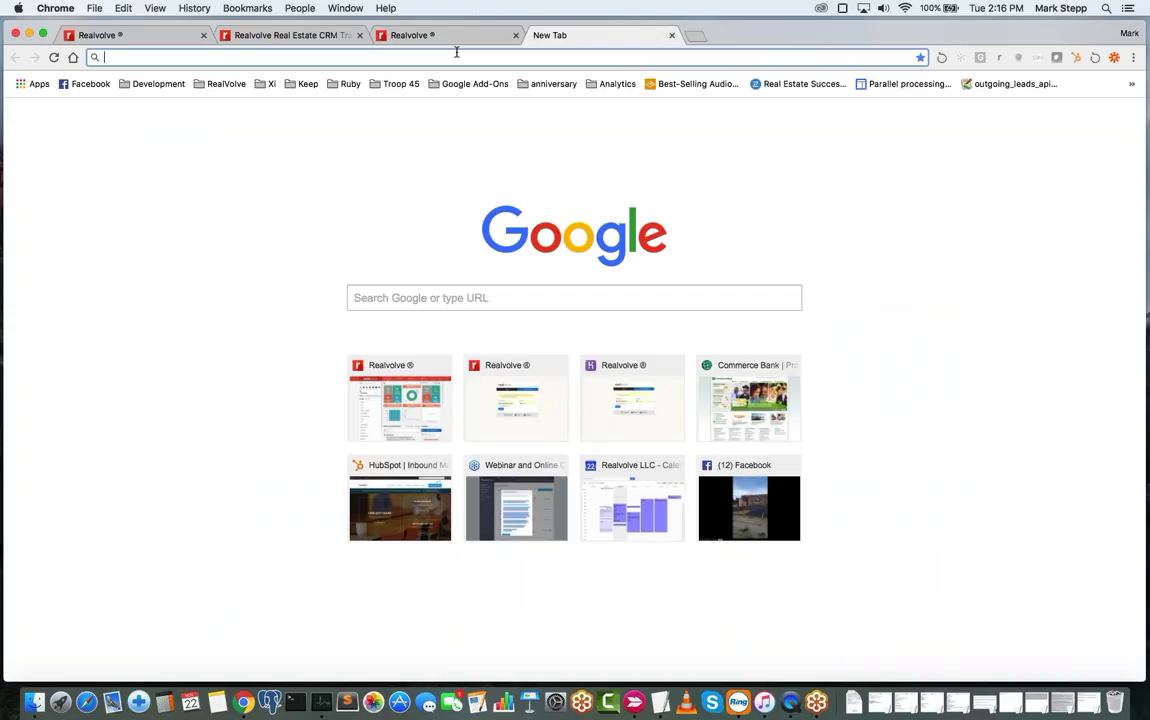
# - Go to help.realvolve.com and search the Help Center for 'workflow guide'
pyautogui.write('help')
pyautogui.press('Return')
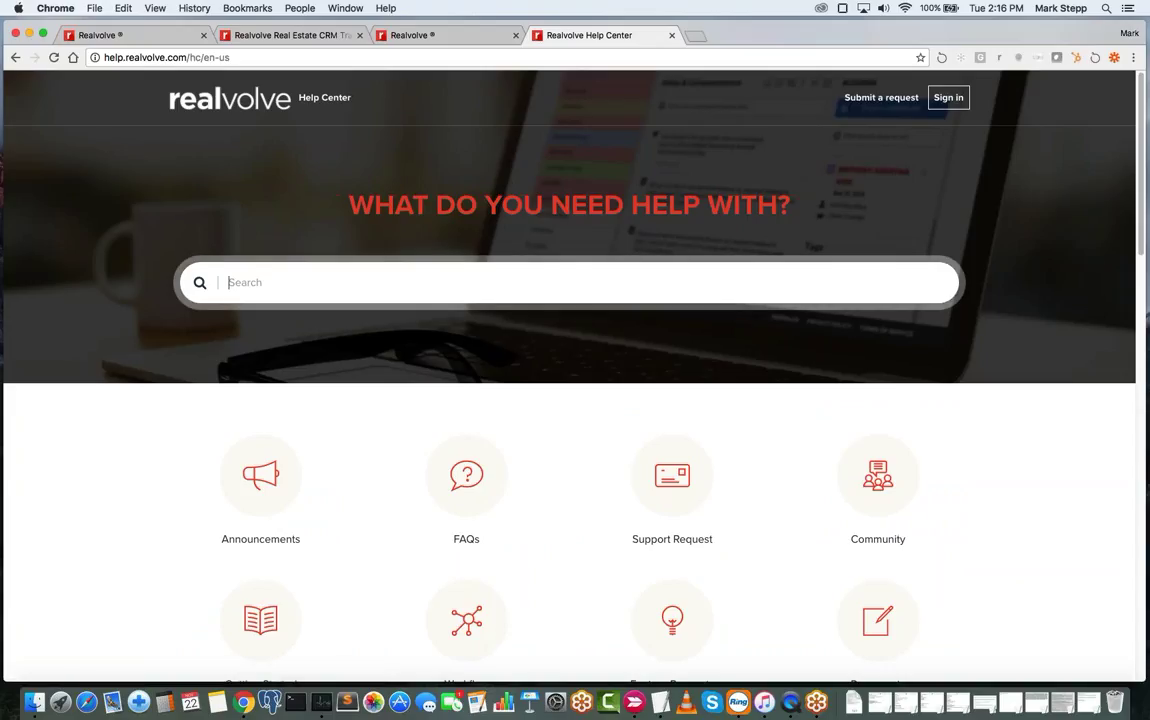
pyautogui.write('workflow guide')
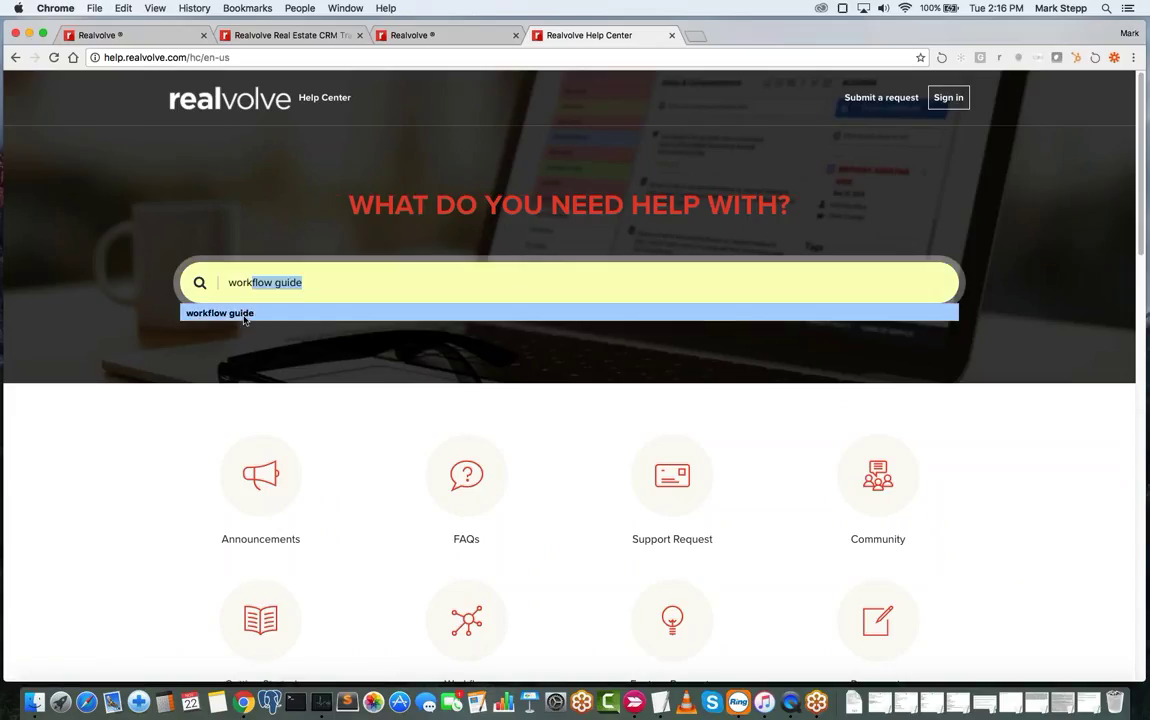
pyautogui.click(244, 316)
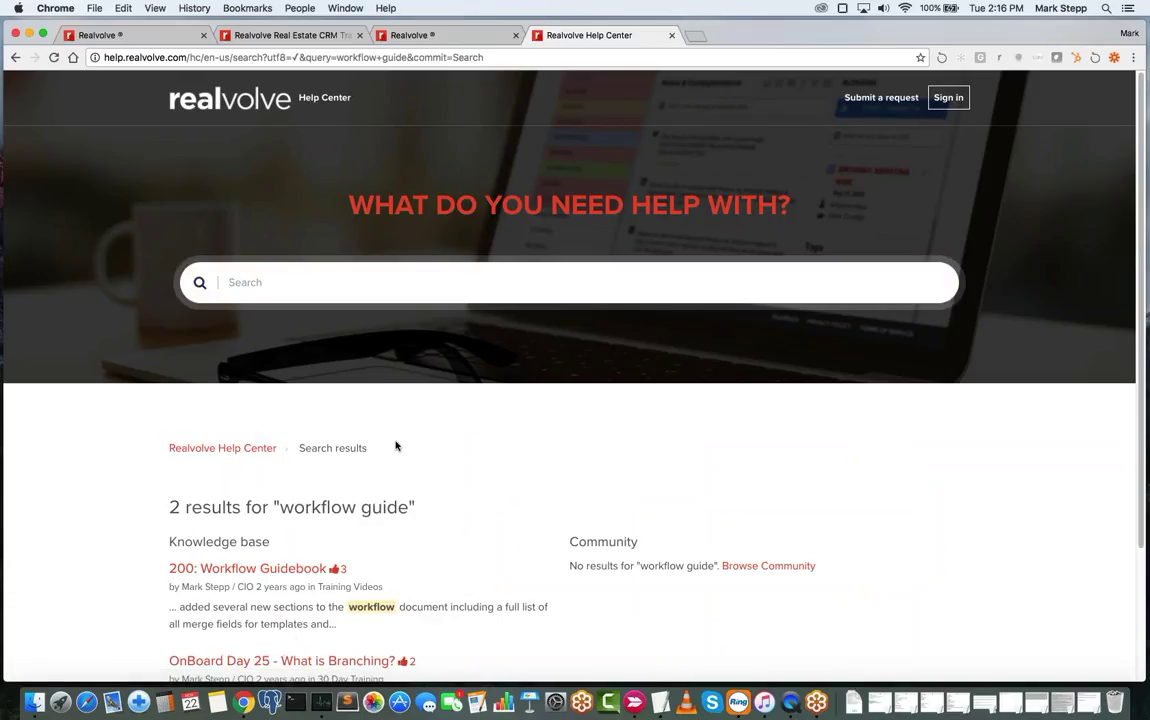
pyautogui.scroll(-3, 396, 445)
pyautogui.scroll(-1, 396, 445)
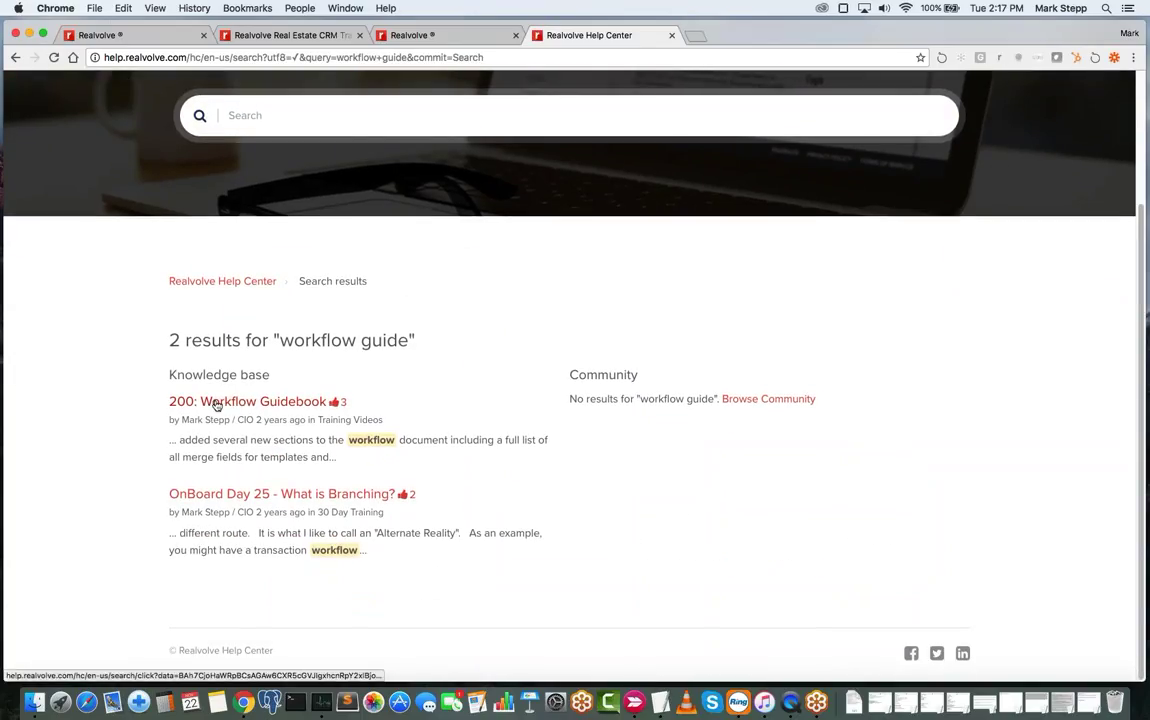
# - Open the 200: Workflow Guidebook article with its WorkflowTutorial.pdf, then a new blank tab
pyautogui.click(255, 404)
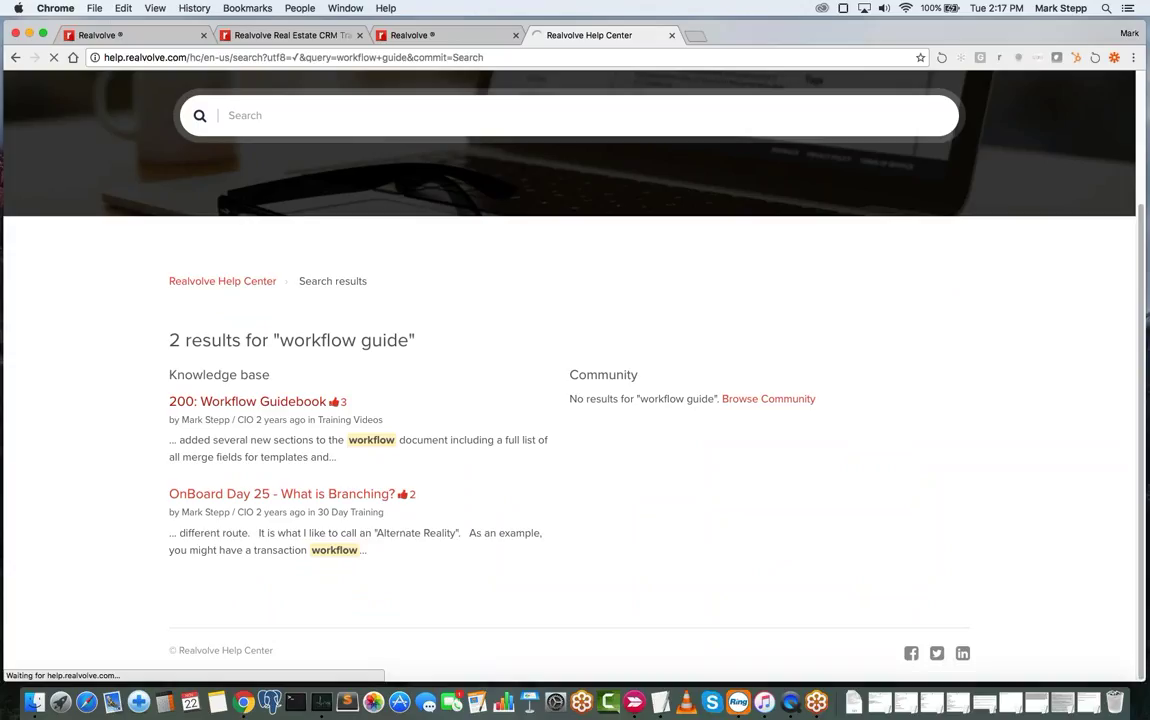
pyautogui.scroll(-5, 460, 432)
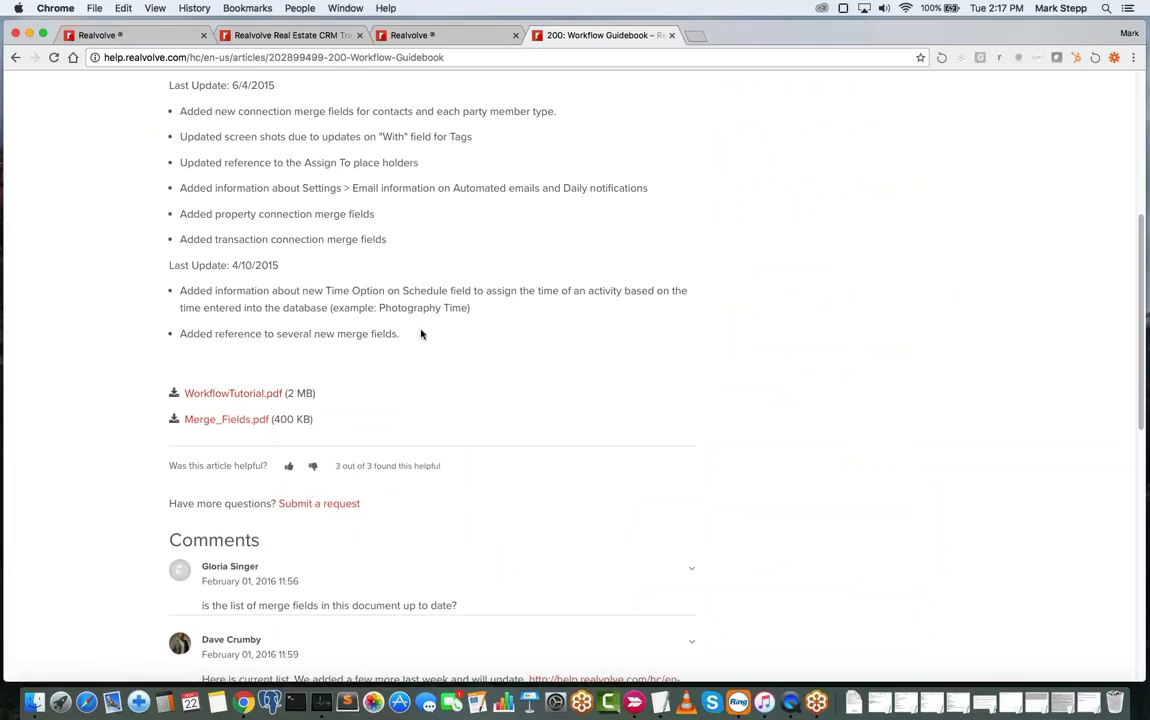
pyautogui.scroll(3, 421, 323)
pyautogui.scroll(-1, 421, 323)
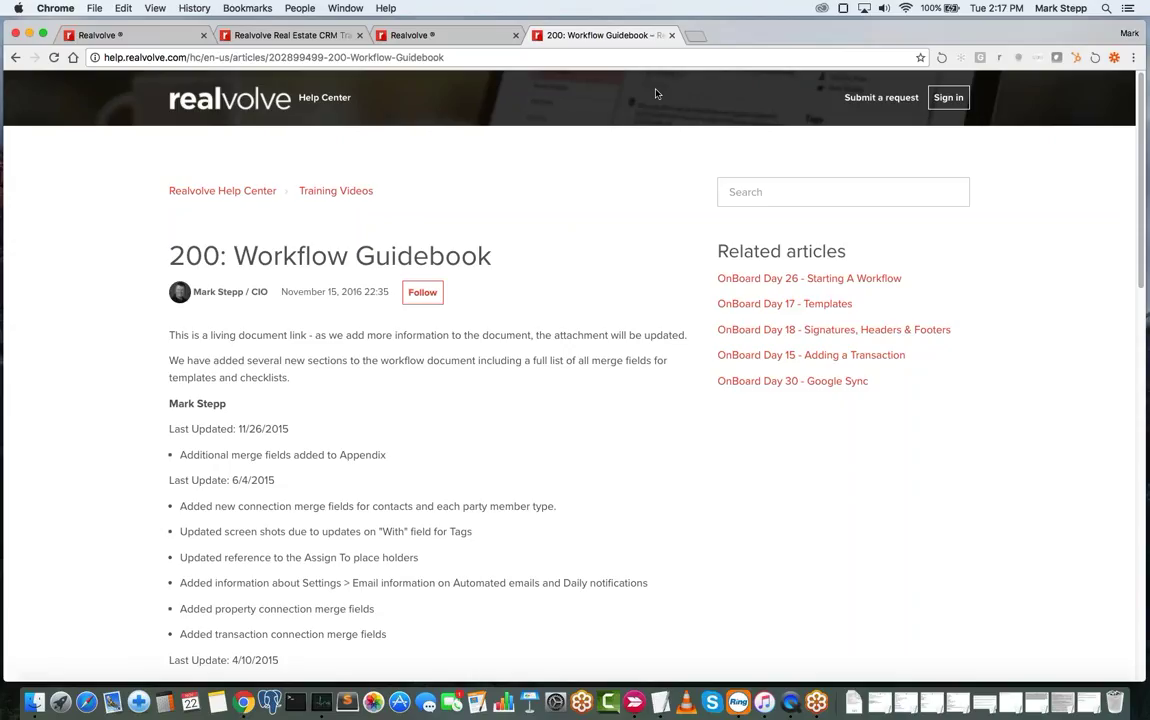
pyautogui.click(697, 35)
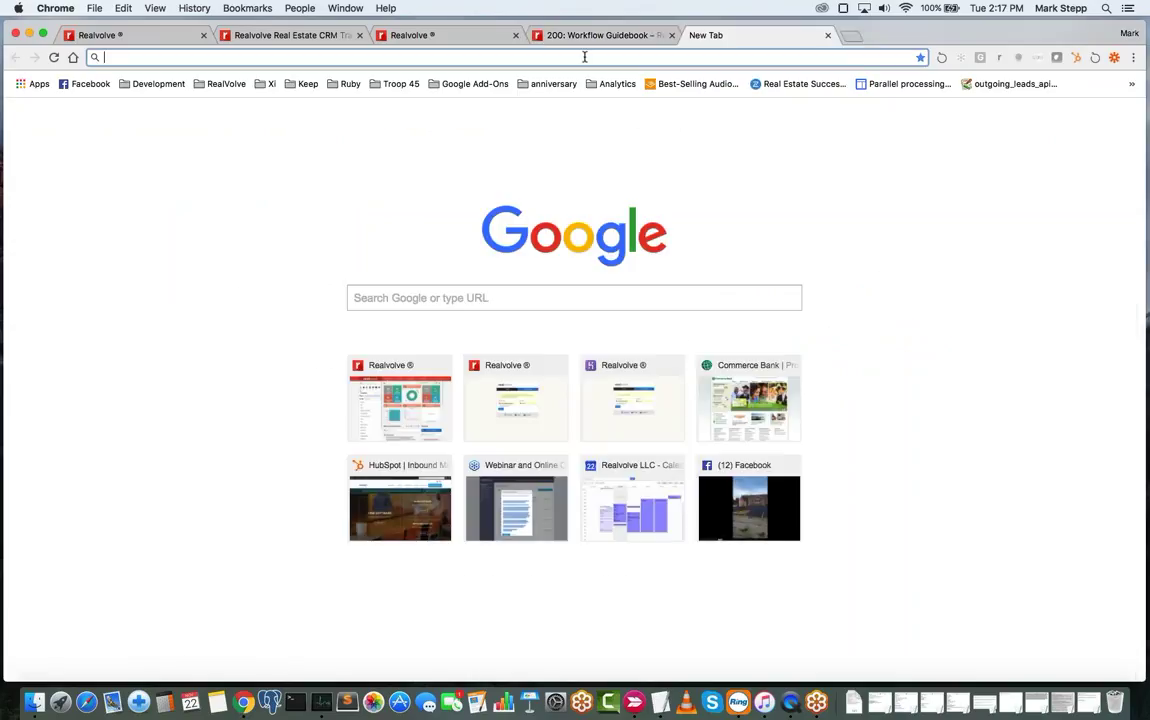
# - Go to YouTube and list the Realvolve channel's uploaded videos
pyautogui.write('youtube.com')
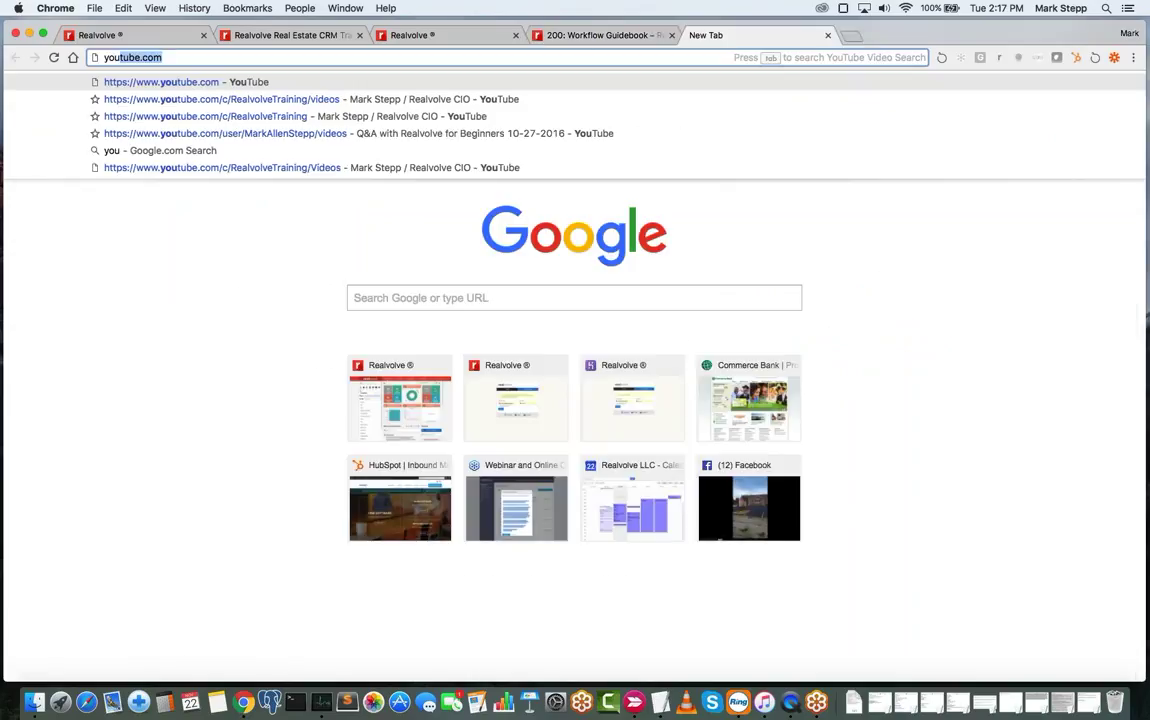
pyautogui.press('Return')
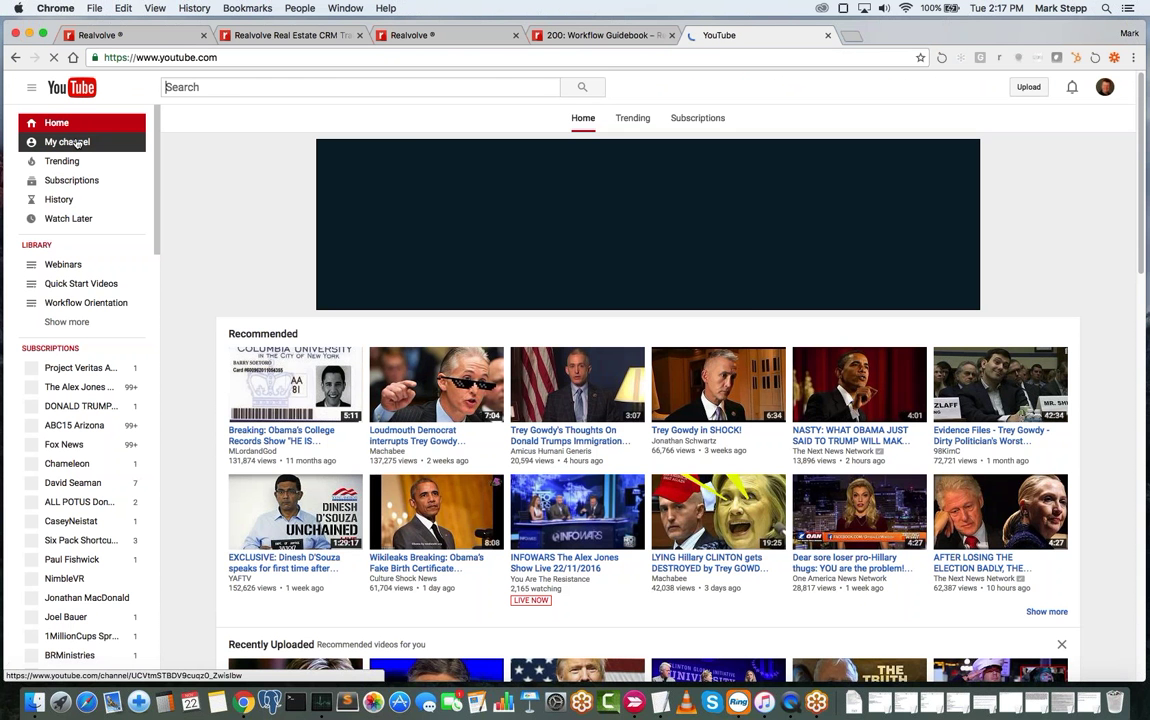
pyautogui.click(78, 143)
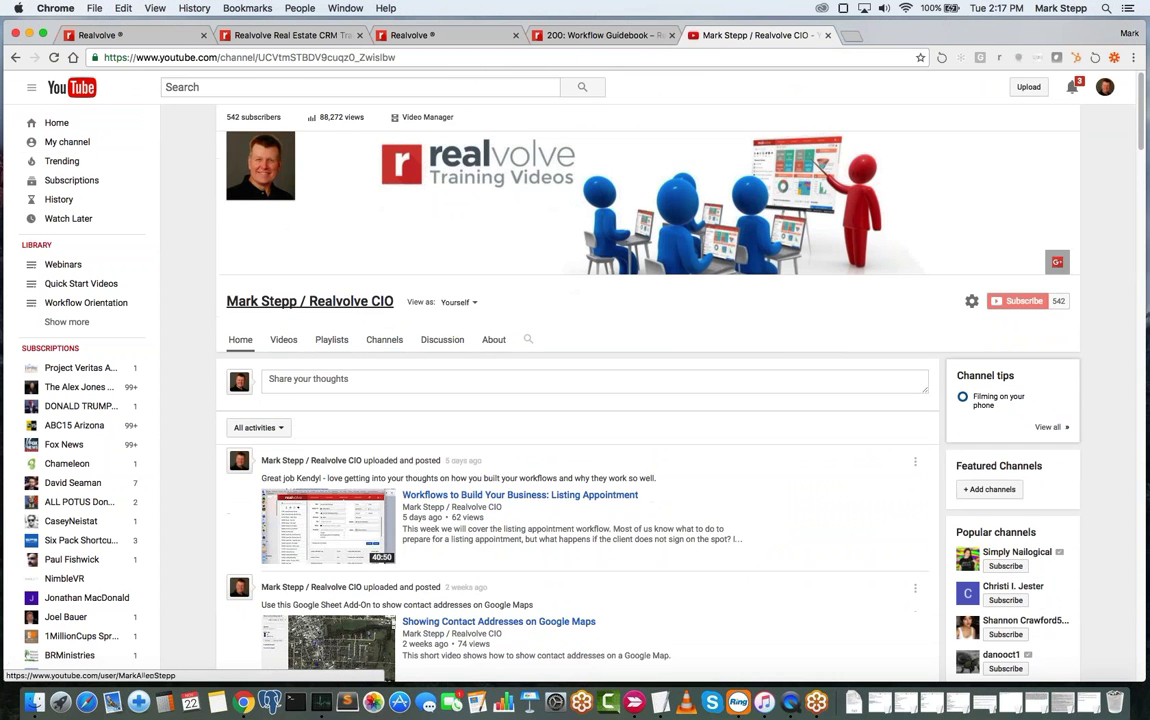
pyautogui.click(285, 341)
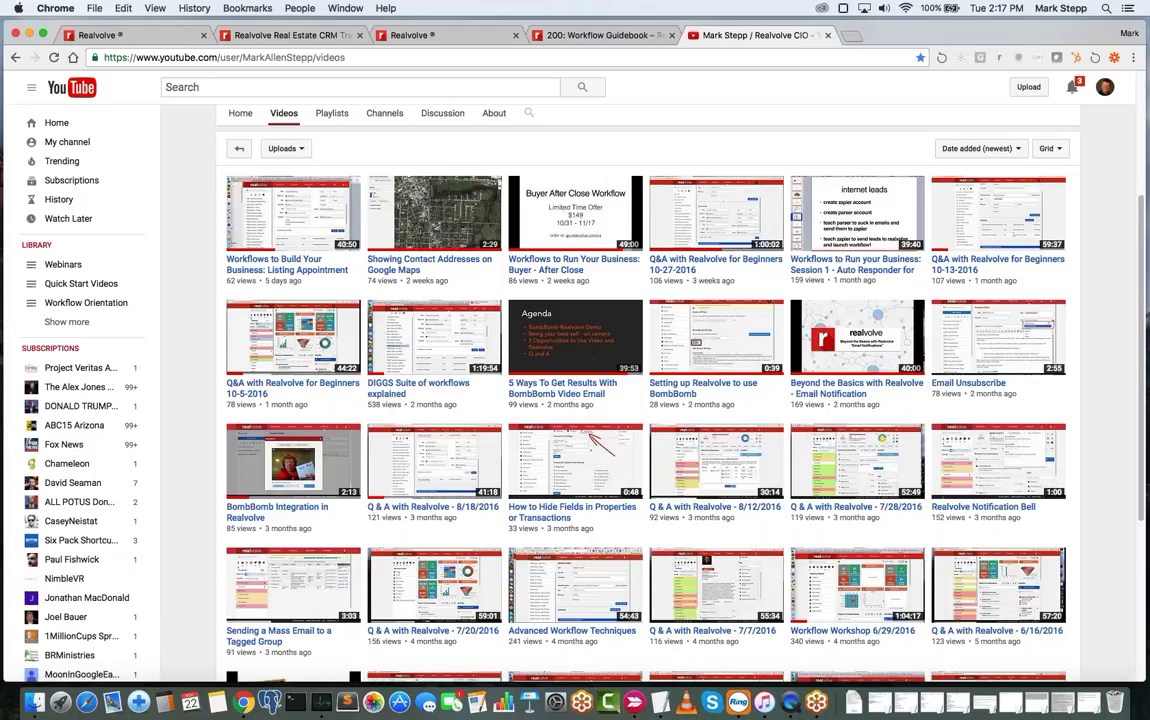
# - Search the channel for 'workflow' and browse the matching videos
pyautogui.click(529, 113)
pyautogui.write('workflow')
pyautogui.press('Return')
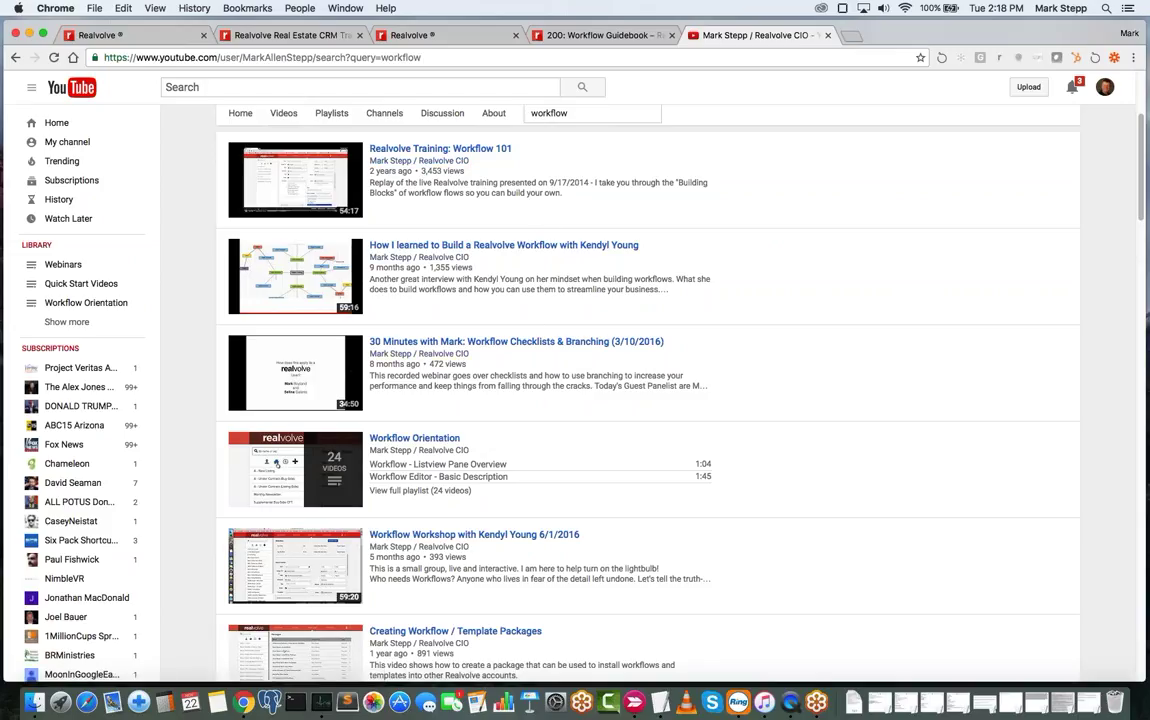
pyautogui.scroll(-5, 430, 489)
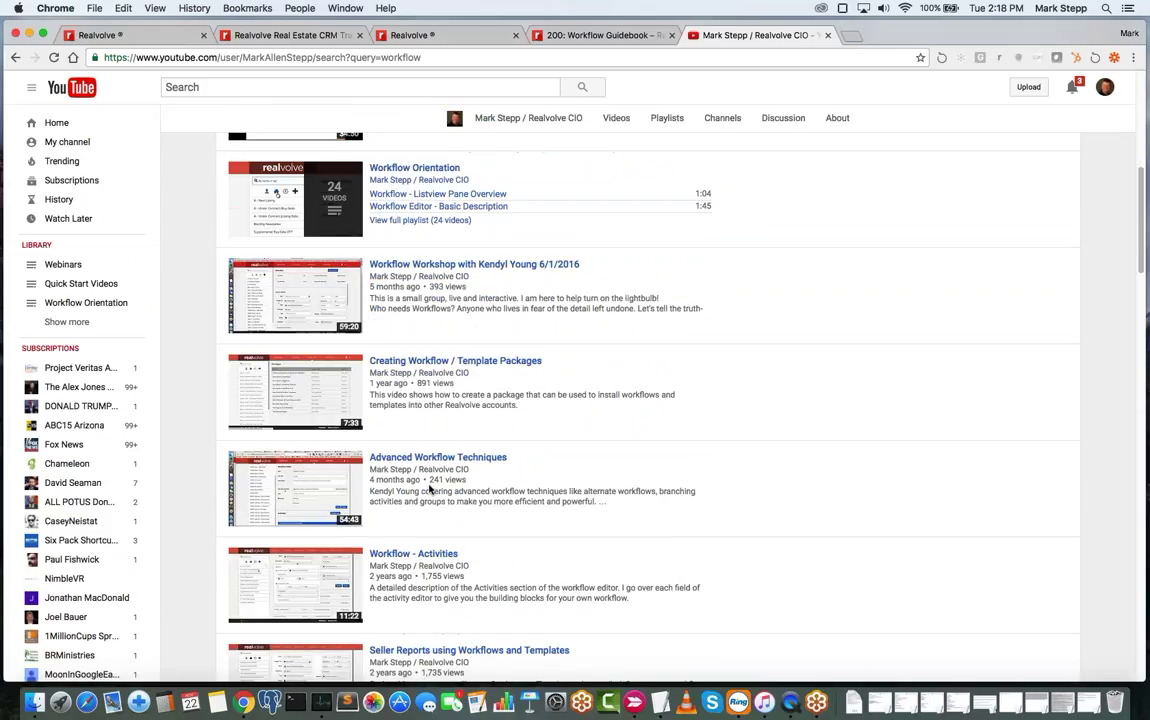
pyautogui.scroll(3, 430, 489)
pyautogui.scroll(8, 430, 489)
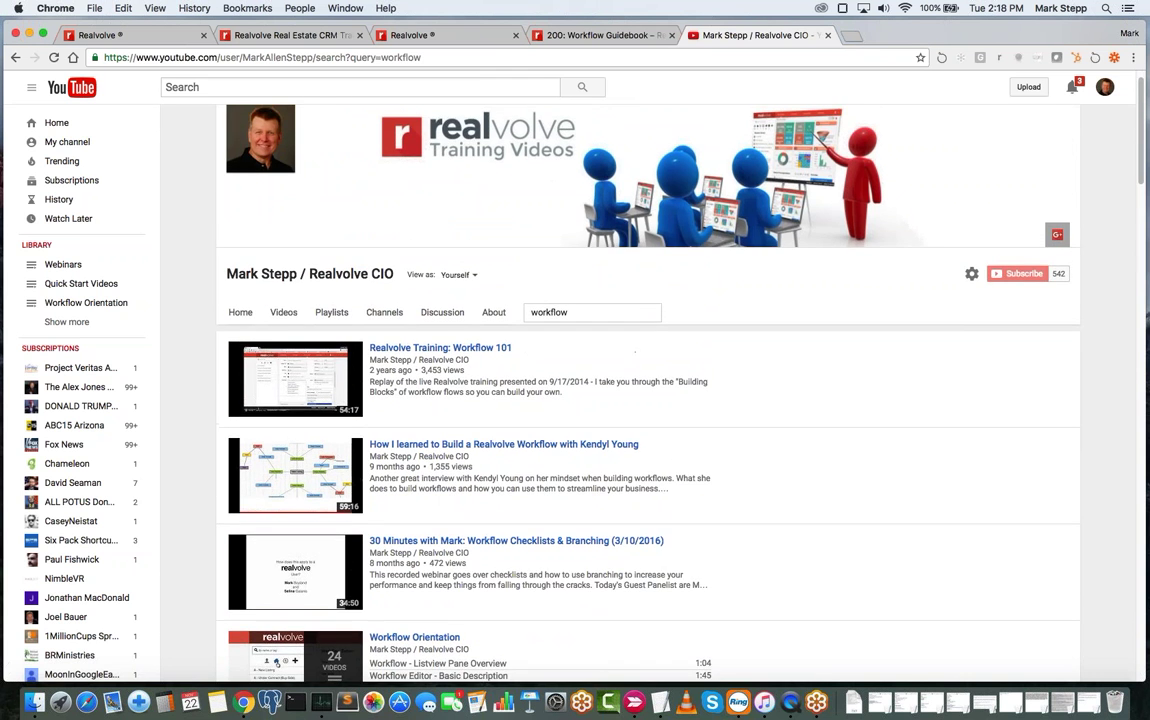
pyautogui.click(418, 37)
# - Return to the Getting Organized training page and scroll down to its six training blocks
pyautogui.click(288, 35)
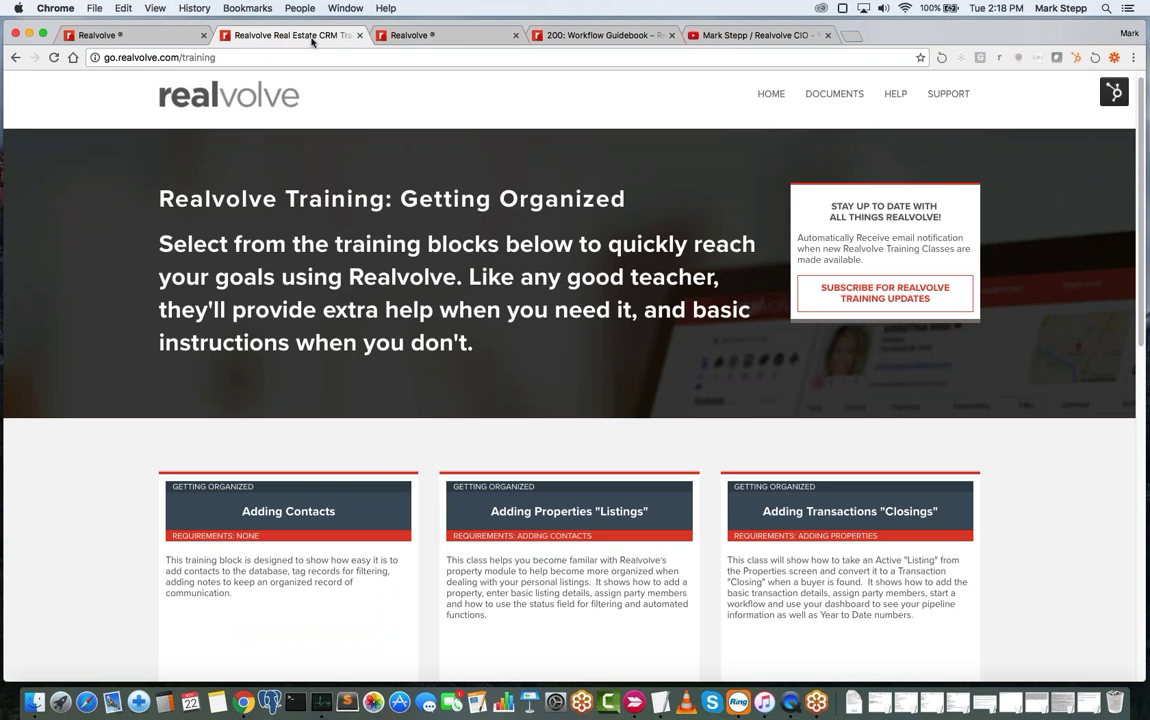
pyautogui.click(243, 57)
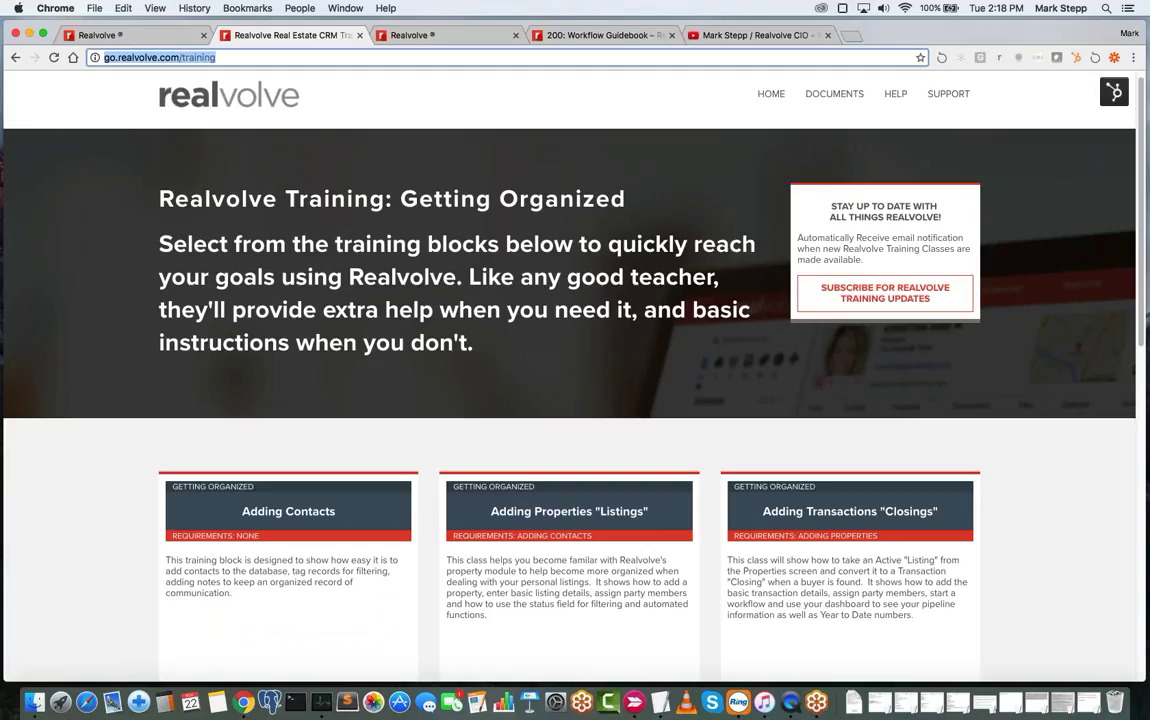
pyautogui.press('super+Tab')
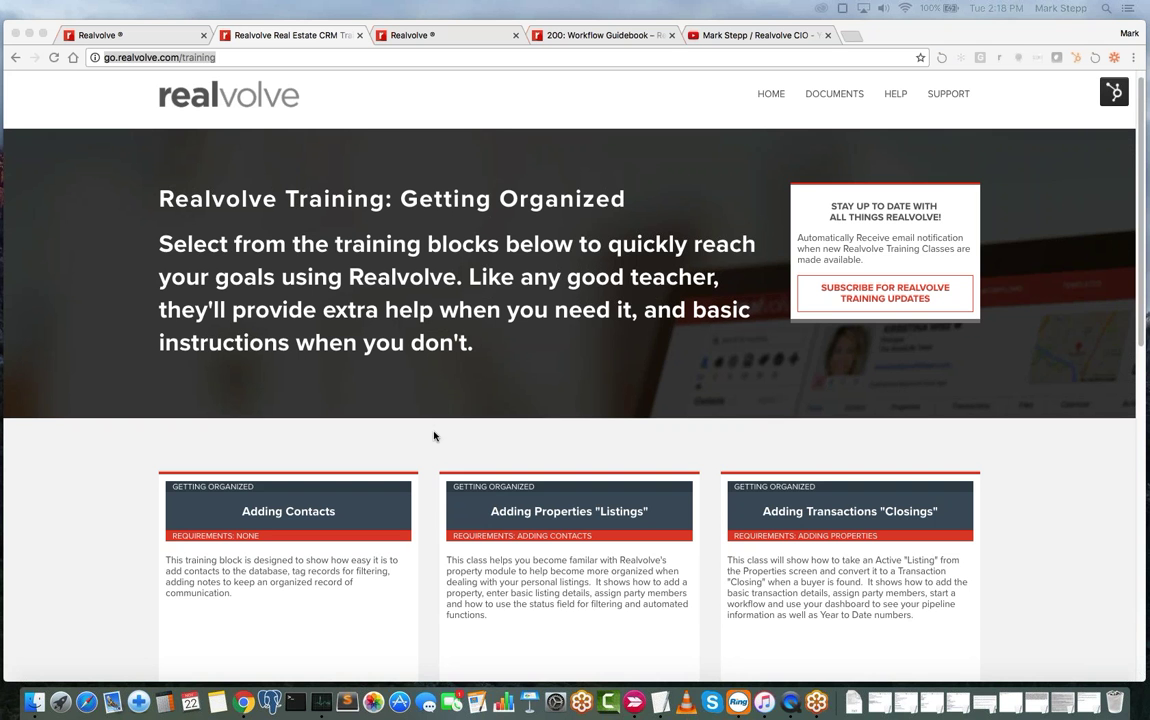
pyautogui.scroll(-4, 434, 436)
pyautogui.scroll(-1, 434, 435)
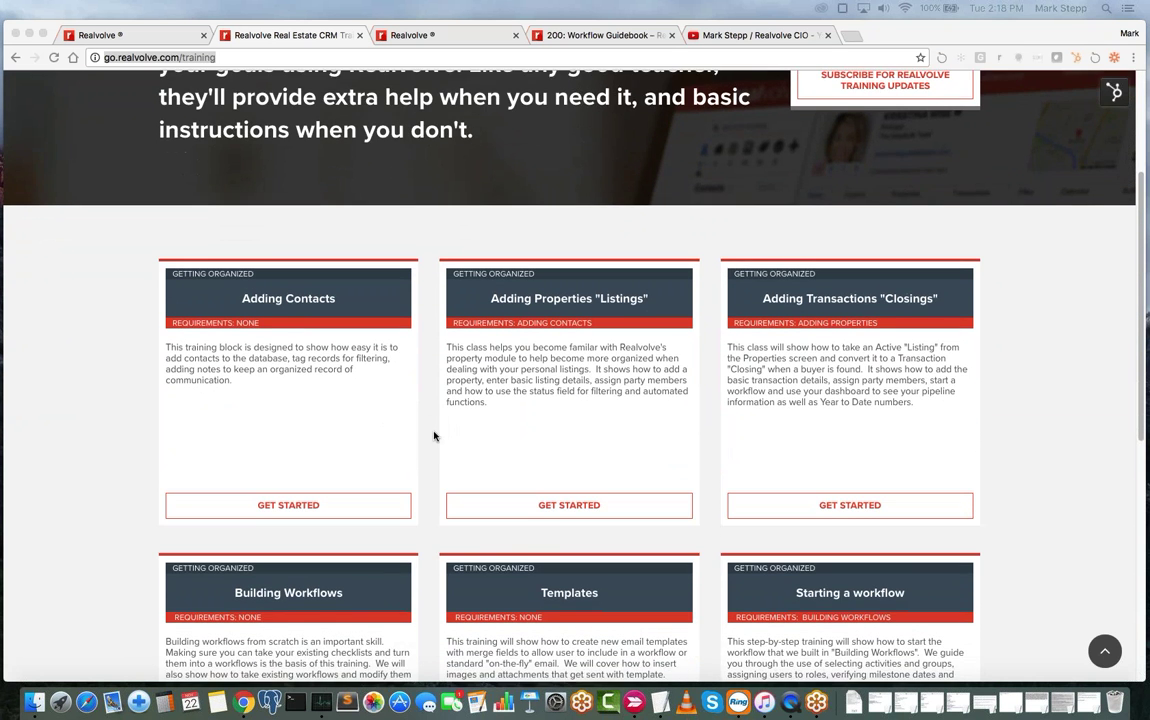
pyautogui.scroll(-3, 393, 403)
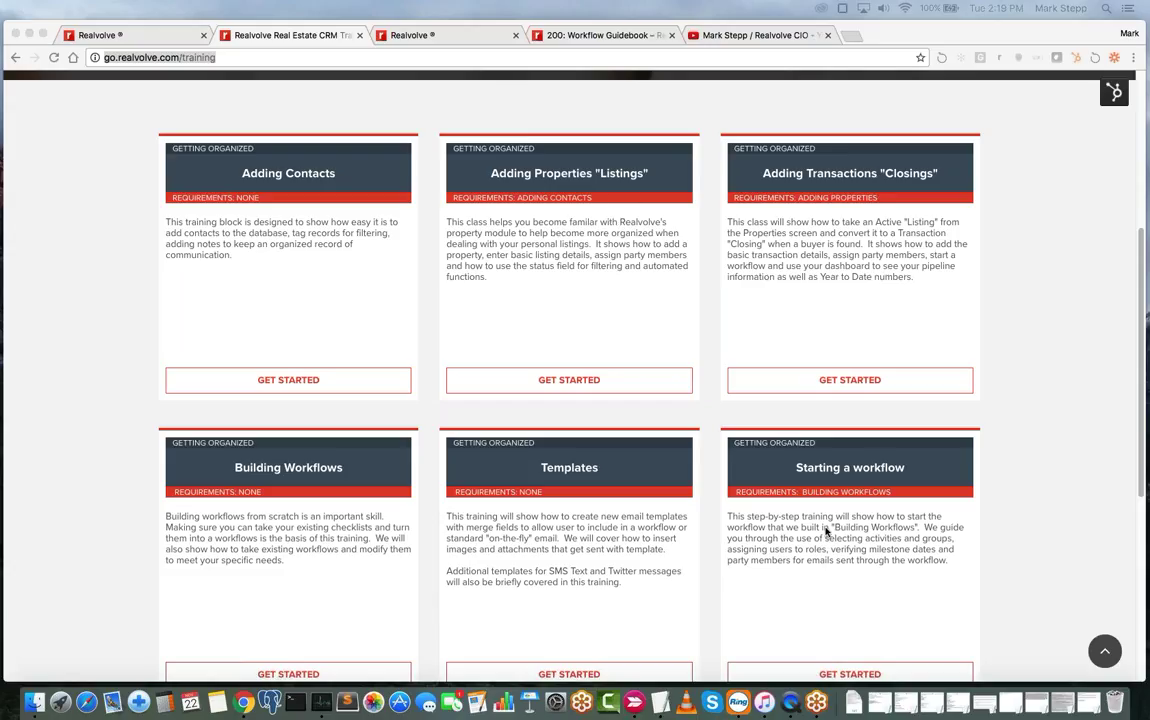
pyautogui.click(336, 381)
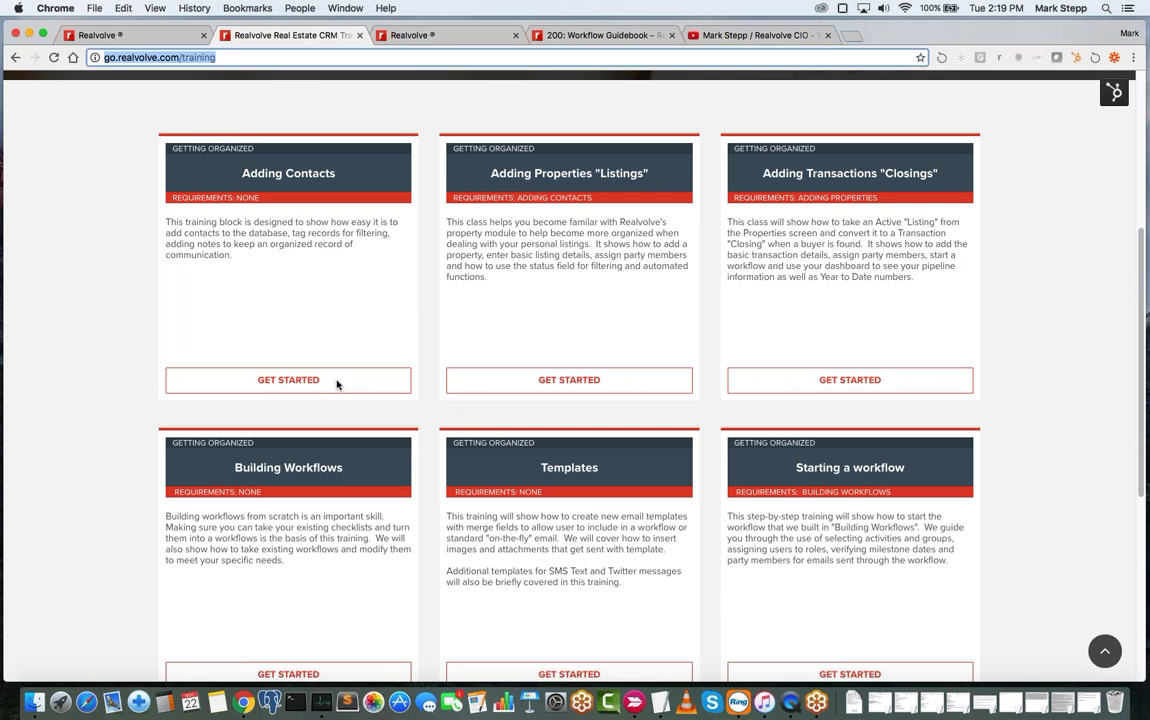
# - Open the Adding Contacts class and play its '01. Add A Contact' lesson video
pyautogui.click(290, 381)
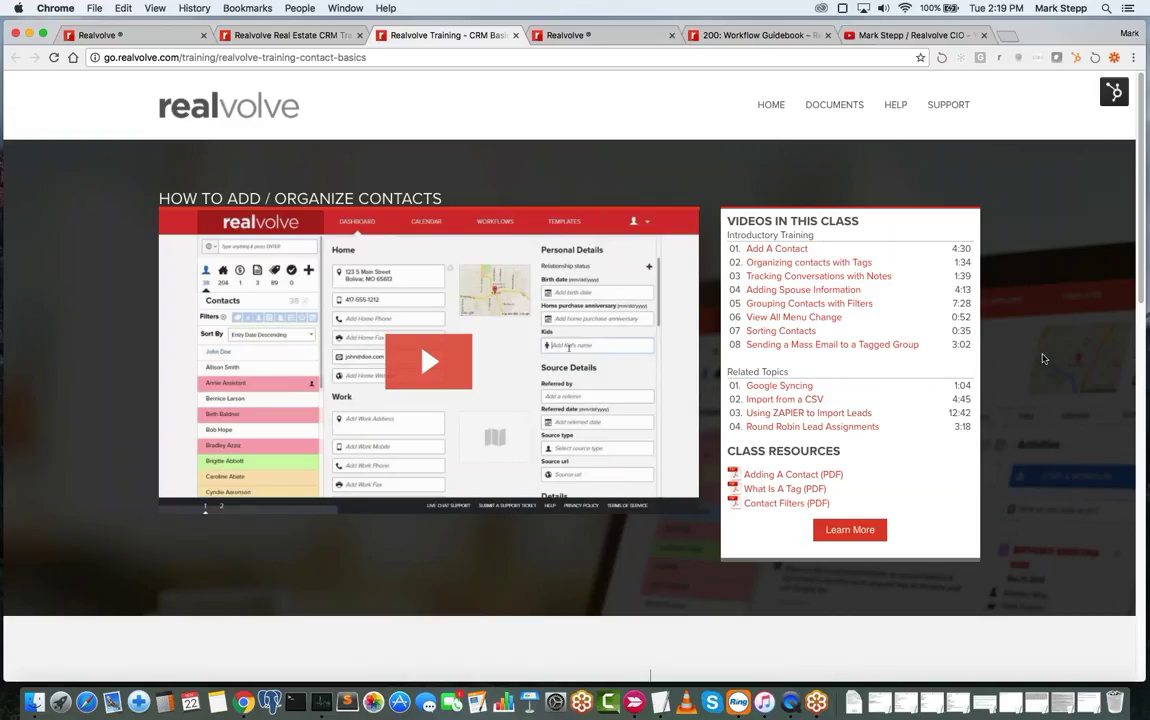
pyautogui.scroll(-1, 1042, 358)
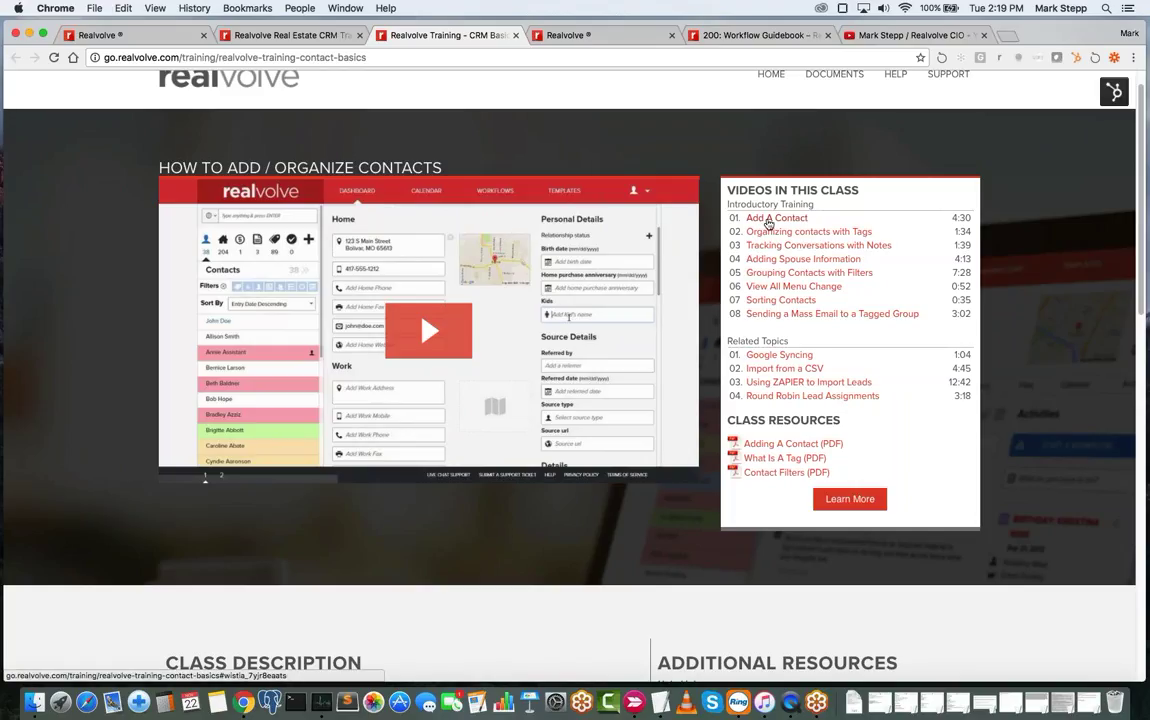
pyautogui.click(768, 222)
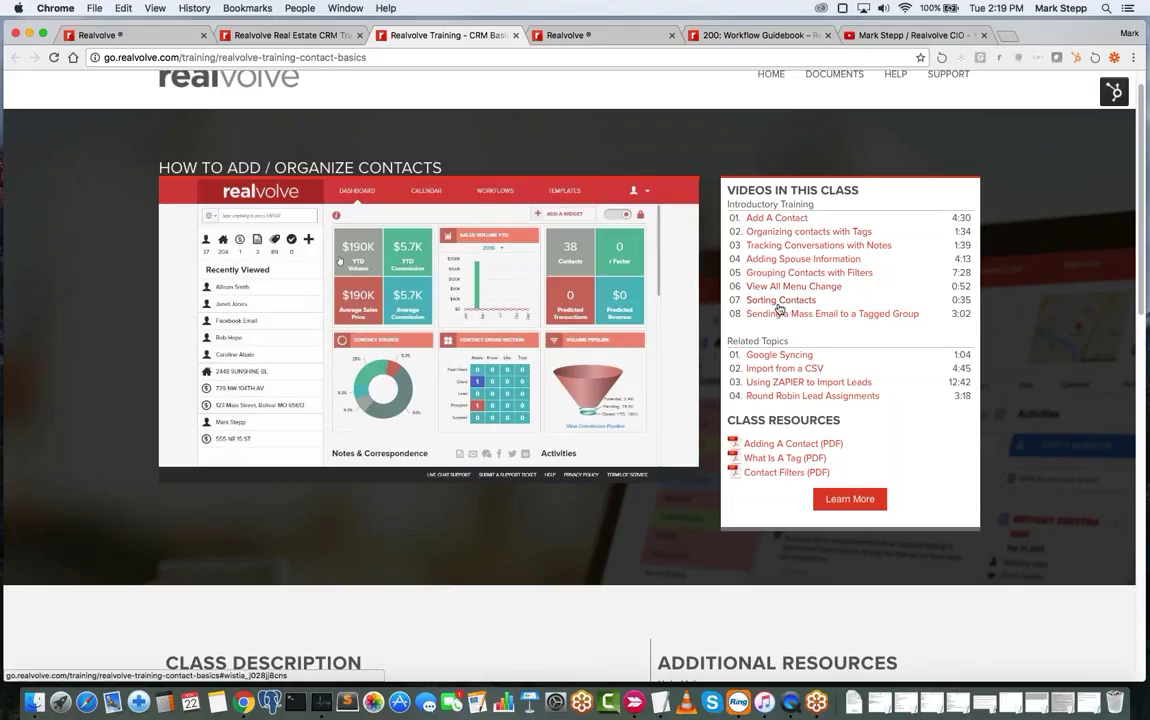
pyautogui.click(762, 306)
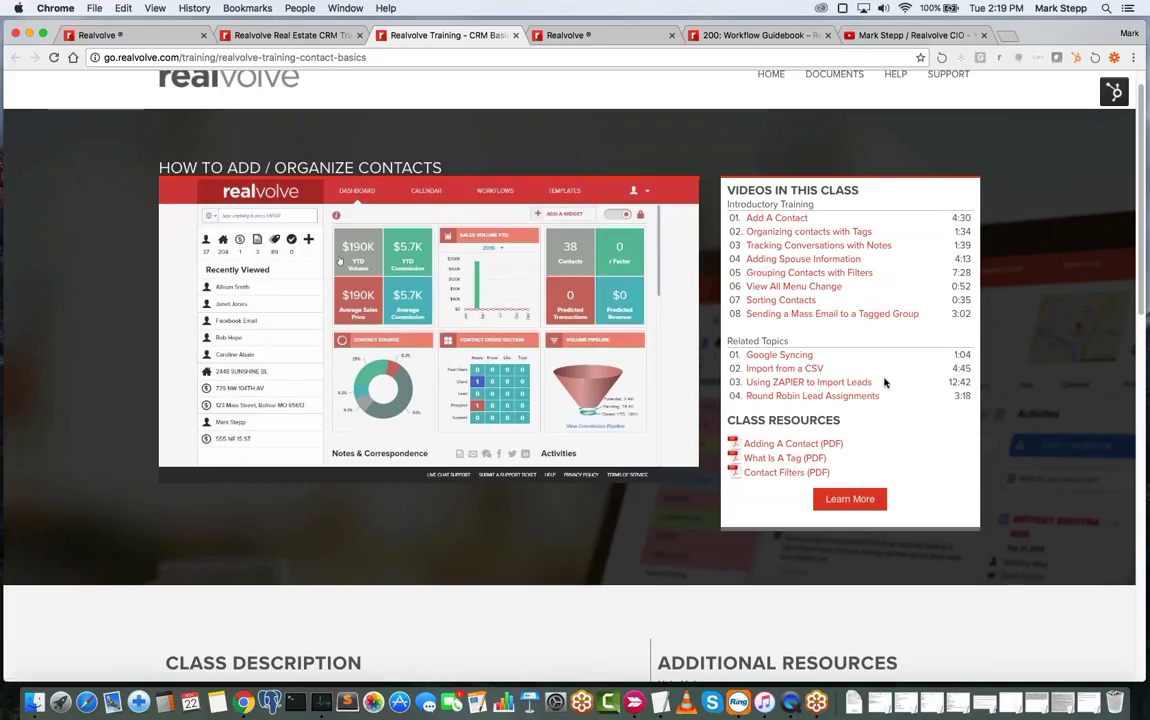
pyautogui.scroll(-2, 885, 378)
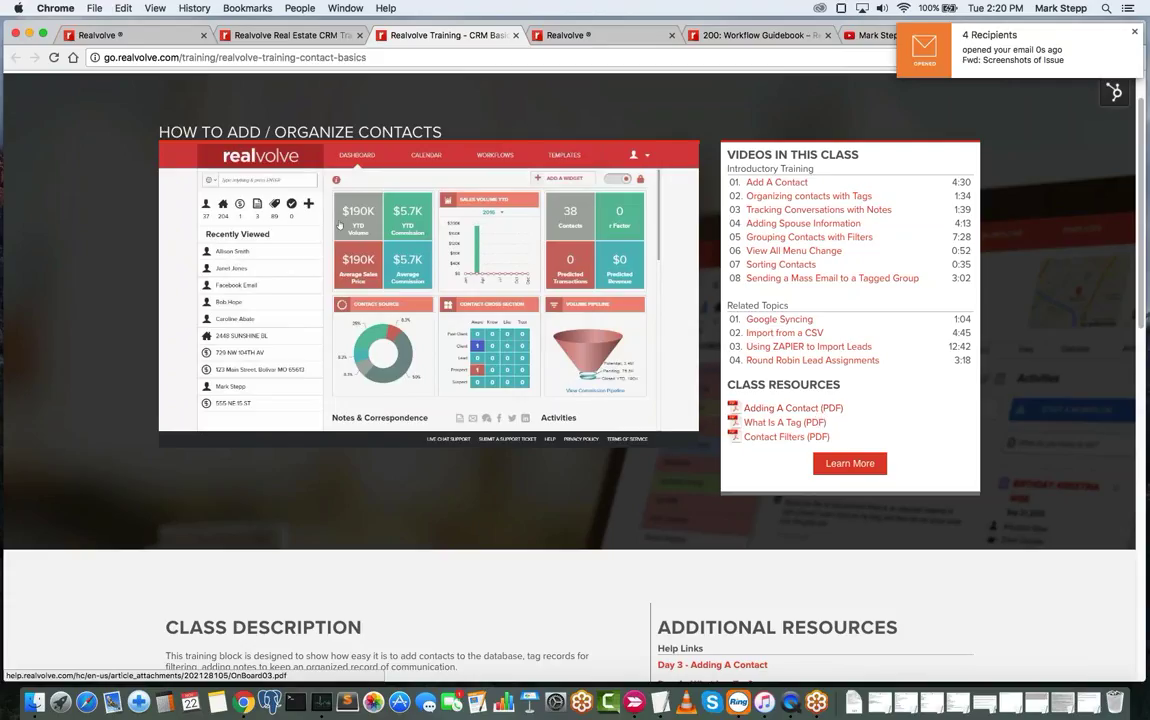
# - Review the class's Additional Resources, glancing at the dashboard and 200: Workflow Guidebook pages
pyautogui.scroll(-2, 785, 430)
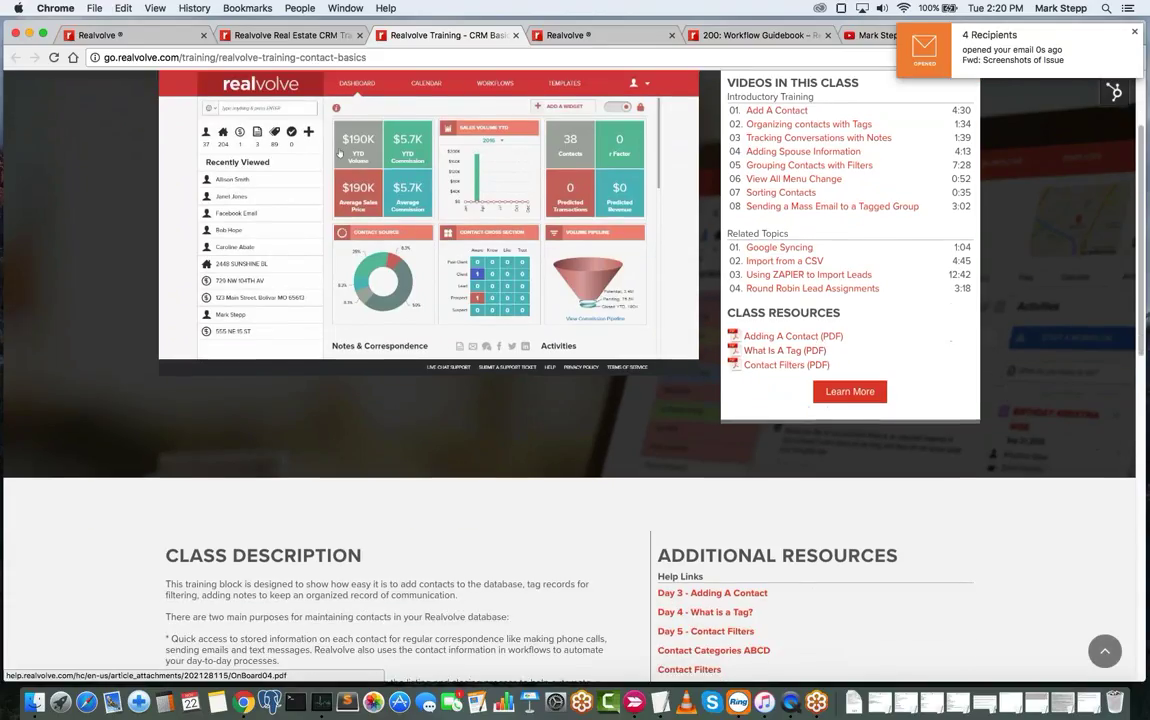
pyautogui.scroll(-5, 787, 372)
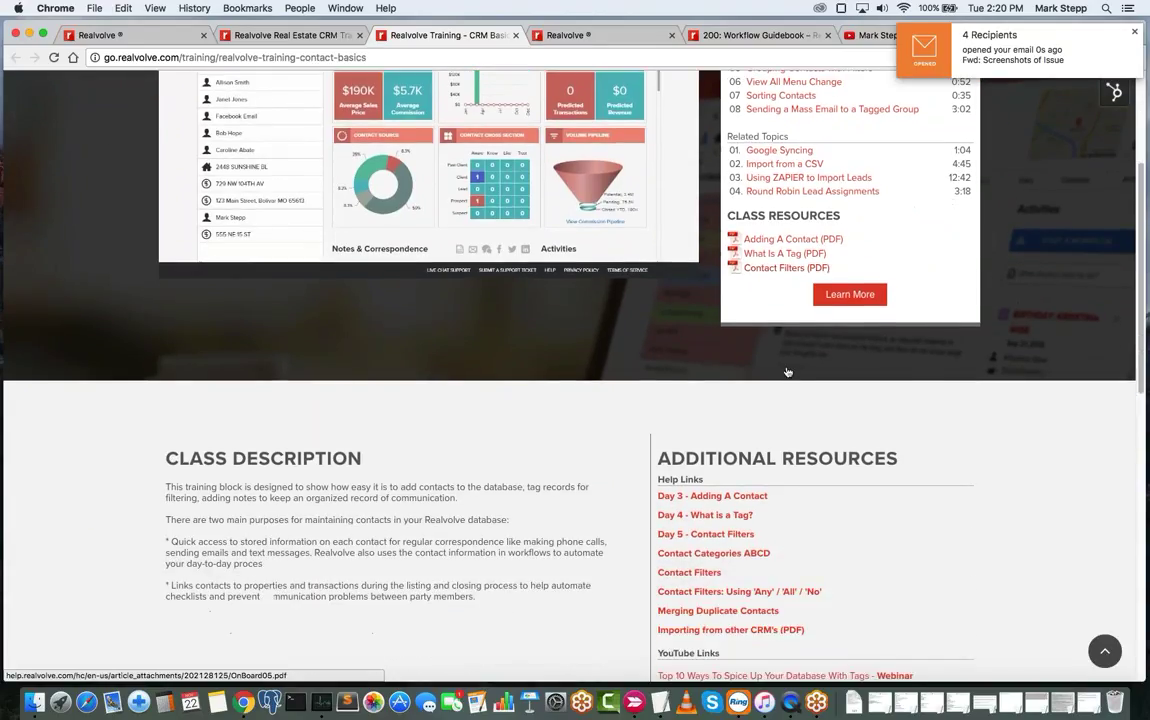
pyautogui.scroll(-2, 787, 372)
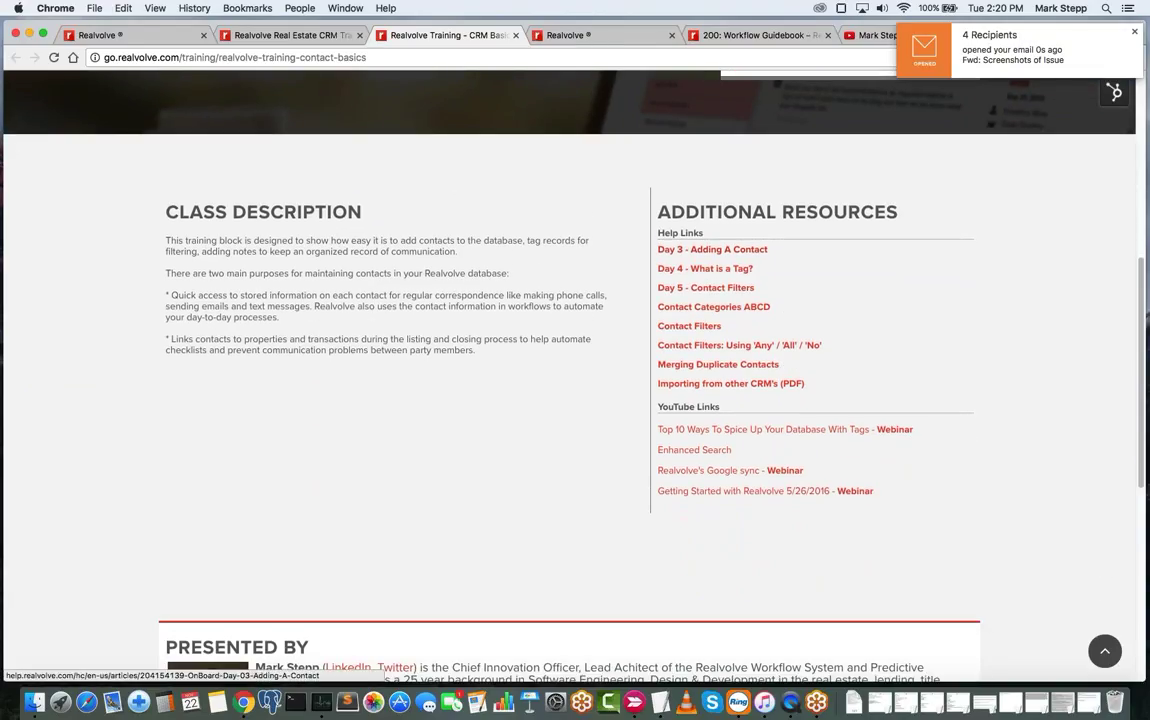
pyautogui.click(612, 38)
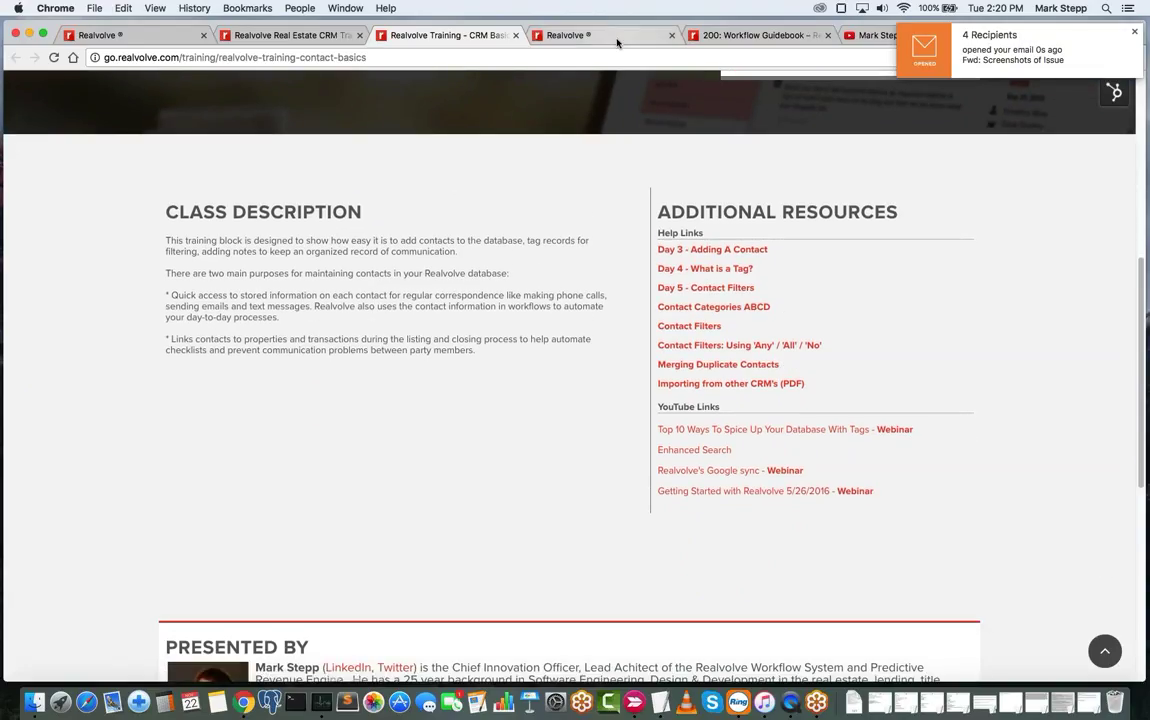
pyautogui.click(752, 36)
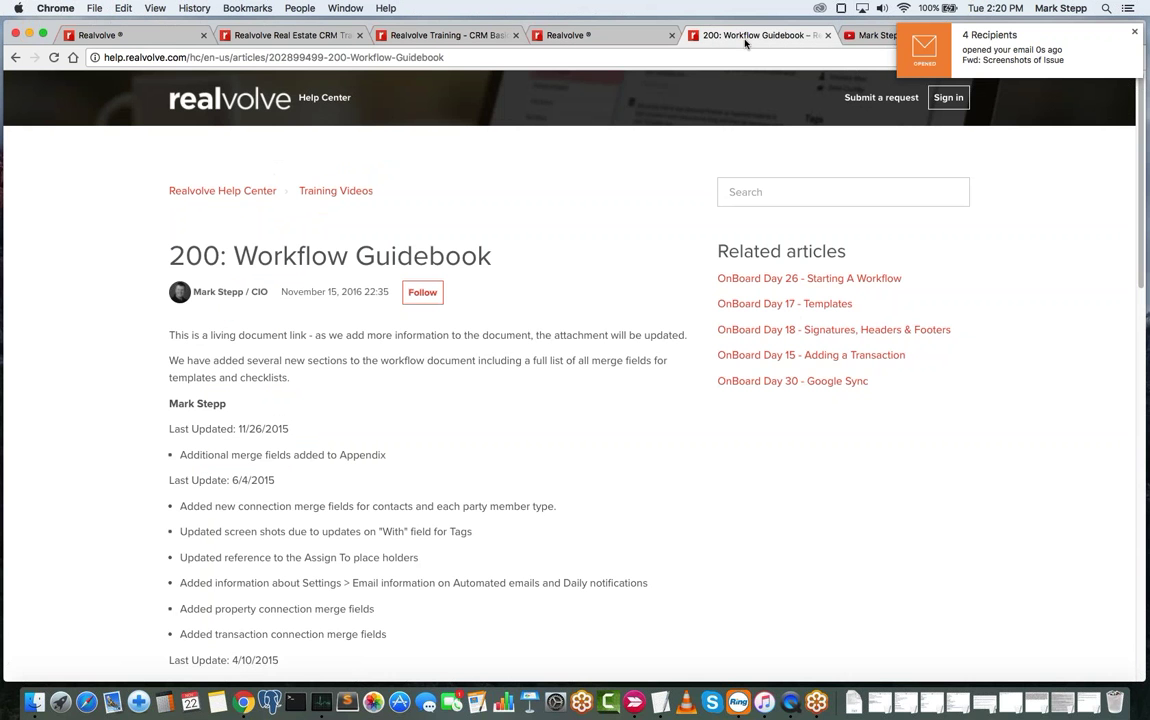
pyautogui.click(300, 37)
pyautogui.click(443, 36)
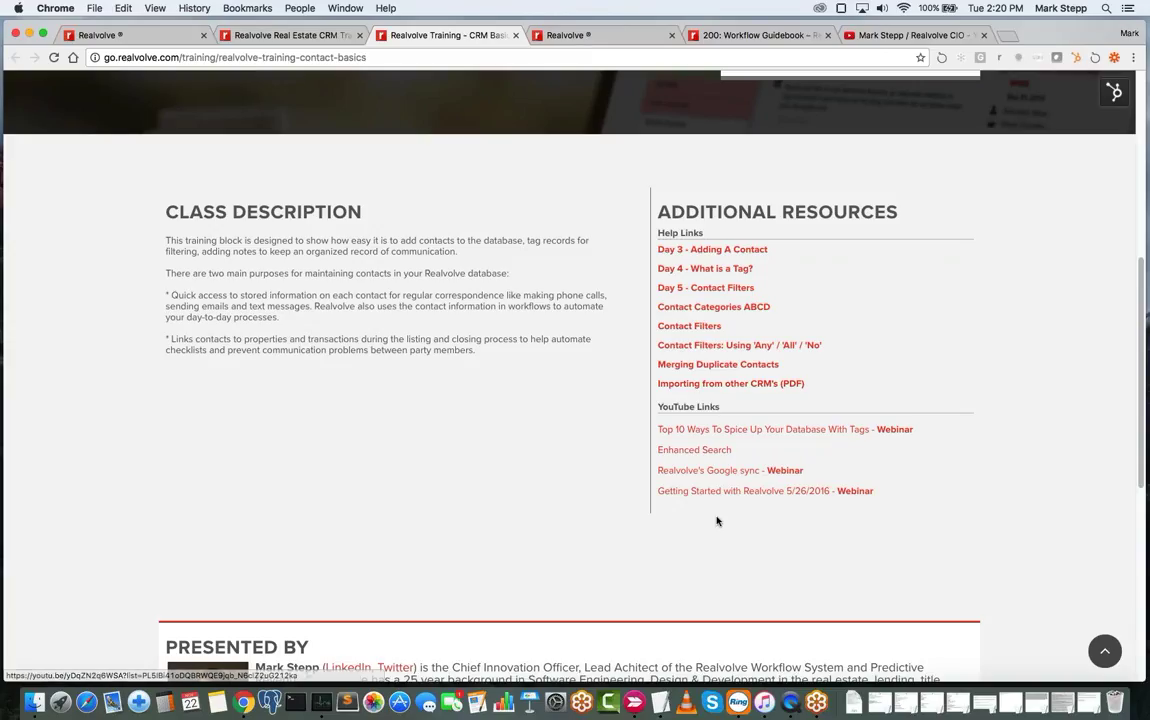
# - Close the Adding Contacts class tab
pyautogui.scroll(5, 634, 362)
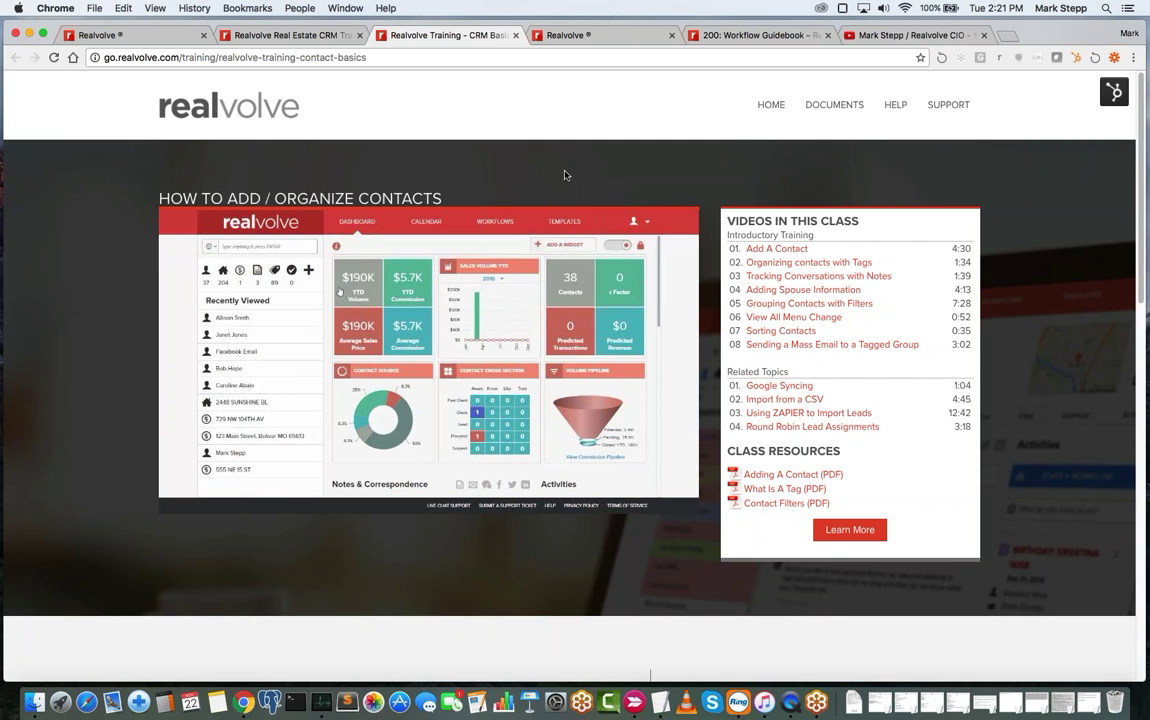
pyautogui.click(515, 36)
pyautogui.click(290, 35)
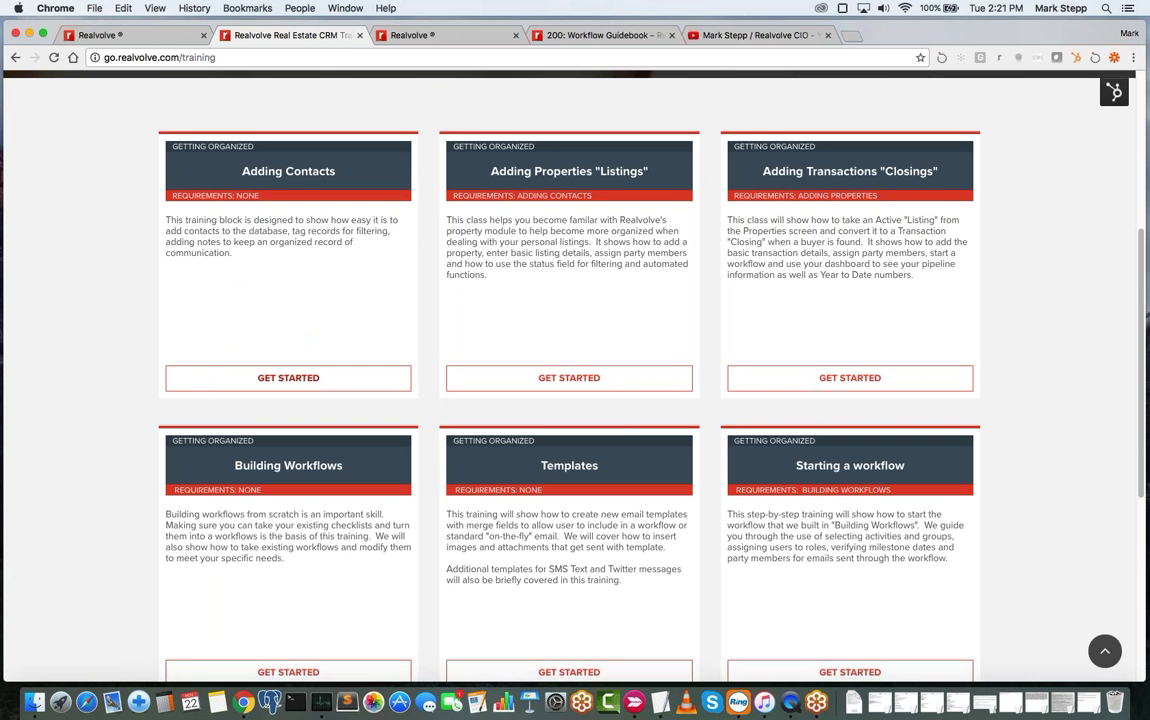
# - Open the Building Workflows class and look through its five videos, related topics and PDFs
pyautogui.scroll(-5, 290, 480)
pyautogui.click(290, 495)
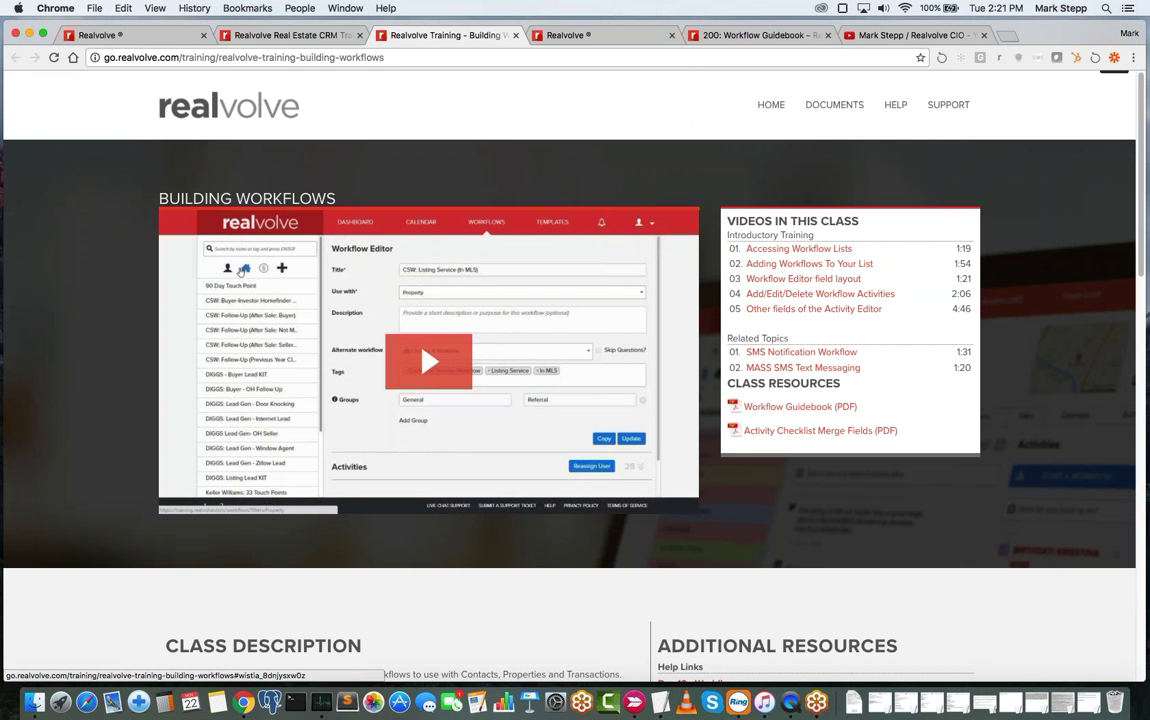
pyautogui.scroll(-1, 570, 350)
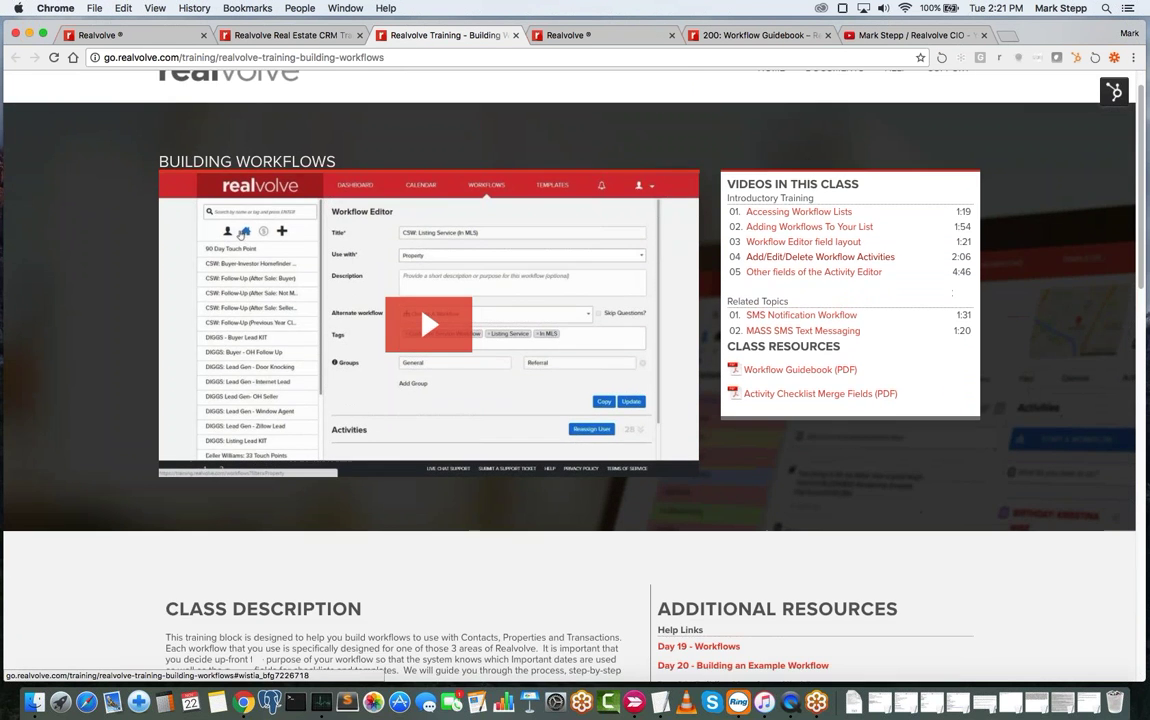
pyautogui.scroll(-3, 850, 188)
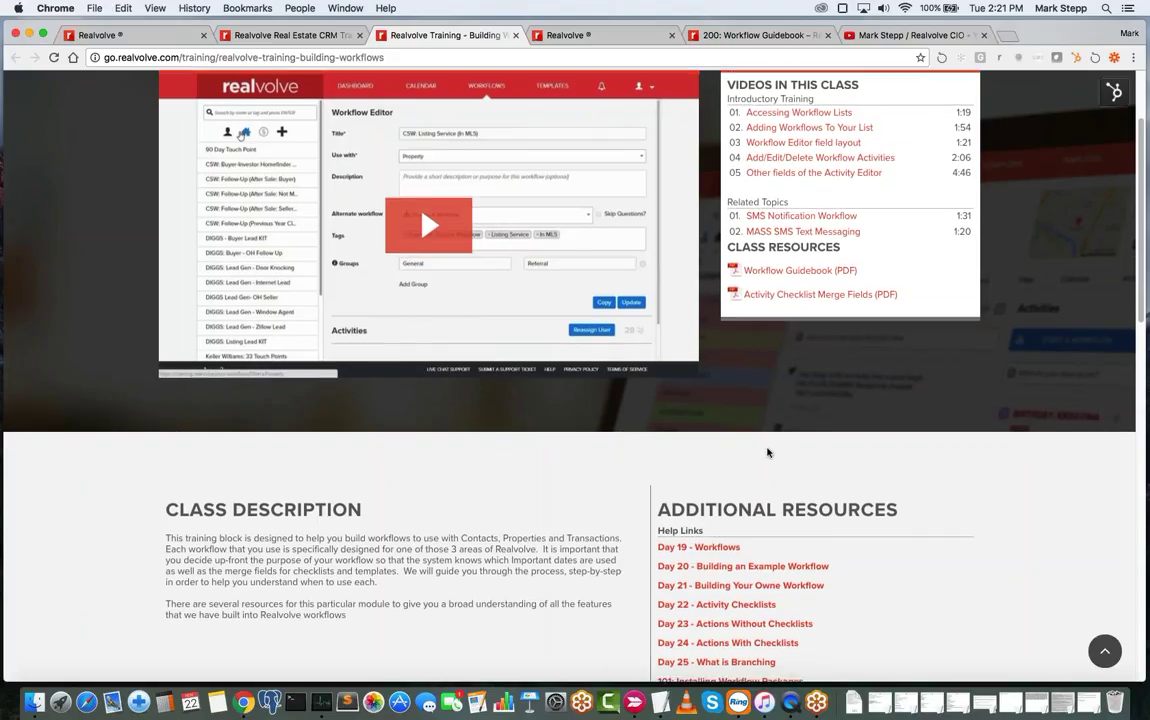
pyautogui.scroll(-1, 768, 453)
pyautogui.scroll(-5, 768, 453)
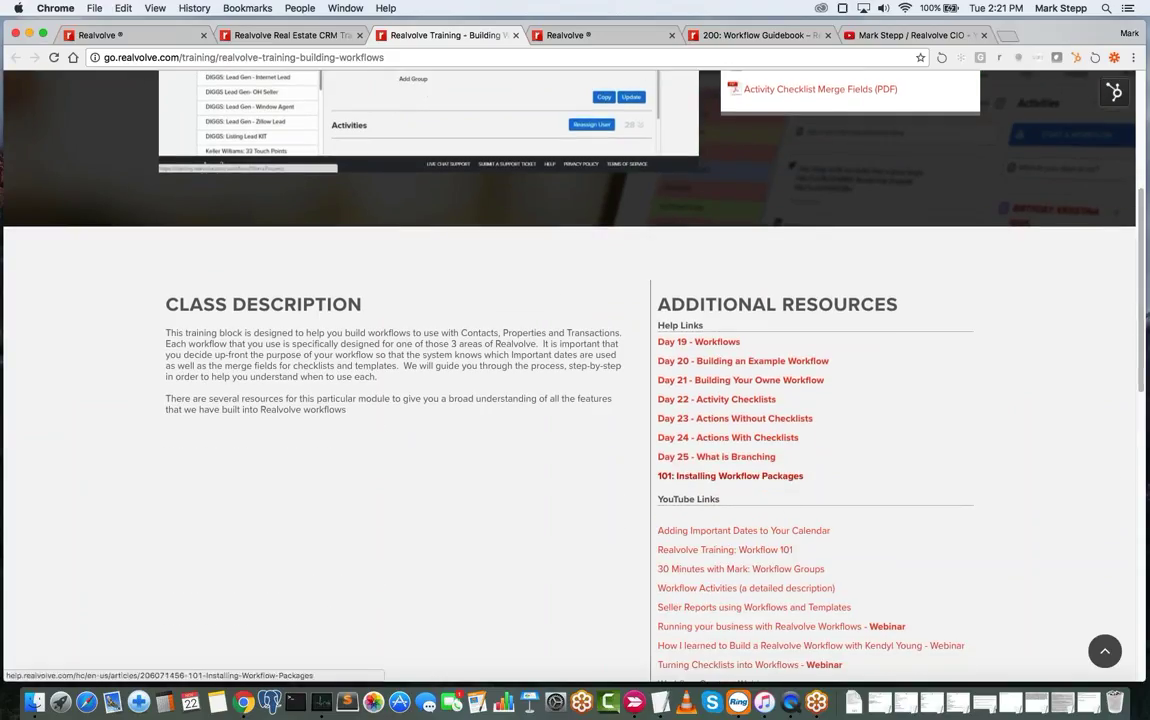
pyautogui.scroll(-8, 786, 511)
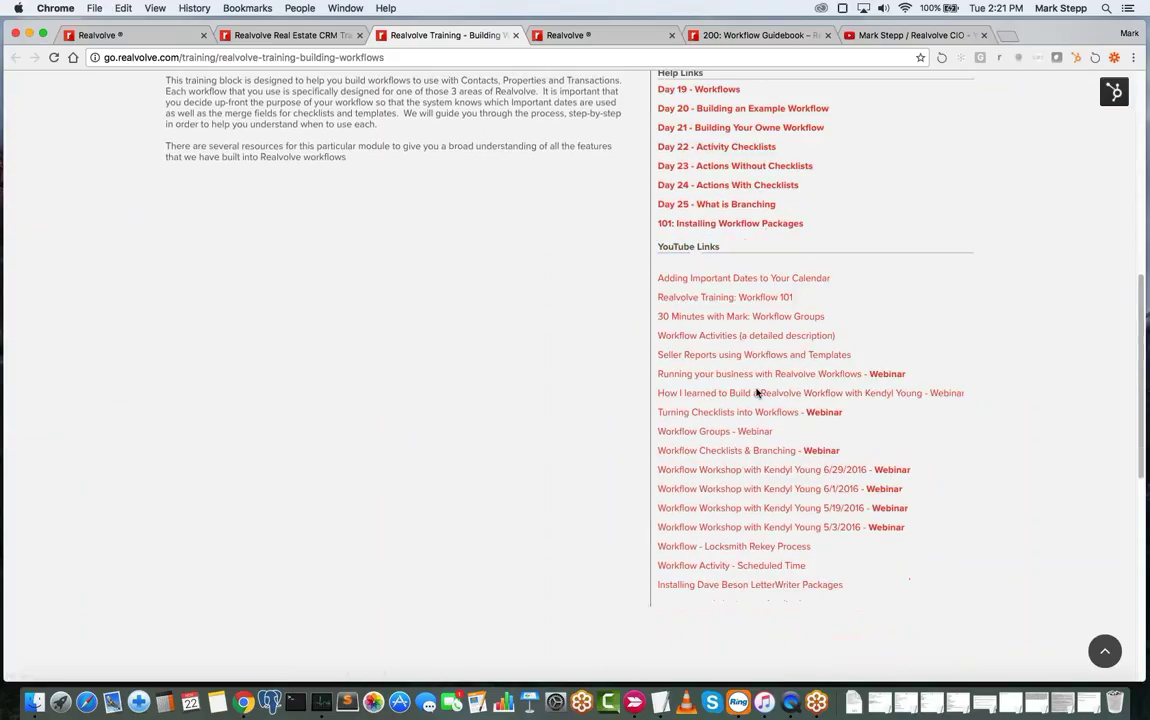
pyautogui.scroll(12, 757, 393)
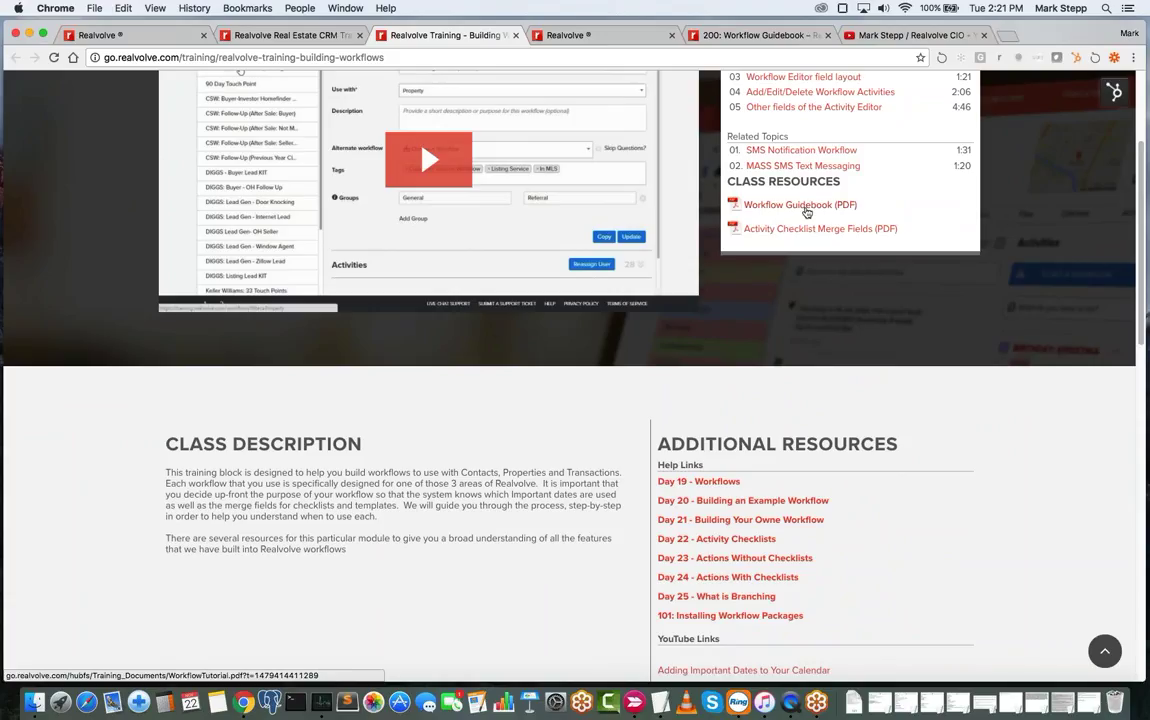
pyautogui.scroll(4, 807, 212)
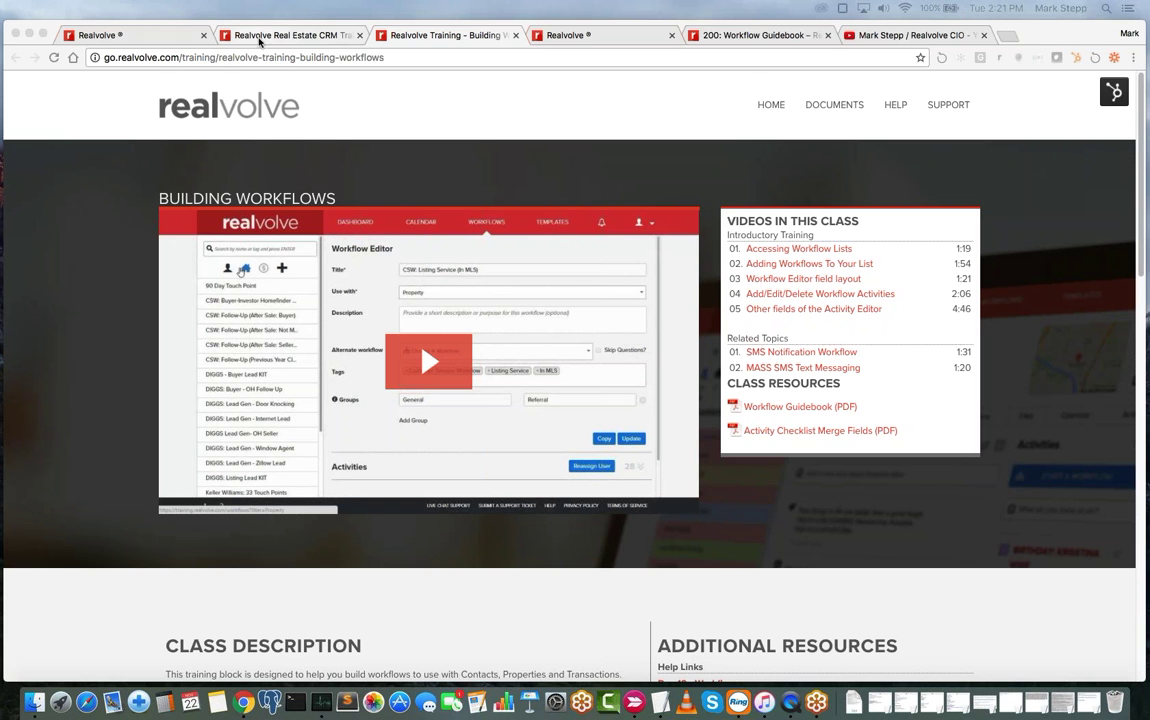
# - Go to Realvolve's workflows section and expand a workflow's three activities
pyautogui.click(268, 33)
pyautogui.click(568, 35)
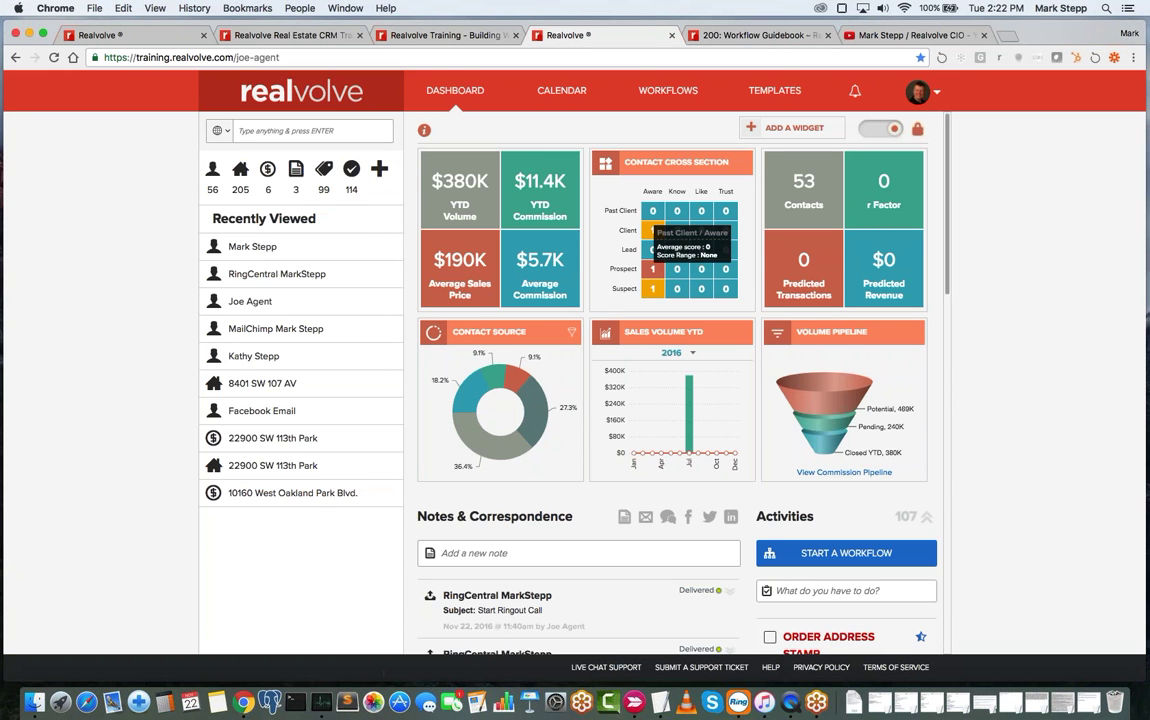
pyautogui.click(661, 96)
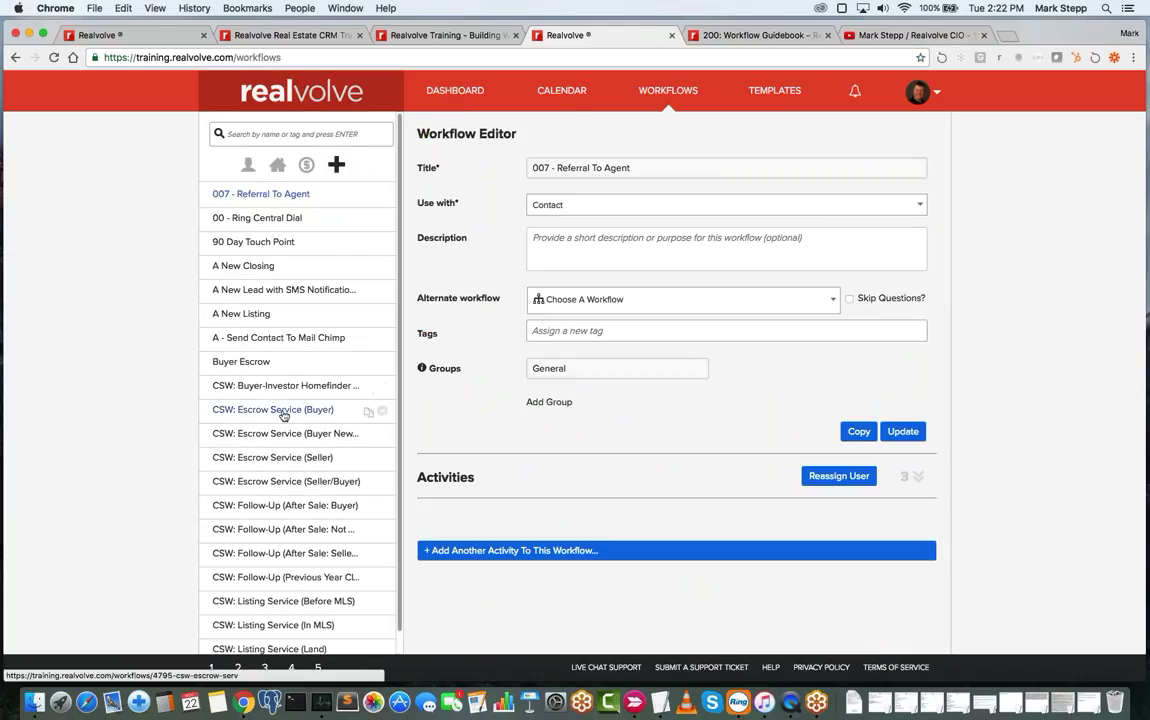
pyautogui.click(915, 480)
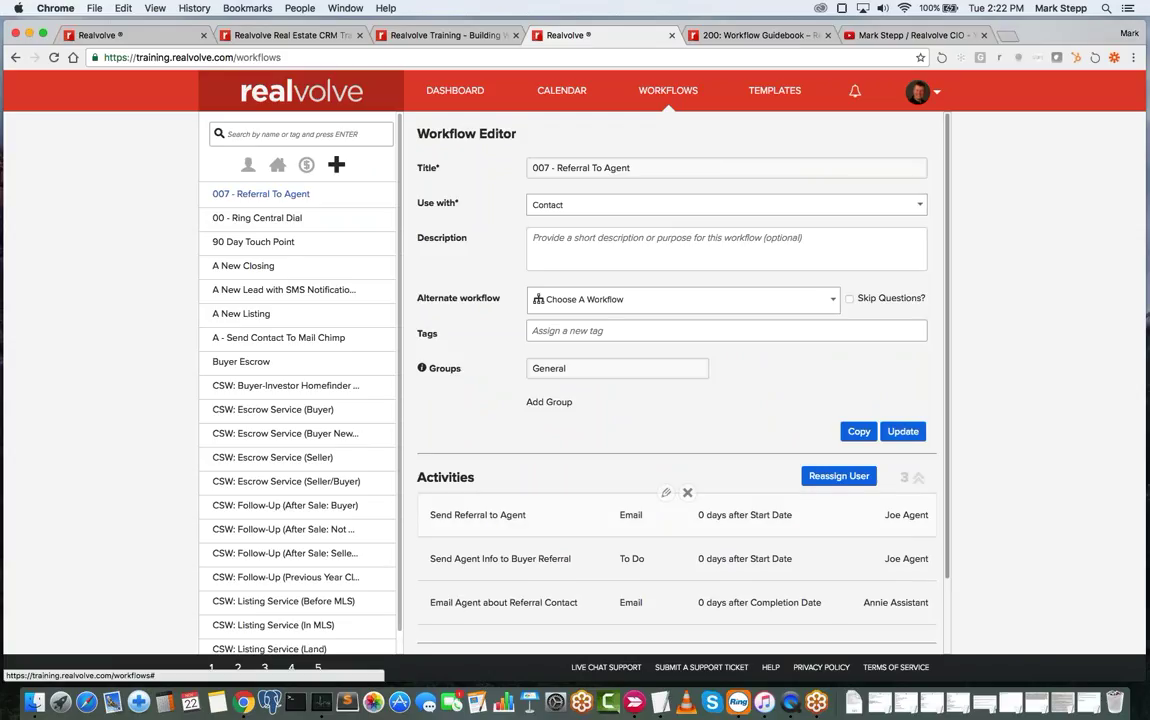
pyautogui.scroll(-2, 688, 492)
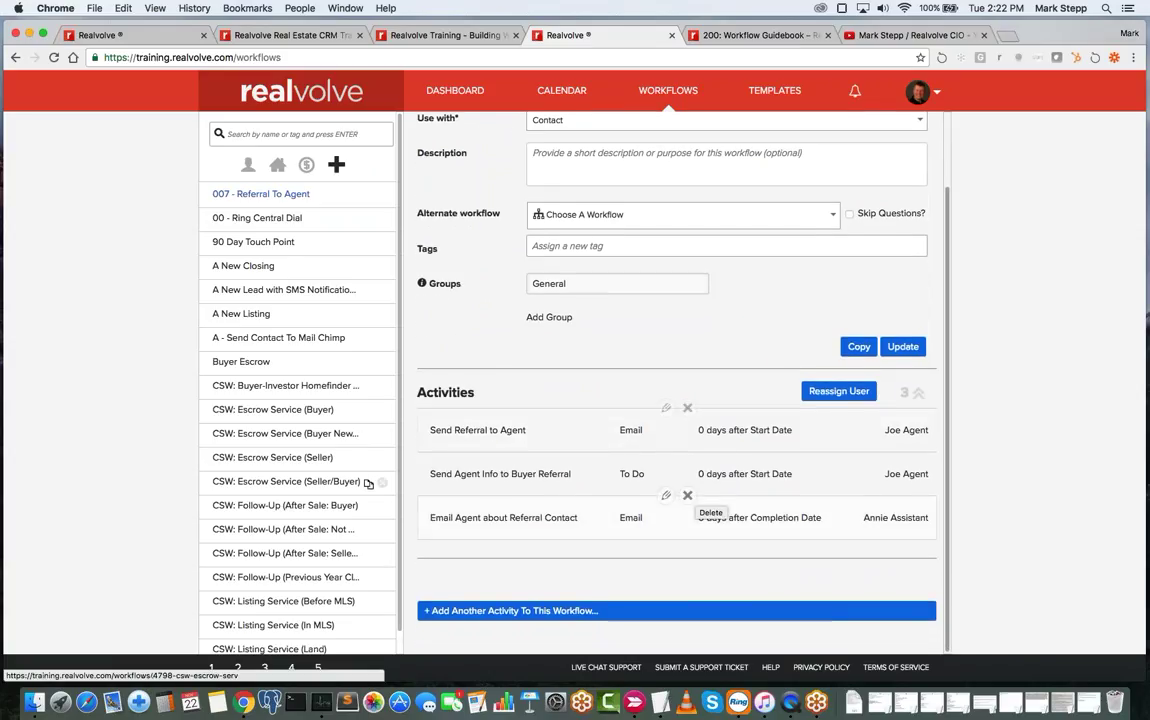
pyautogui.scroll(-1, 360, 556)
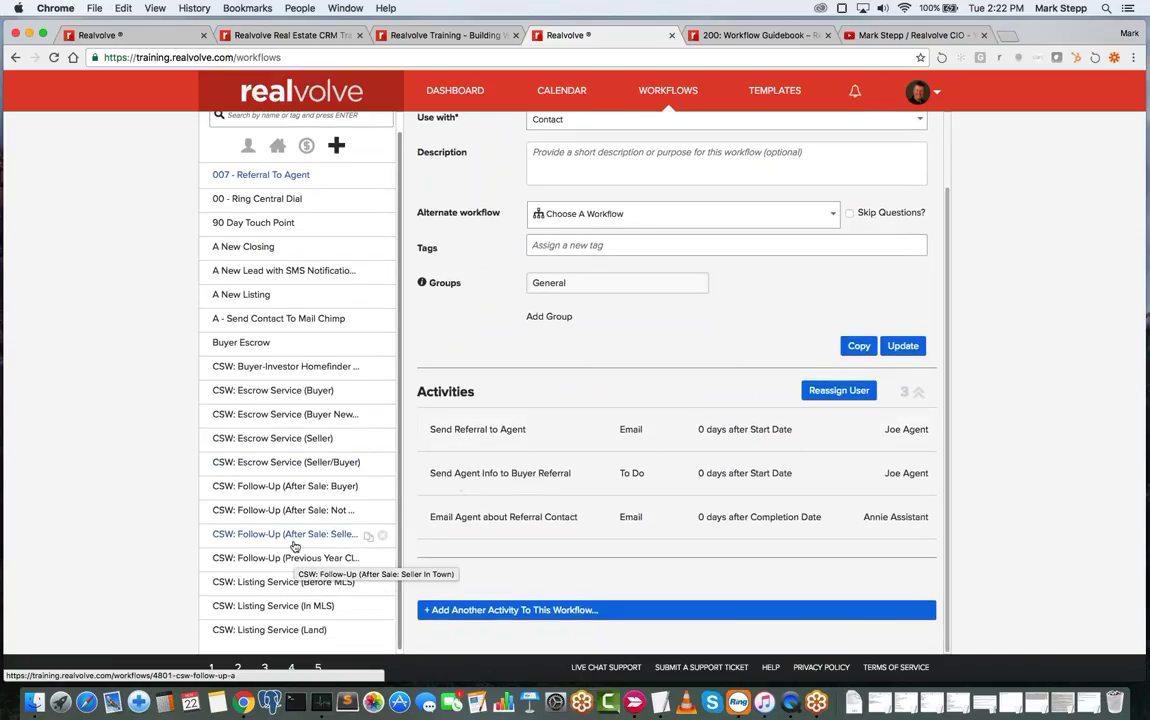
# - Expand the CSW: Listing Service (In MLS) workflow's 28 activities and edit Take Digital Pictures
pyautogui.click(271, 606)
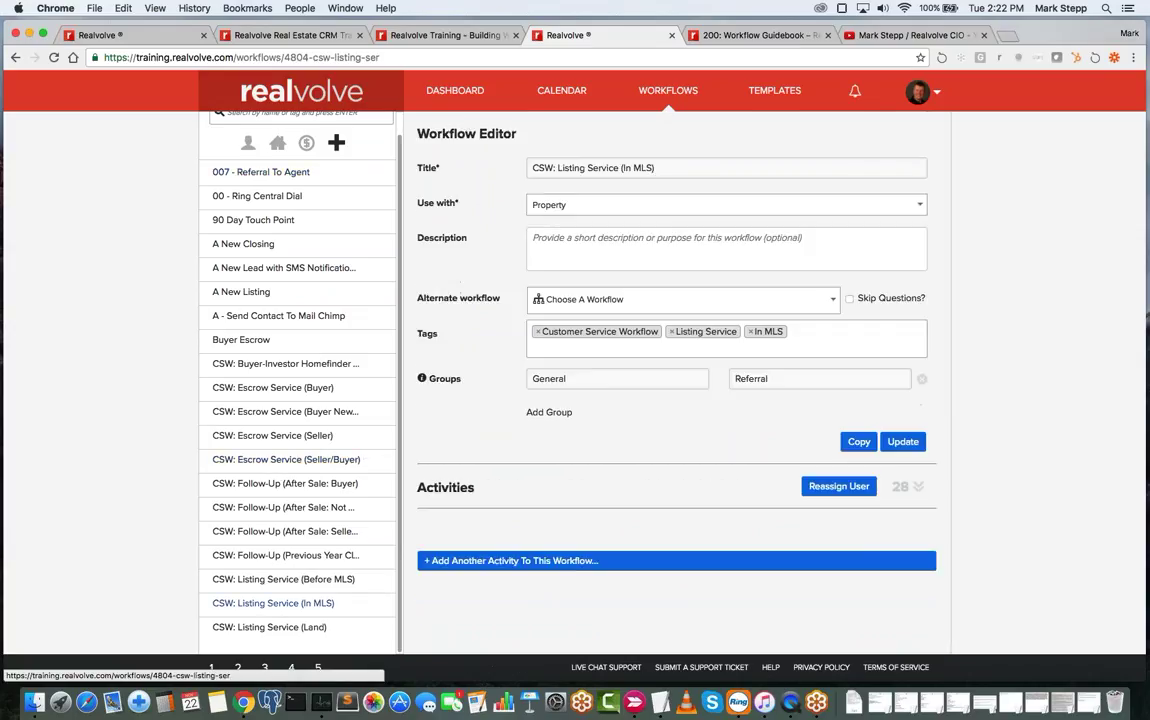
pyautogui.click(917, 488)
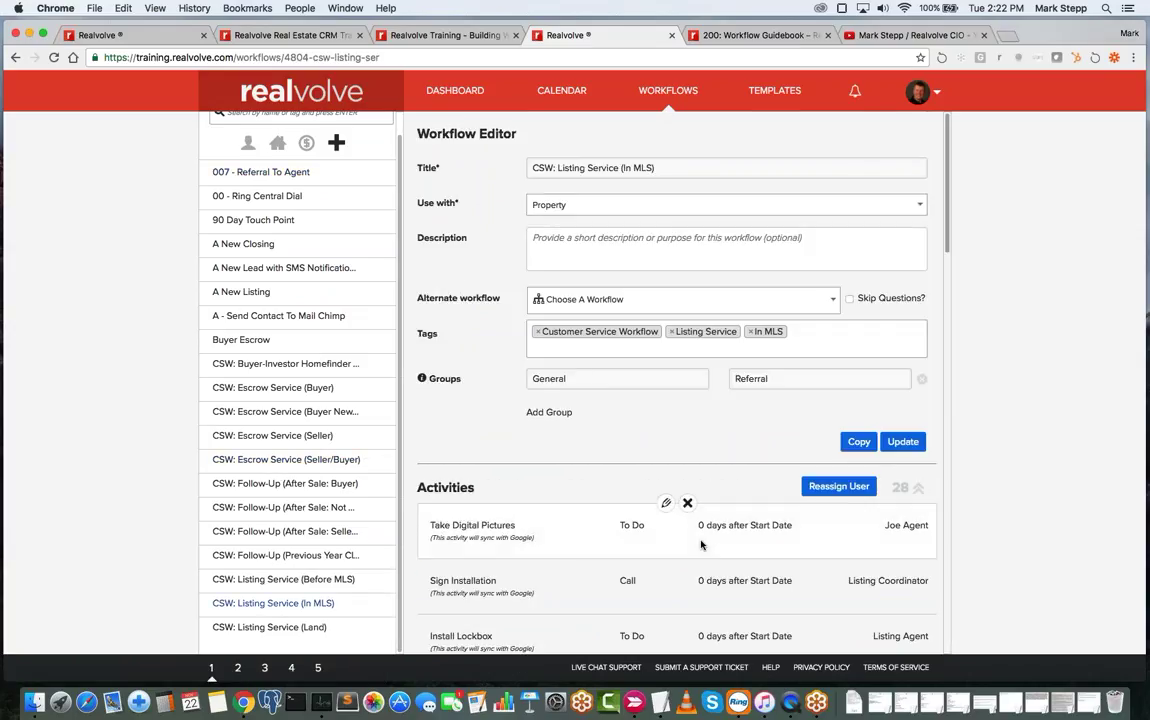
pyautogui.scroll(-1, 701, 542)
pyautogui.scroll(-5, 680, 530)
pyautogui.scroll(2, 680, 530)
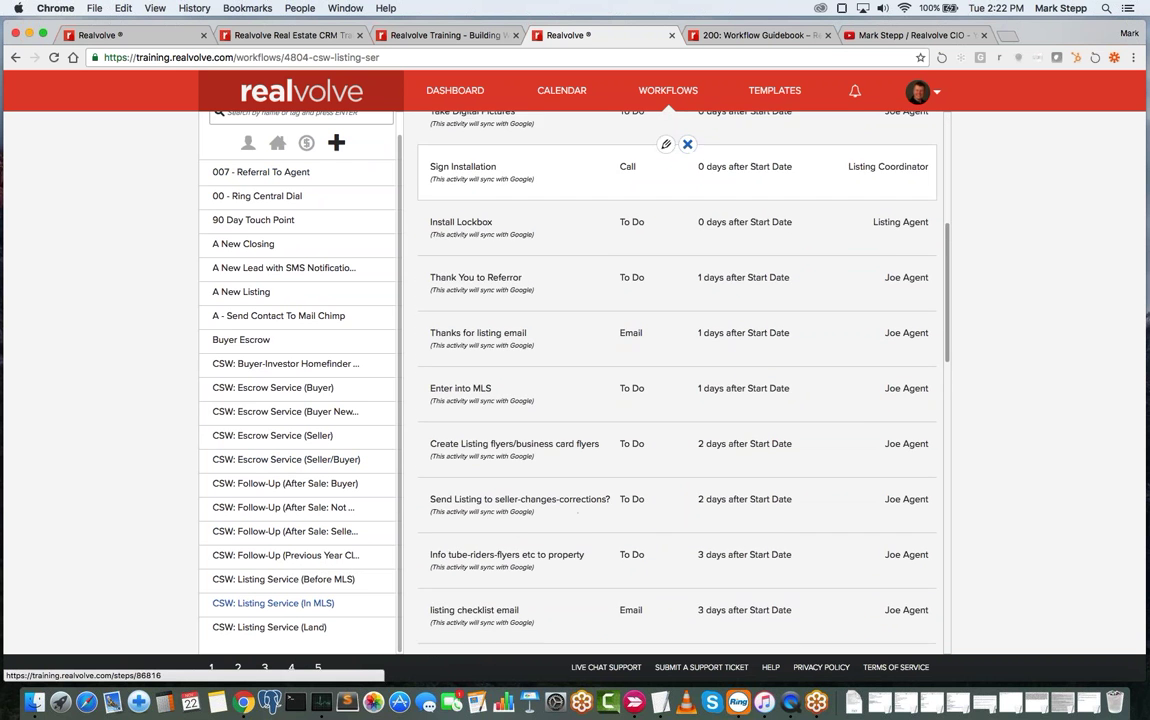
pyautogui.scroll(1, 668, 200)
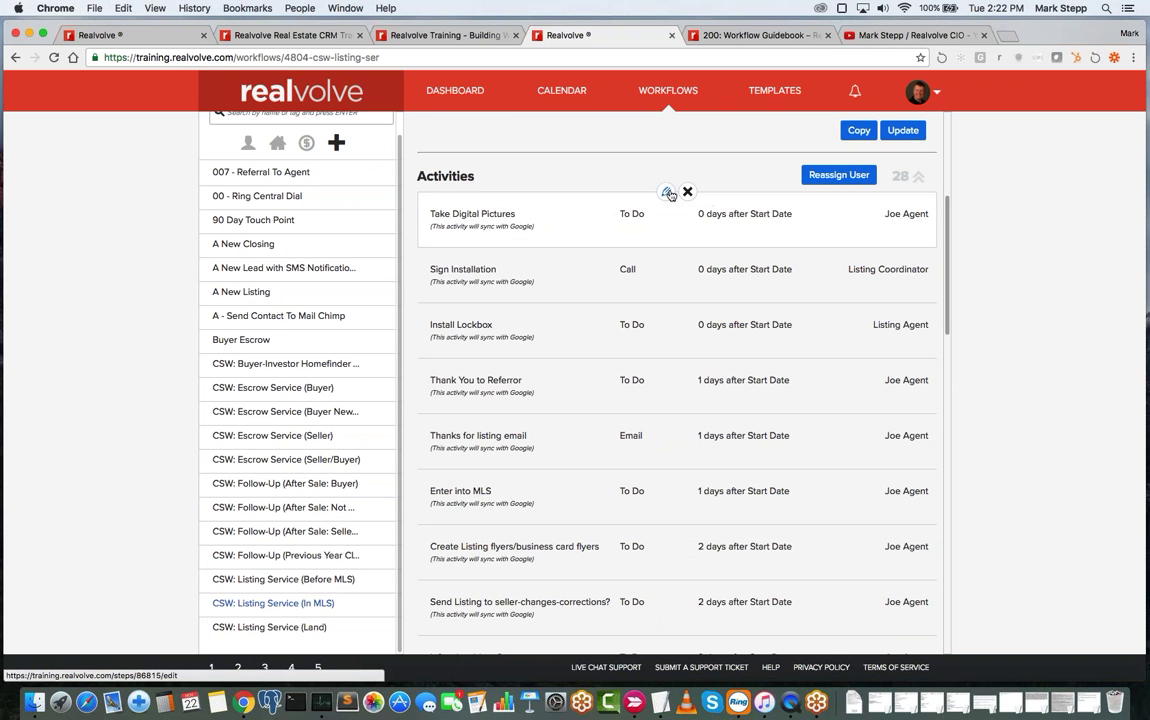
pyautogui.click(668, 193)
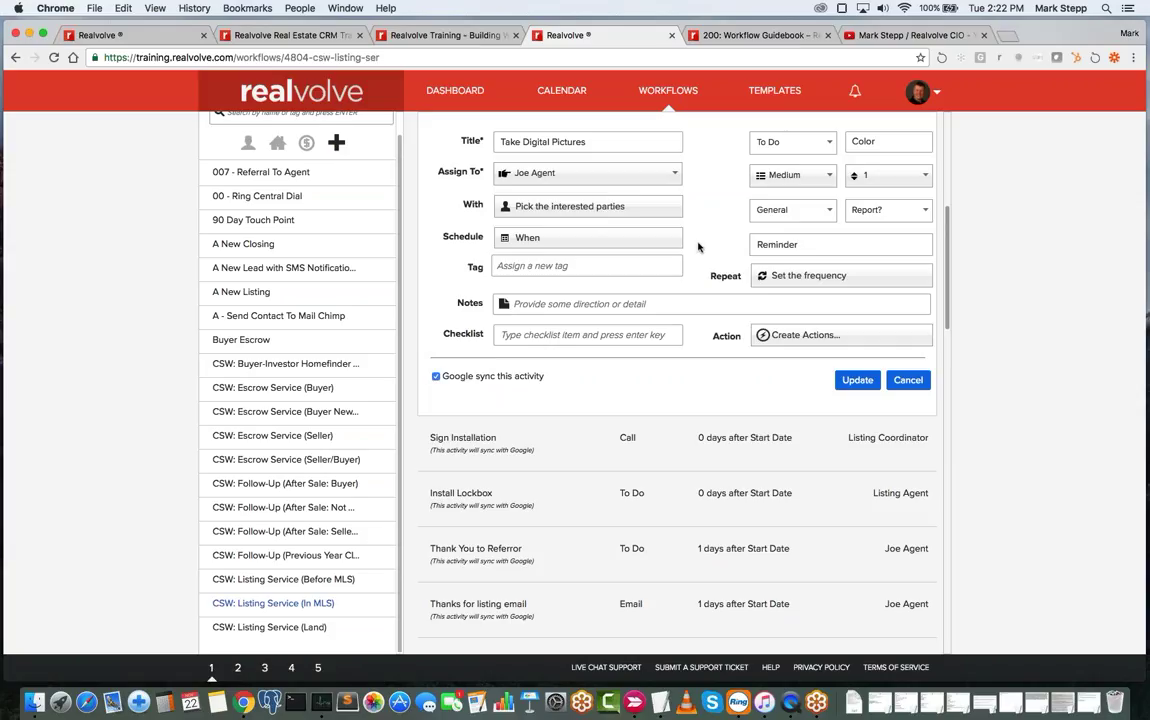
pyautogui.scroll(2, 699, 249)
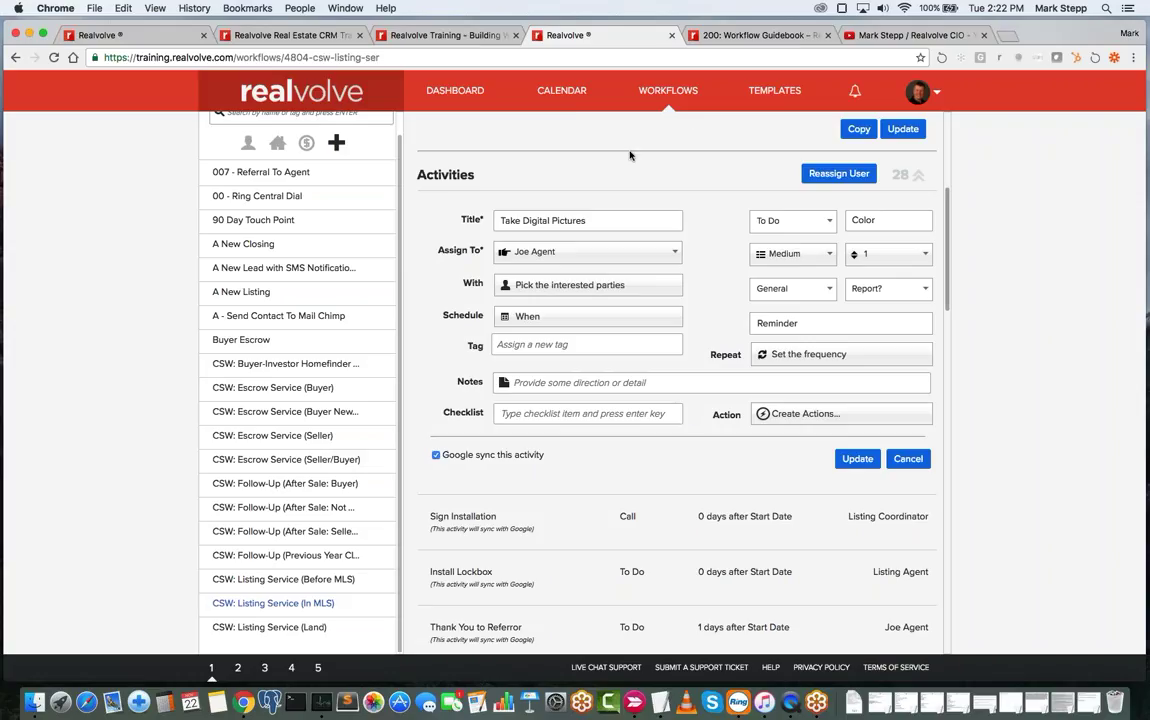
# - View Google Sync in account settings, then switch to the Nov 22, 2016 calendar
pyautogui.click(918, 91)
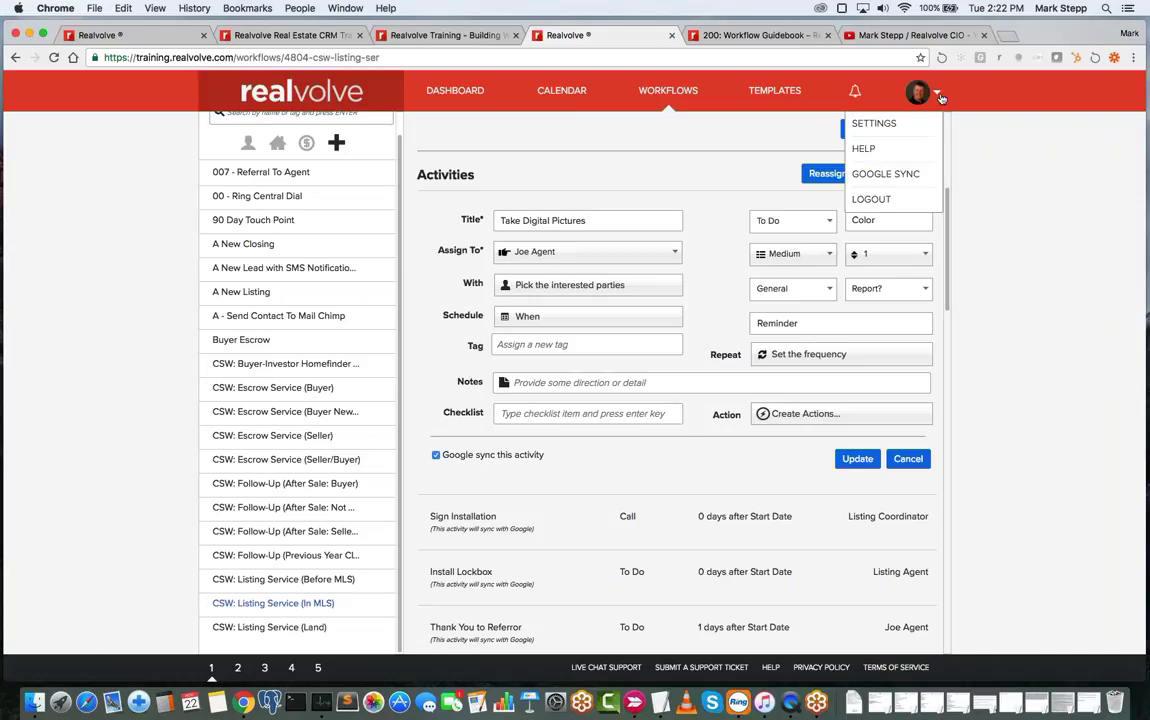
pyautogui.click(871, 125)
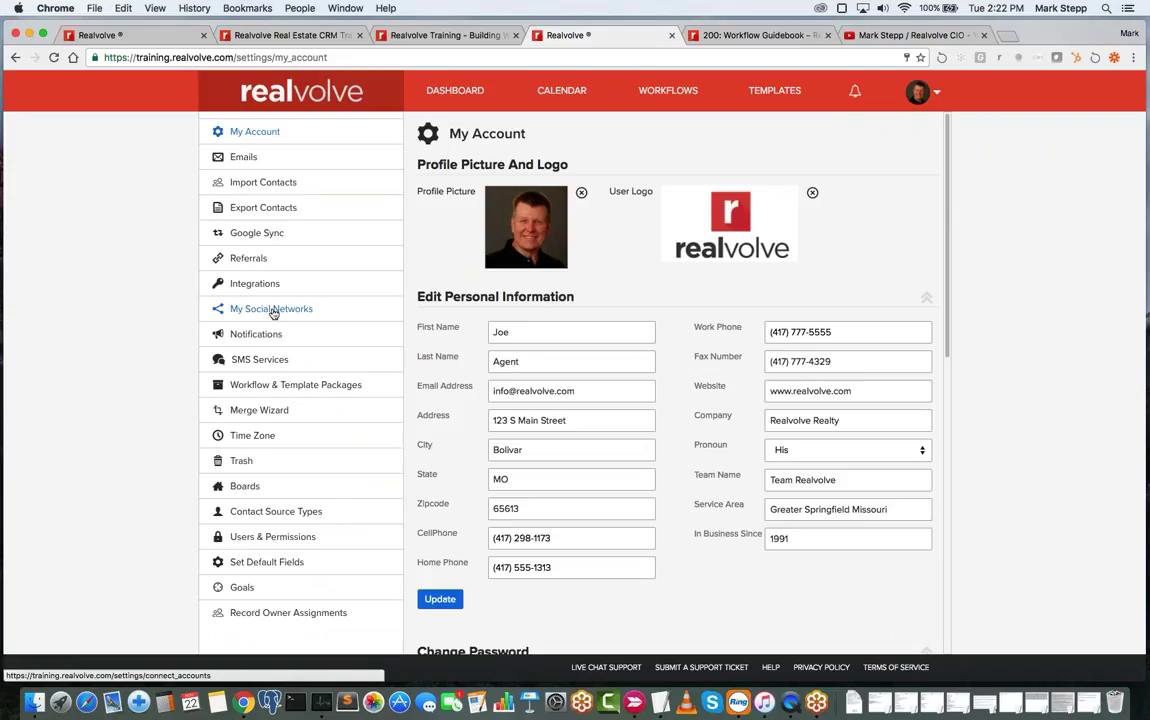
pyautogui.click(260, 233)
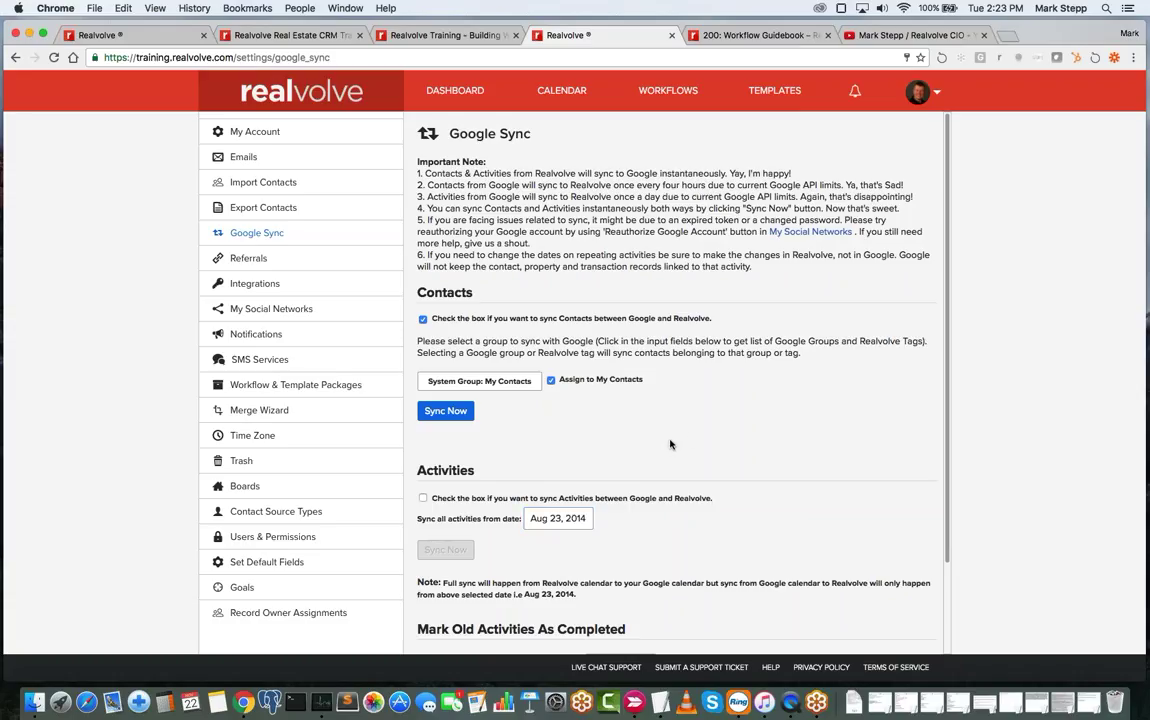
pyautogui.click(560, 91)
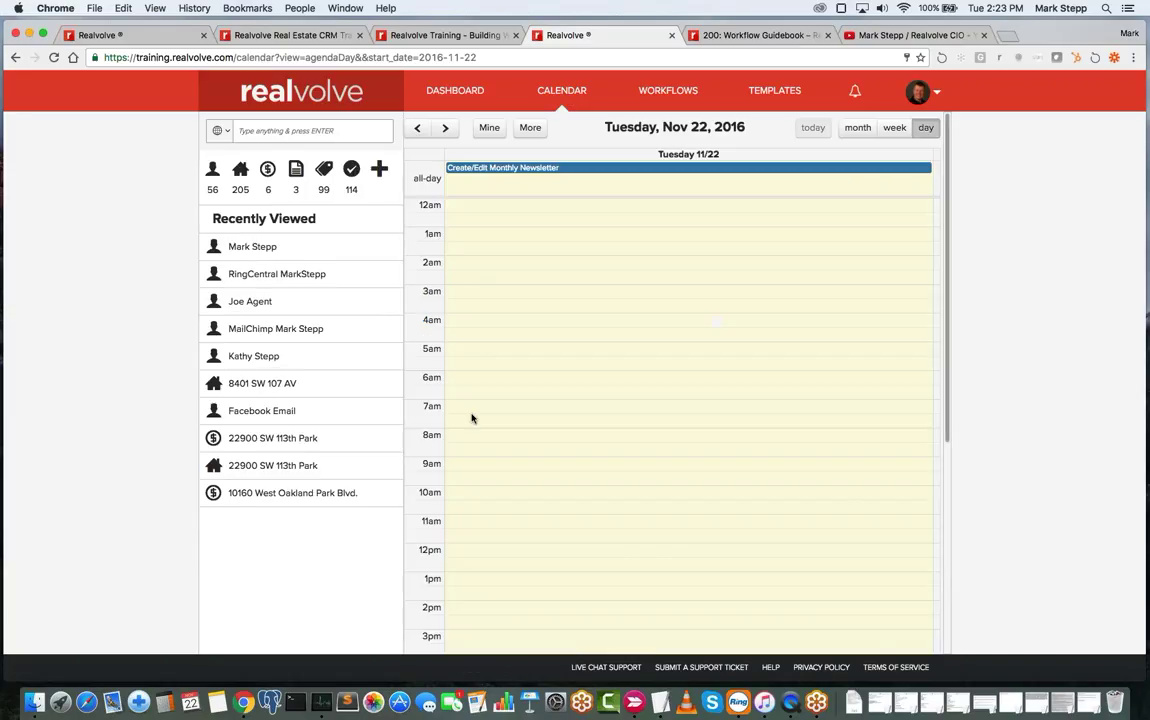
# - Create a 7:00–8:00 to-do titled 'test' on Nov 22, 2016 and open it for editing
pyautogui.moveTo(475, 416); pyautogui.dragTo(475, 424)
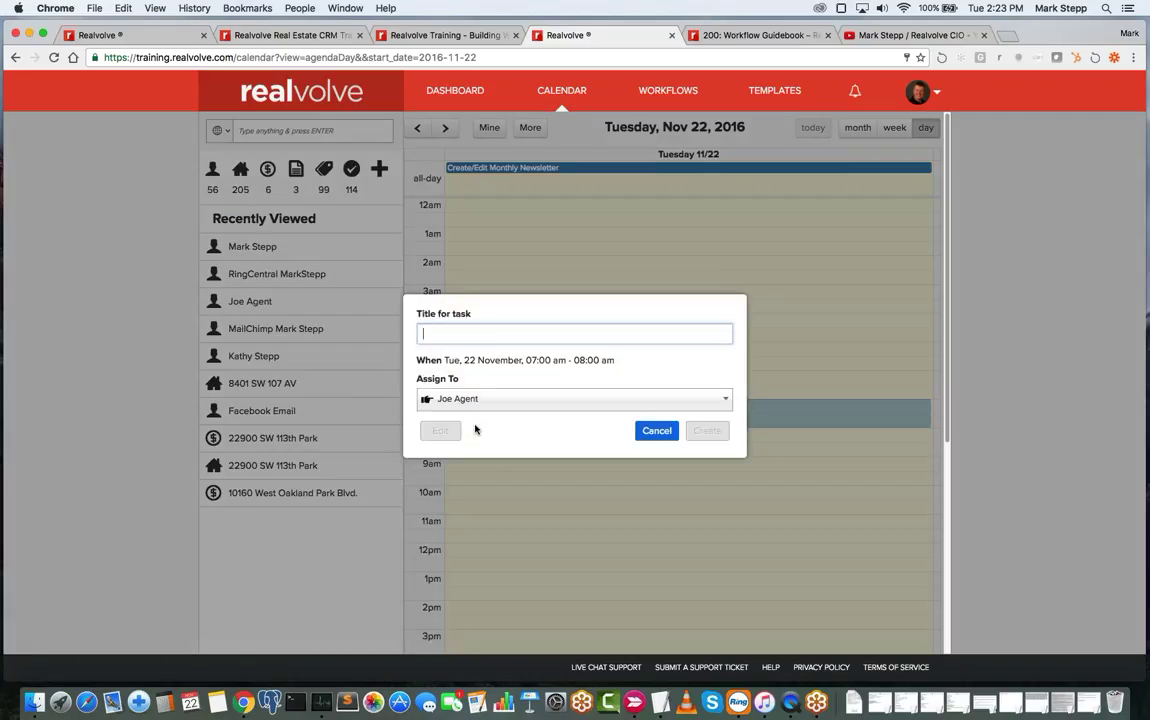
pyautogui.write('ts')
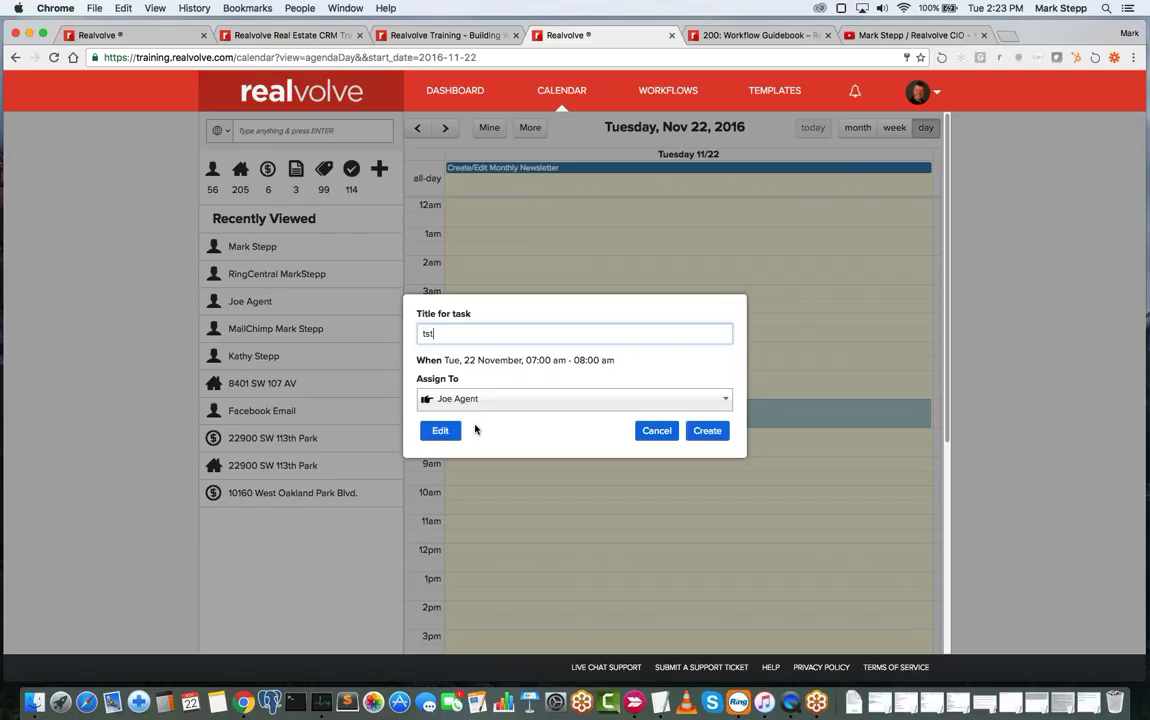
pyautogui.write('test')
pyautogui.press('BackSpace')
pyautogui.press('BackSpace')
pyautogui.write('est')
pyautogui.press('Return')
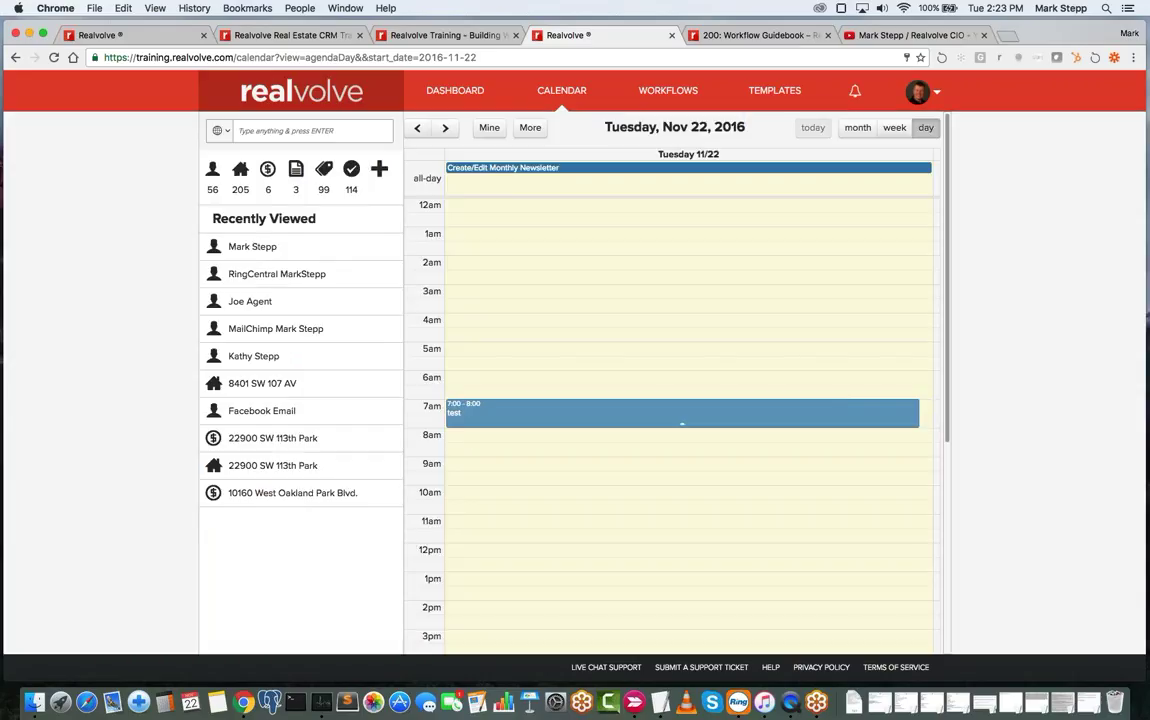
pyautogui.click(540, 420)
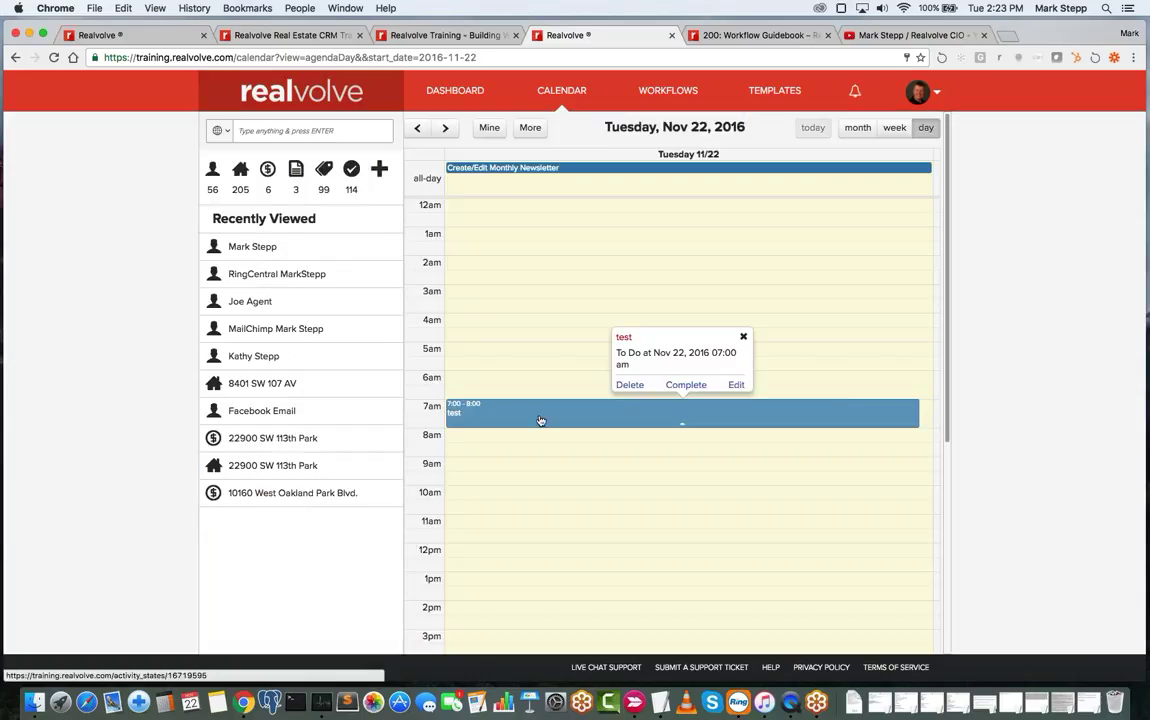
pyautogui.click(737, 386)
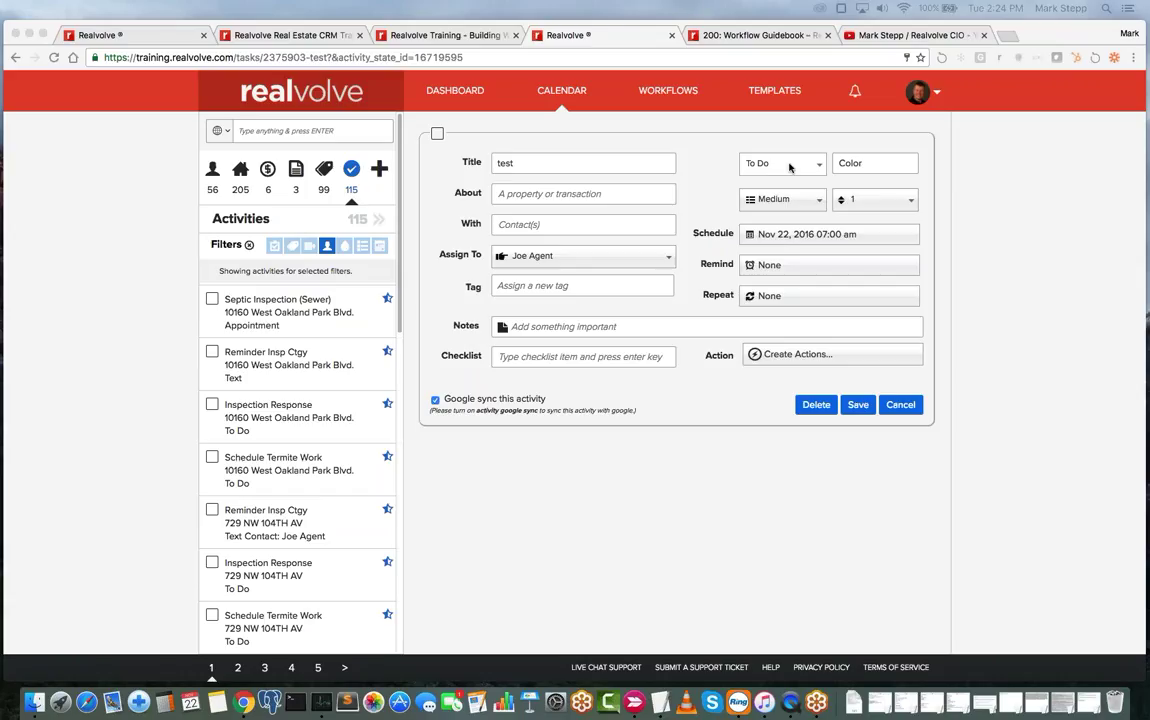
# - Search templates for 'newsletter' and open the Newsletter template in the Template Editor
pyautogui.click(781, 92)
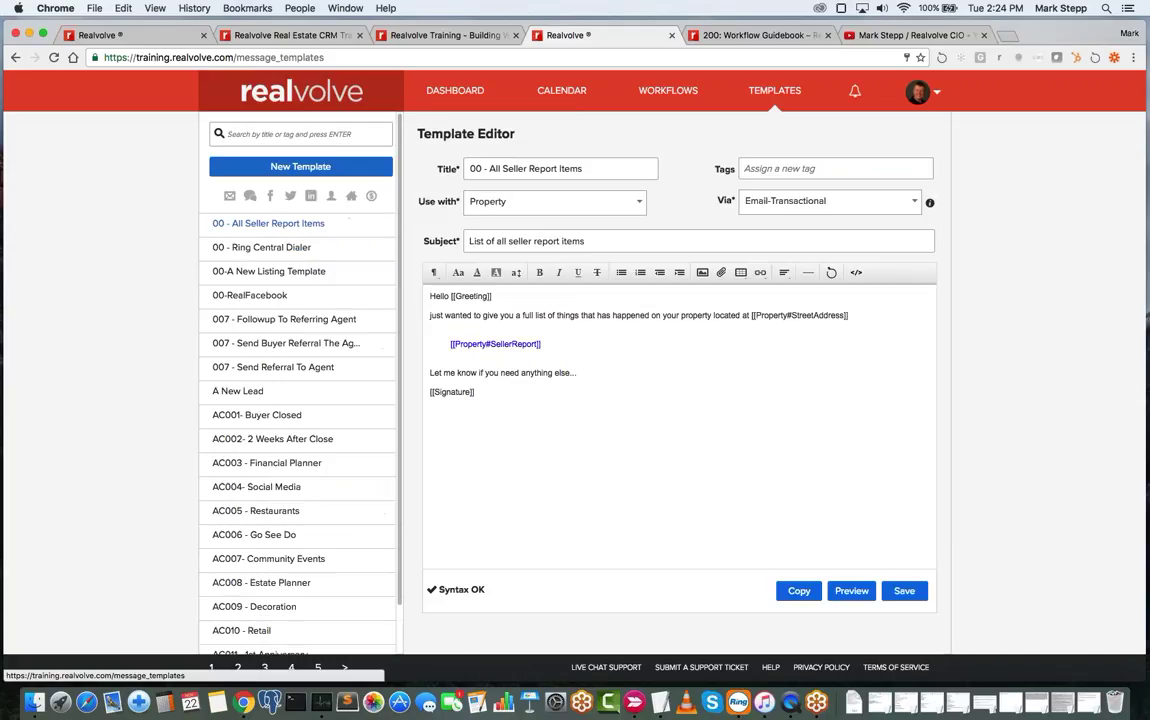
pyautogui.click(278, 134)
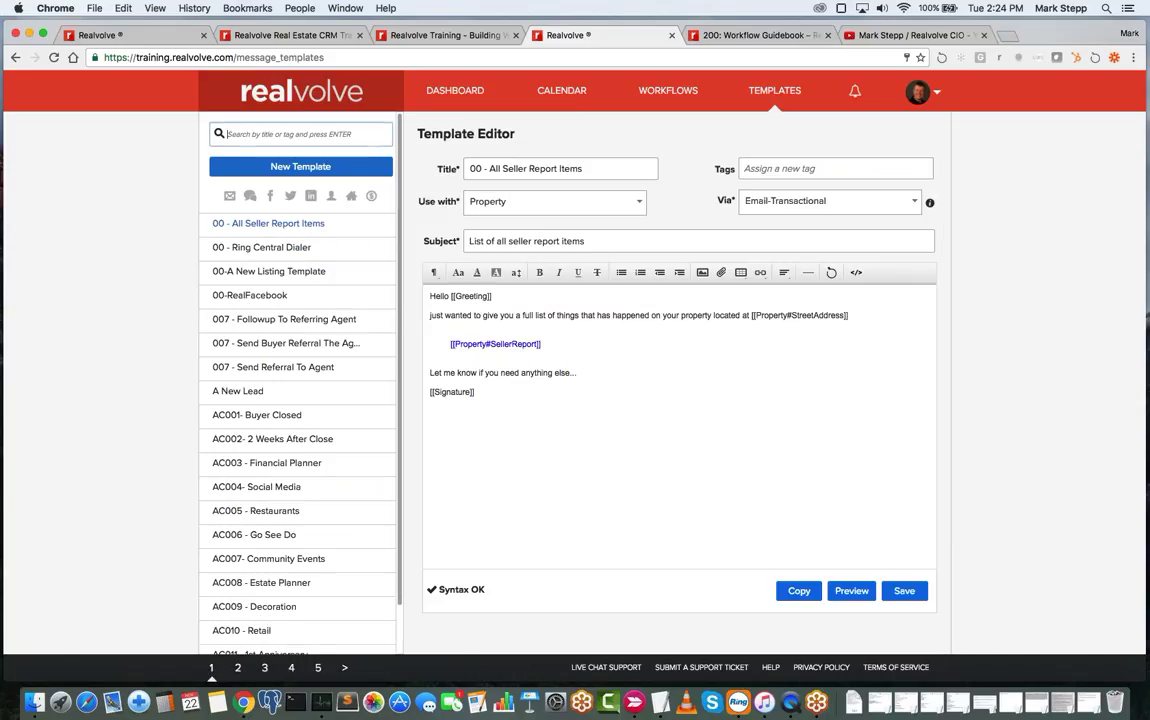
pyautogui.write('newsletter')
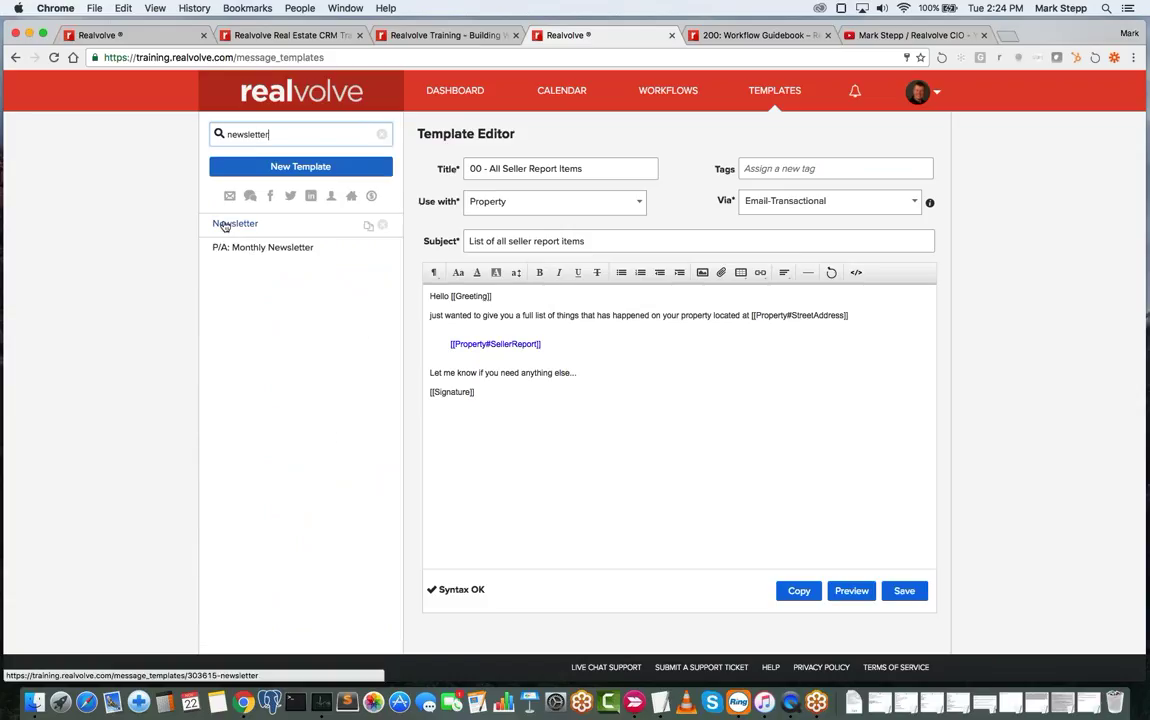
pyautogui.click(224, 225)
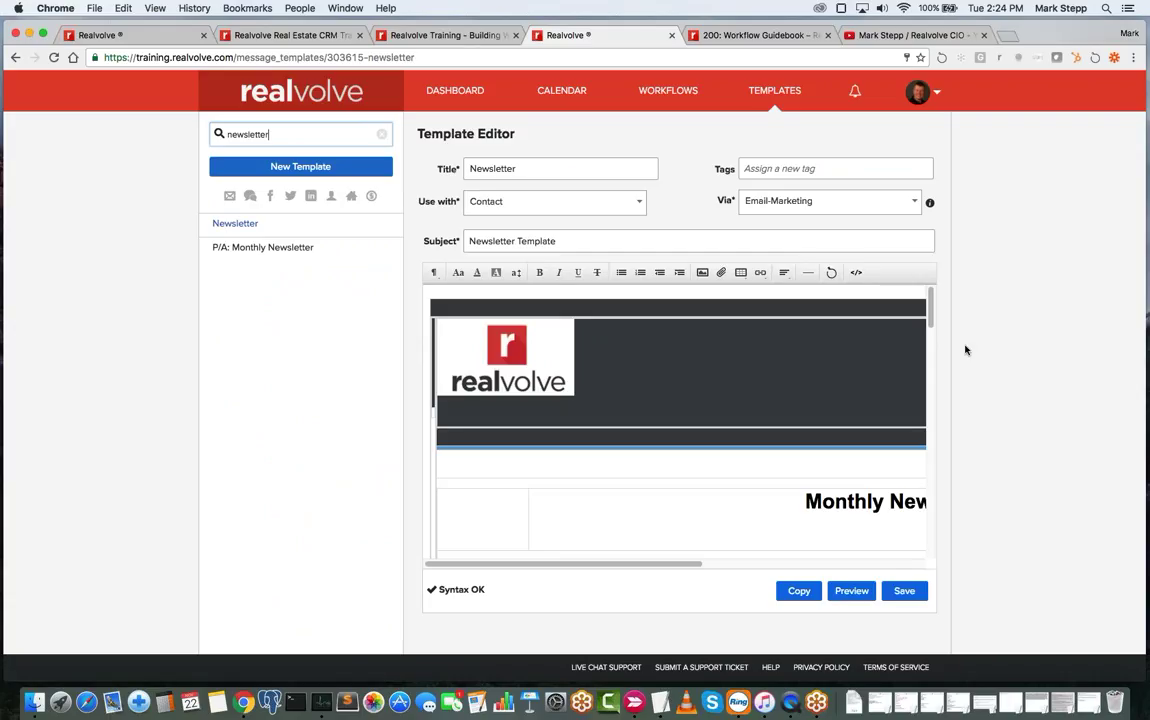
pyautogui.moveTo(929, 306)
pyautogui.mouseDown()
pyautogui.moveTo(926, 487)
pyautogui.moveTo(926, 305)
pyautogui.mouseUp()
pyautogui.moveTo(929, 304)
pyautogui.mouseDown()
pyautogui.moveTo(930, 393)
pyautogui.moveTo(929, 294)
pyautogui.mouseUp()
pyautogui.moveTo(688, 568); pyautogui.dragTo(593, 565)
pyautogui.moveTo(932, 303)
pyautogui.mouseDown()
pyautogui.moveTo(938, 503)
pyautogui.moveTo(932, 291)
pyautogui.mouseUp()
pyautogui.click(857, 274)
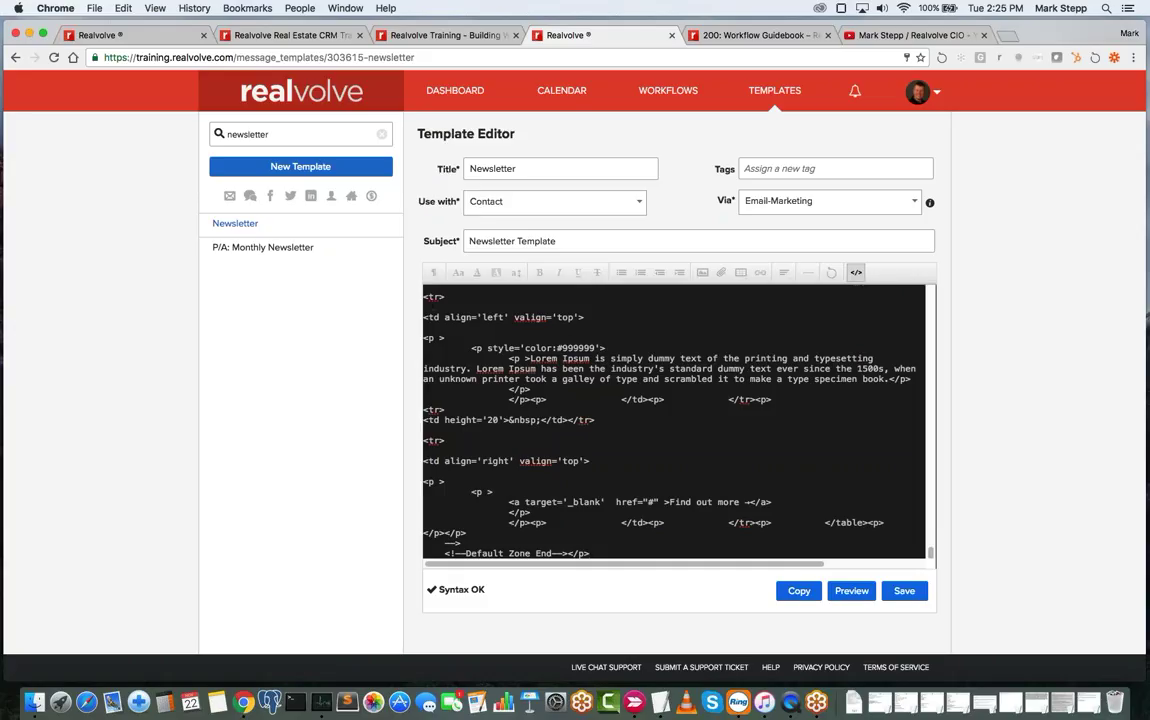
pyautogui.press('super+a')
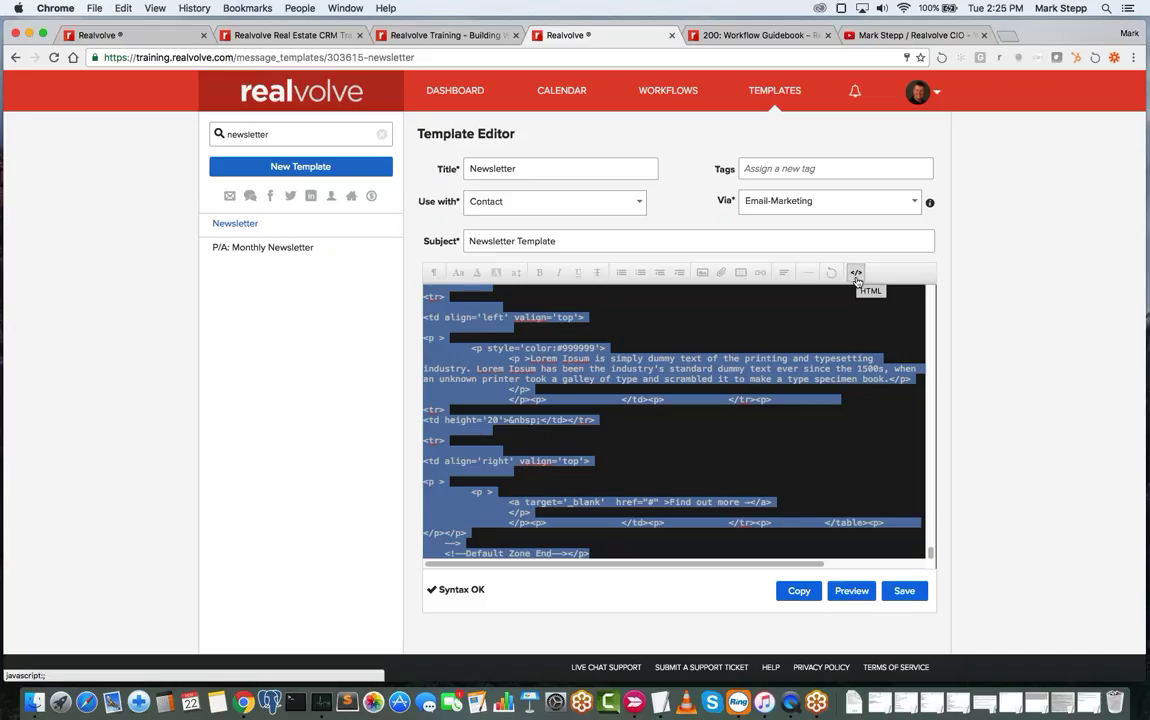
pyautogui.click(856, 274)
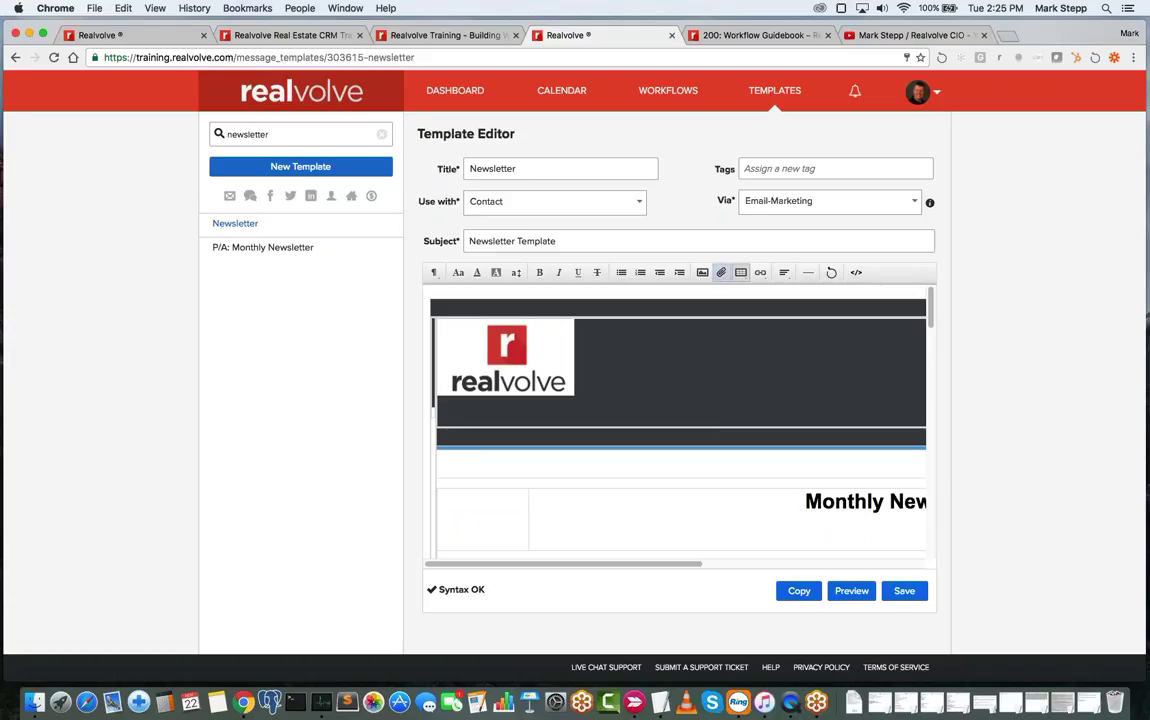
# - Cancel the Insert File dialog without attaching anything and return to the Workflow Editor
pyautogui.click(722, 276)
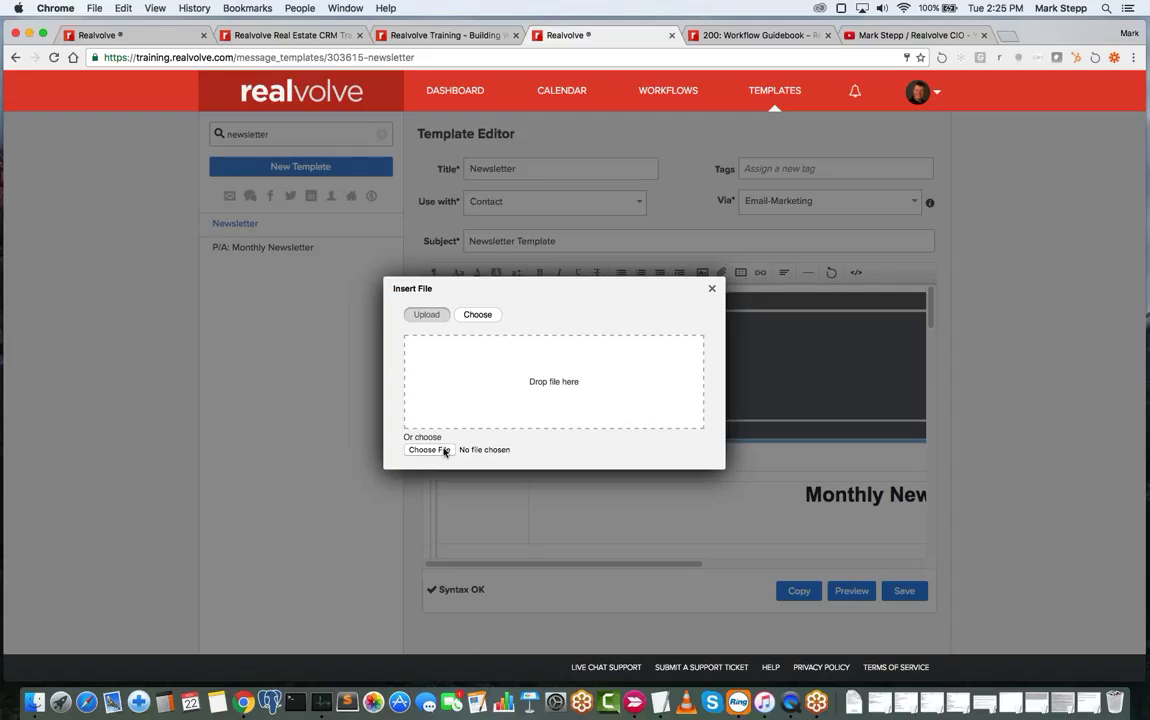
pyautogui.click(713, 289)
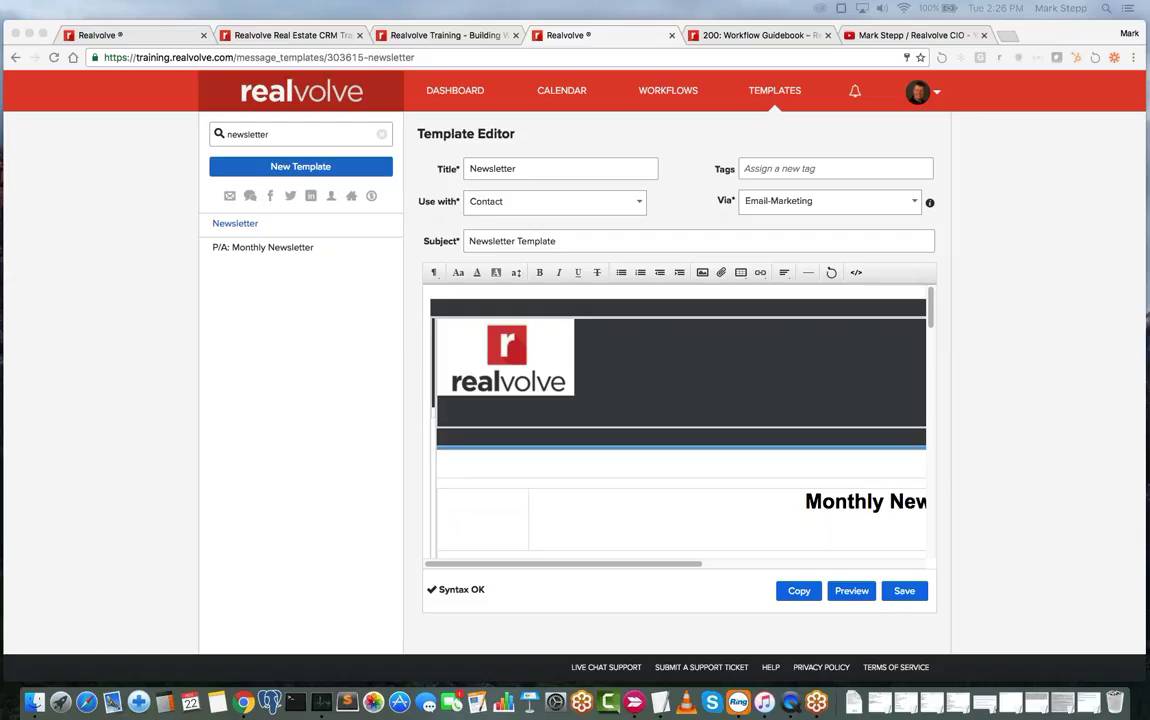
pyautogui.click(660, 91)
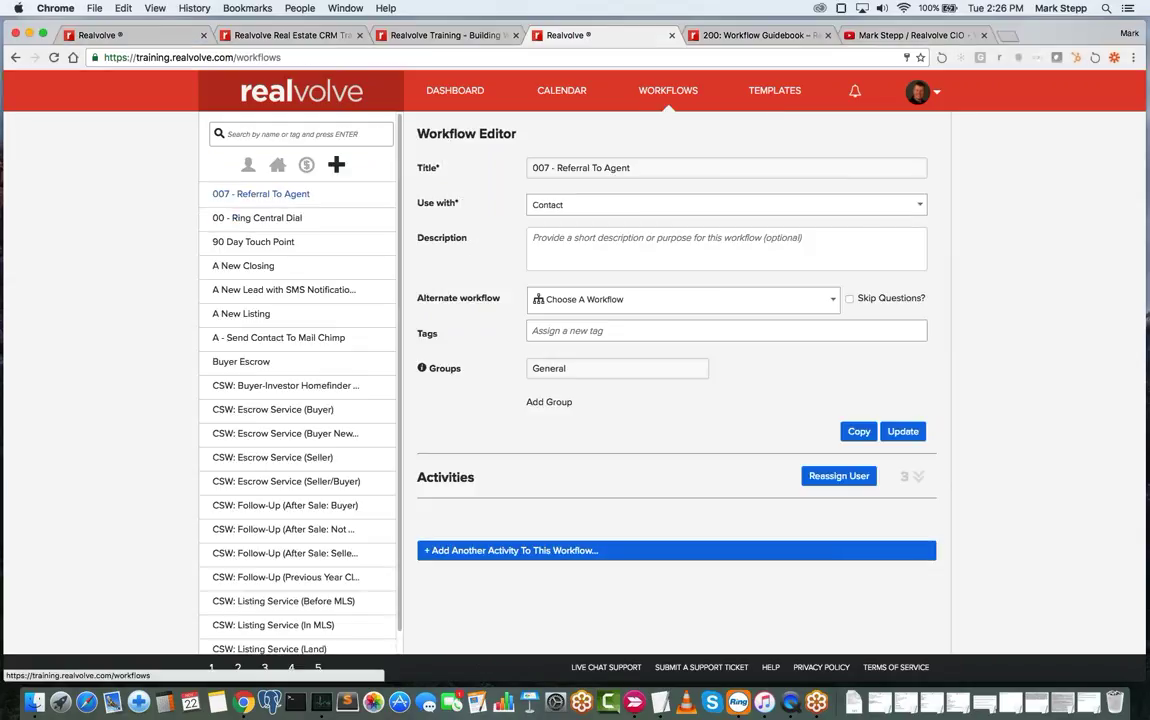
# - Show the dashboard with its 56 contacts, 205 properties and Recently Viewed list
pyautogui.click(462, 91)
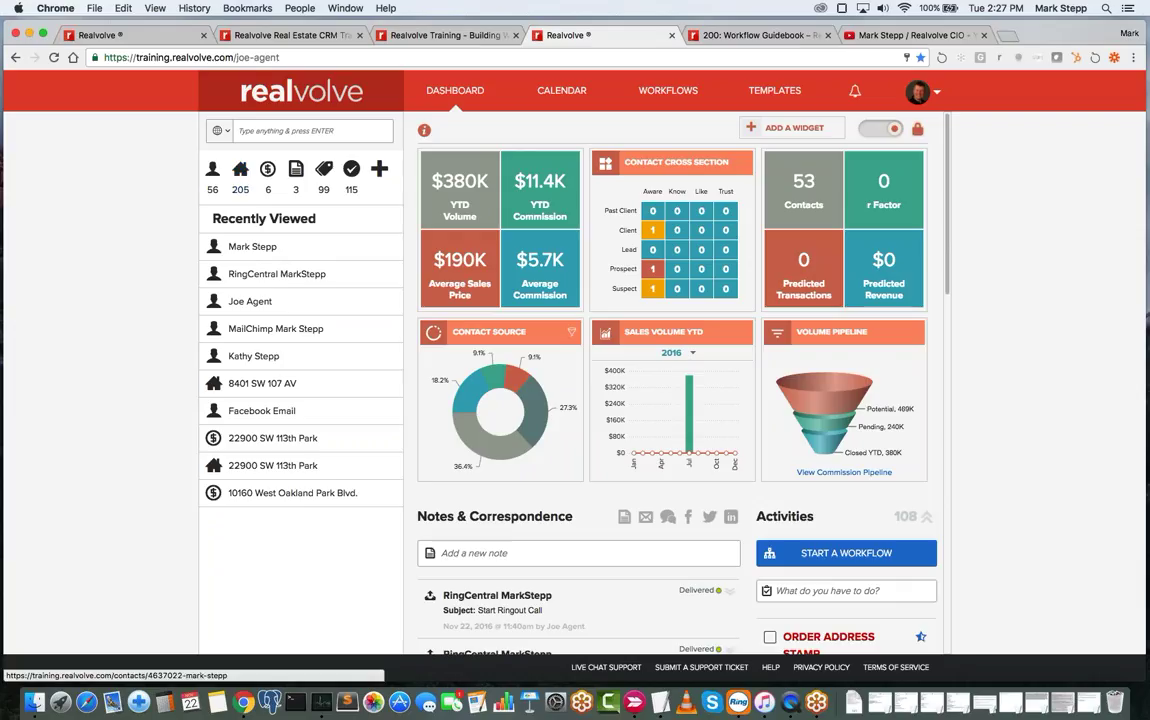
pyautogui.click(241, 175)
pyautogui.click(256, 302)
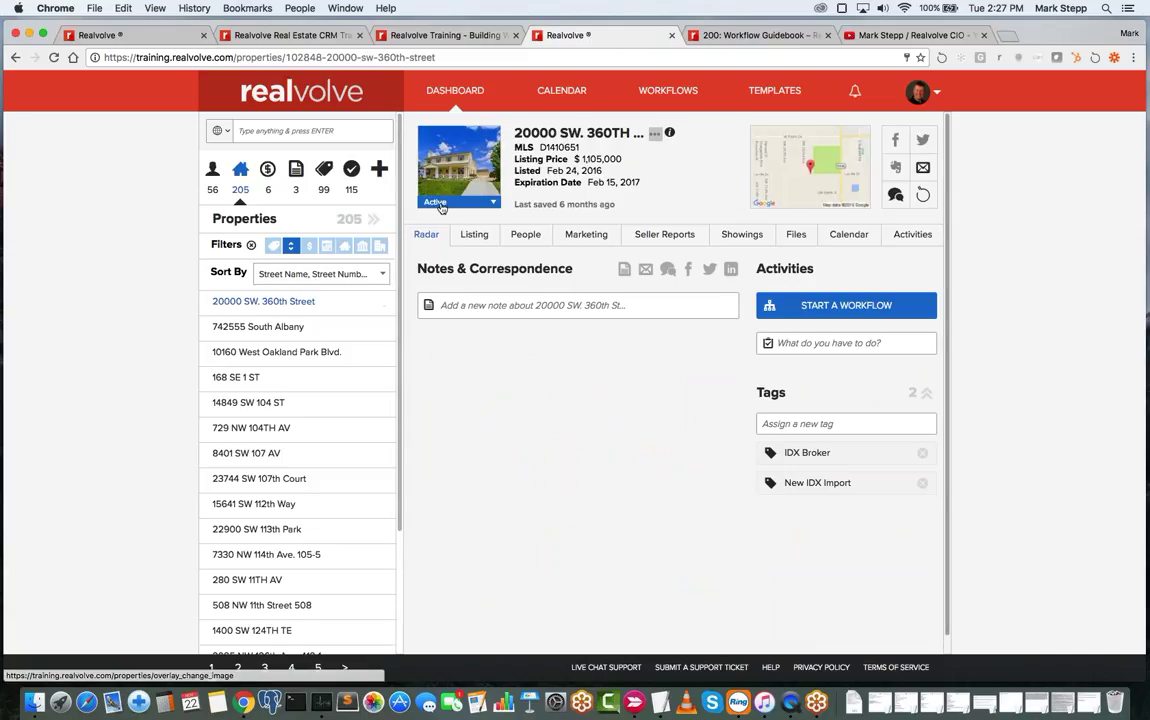
pyautogui.click(438, 203)
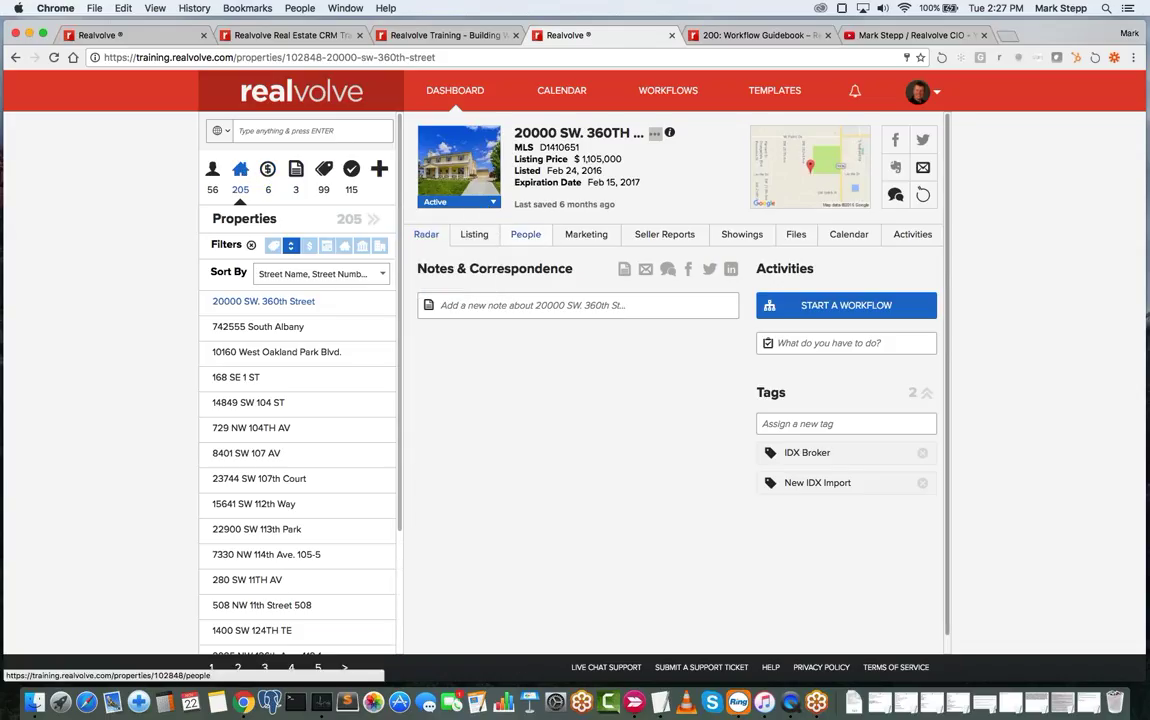
# - Review the property's Listing details, including MLS info and important dates
pyautogui.click(475, 235)
pyautogui.scroll(-10, 826, 470)
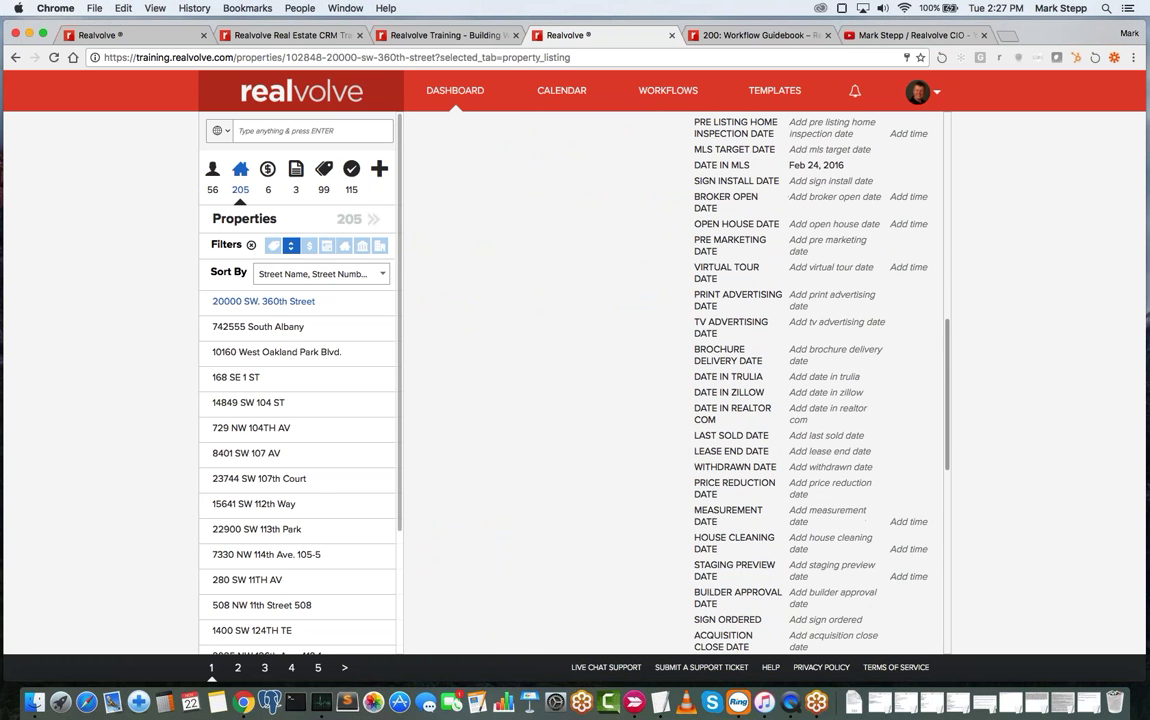
pyautogui.scroll(-3, 766, 362)
pyautogui.scroll(3, 766, 362)
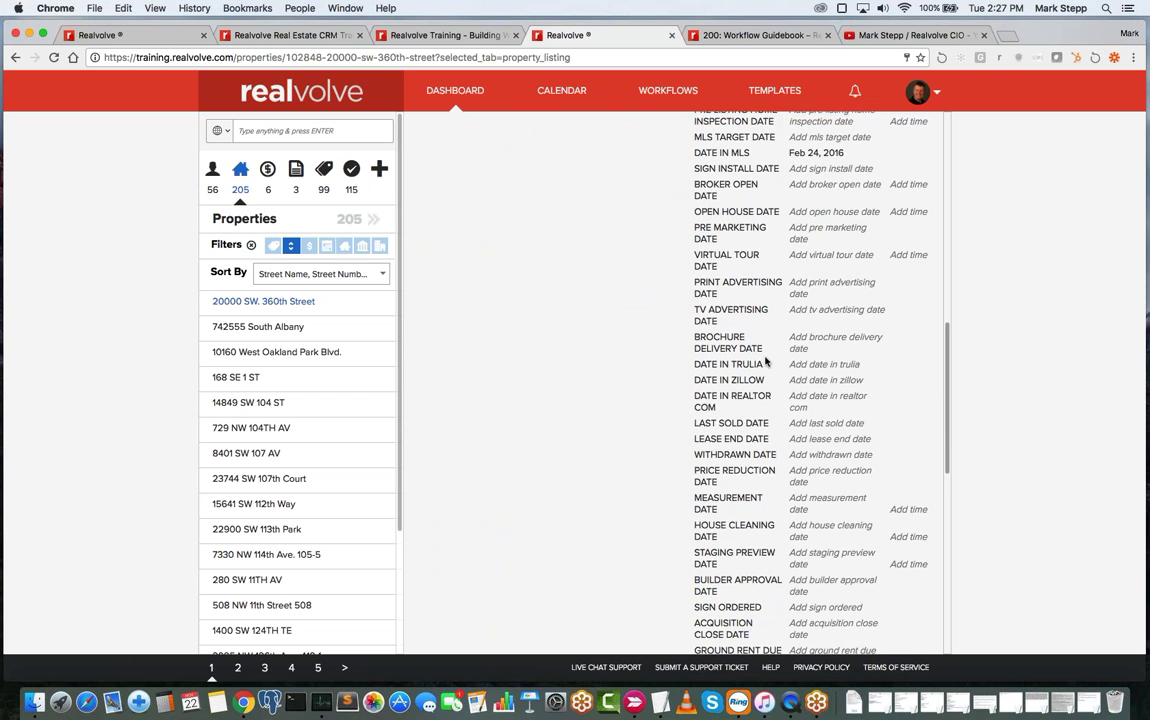
pyautogui.scroll(10, 766, 362)
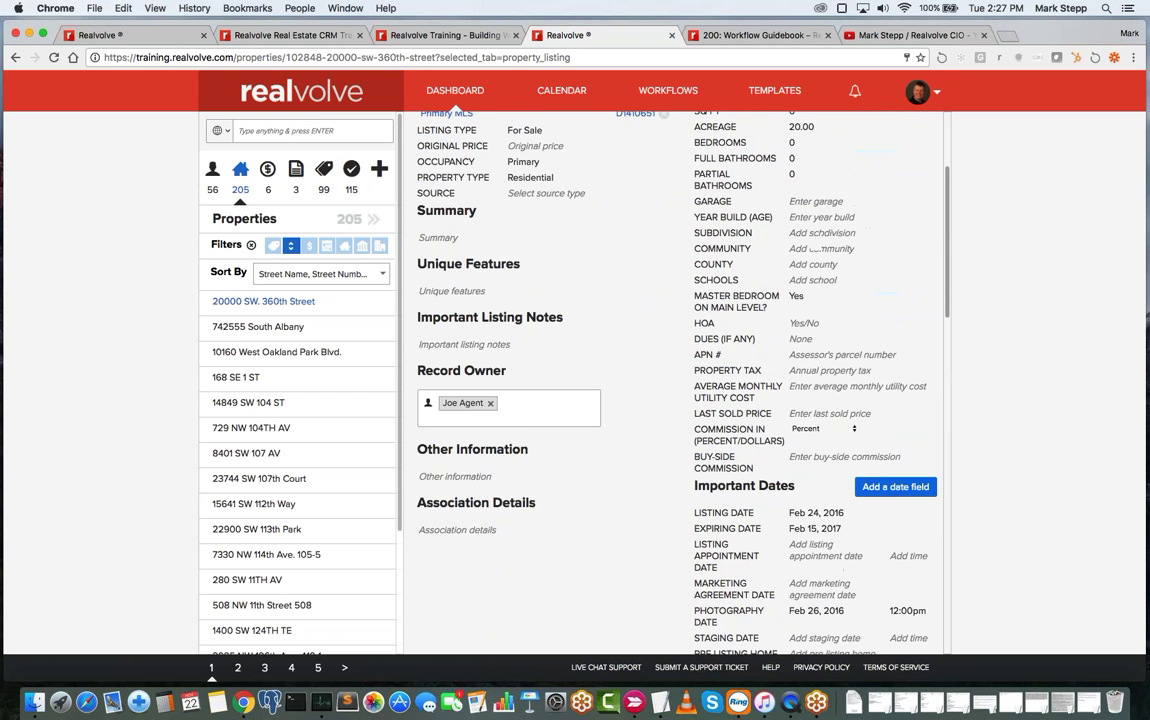
pyautogui.scroll(4, 766, 362)
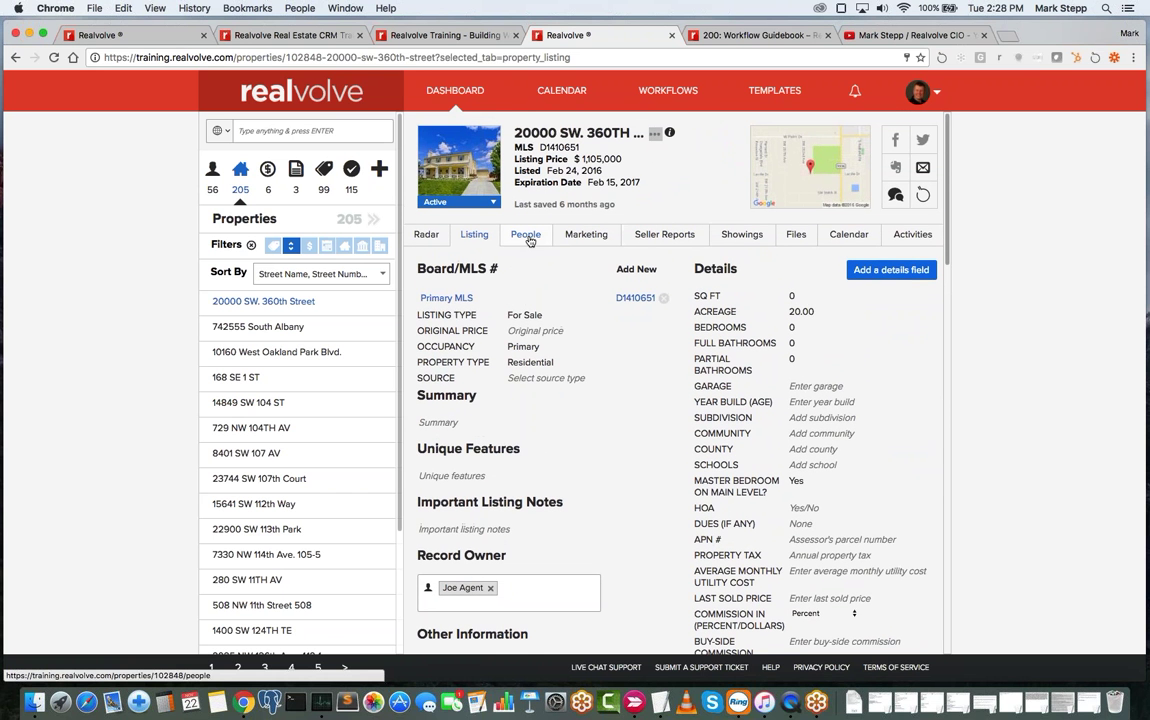
# - View the listing's photographer and seller contacts on its People tab, then return to Workflows
pyautogui.click(527, 236)
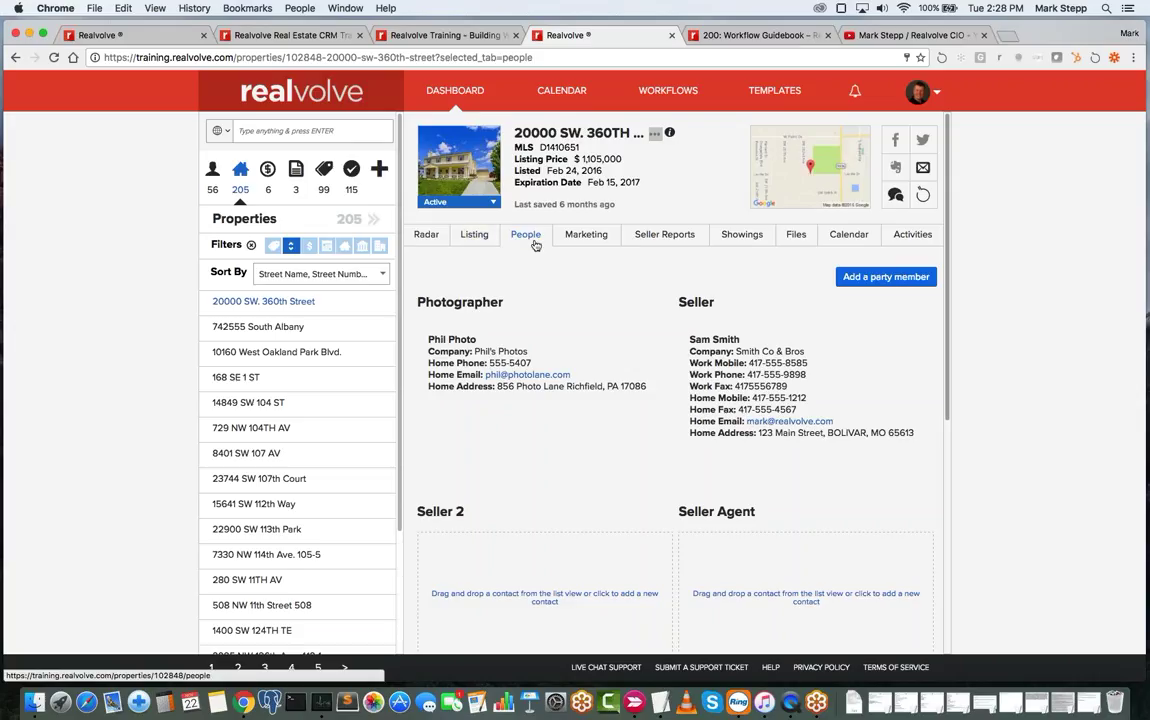
pyautogui.moveTo(596, 369)
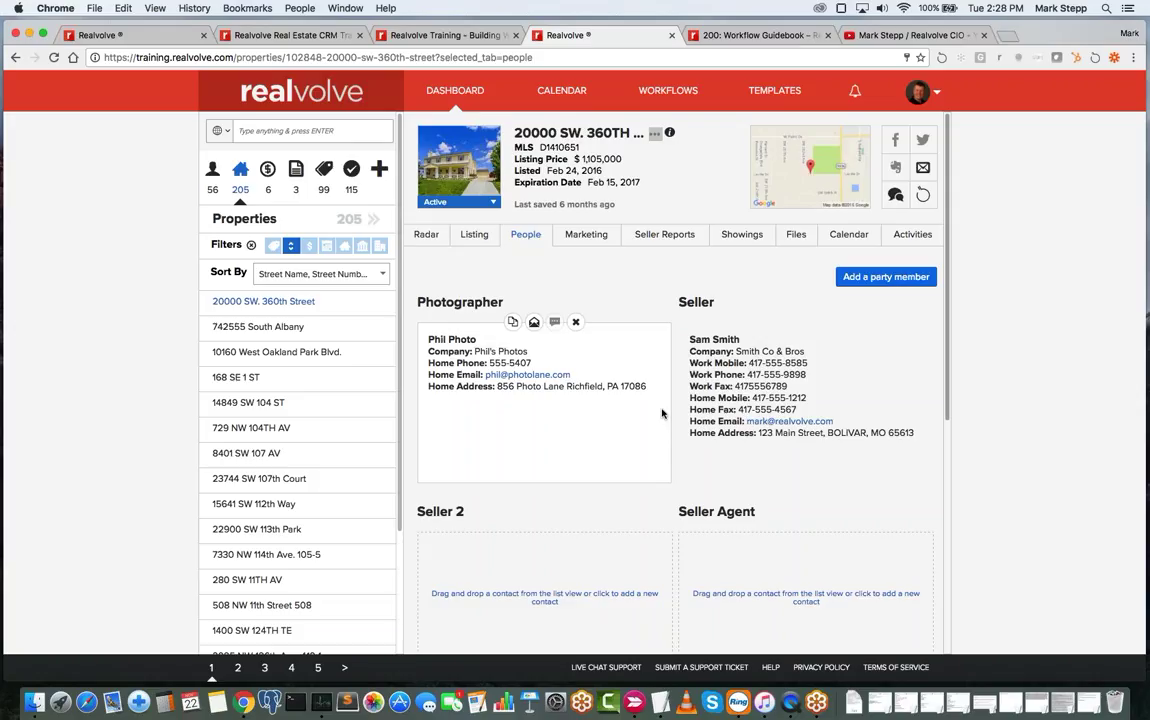
pyautogui.click(668, 91)
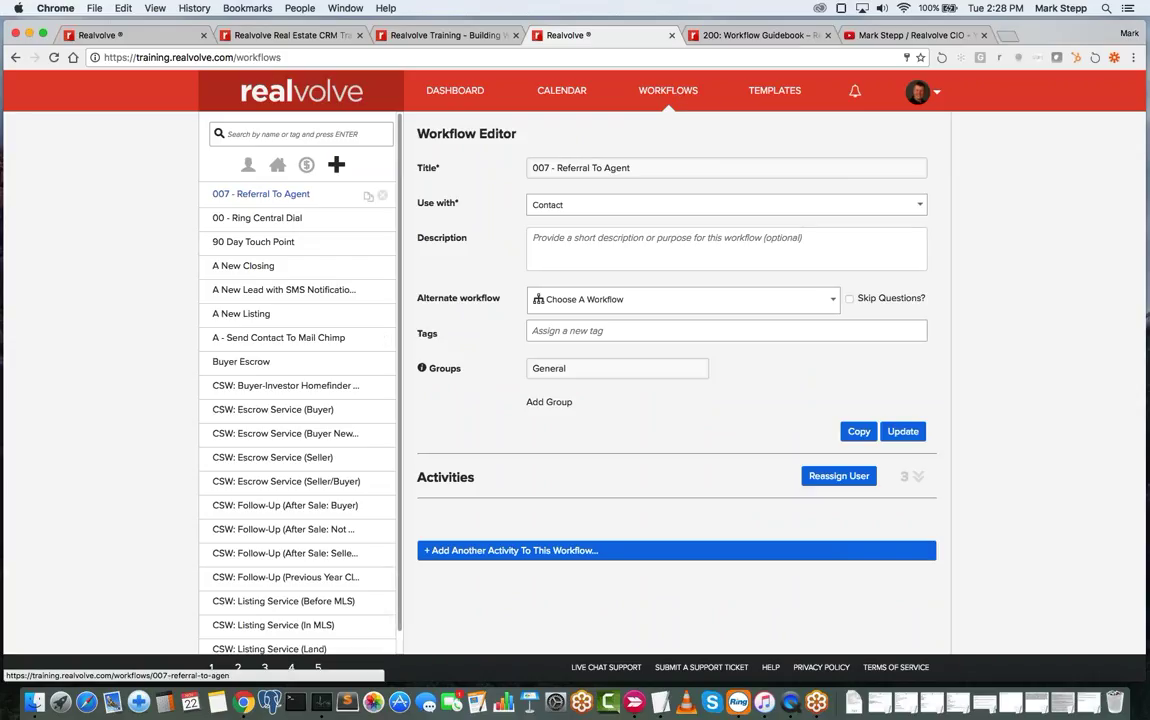
# - Search the workflows for 'diggs' and open DIGGS: Listing Escrow
pyautogui.scroll(-1, 318, 344)
pyautogui.scroll(1, 318, 344)
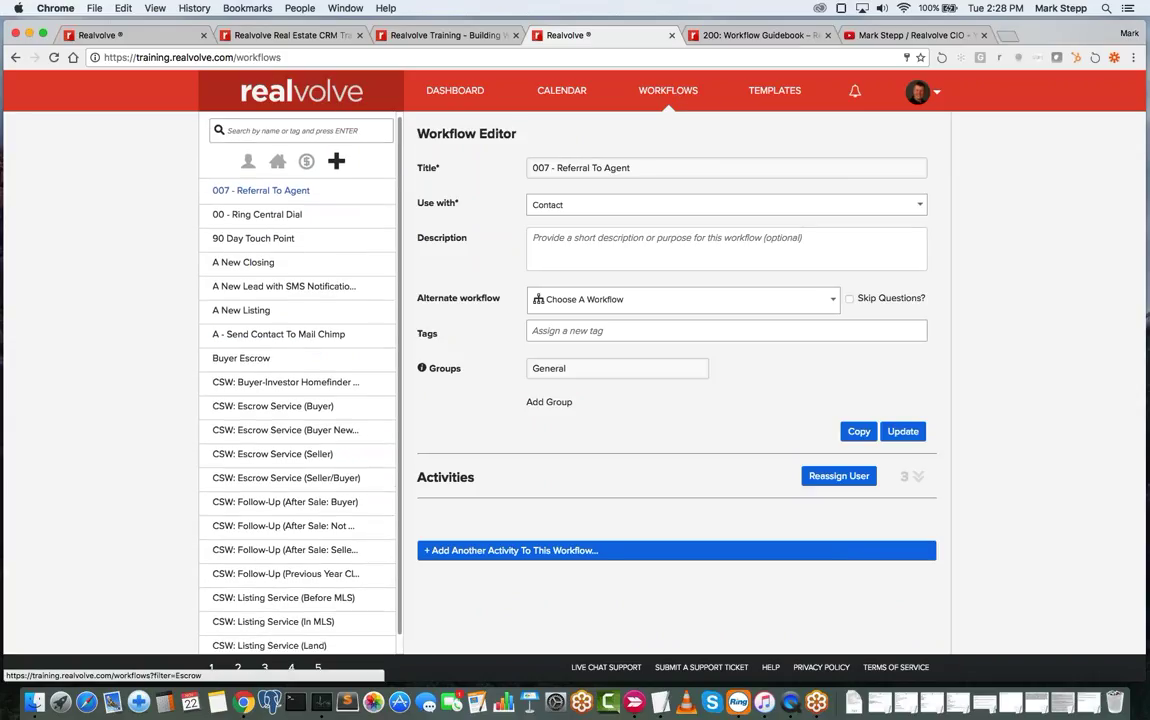
pyautogui.click(298, 134)
pyautogui.write('diggs')
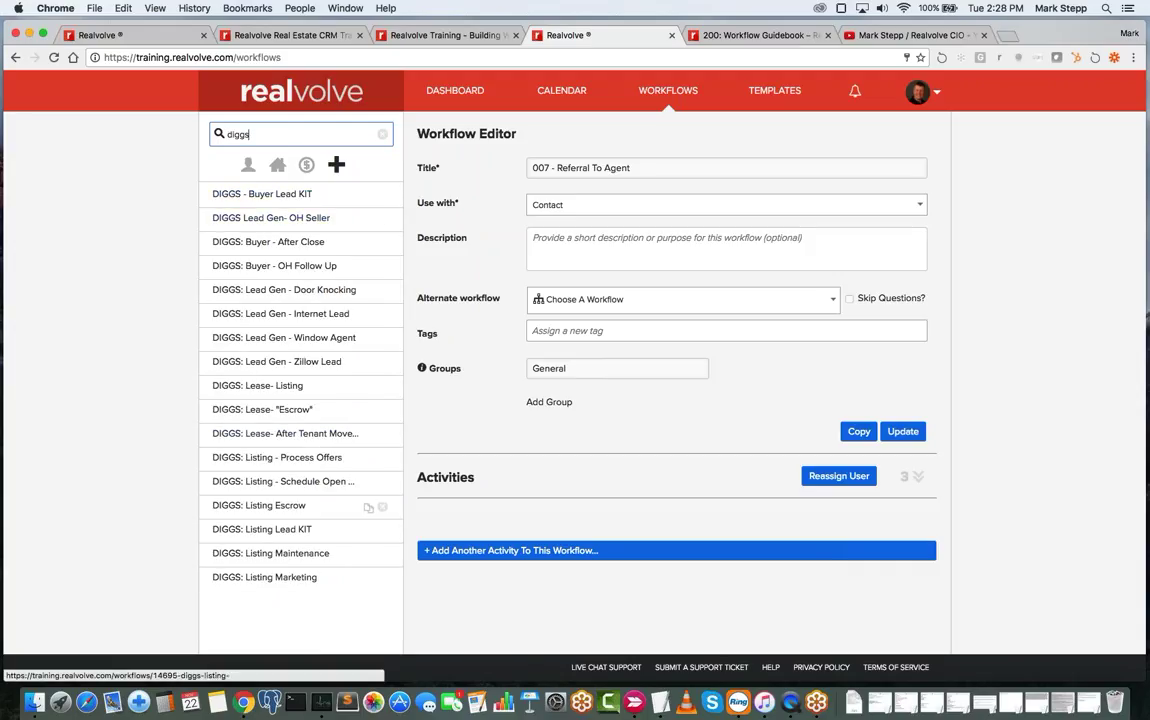
pyautogui.click(291, 509)
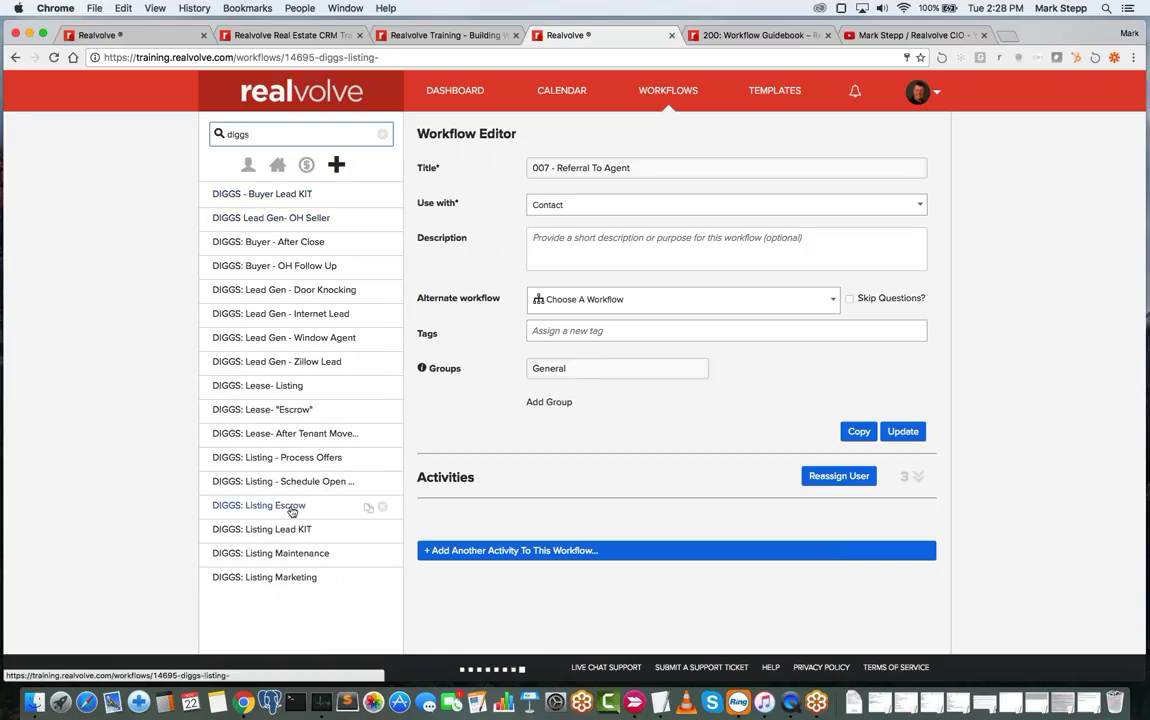
# - Expand the workflow's 57 activities and edit the 'Add Parties to Transaction' activity
pyautogui.scroll(-3, 920, 562)
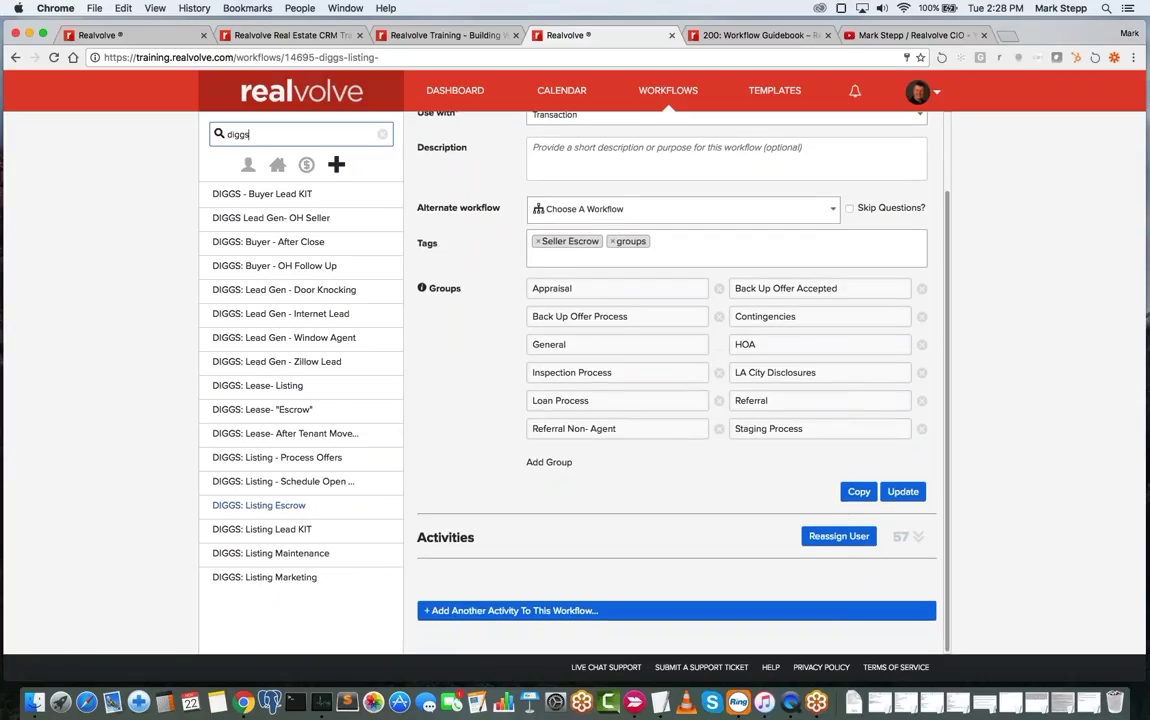
pyautogui.click(919, 540)
pyautogui.scroll(-5, 921, 544)
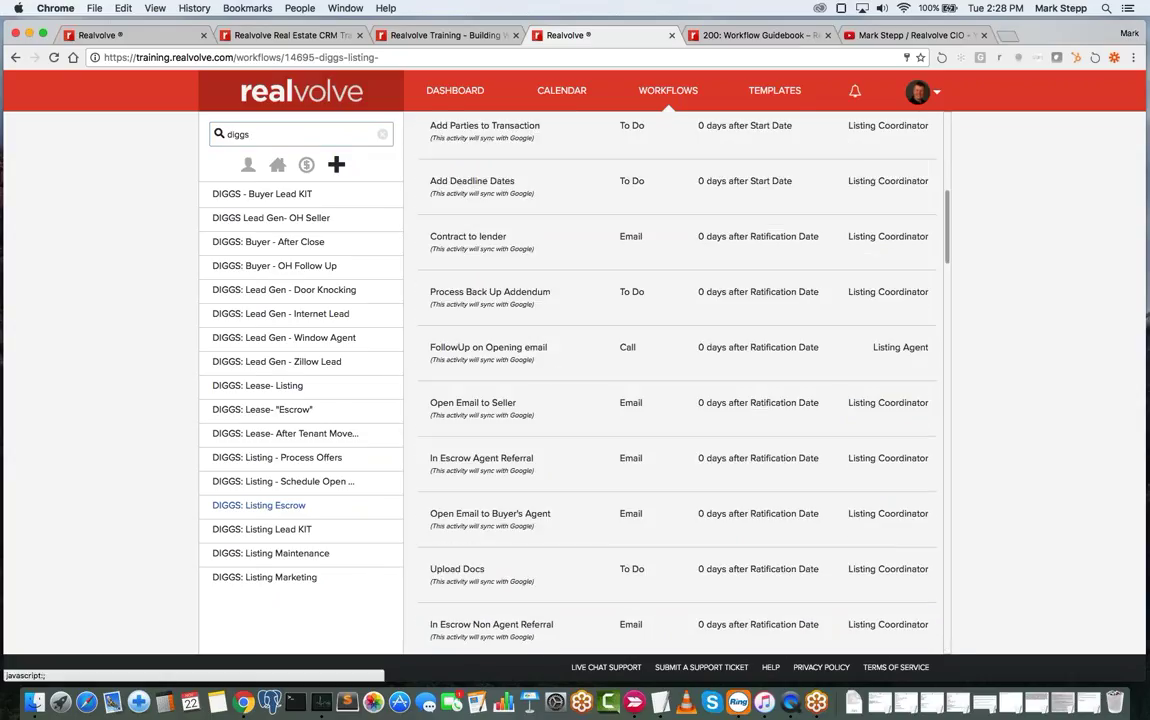
pyautogui.moveTo(737, 358)
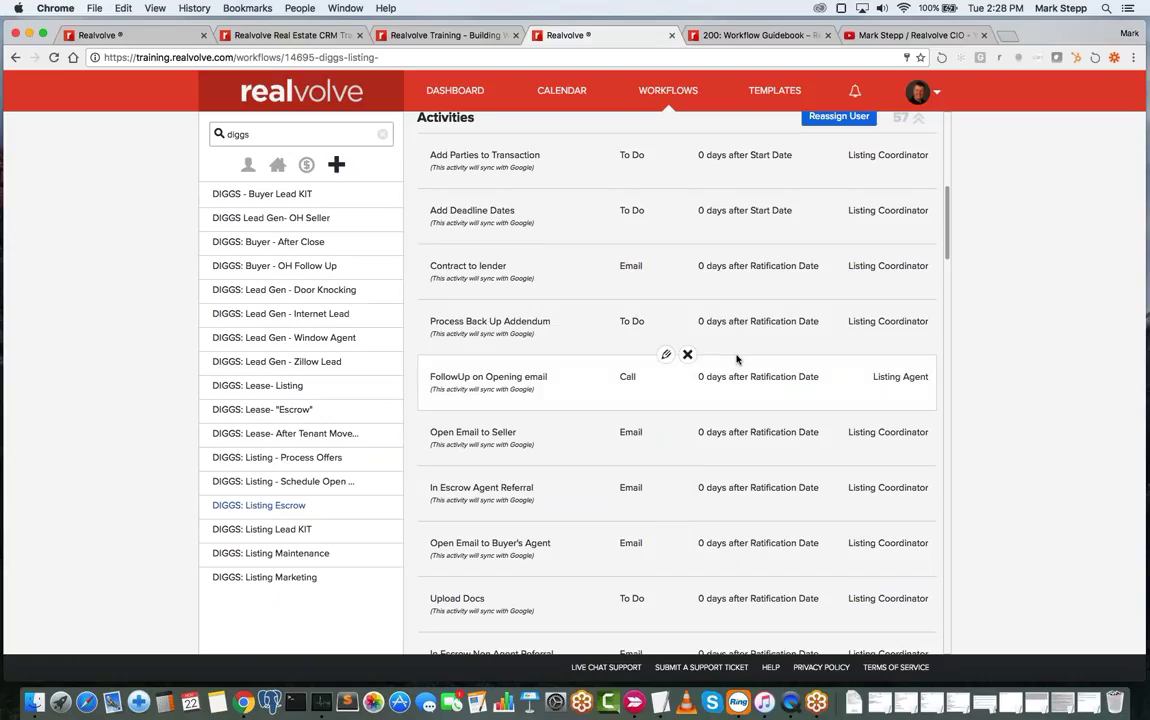
pyautogui.moveTo(707, 271)
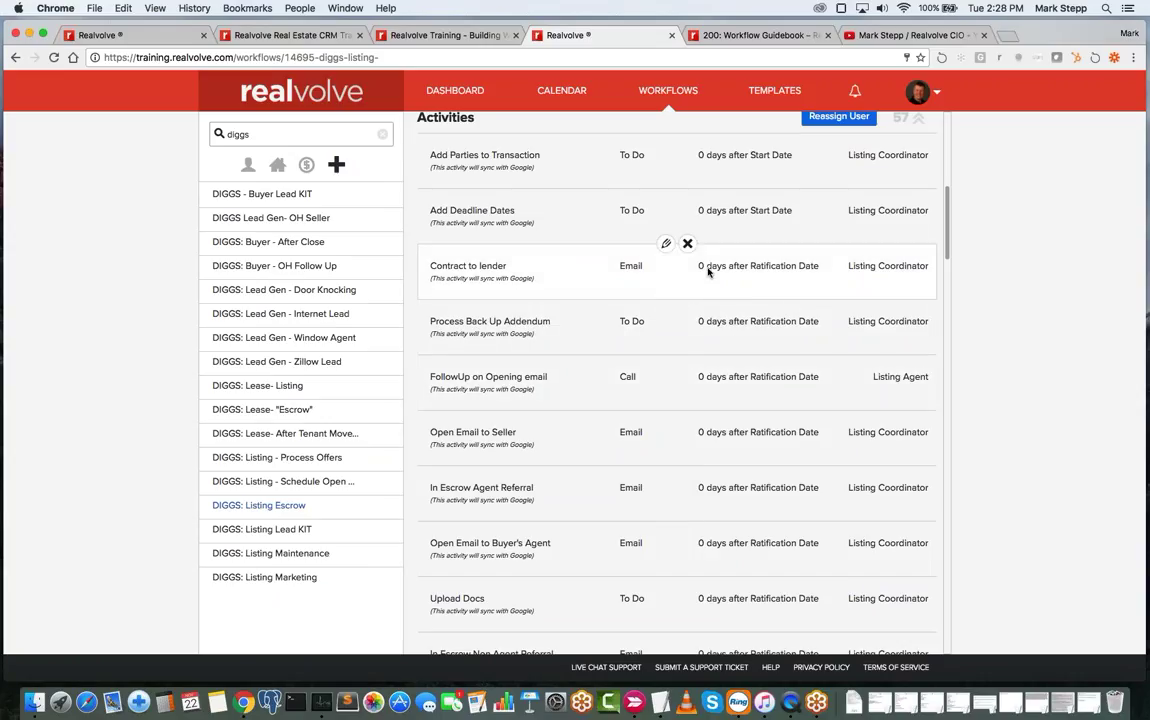
pyautogui.scroll(1, 690, 272)
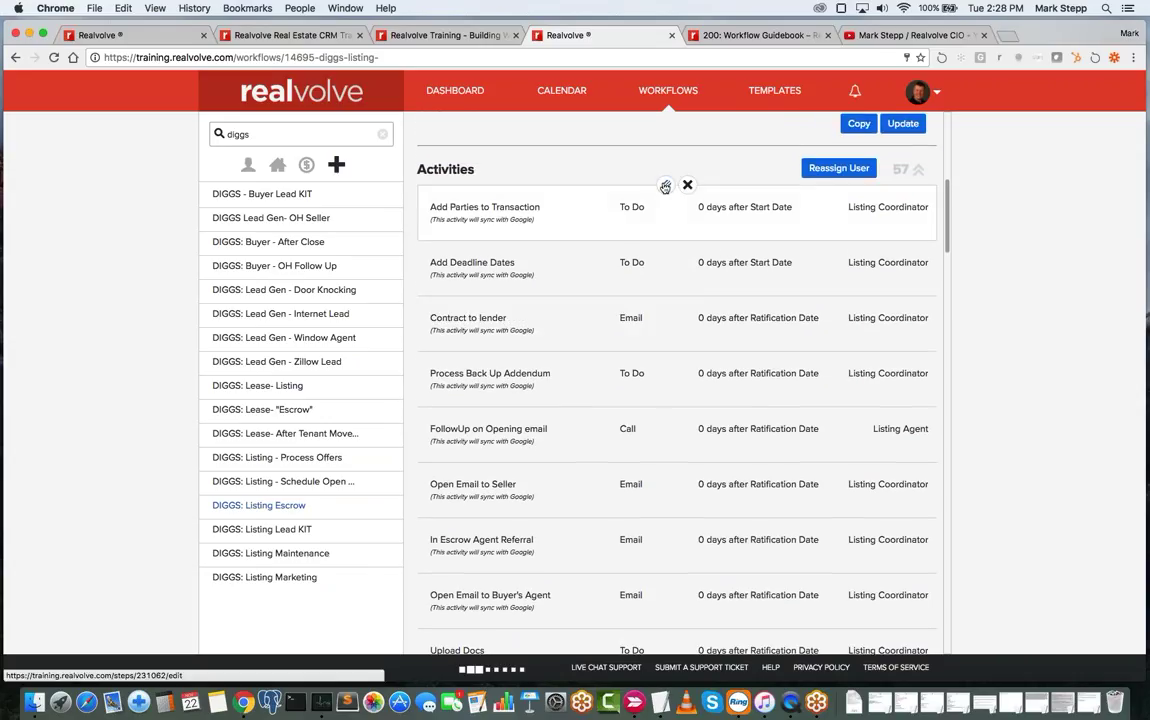
pyautogui.click(620, 205)
# - Edit the Add Deadline Dates activity and add 'sign in yard' as a checklist item
pyautogui.scroll(-2, 607, 210)
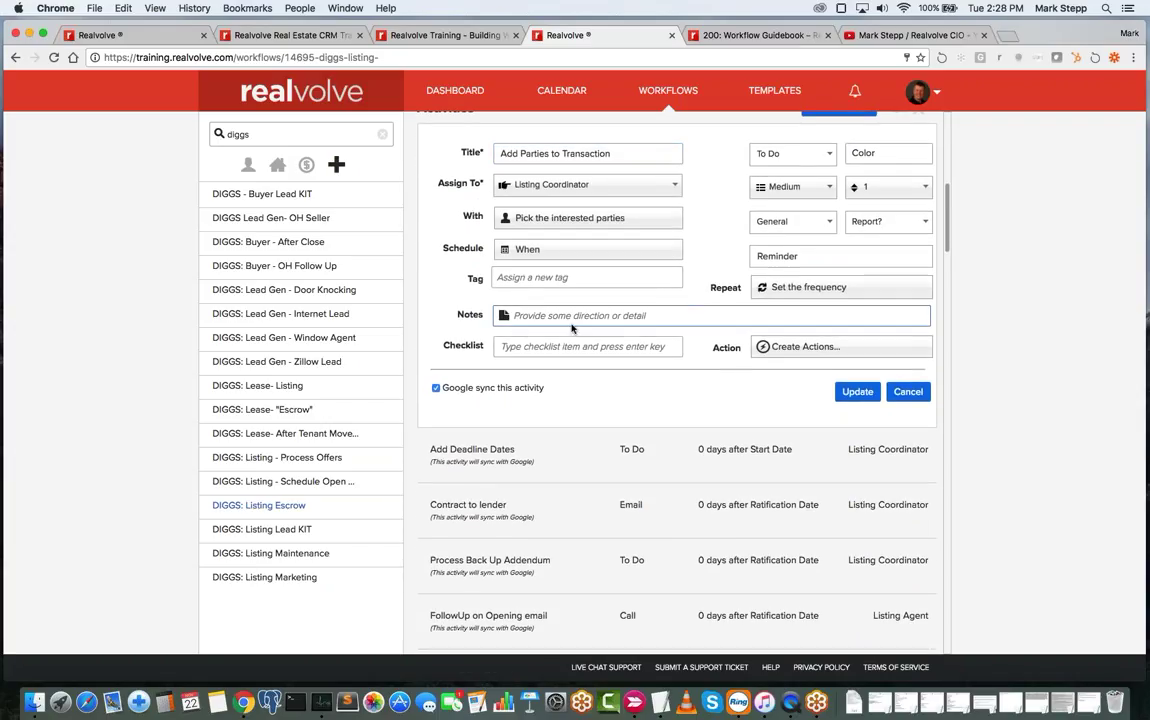
pyautogui.click(537, 350)
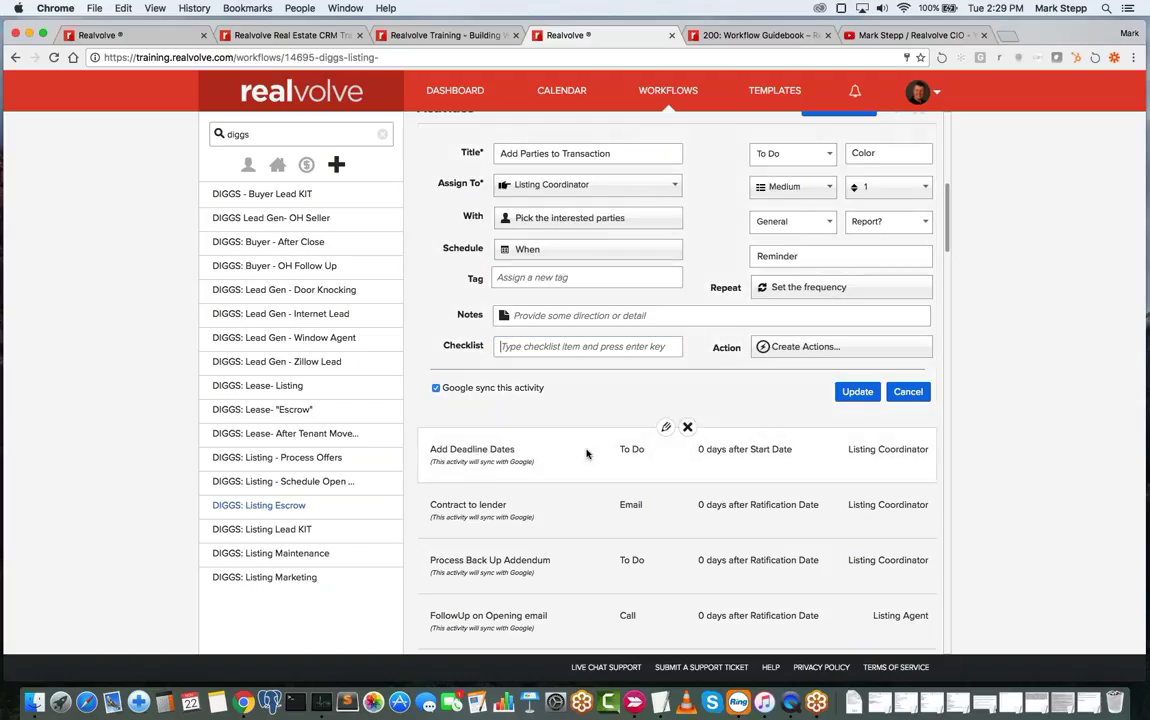
pyautogui.click(664, 427)
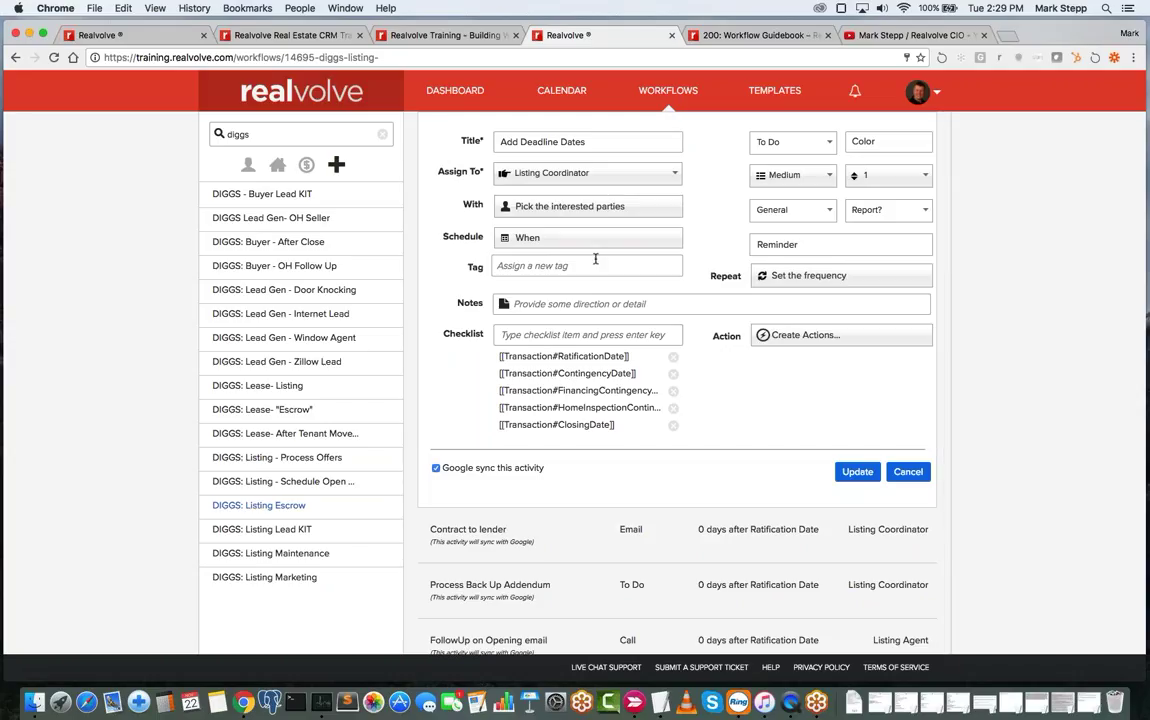
pyautogui.click(557, 142)
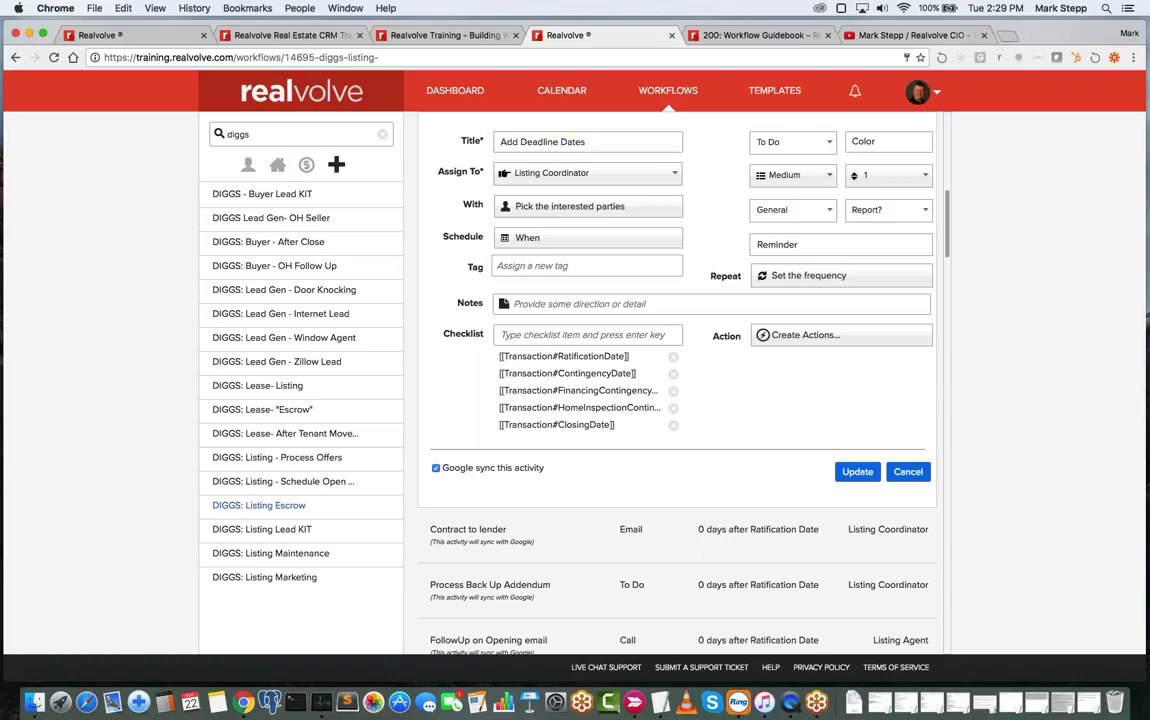
pyautogui.click(505, 334)
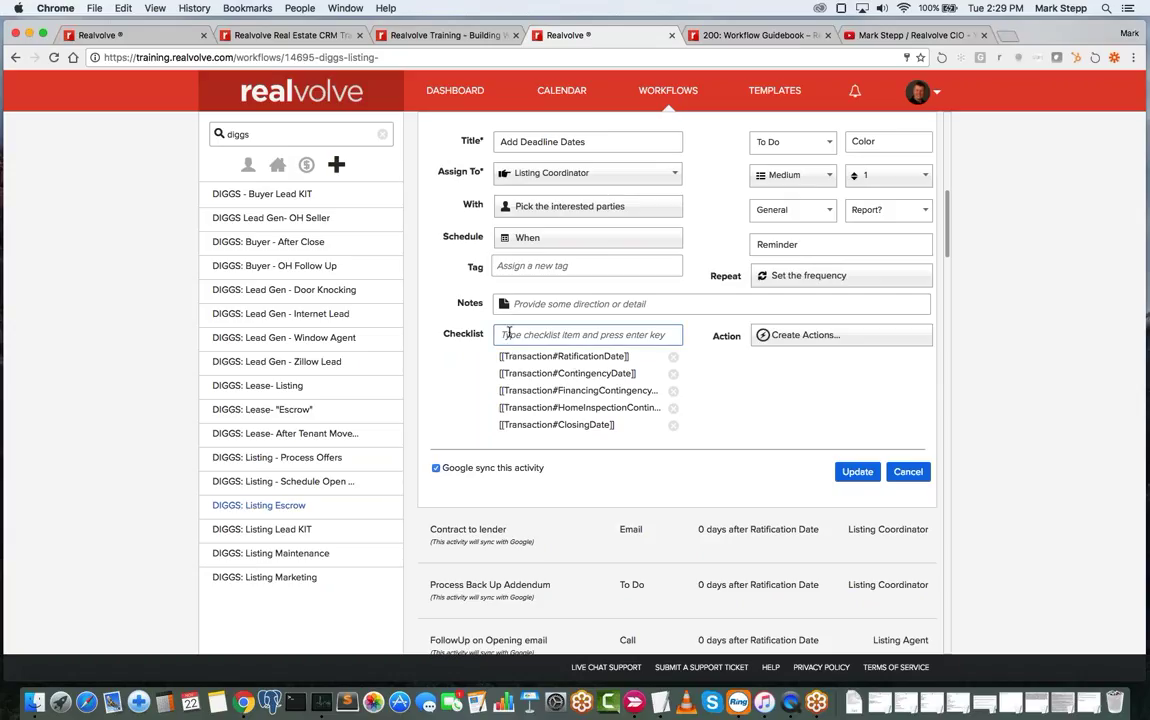
pyautogui.click(503, 356)
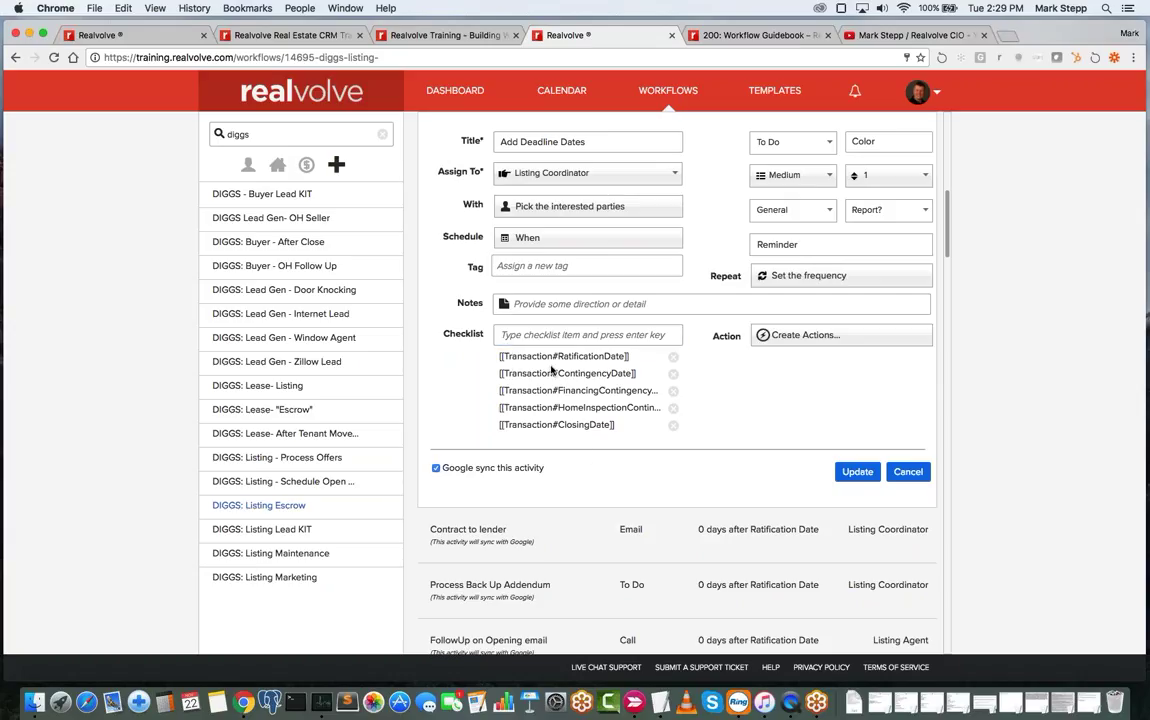
pyautogui.click(505, 334)
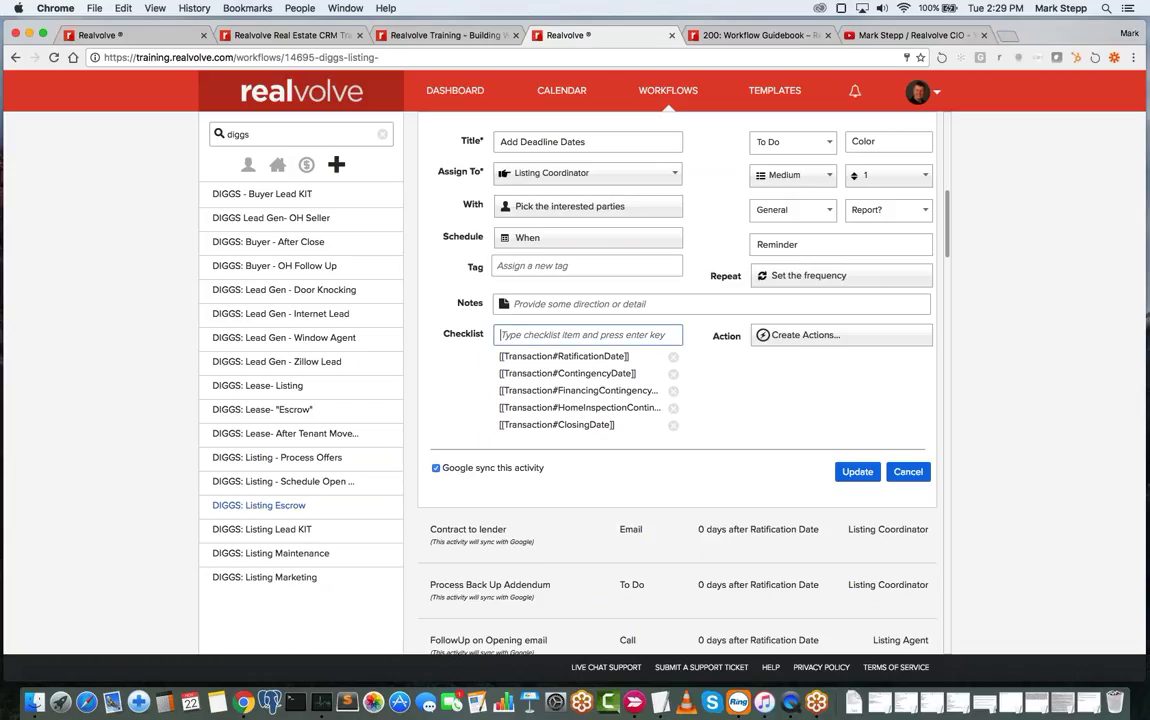
pyautogui.write('sign in ')
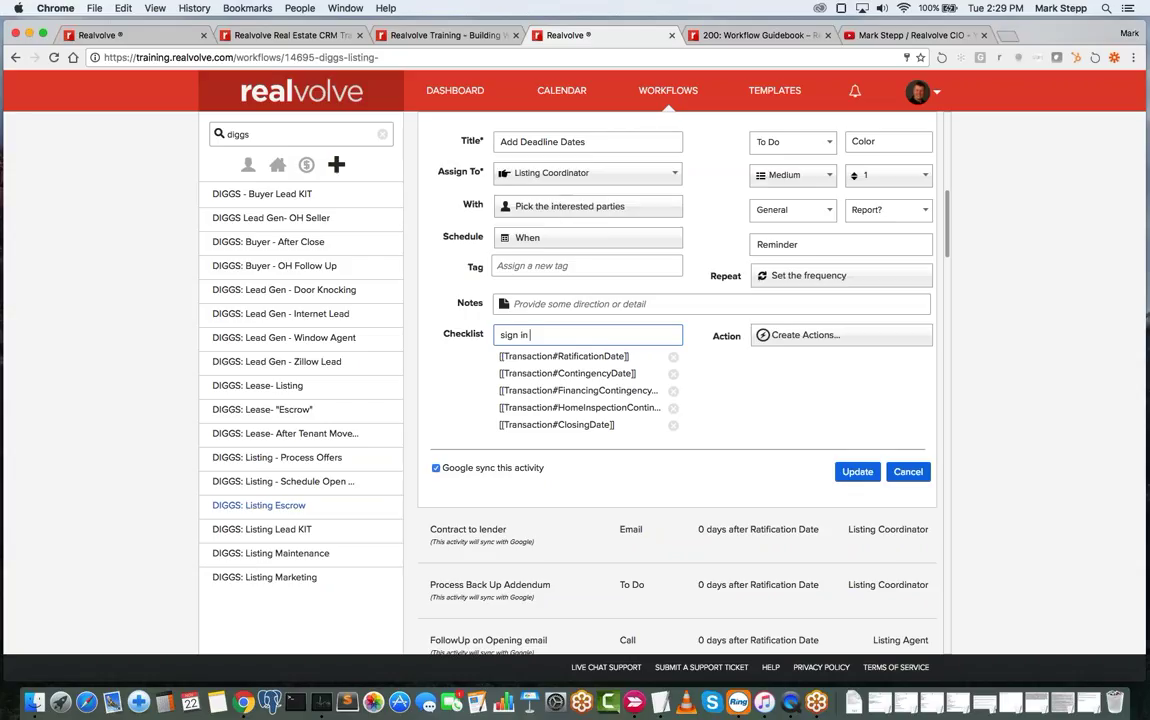
pyautogui.write('yard')
pyautogui.press('Return')
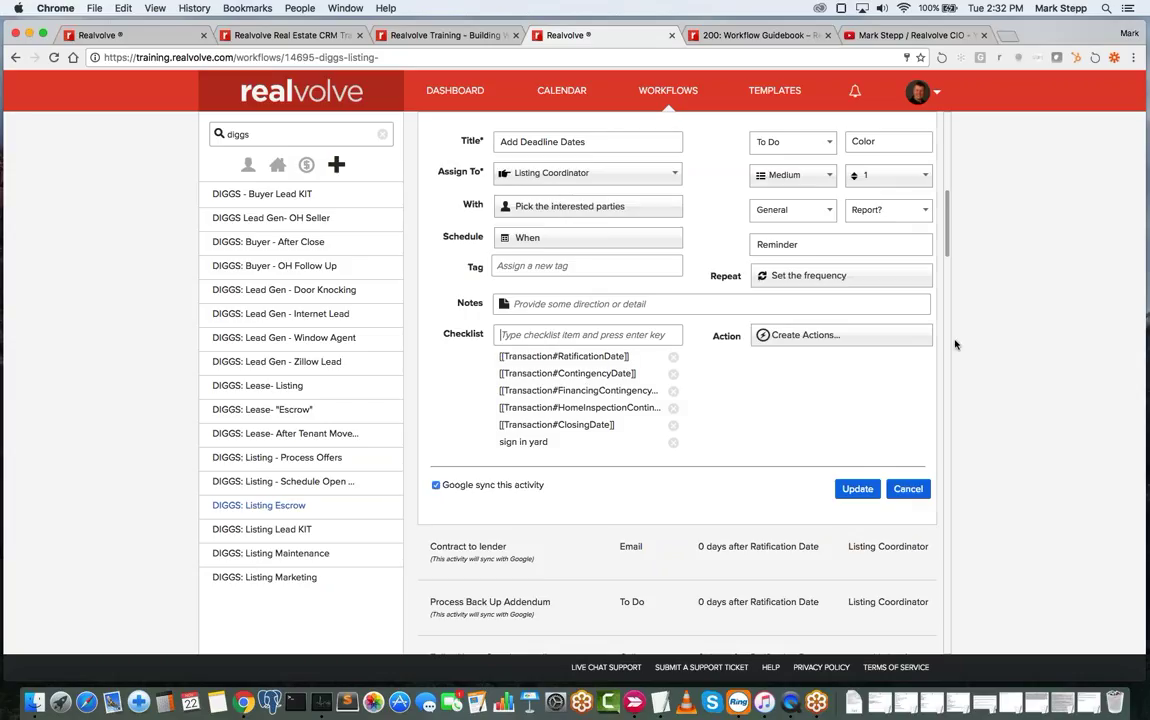
# - Start a new action and retitle the activity to 'Check on Loan Approval'
pyautogui.click(822, 338)
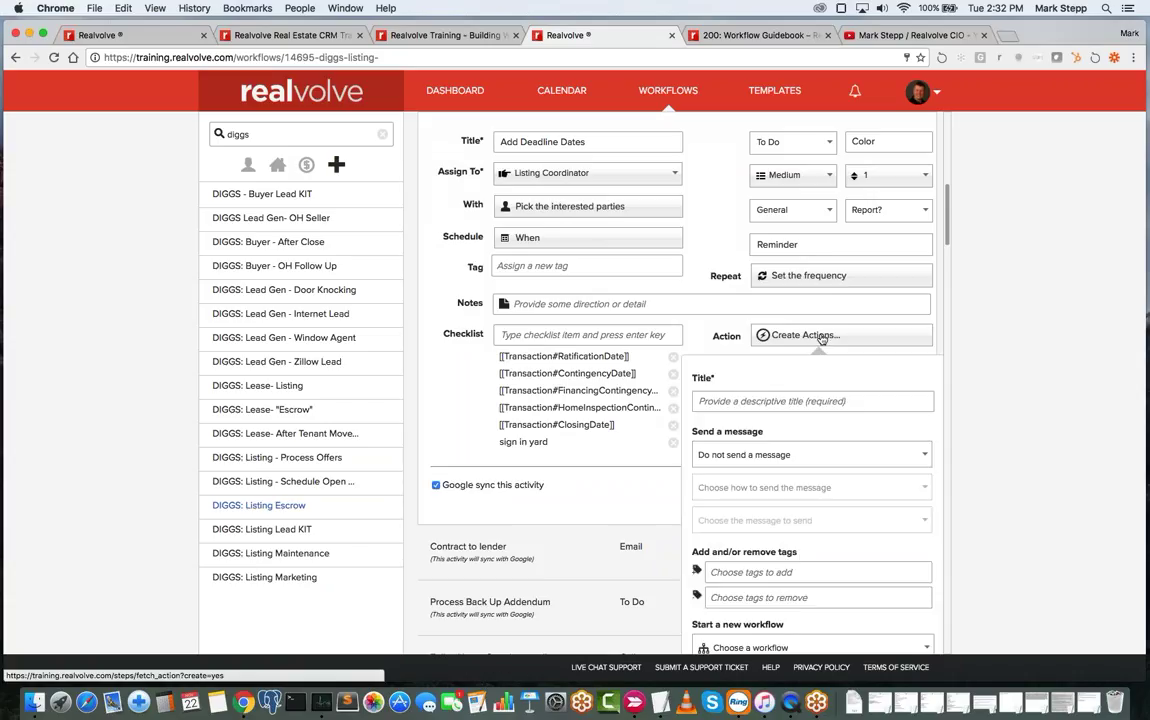
pyautogui.click(763, 400)
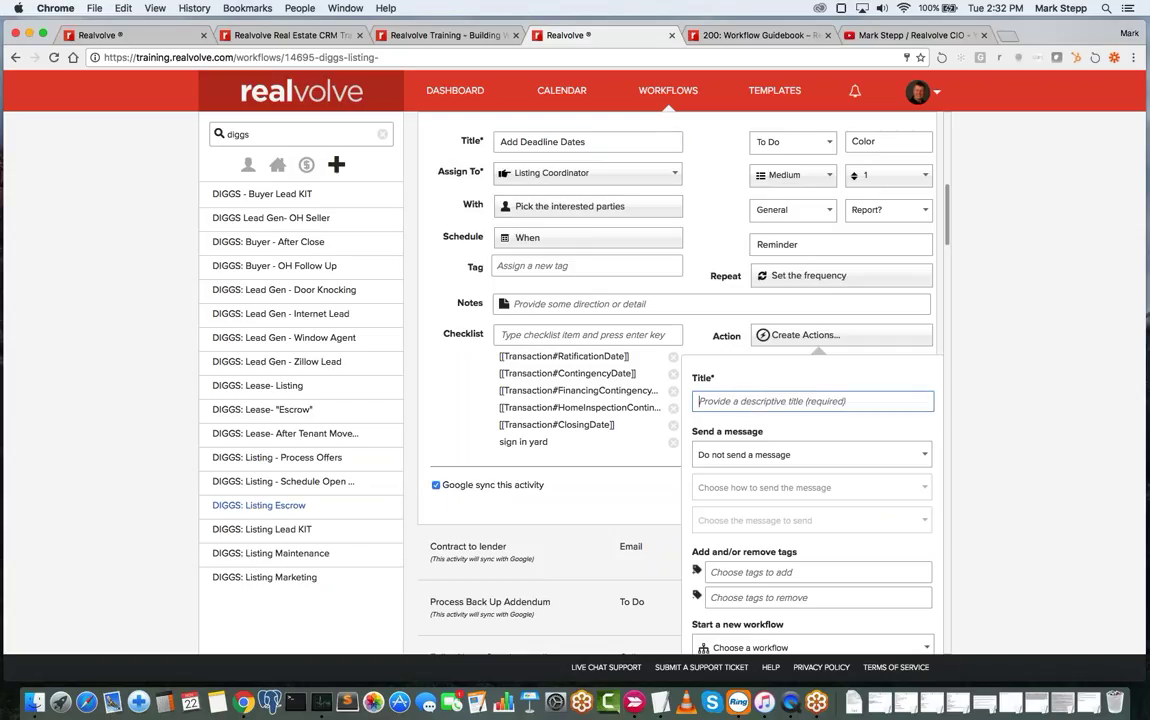
pyautogui.click(600, 141)
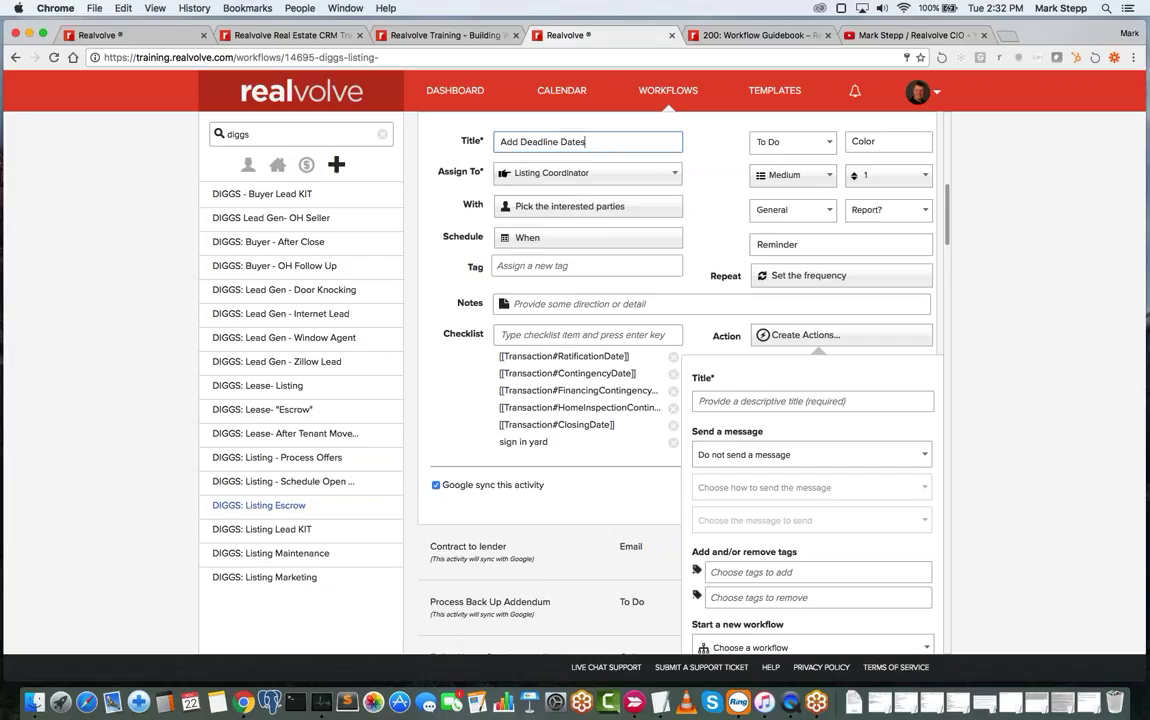
pyautogui.press('super+a')
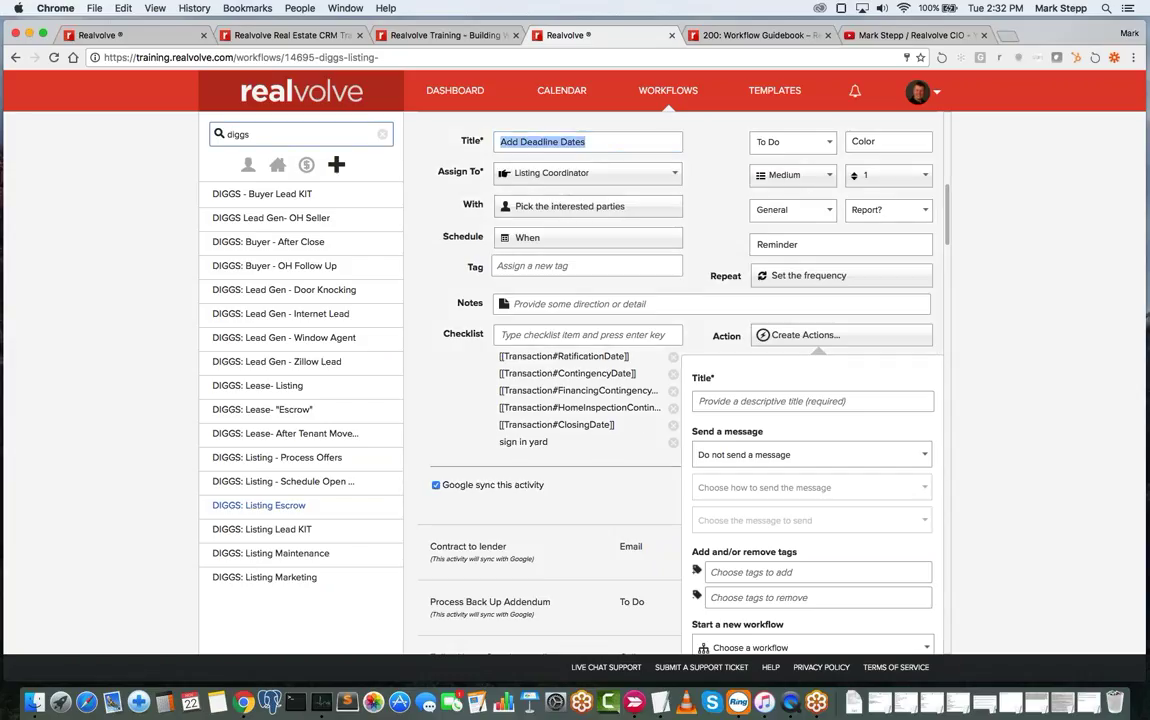
pyautogui.write('Check on ')
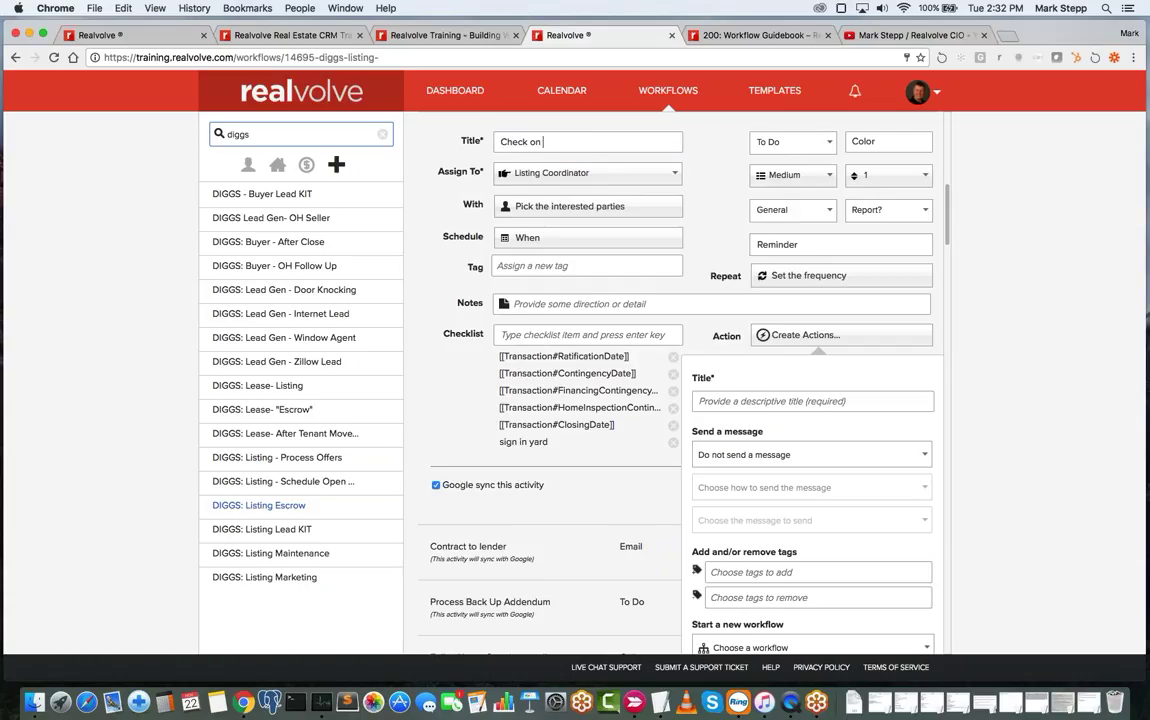
pyautogui.write('Load')
pyautogui.write(' App')
pyautogui.write('roval')
# - Add and save an 'Approved' action set to send manually with preview
pyautogui.click(812, 401)
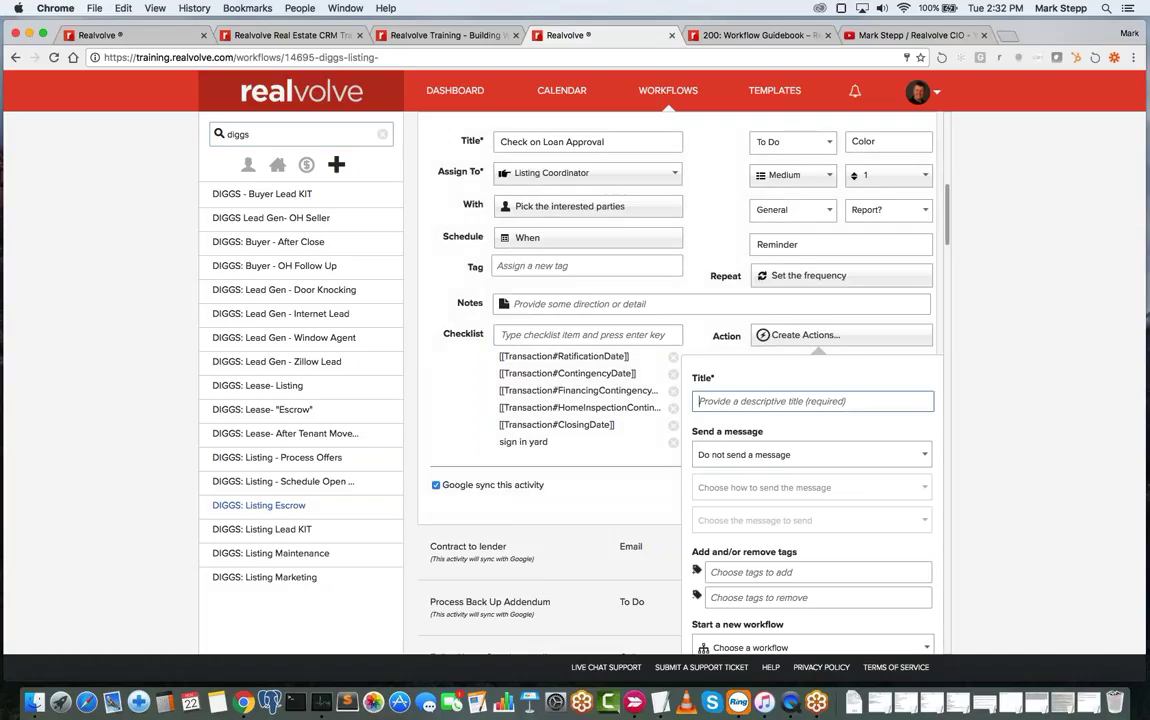
pyautogui.write('Approved')
pyautogui.press('Tab')
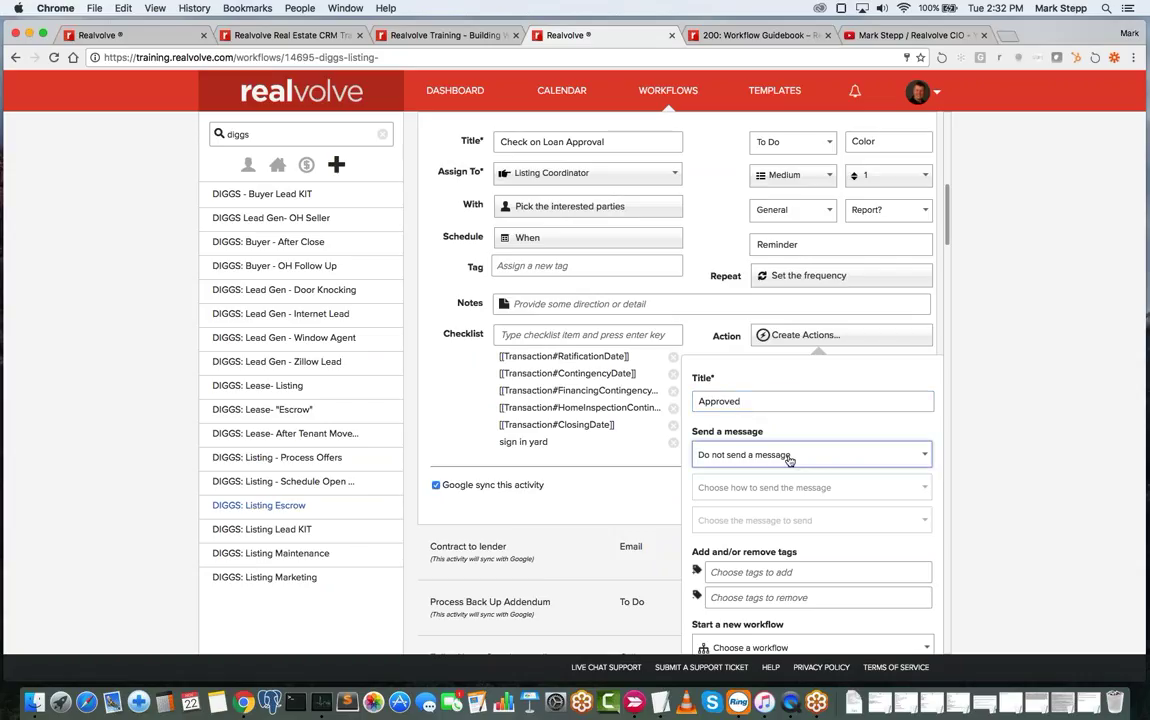
pyautogui.click(789, 456)
pyautogui.click(768, 488)
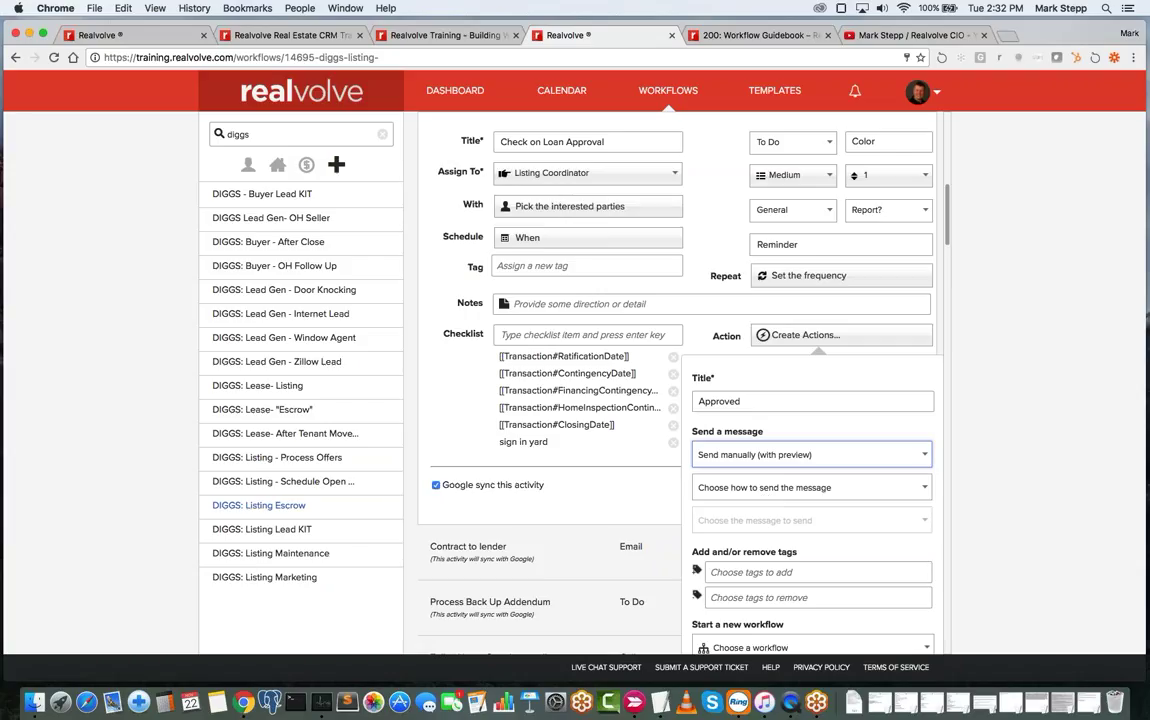
pyautogui.scroll(-15, 680, 400)
pyautogui.rightClick(778, 428)
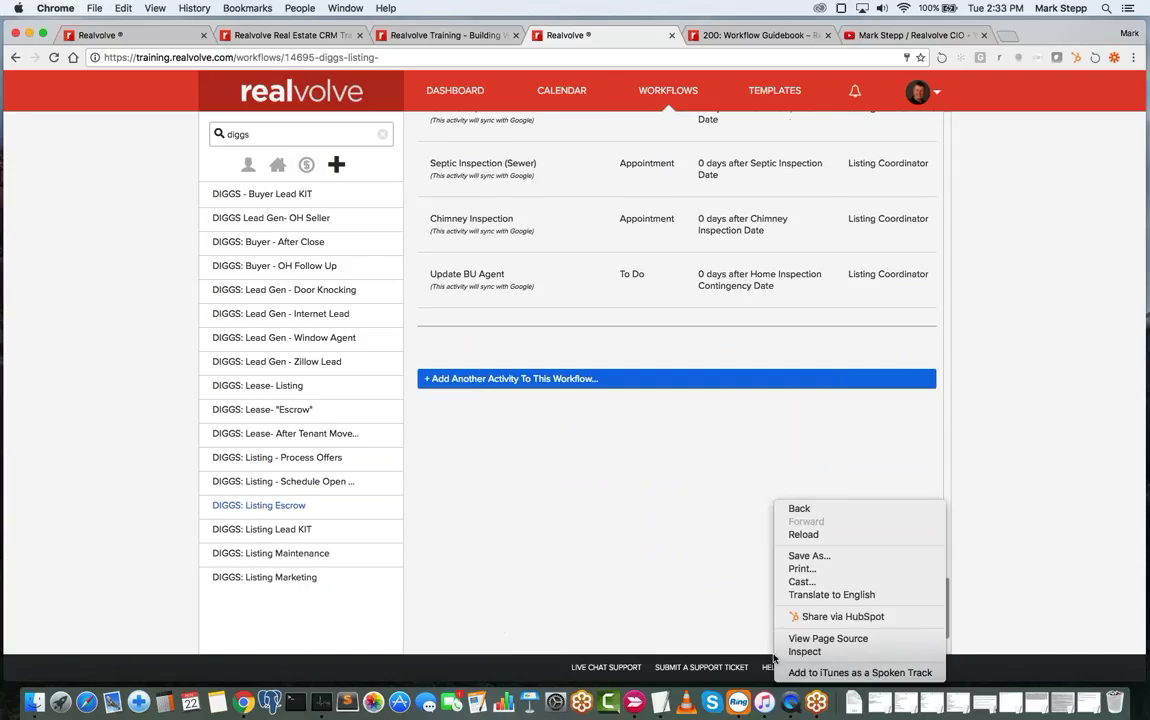
pyautogui.press('Escape')
pyautogui.scroll(15, 737, 549)
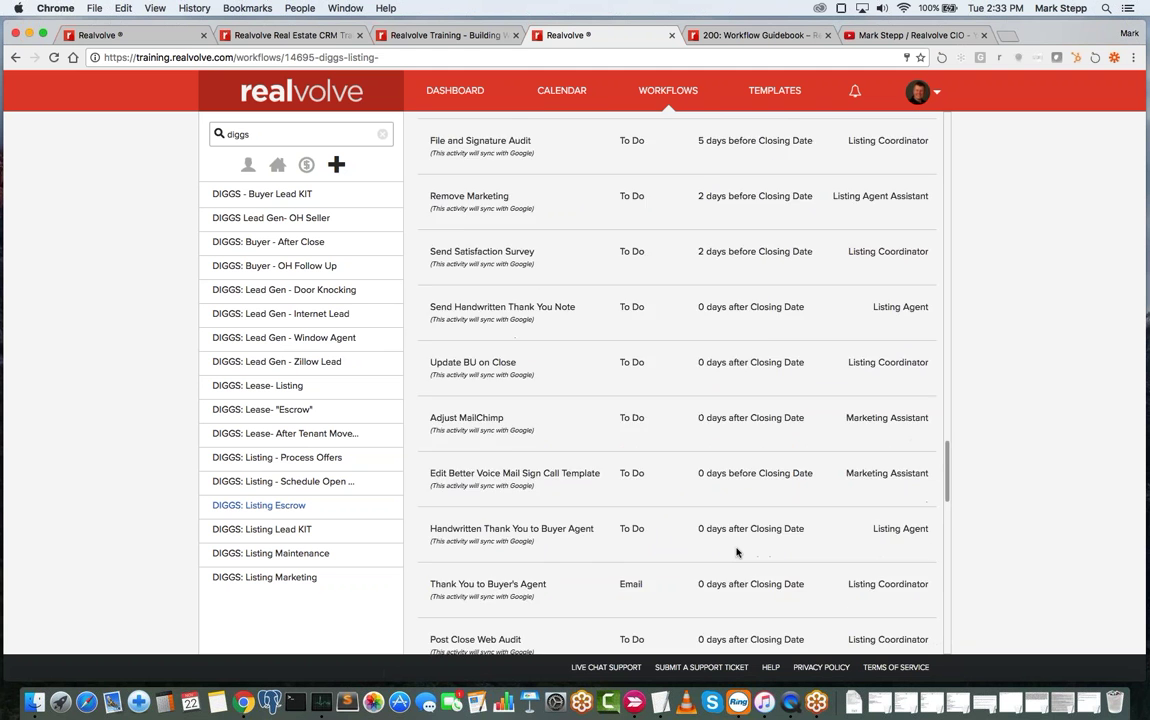
pyautogui.scroll(15, 737, 551)
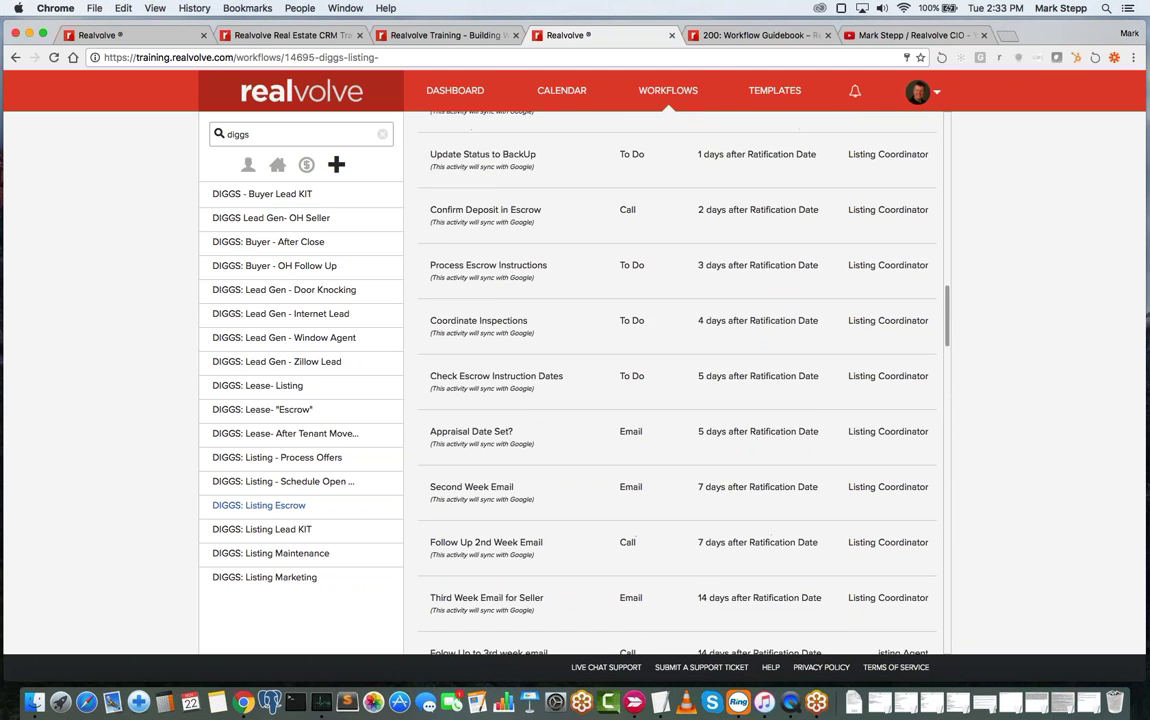
pyautogui.click(709, 397)
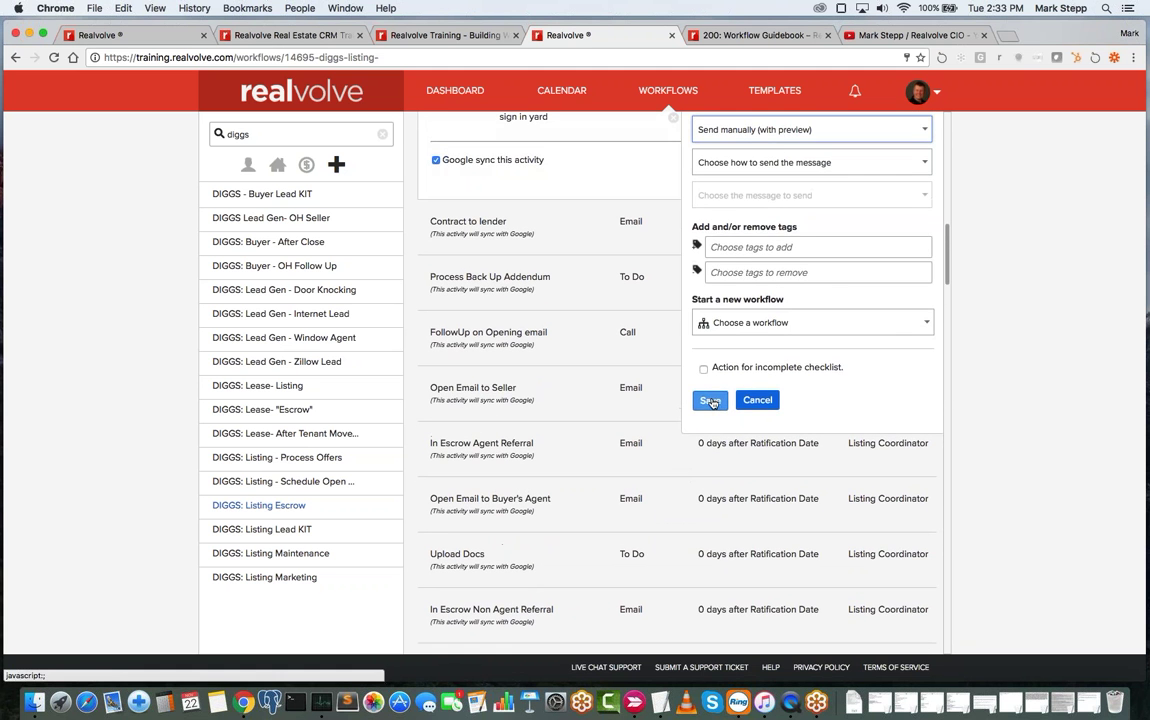
pyautogui.scroll(5, 713, 403)
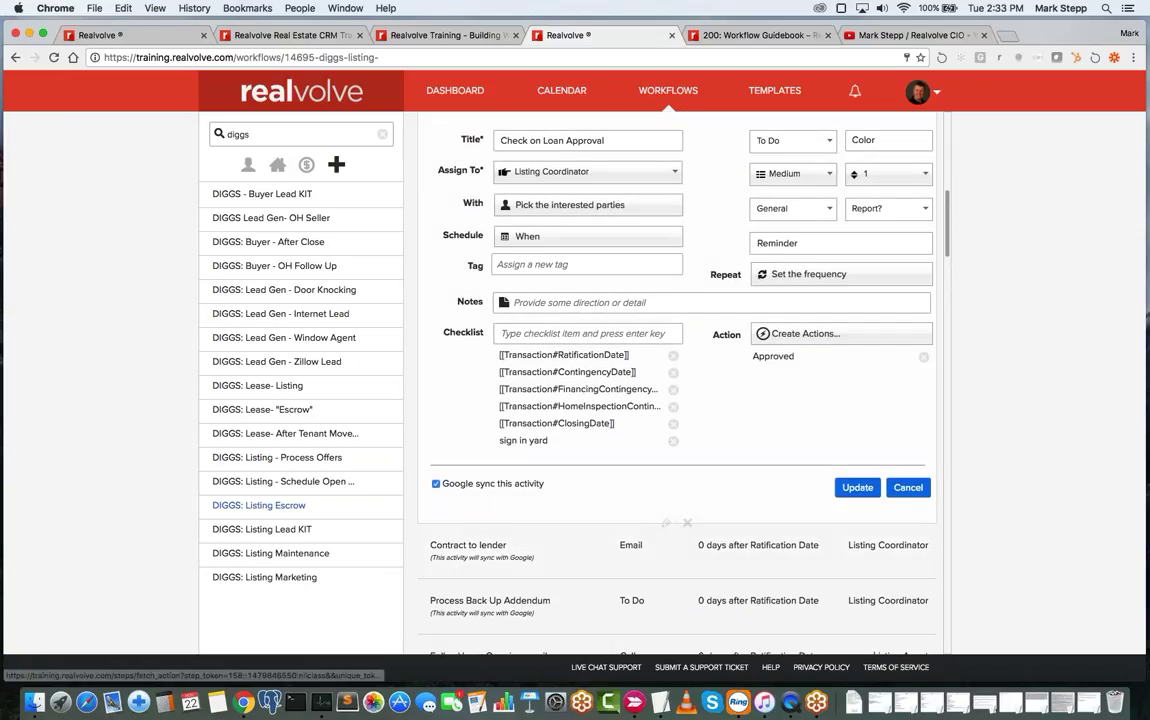
# - Add and save a second action named 'Not Approved'
pyautogui.click(795, 341)
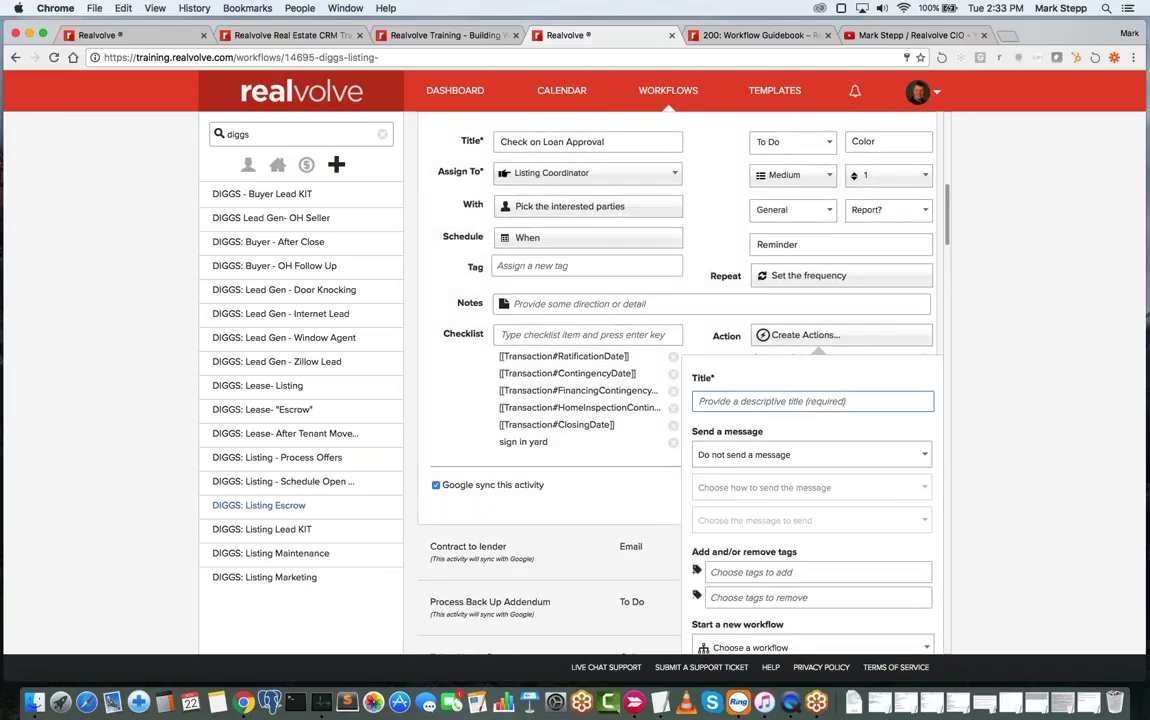
pyautogui.write('Not')
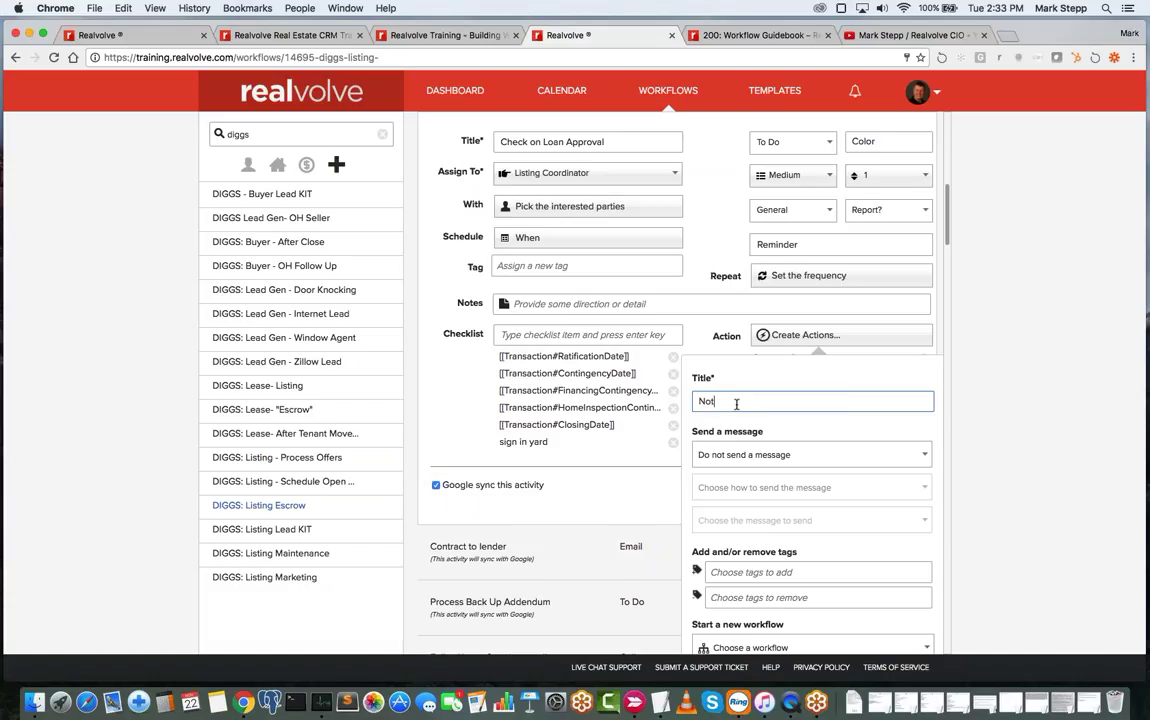
pyautogui.write(' Approved')
pyautogui.scroll(-1, 760, 465)
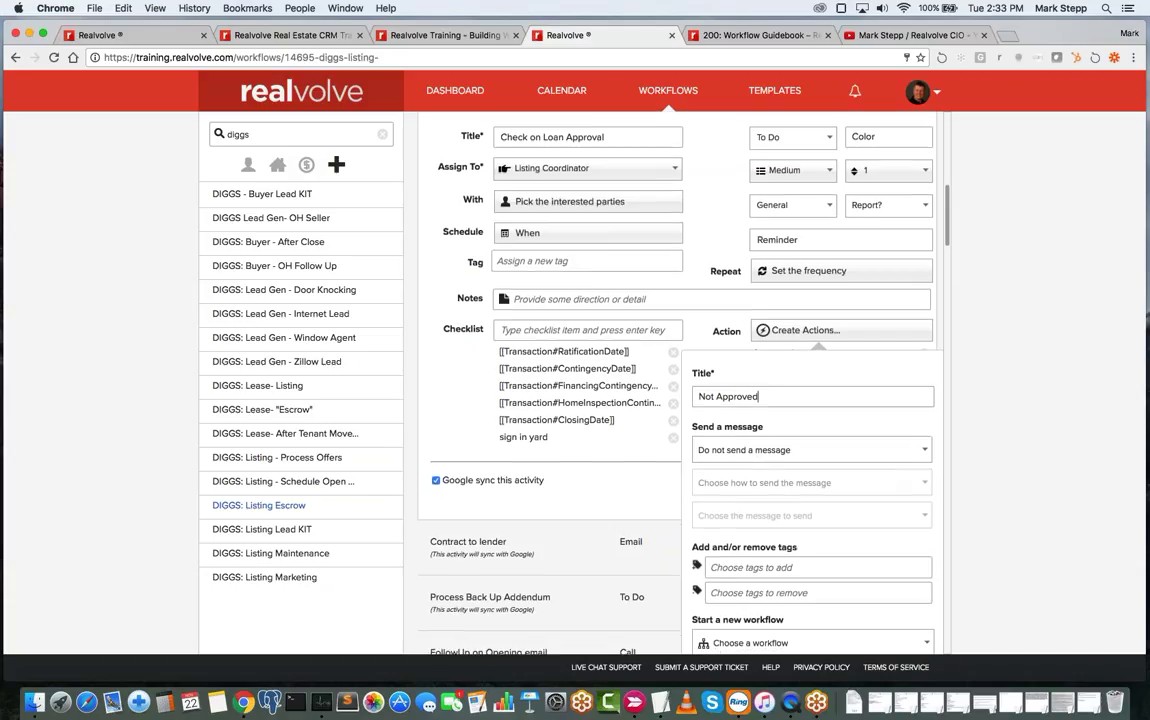
pyautogui.scroll(-5, 763, 499)
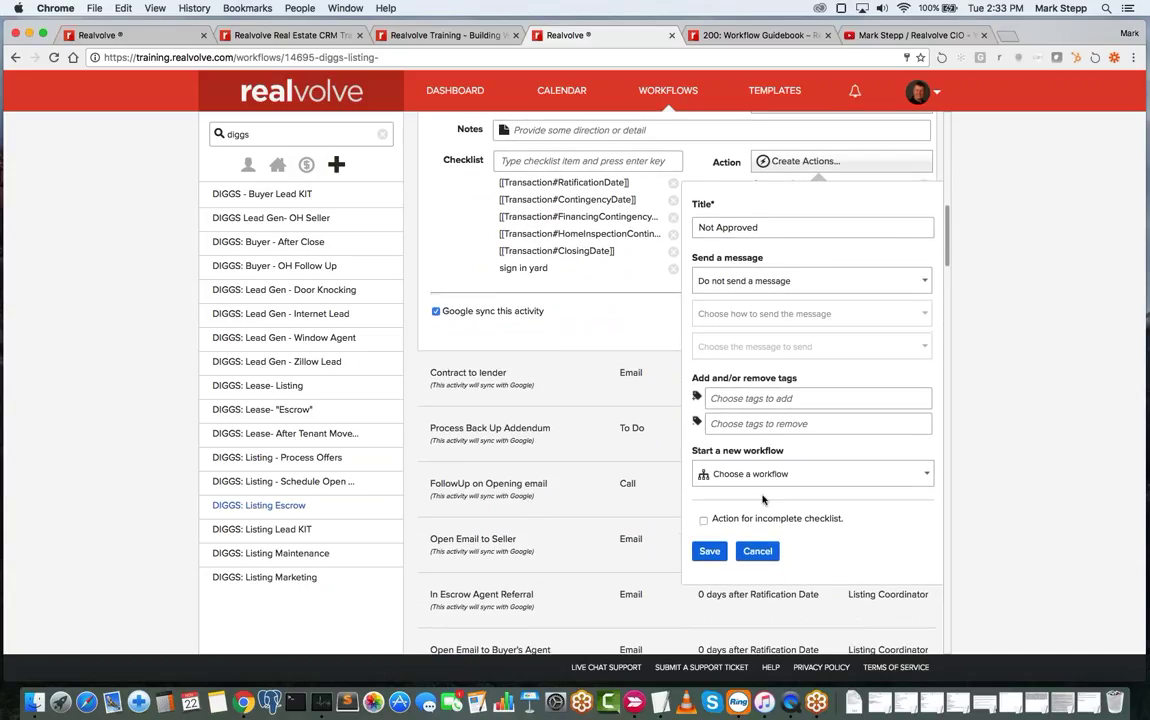
pyautogui.click(709, 551)
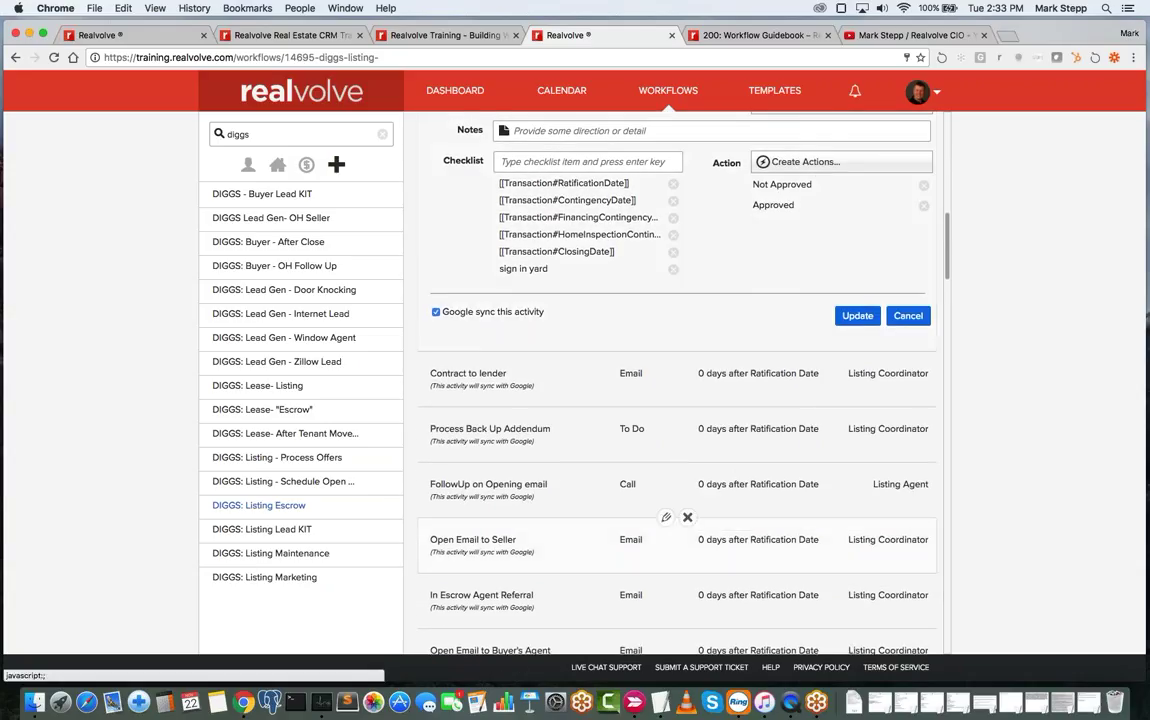
pyautogui.scroll(5, 740, 456)
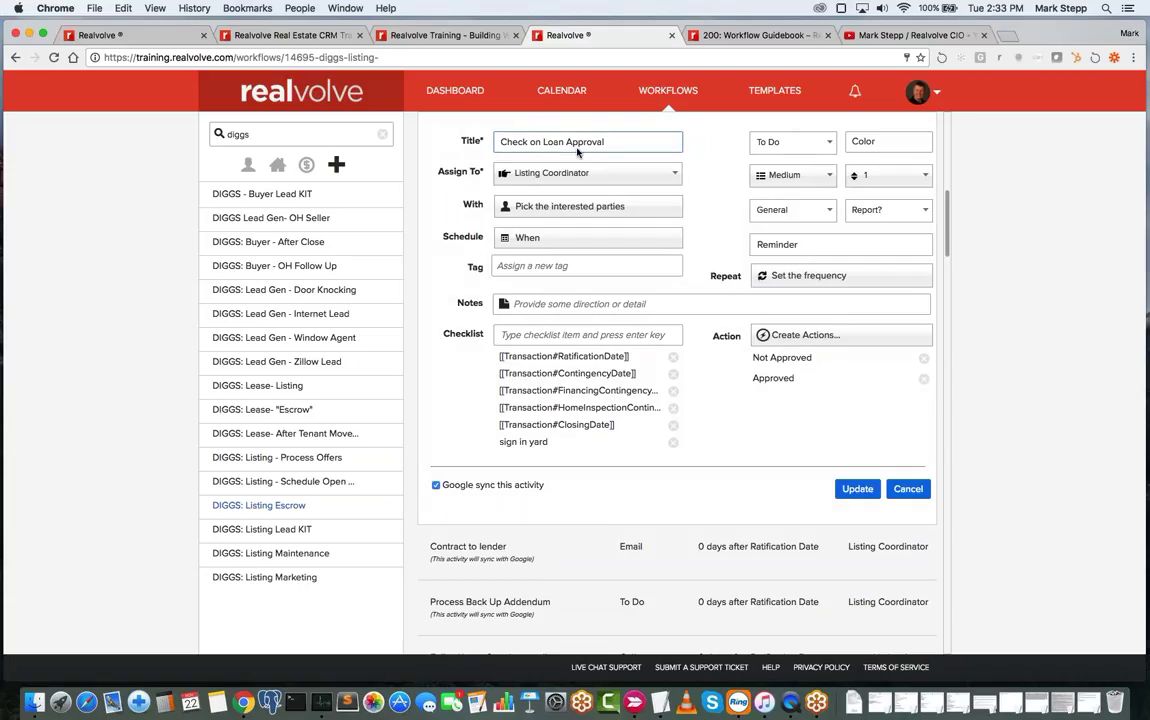
pyautogui.click(549, 244)
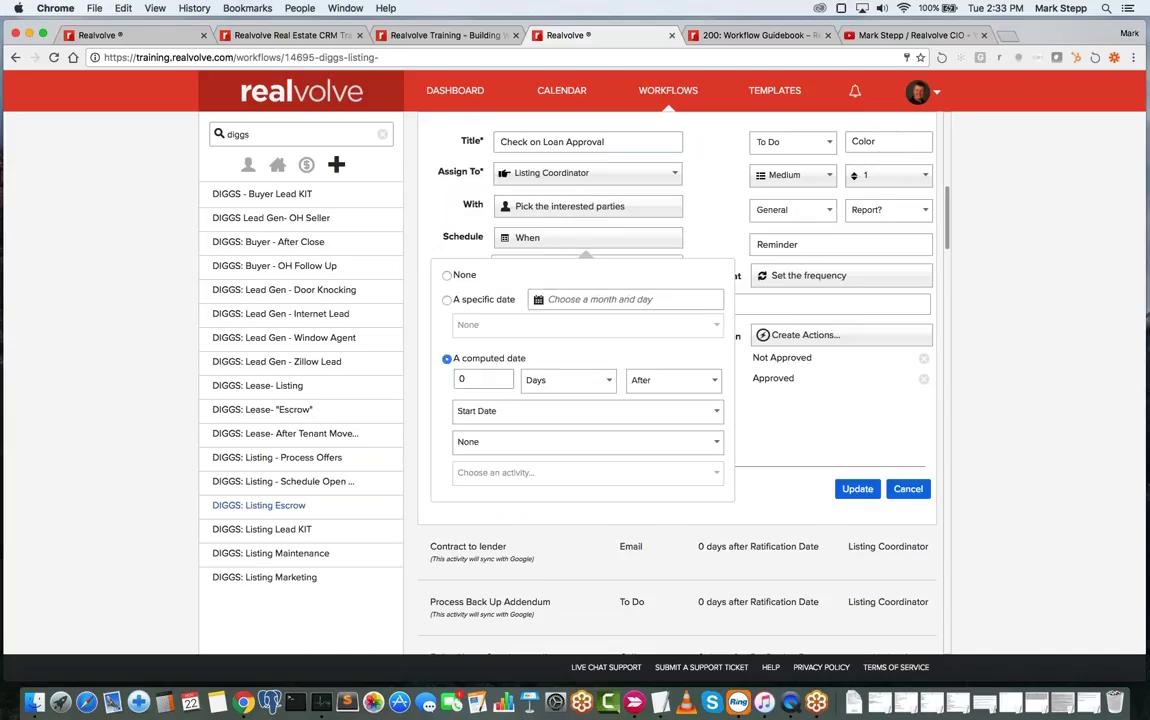
pyautogui.click(487, 381)
pyautogui.click(713, 227)
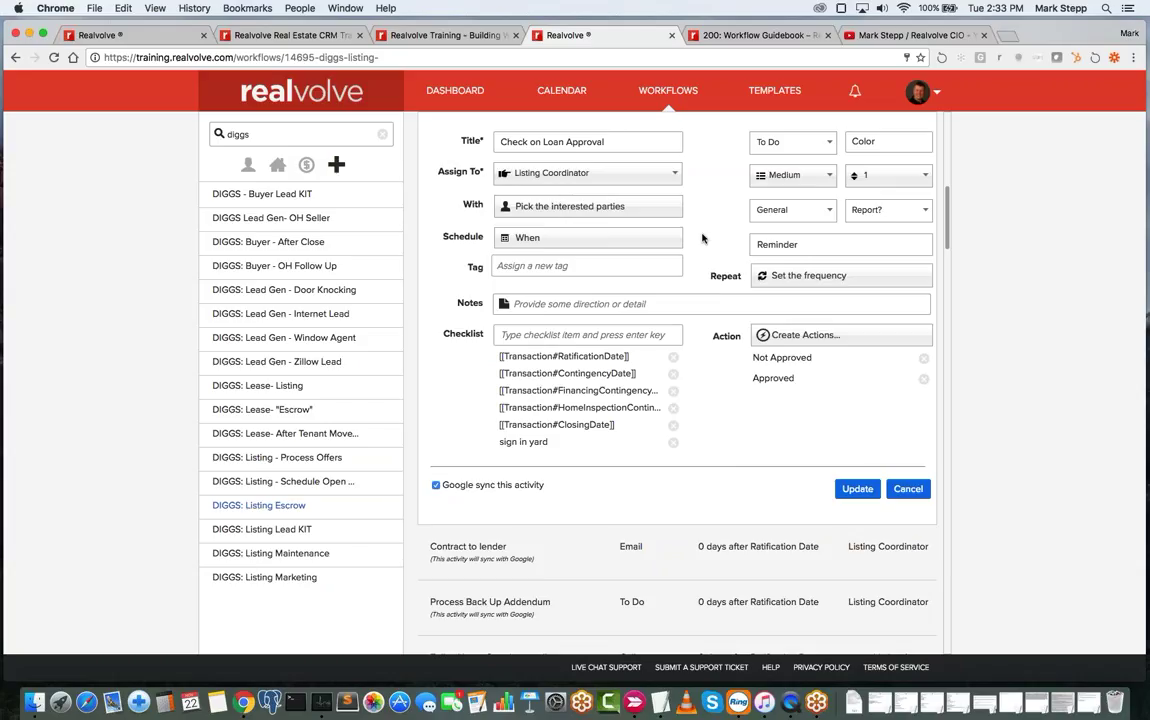
pyautogui.click(644, 141)
# - On the dashboard, complete Order Address Stamp and Ctgy Removed, skipping Ctgy Removed's follow-up action
pyautogui.click(455, 92)
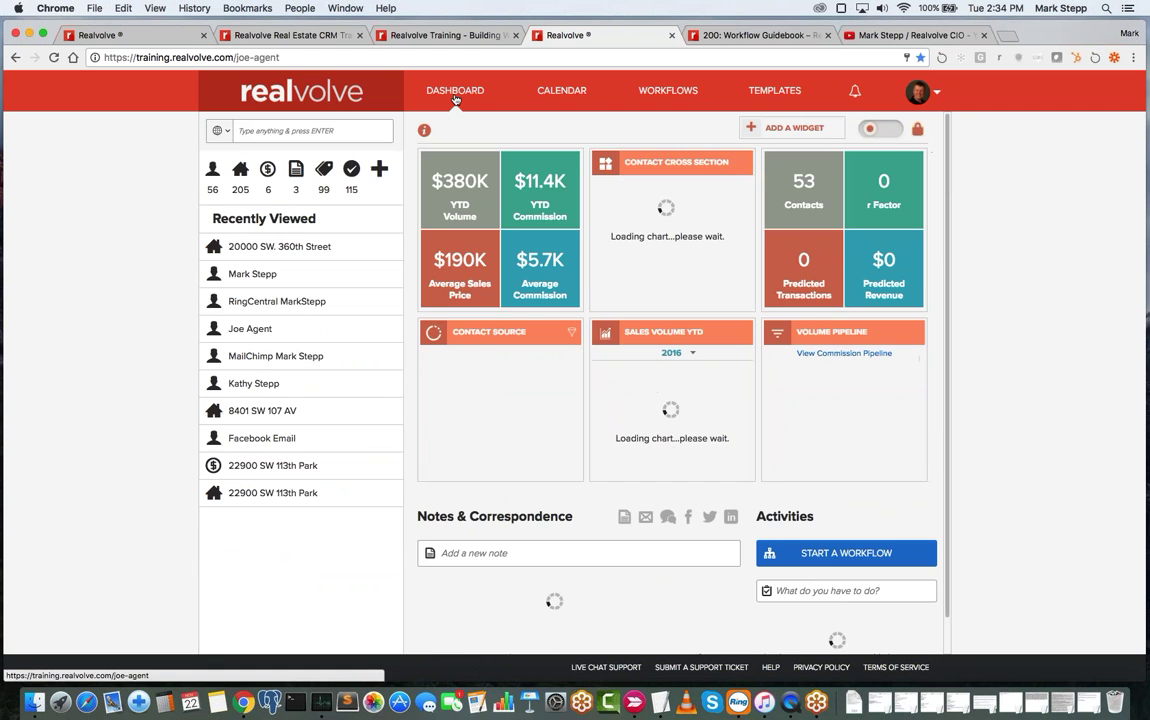
pyautogui.scroll(-2, 614, 380)
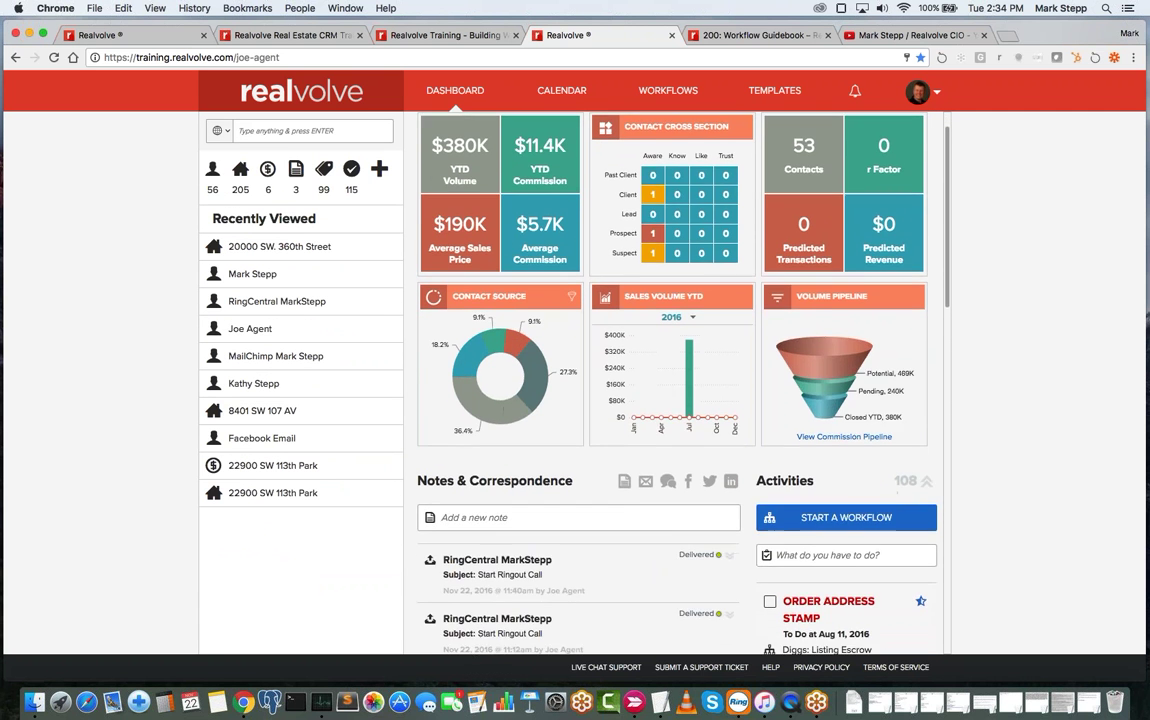
pyautogui.scroll(-5, 813, 355)
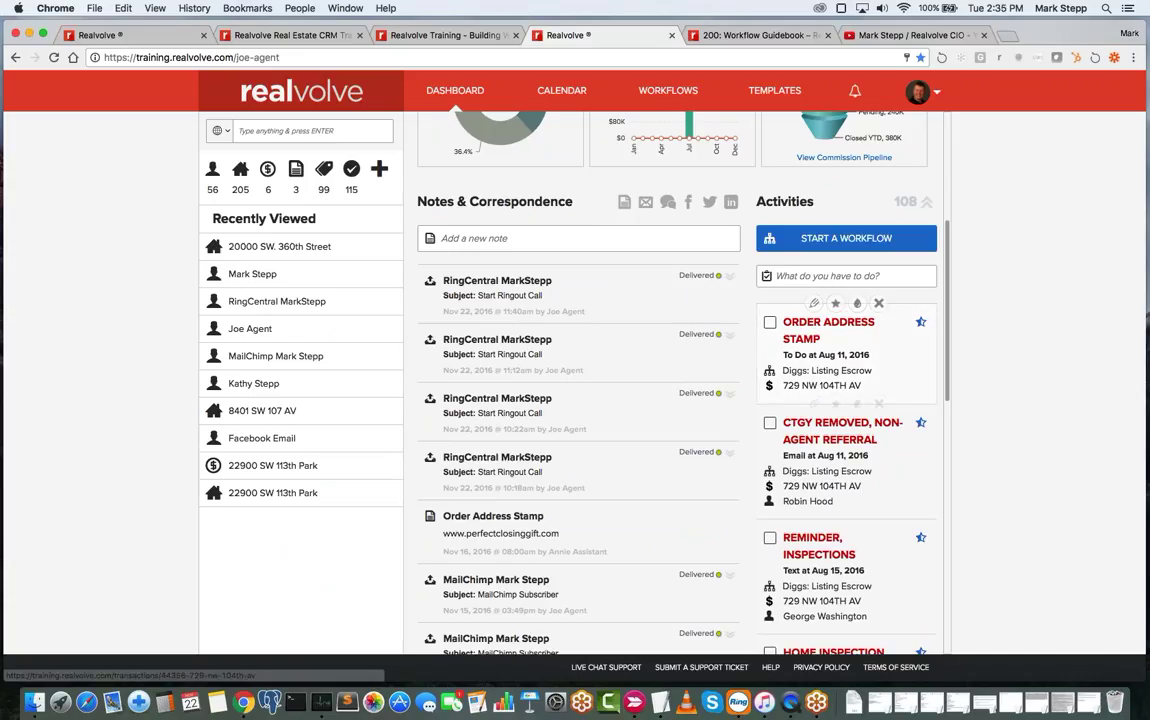
pyautogui.click(770, 323)
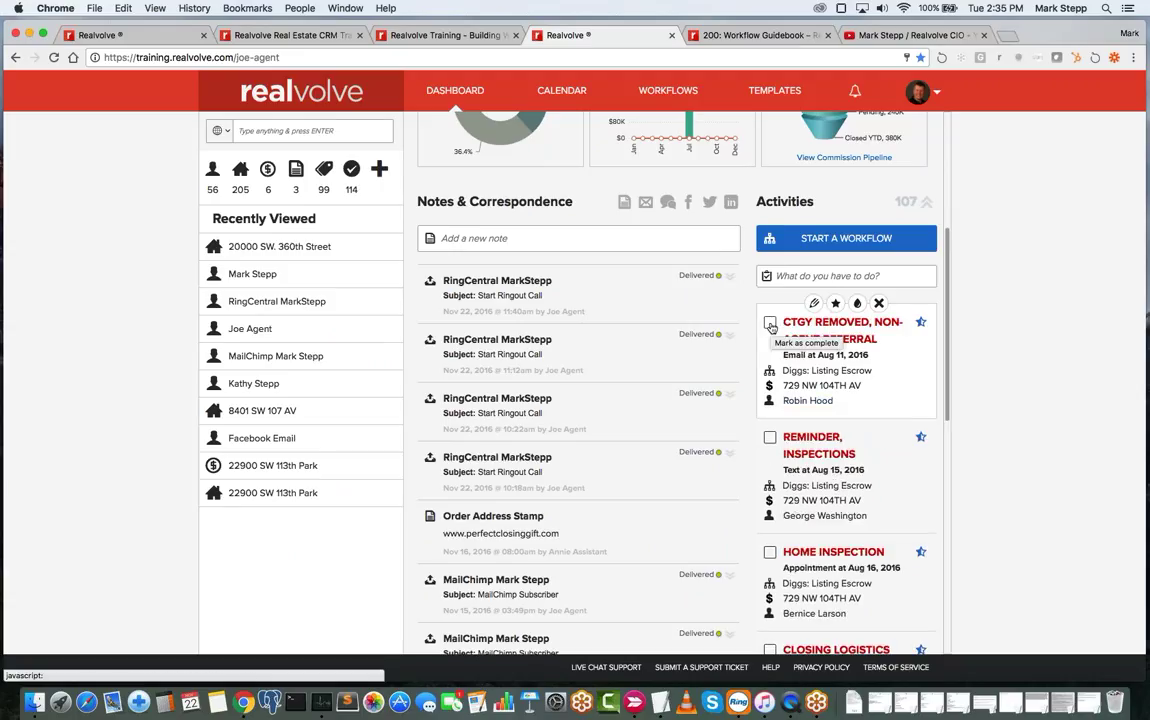
pyautogui.click(770, 323)
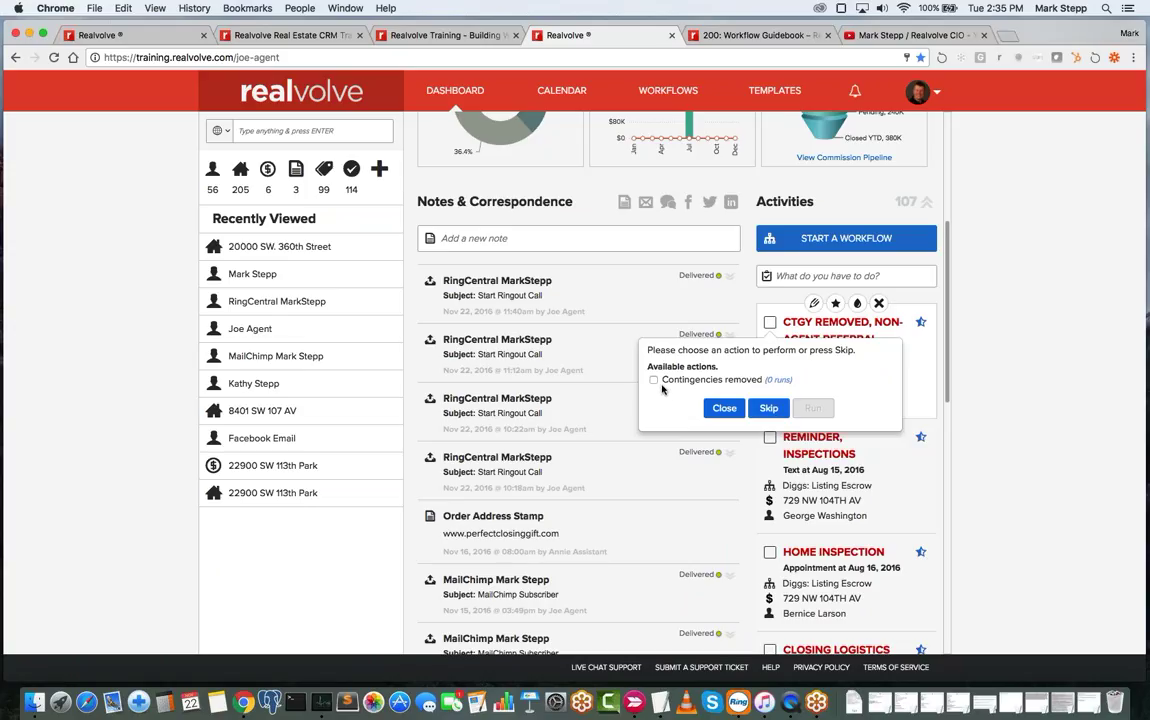
pyautogui.click(768, 408)
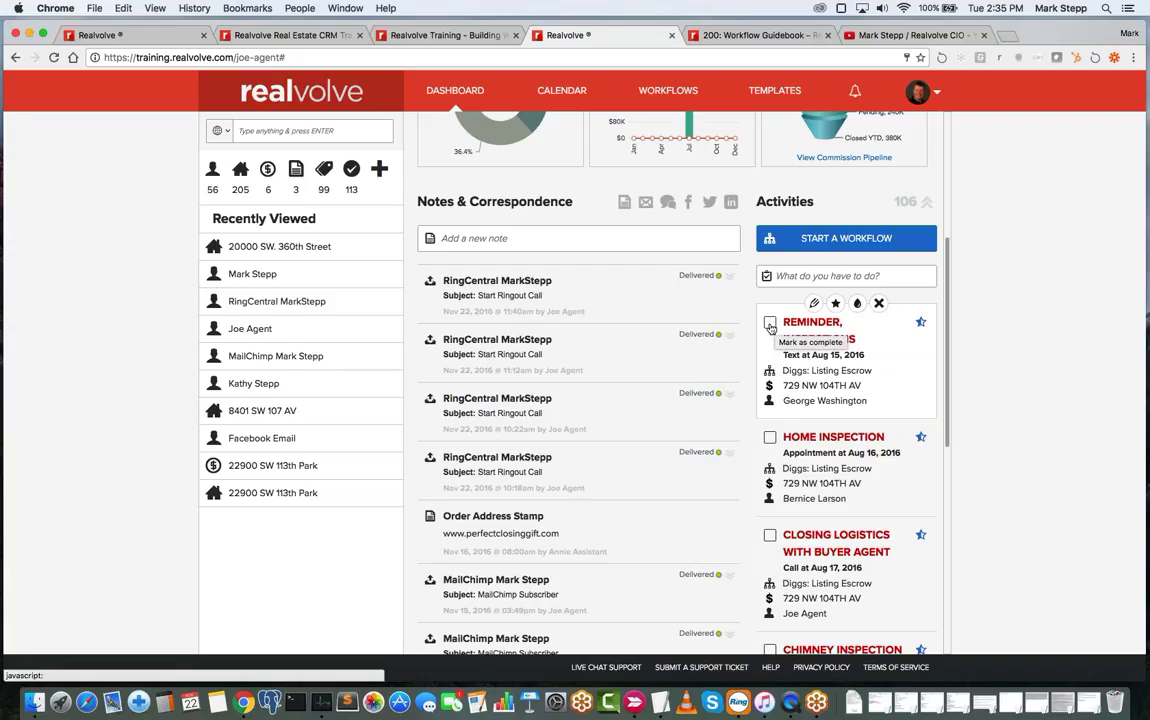
# - Leave the Reminder, Inspections activity incomplete by closing its action choice
pyautogui.click(770, 323)
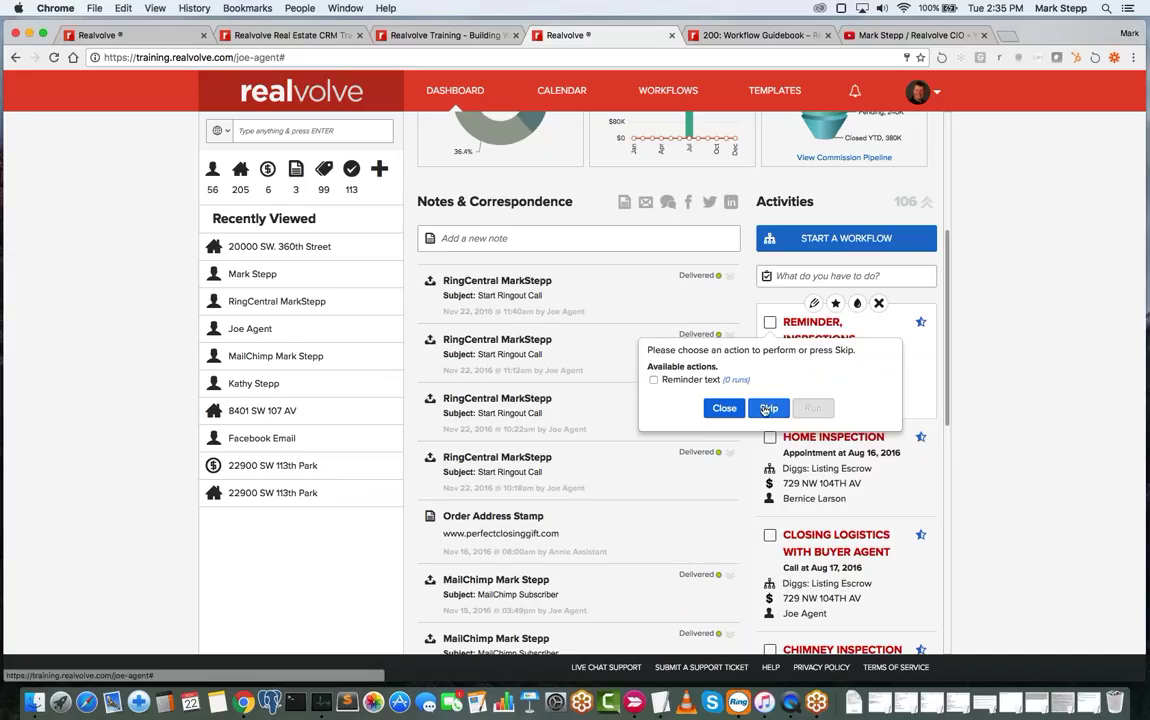
pyautogui.click(724, 409)
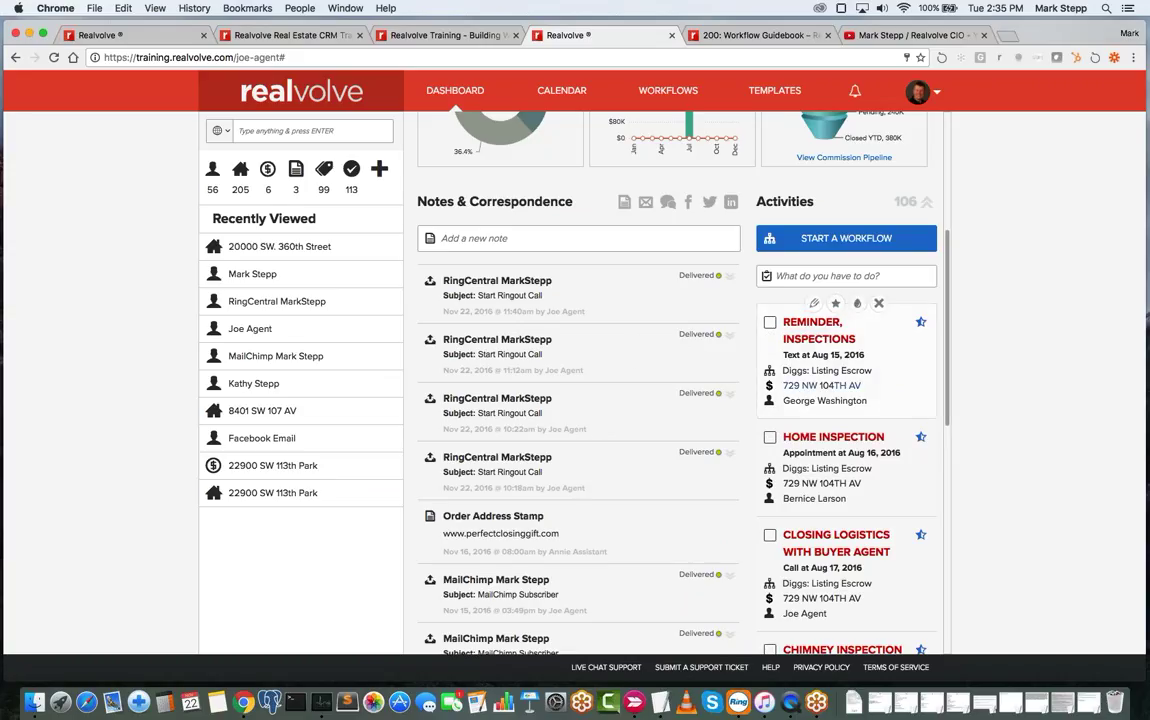
pyautogui.scroll(-10, 785, 410)
pyautogui.scroll(5, 860, 420)
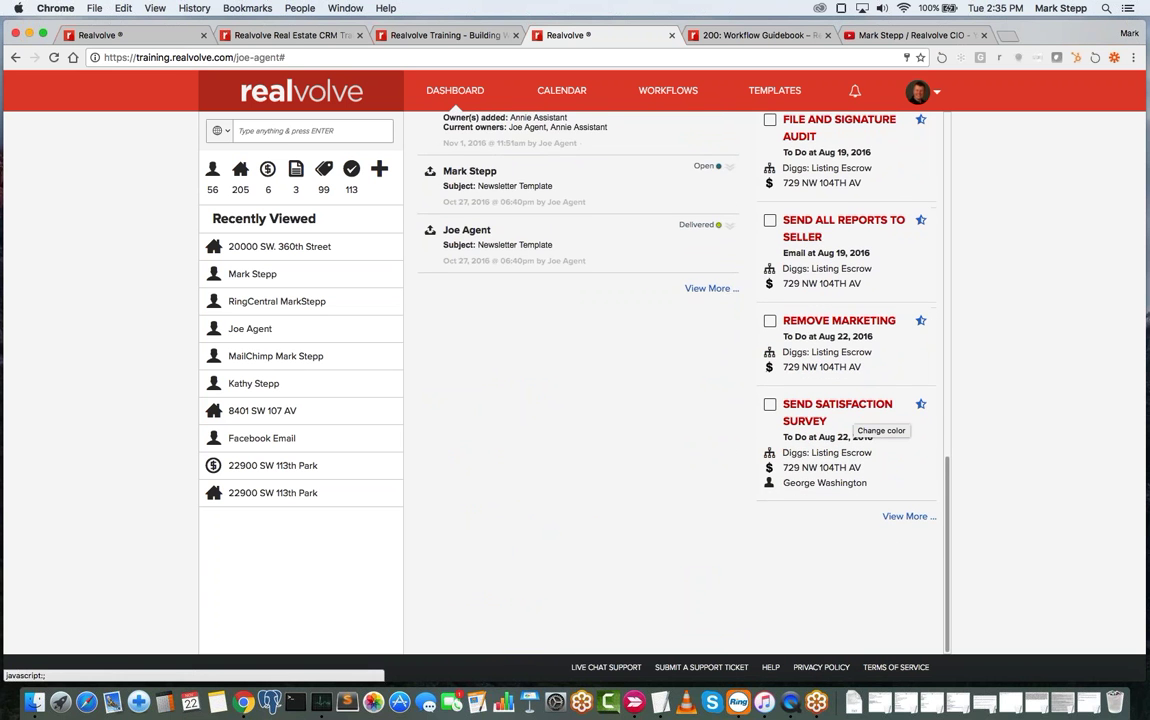
pyautogui.scroll(6, 860, 420)
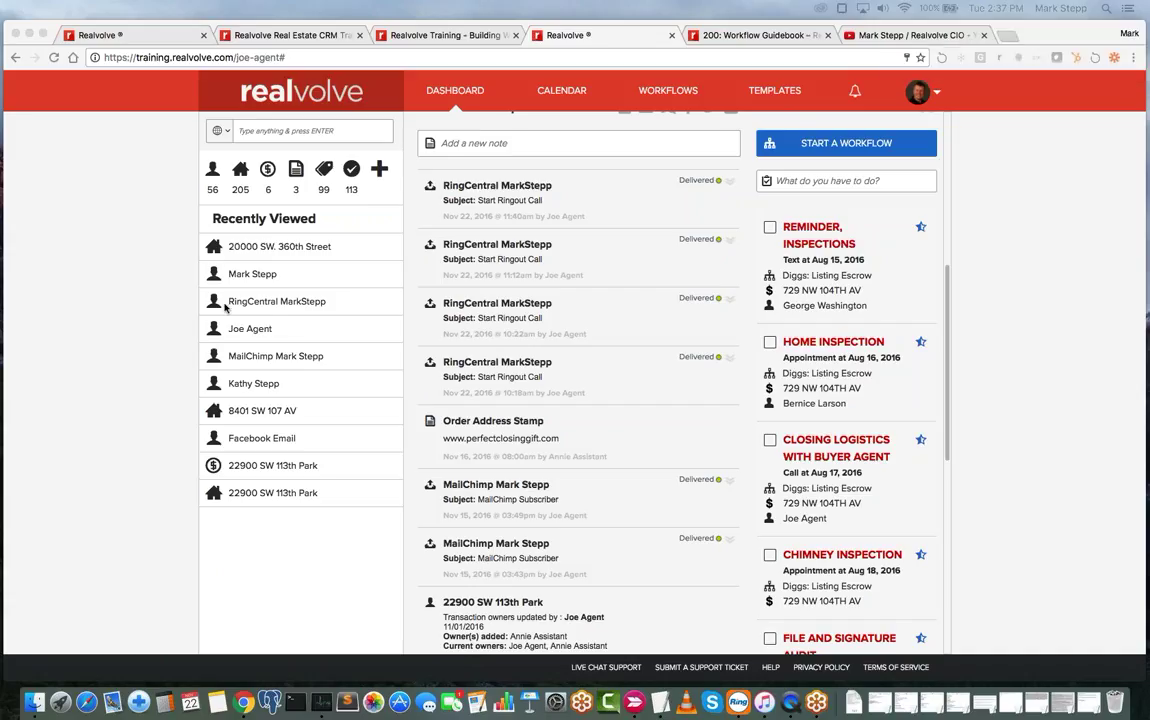
pyautogui.click(1011, 40)
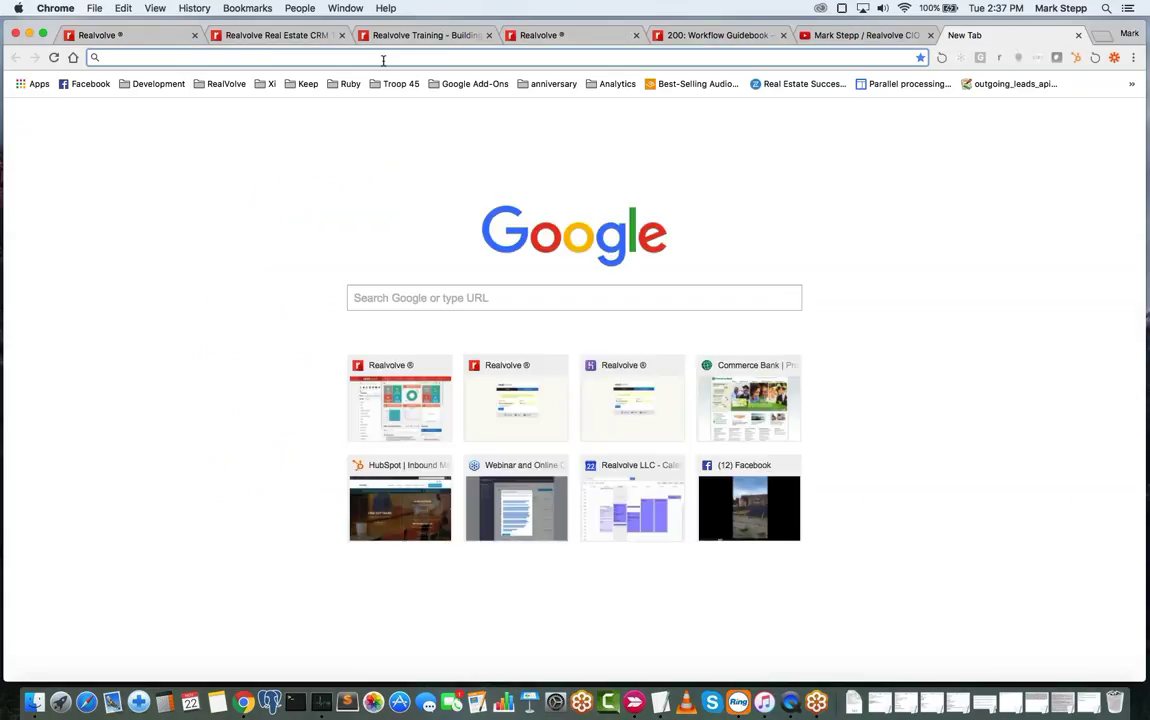
pyautogui.write('www.zapier.com')
pyautogui.press('Return')
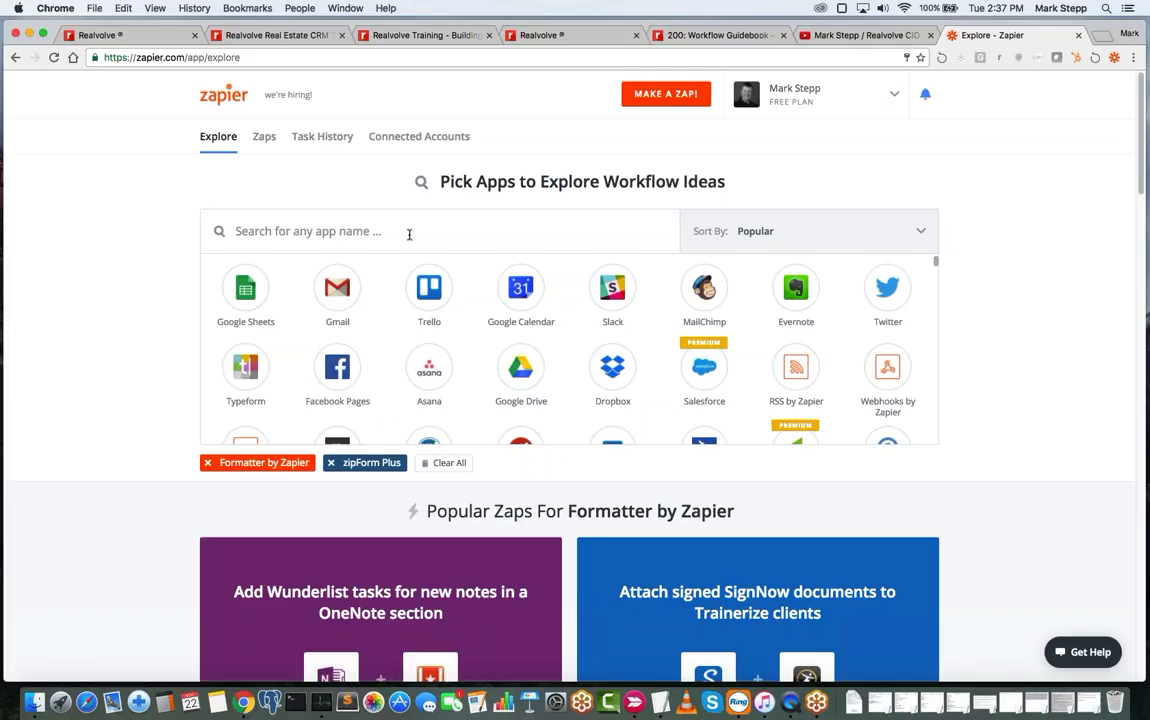
pyautogui.scroll(-5, 597, 343)
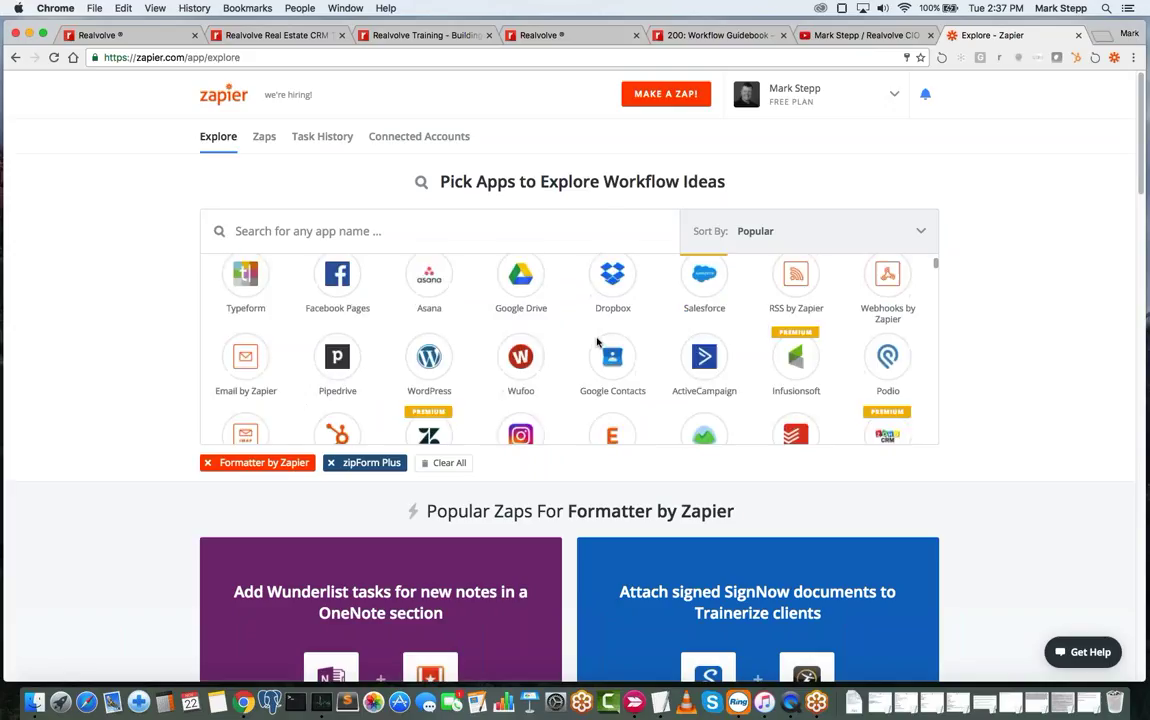
pyautogui.scroll(-10, 597, 343)
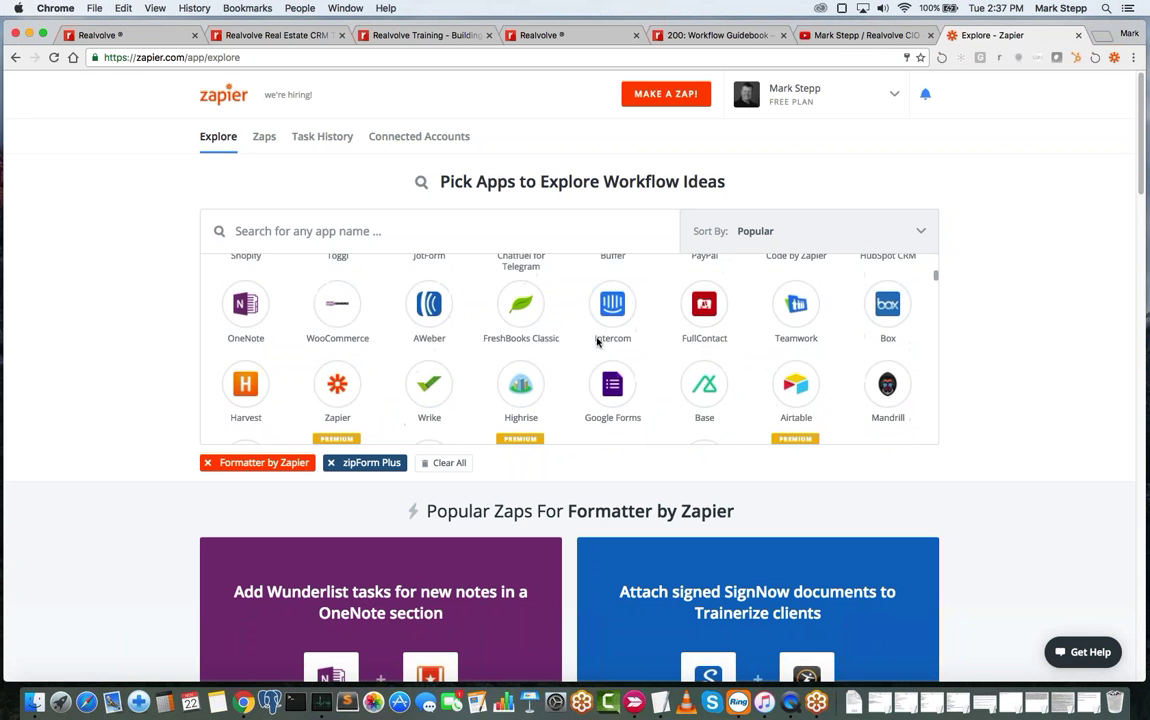
pyautogui.scroll(-10, 597, 343)
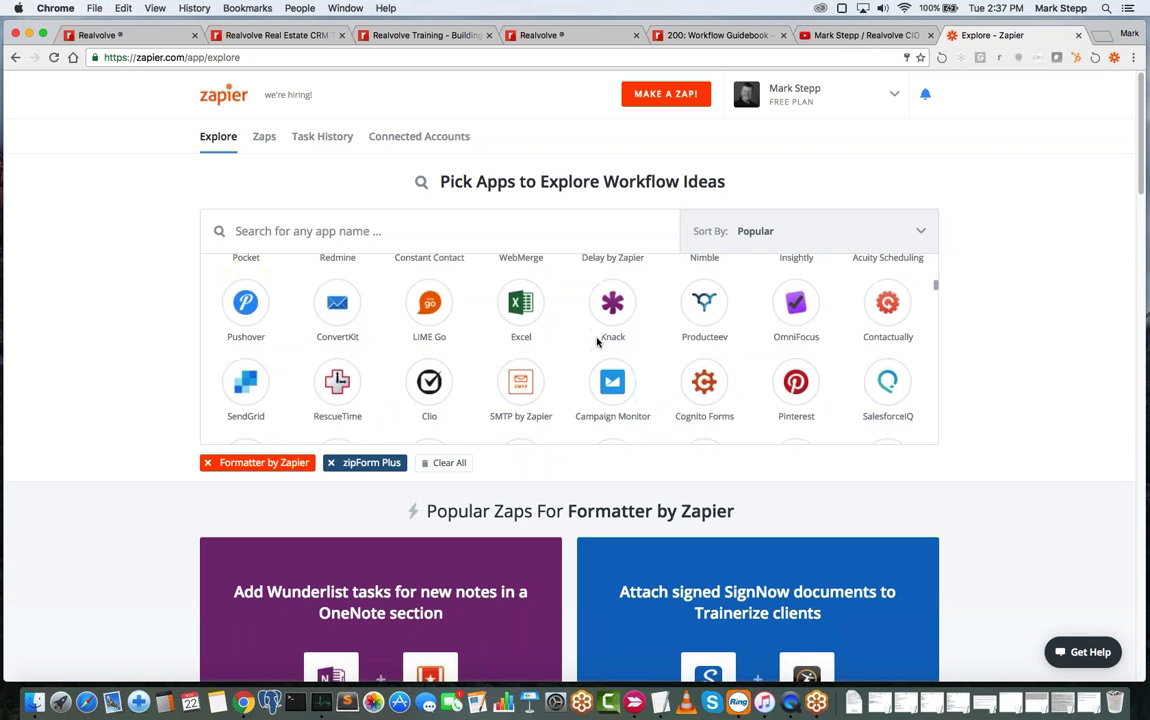
pyautogui.scroll(15, 597, 343)
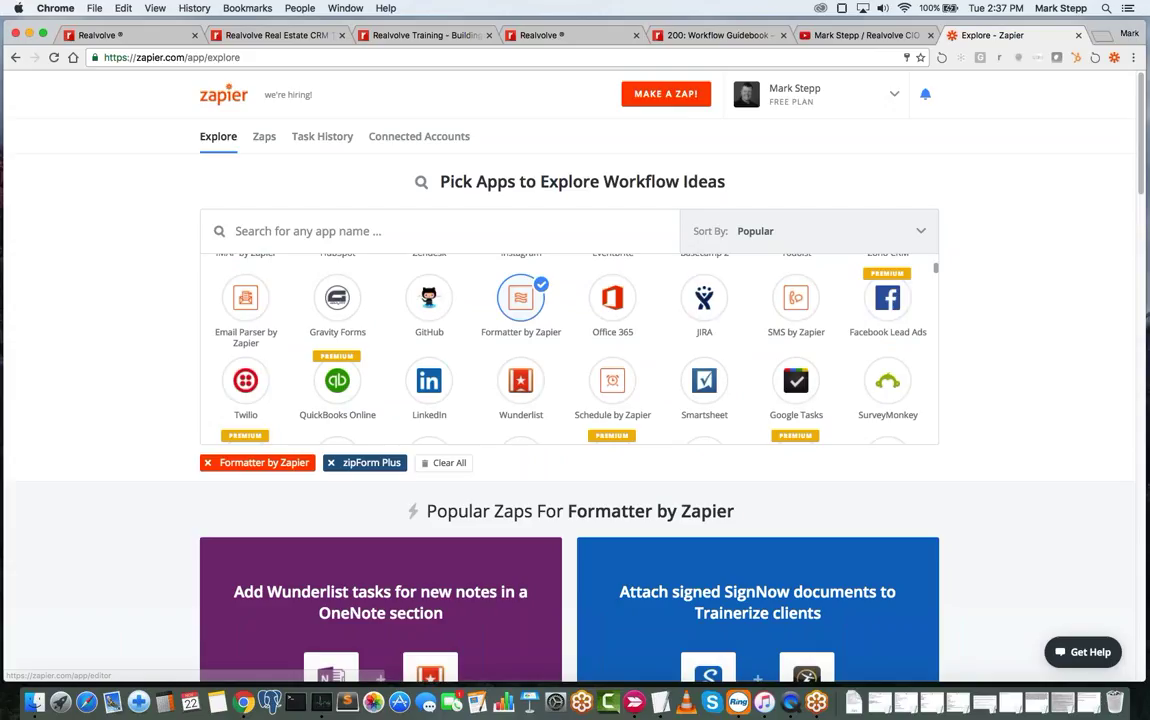
# - Search apps for 'parser', add Email Parser by Zapier, and go to the Zaps list
pyautogui.click(276, 233)
pyautogui.write('p')
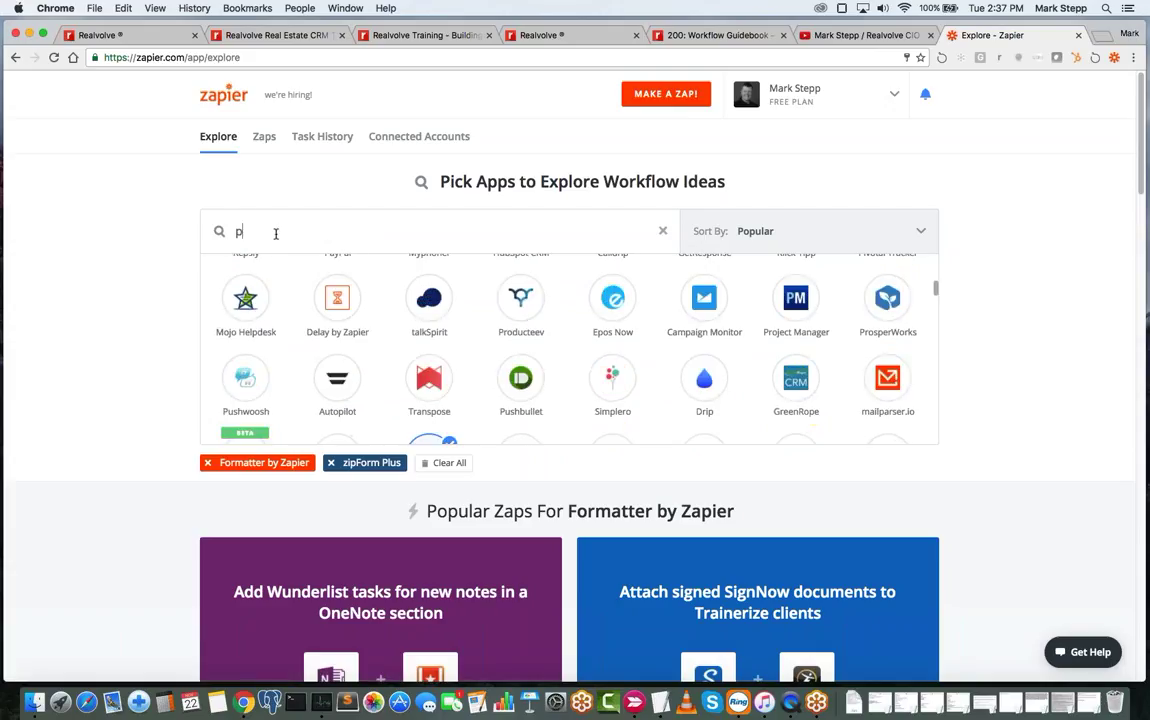
pyautogui.write('ro')
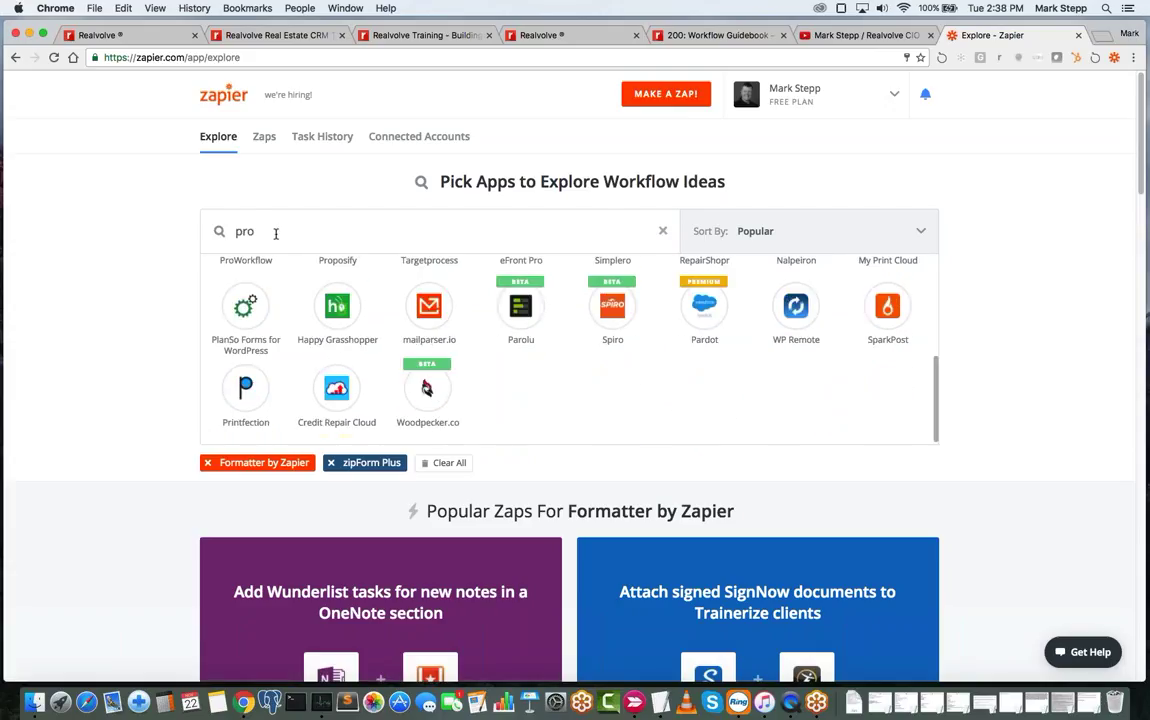
pyautogui.write('qu')
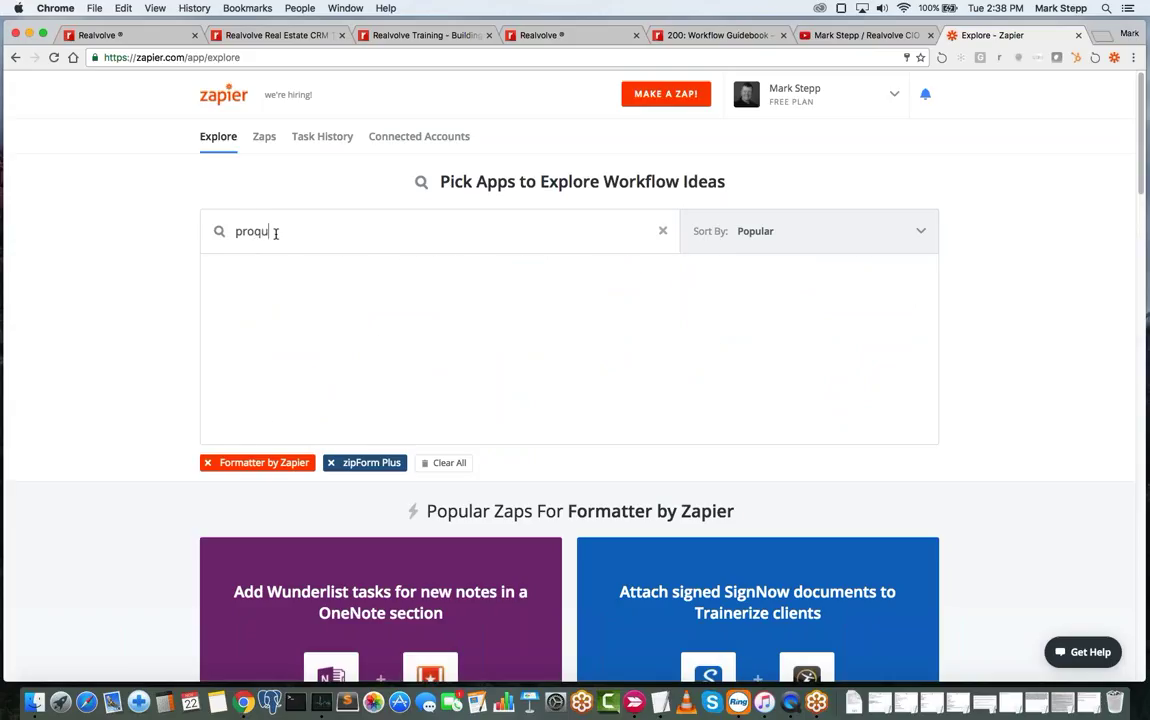
pyautogui.press('BackSpace')
pyautogui.press('BackSpace')
pyautogui.press('BackSpace')
pyautogui.press('BackSpace')
pyautogui.press('BackSpace')
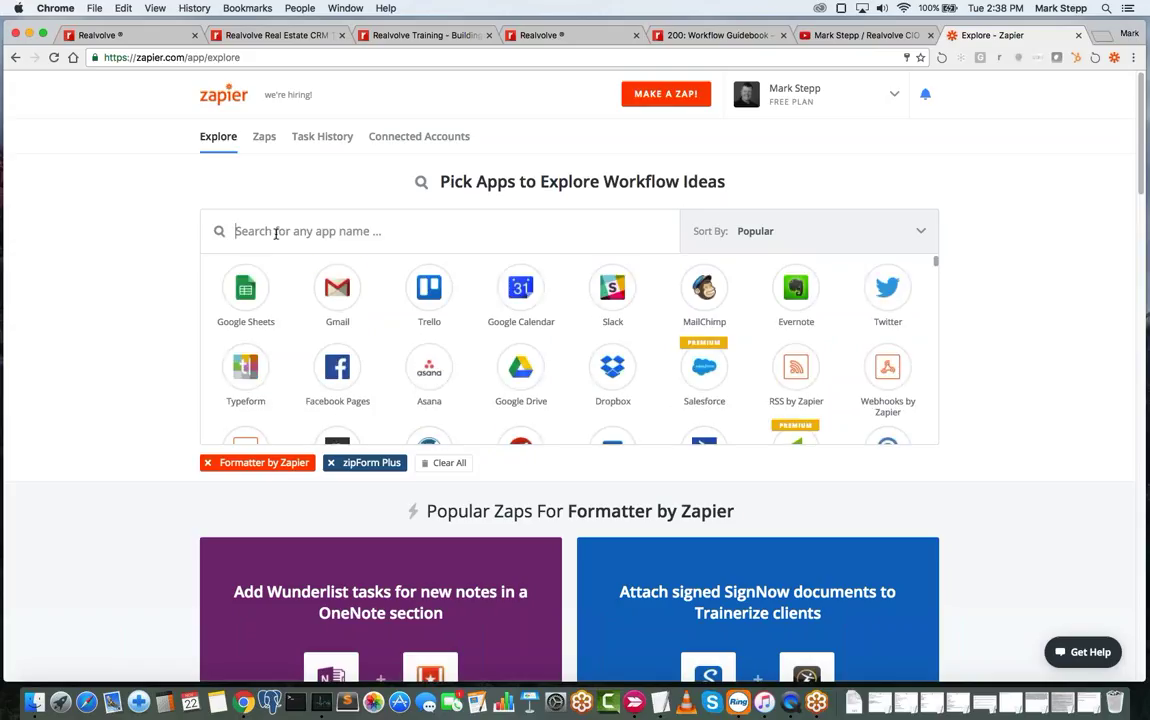
pyautogui.write('parser')
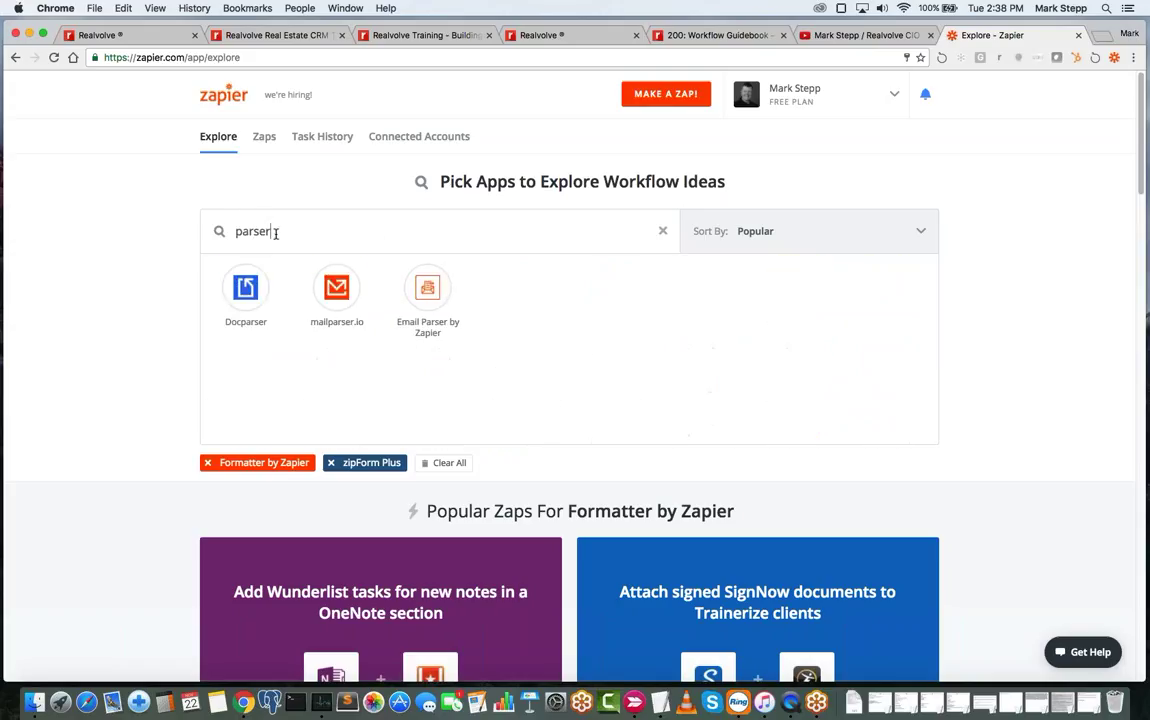
pyautogui.click(405, 285)
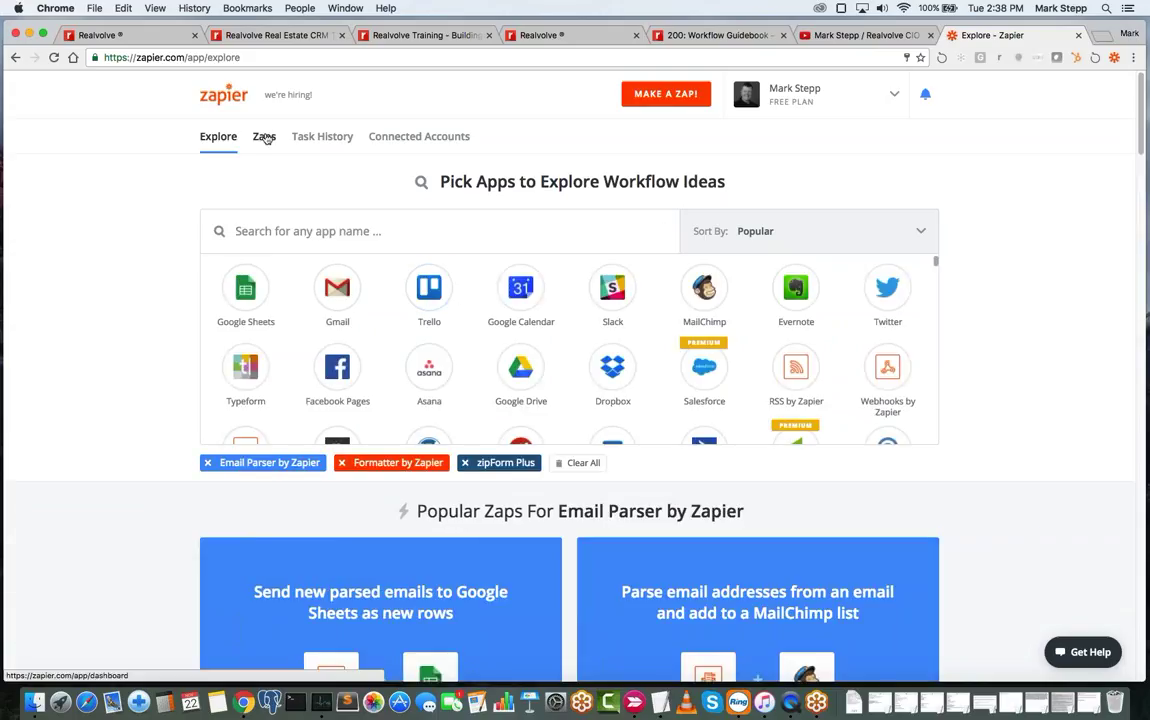
pyautogui.click(265, 137)
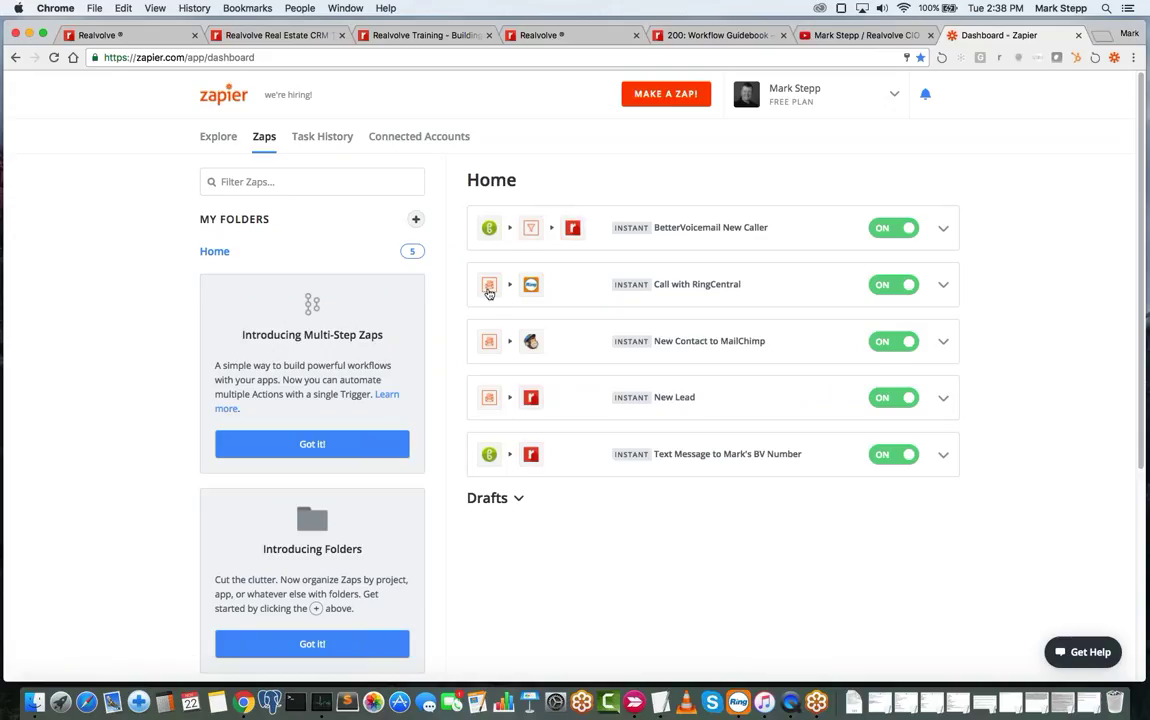
# - Open the New Lead zap and show the mailbox options of its '1. New Email' trigger
pyautogui.click(673, 399)
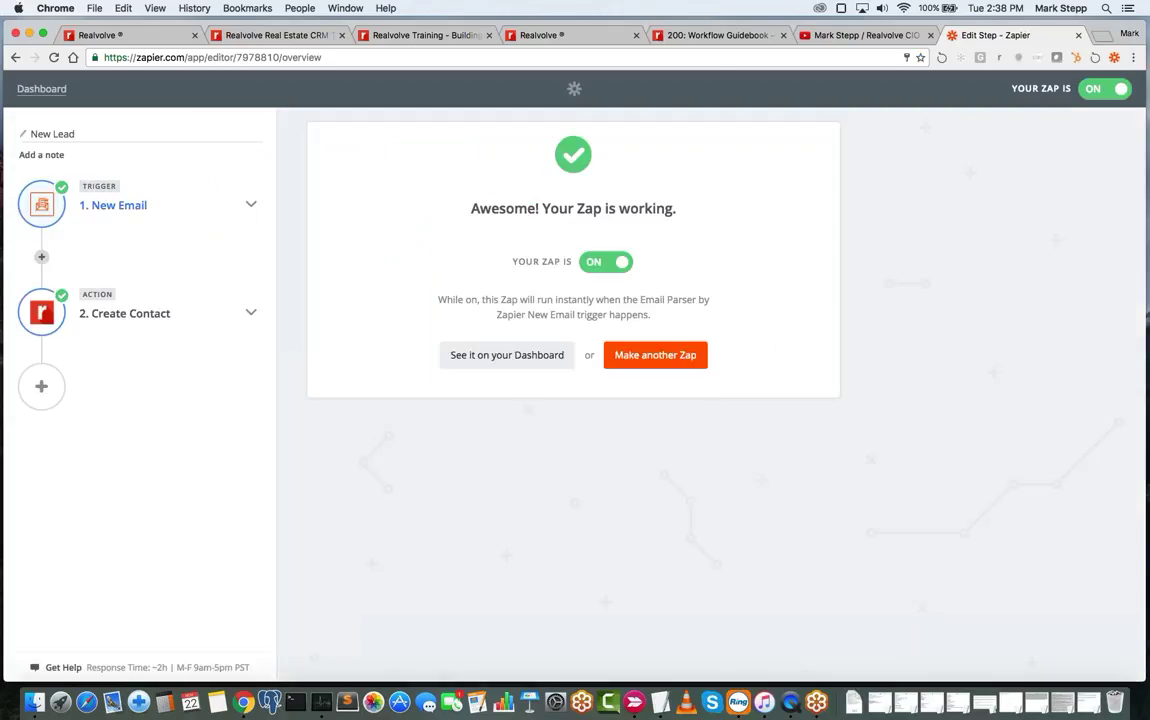
pyautogui.click(251, 205)
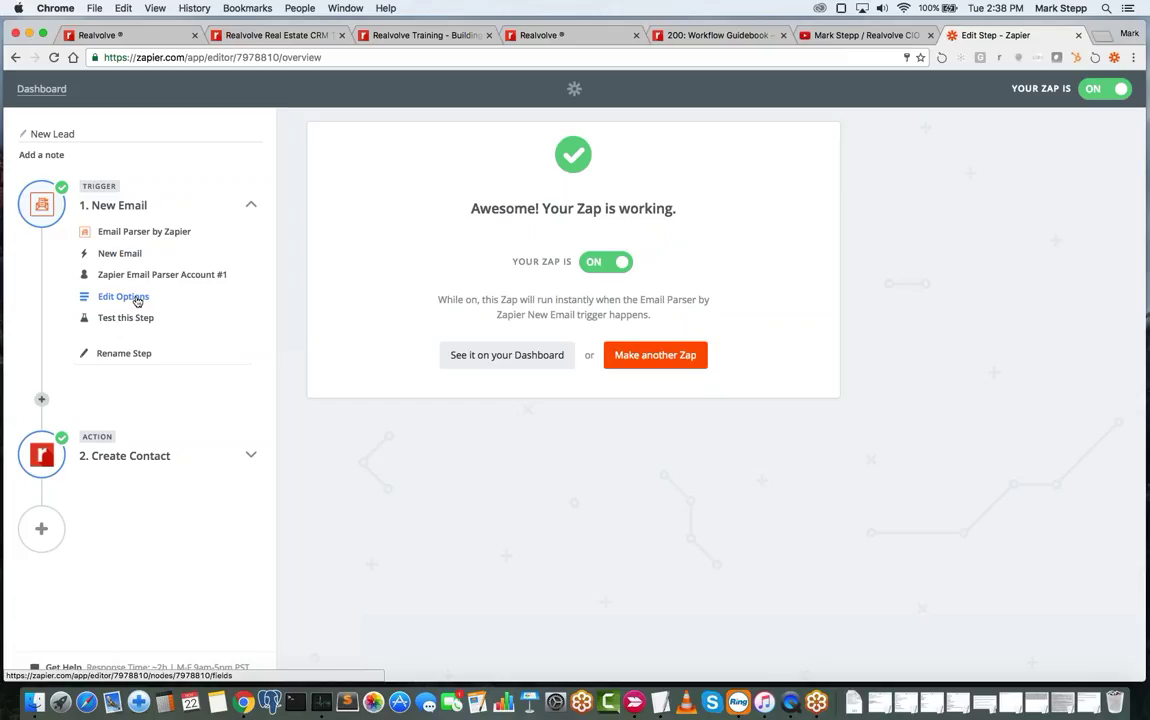
pyautogui.click(137, 300)
pyautogui.click(143, 456)
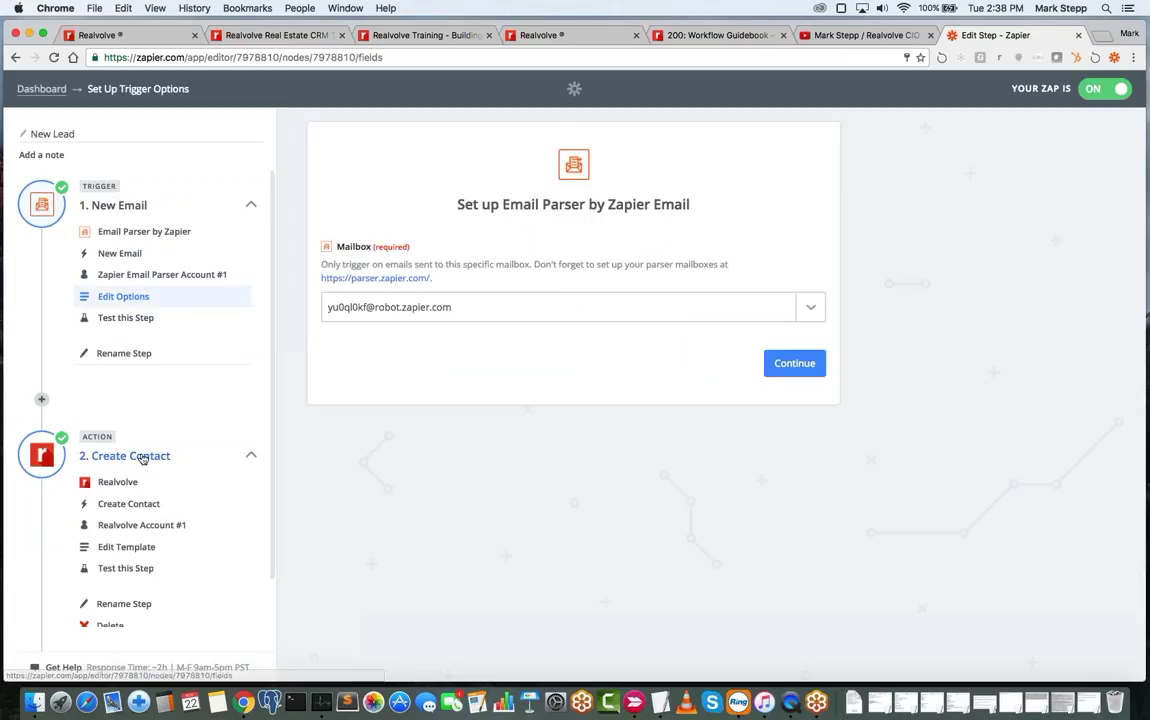
# - Inspect the Create Contact template's Step 1 fields for Full Name, then return to the Realvolve tab
pyautogui.scroll(-2, 205, 517)
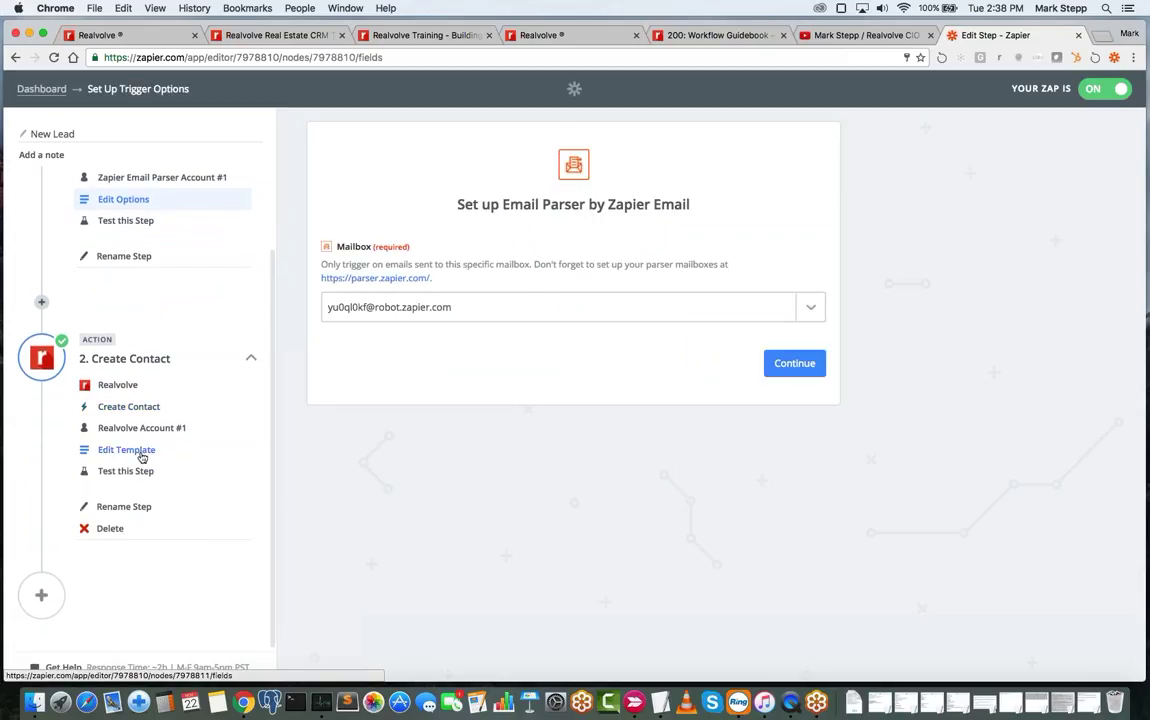
pyautogui.click(140, 451)
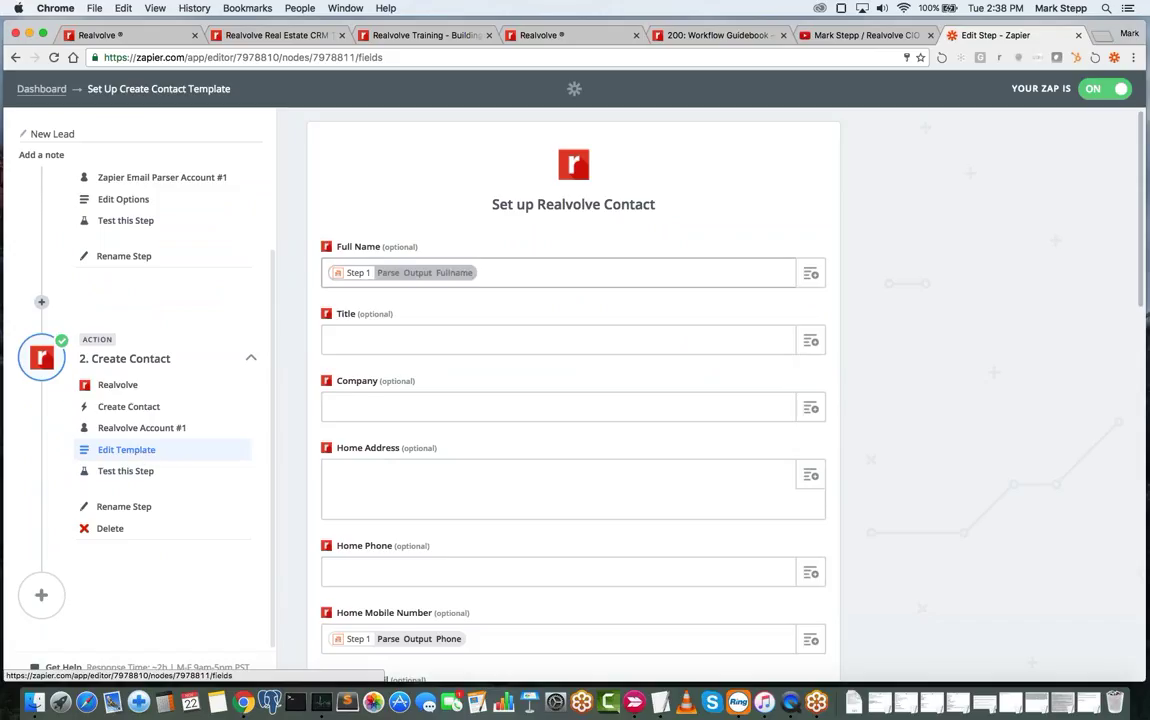
pyautogui.click(812, 277)
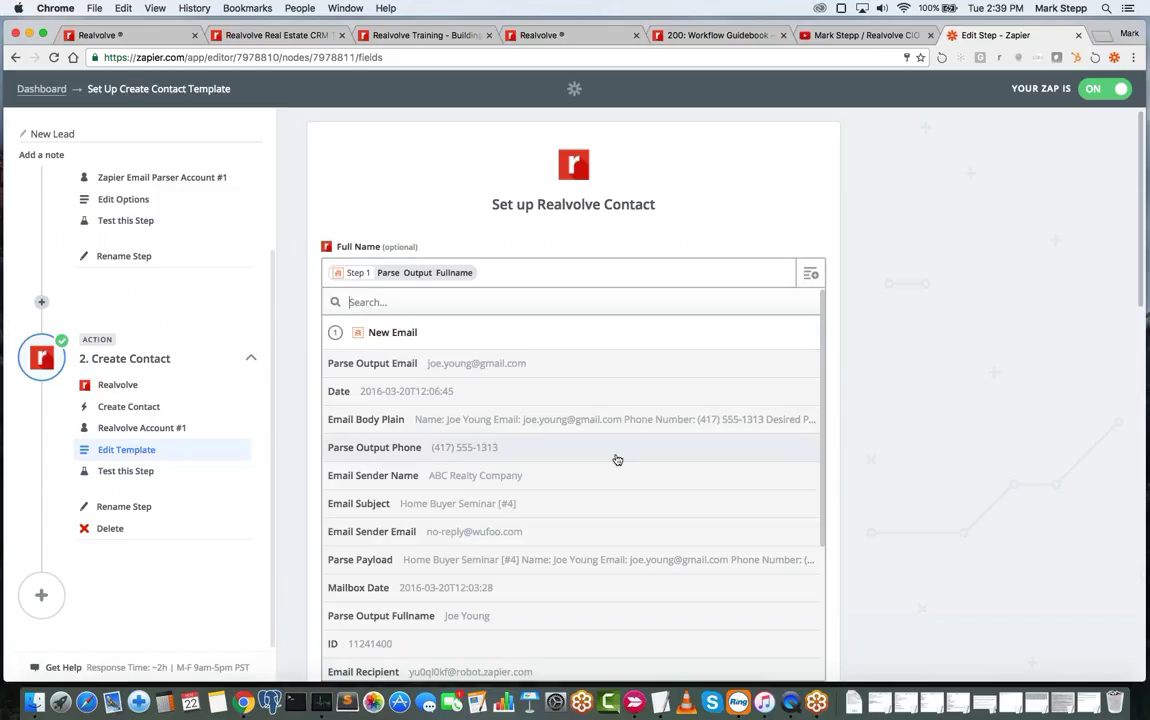
pyautogui.scroll(-2, 617, 459)
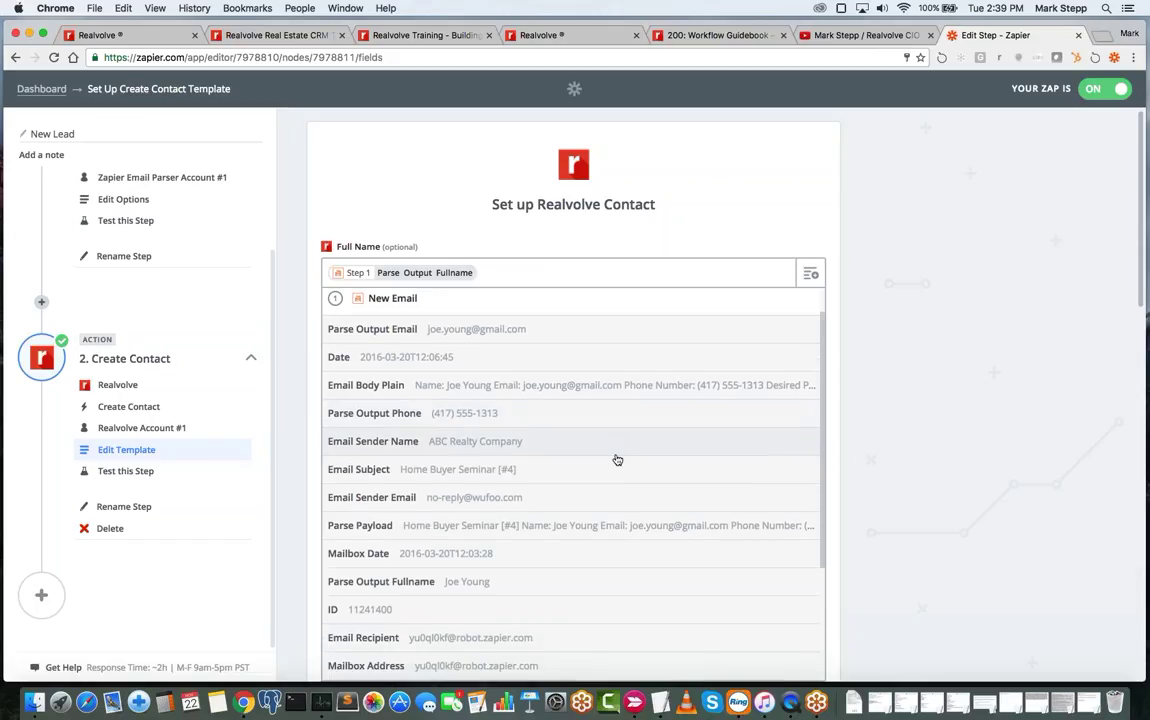
pyautogui.scroll(-3, 617, 459)
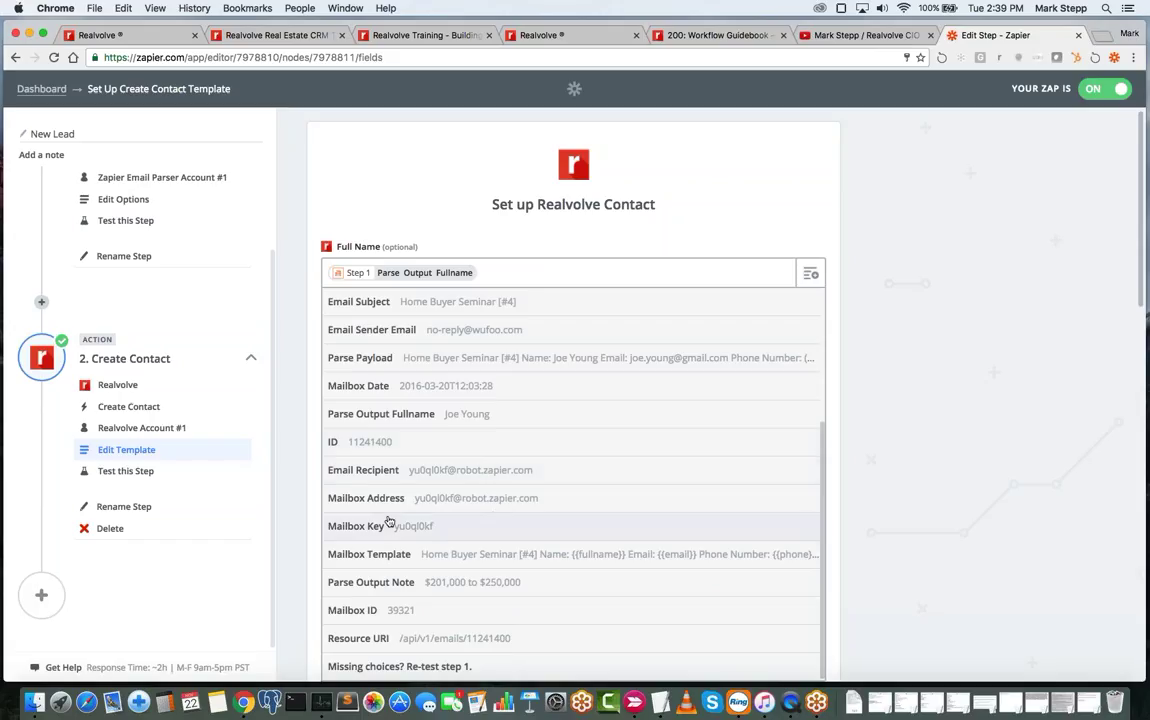
pyautogui.scroll(4, 552, 434)
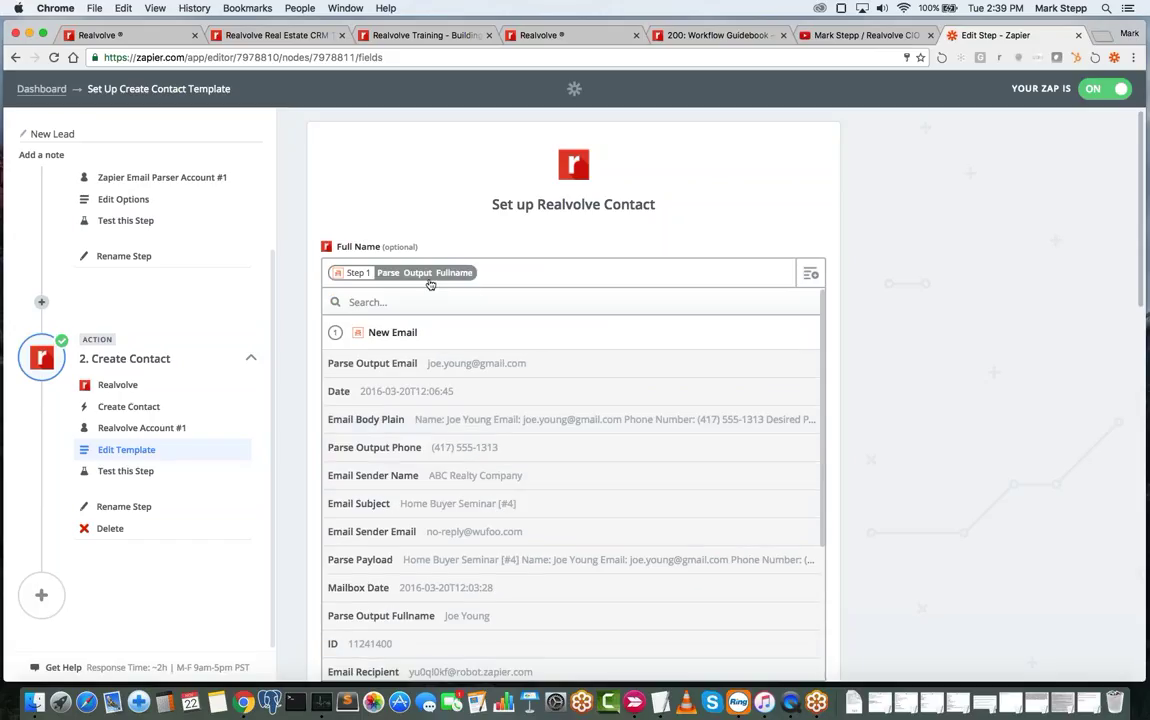
pyautogui.click(507, 268)
pyautogui.scroll(-3, 505, 460)
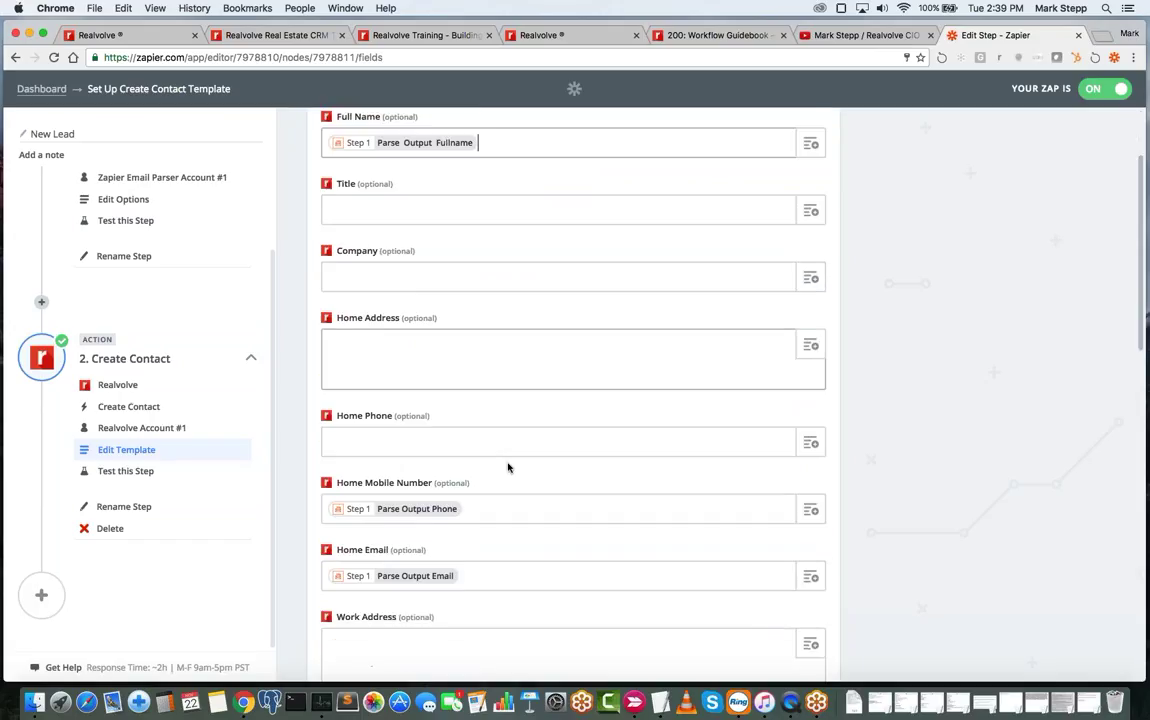
pyautogui.scroll(-2, 503, 488)
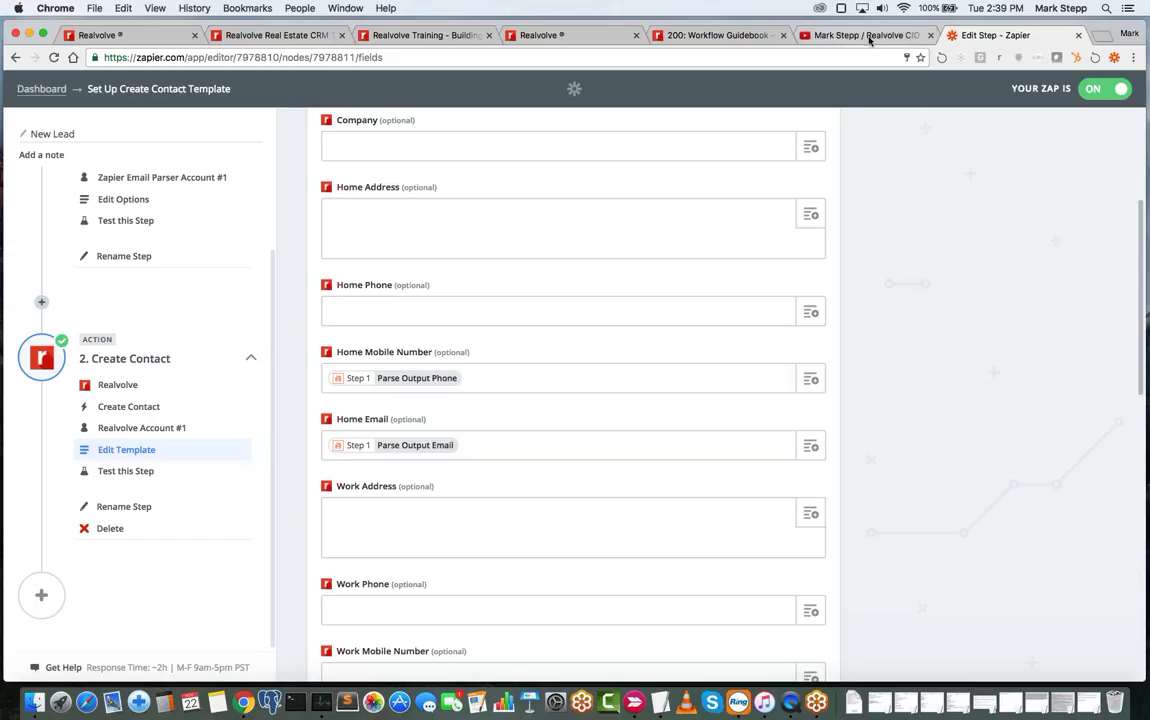
pyautogui.click(530, 35)
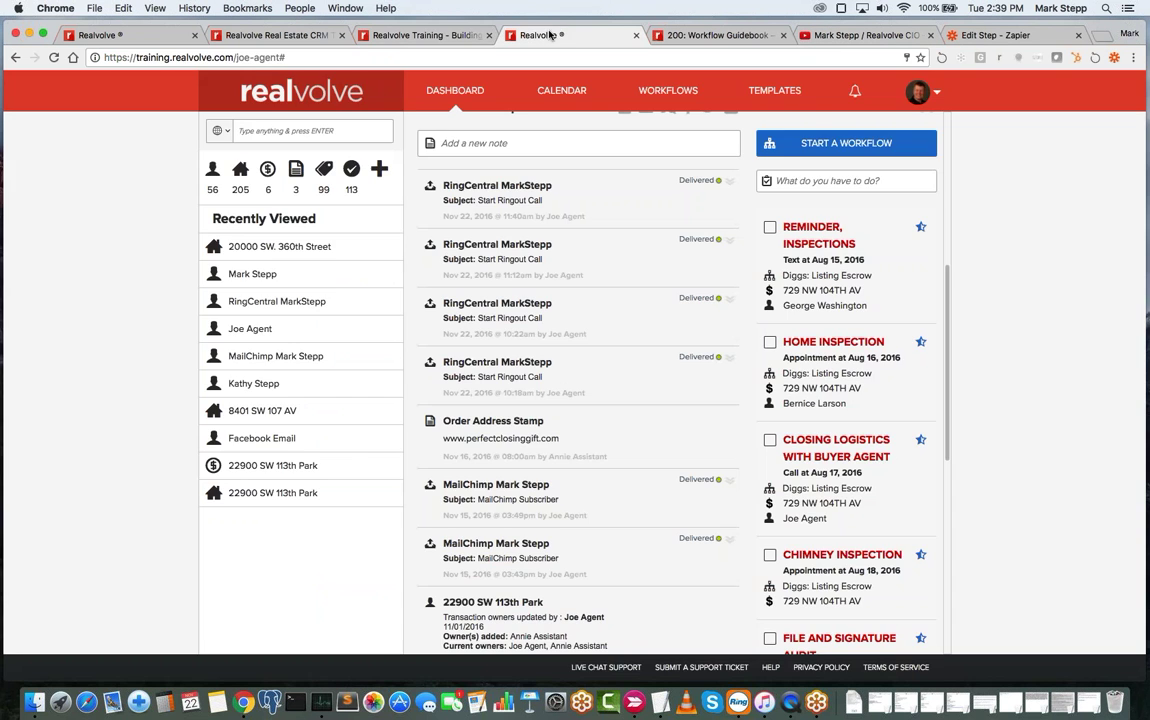
# - From the training course page, start the How to Add / Organize Contacts class
pyautogui.click(395, 37)
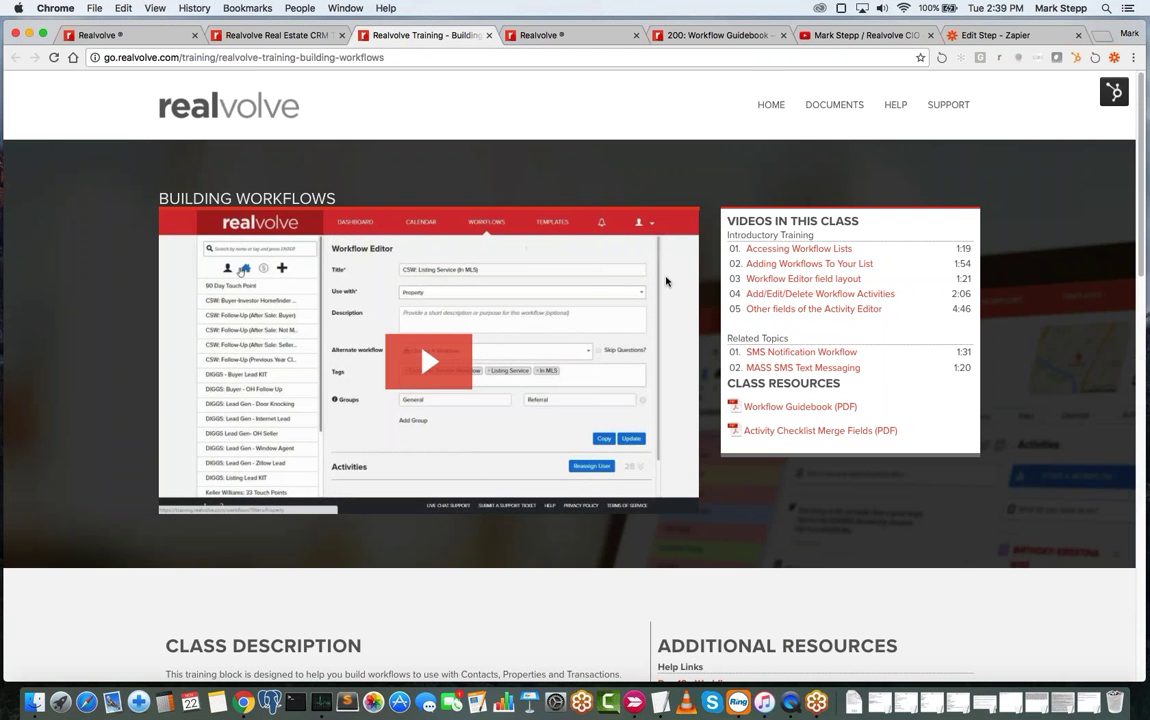
pyautogui.click(300, 37)
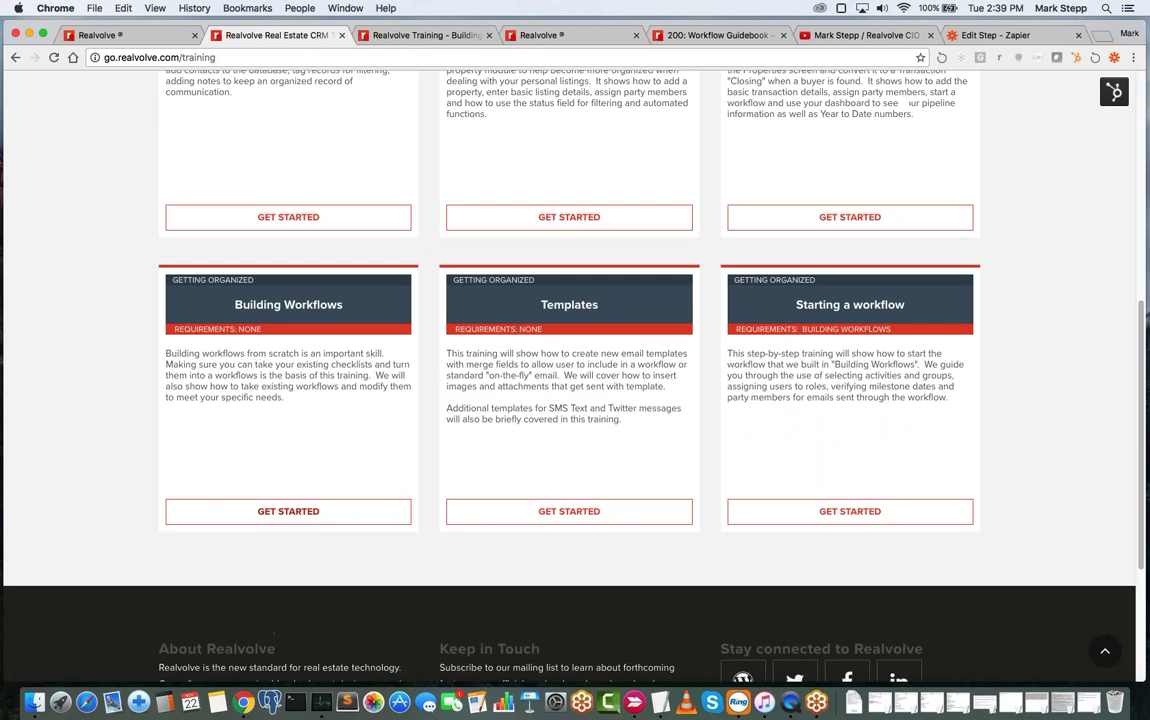
pyautogui.scroll(5, 575, 370)
pyautogui.click(288, 476)
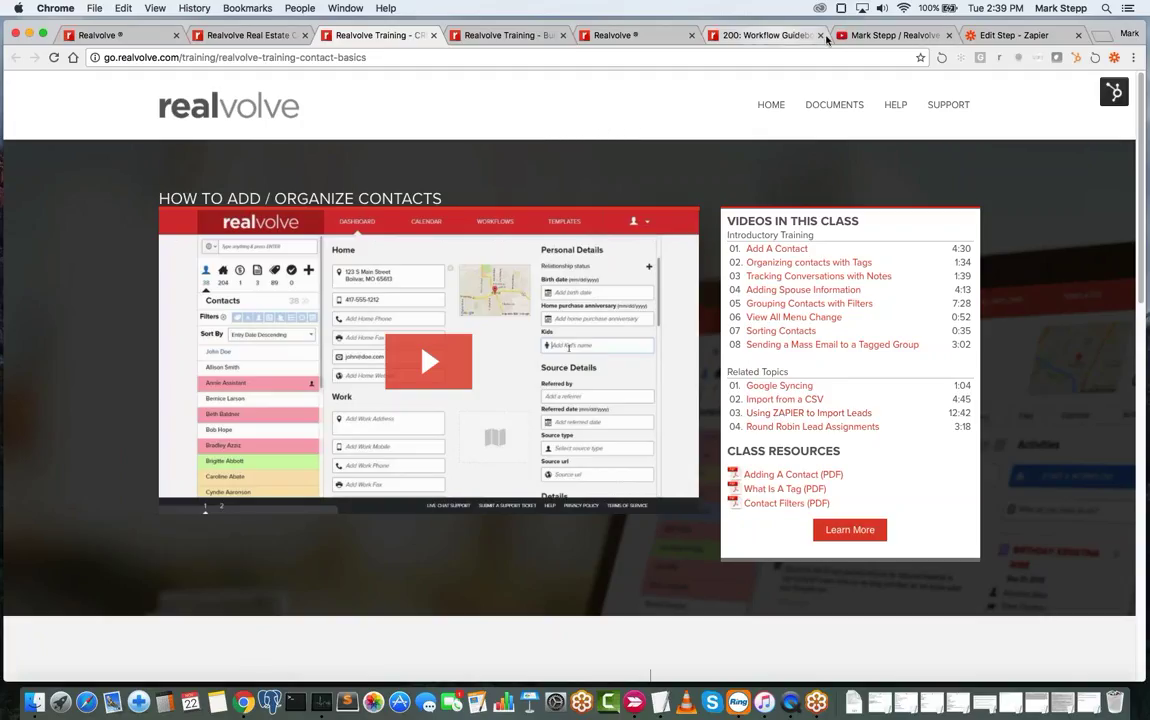
# - In the Create Contact template, keep Contact Source as Web and open the Contact Workflow list
pyautogui.click(1020, 35)
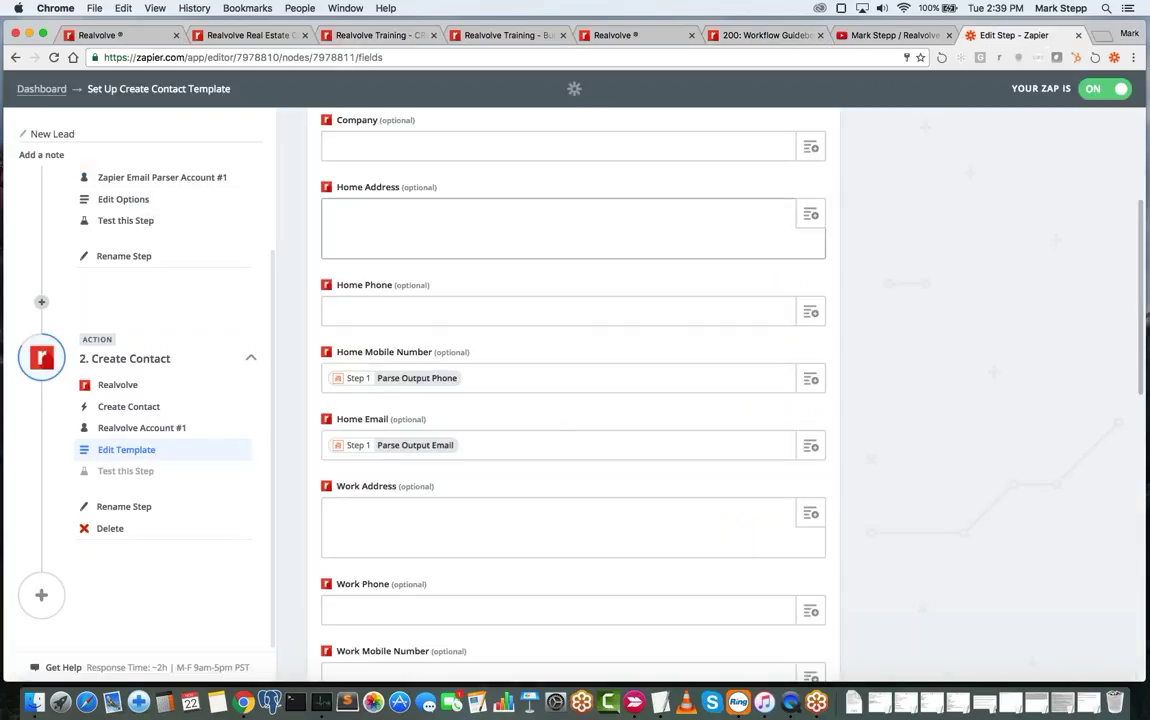
pyautogui.scroll(-5, 412, 330)
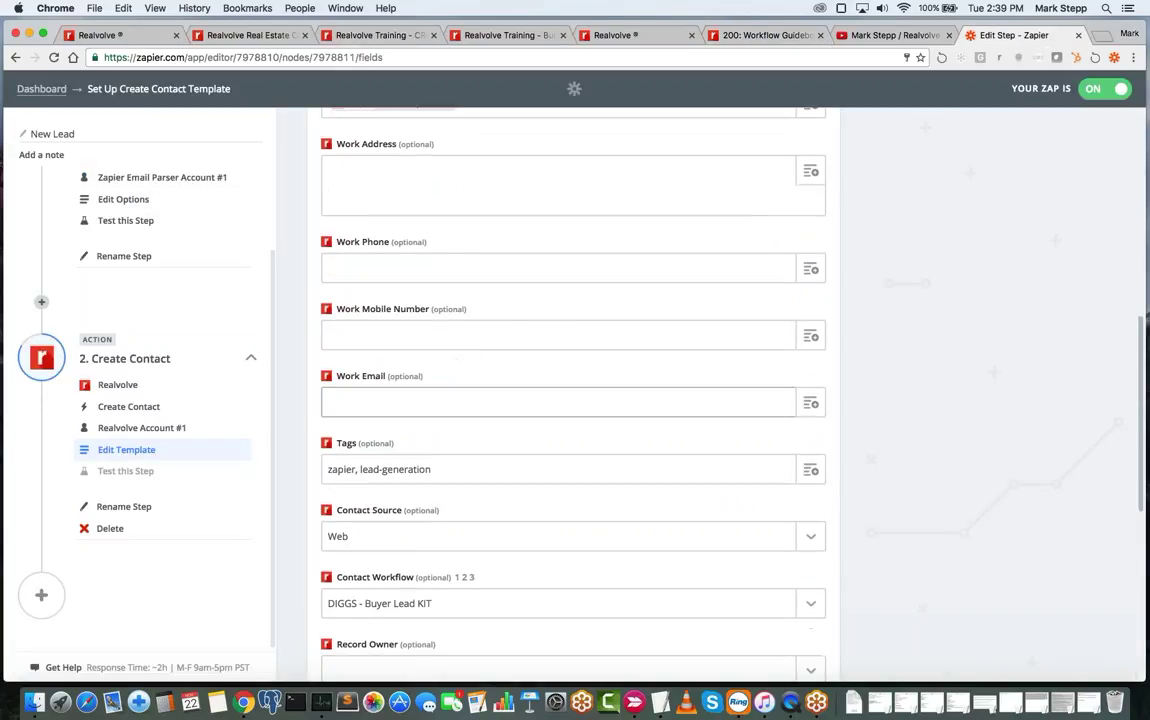
pyautogui.scroll(-4, 471, 435)
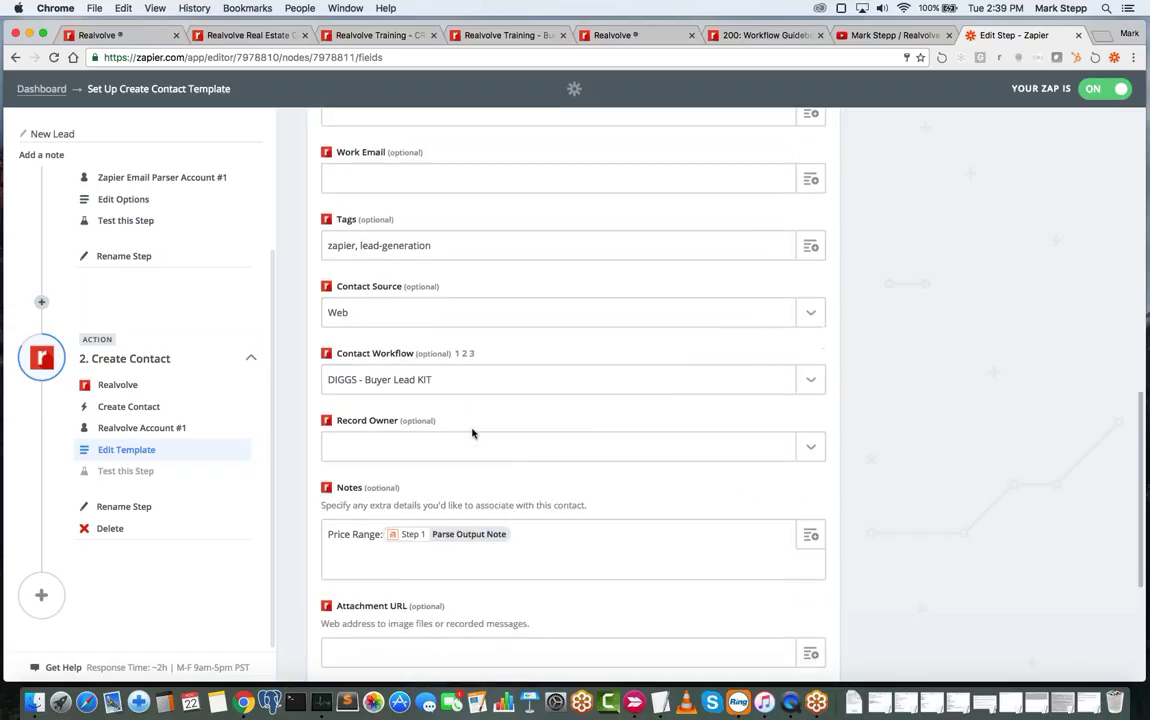
pyautogui.scroll(-2, 473, 433)
pyautogui.scroll(-1, 393, 418)
pyautogui.scroll(3, 393, 418)
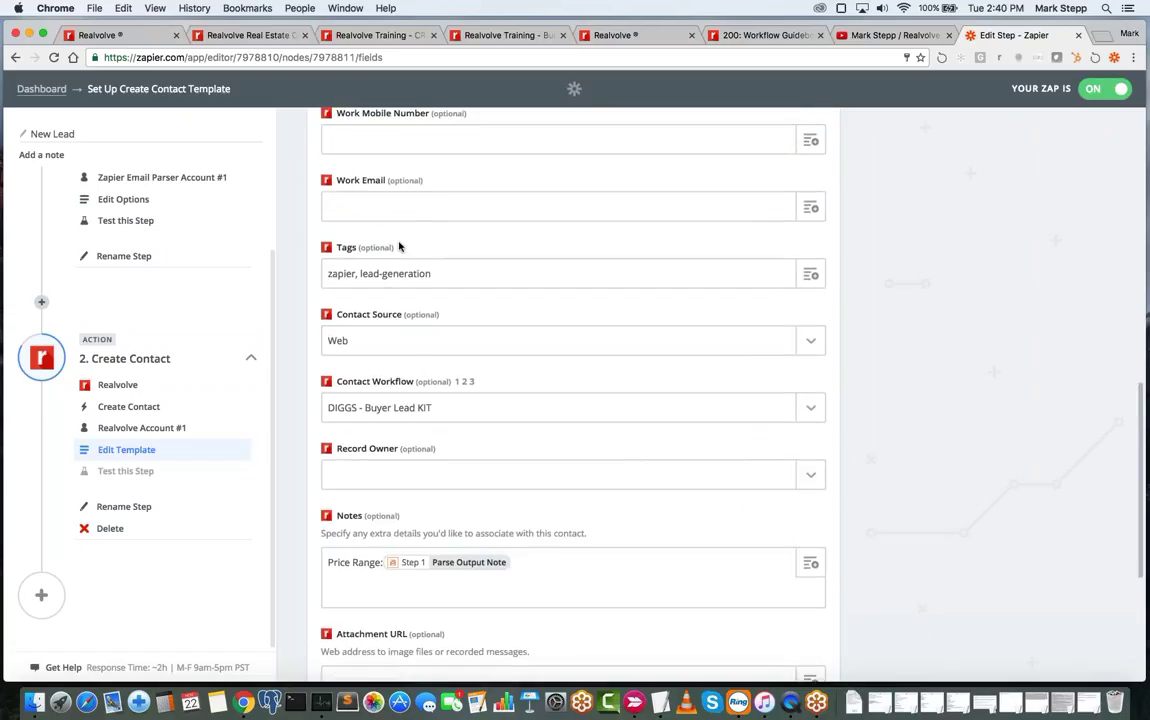
pyautogui.click(376, 341)
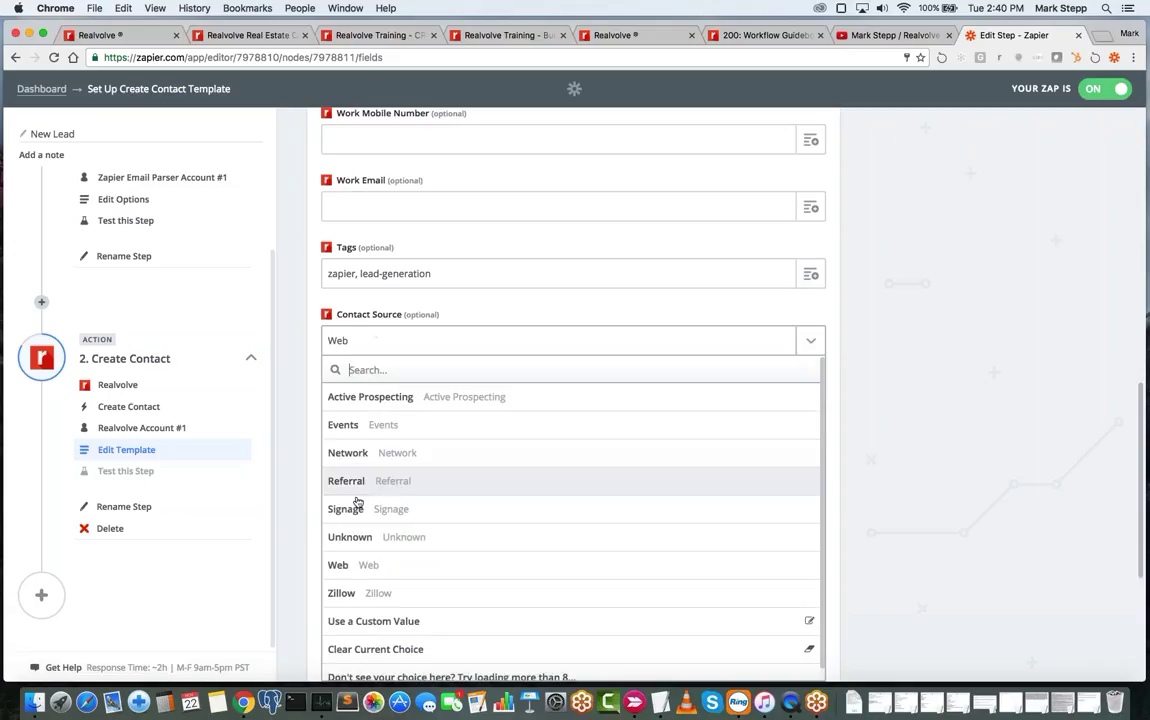
pyautogui.click(403, 341)
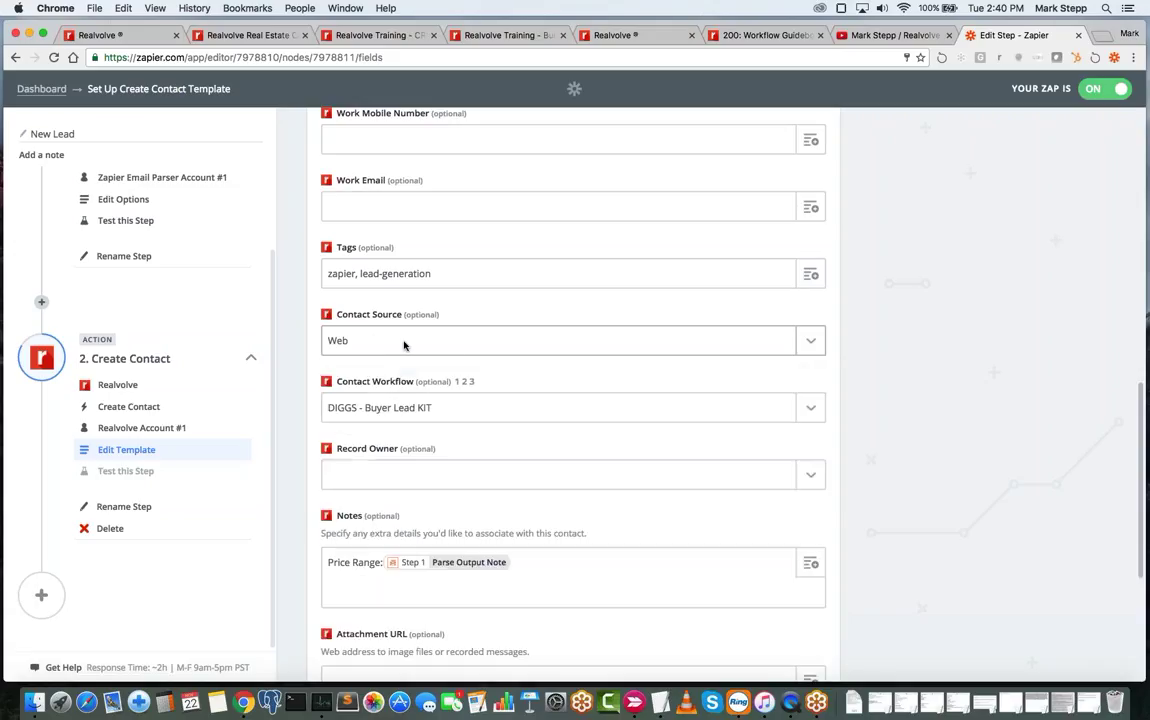
pyautogui.click(451, 276)
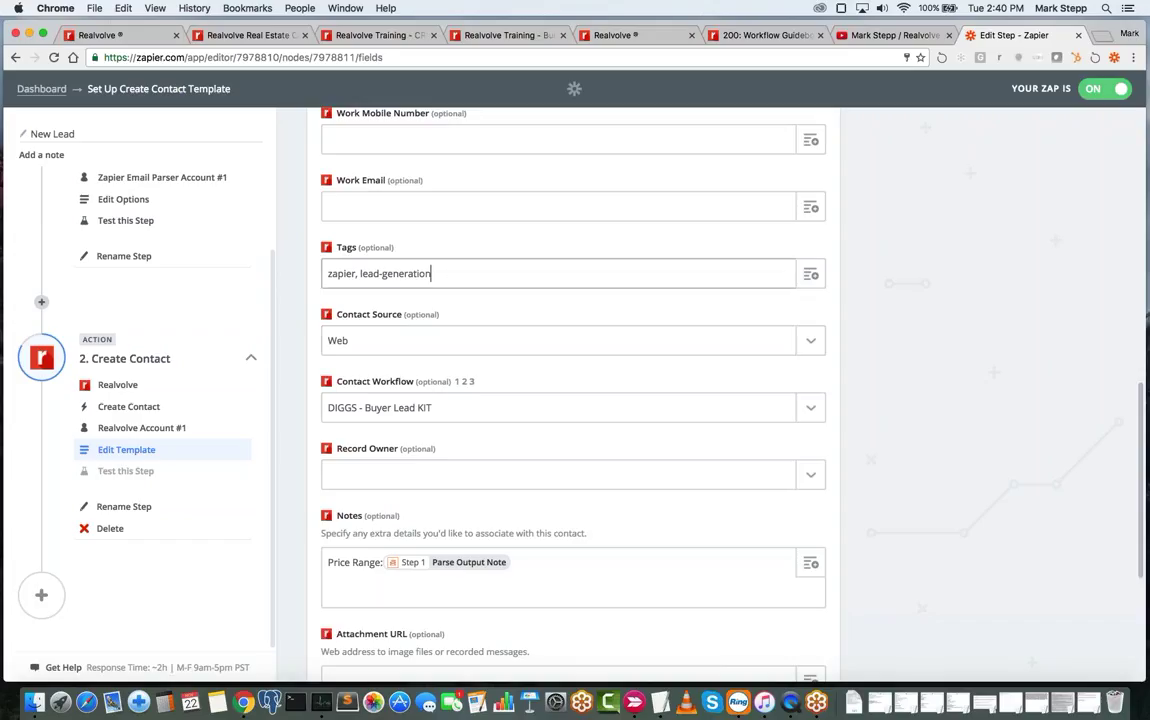
pyautogui.click(444, 410)
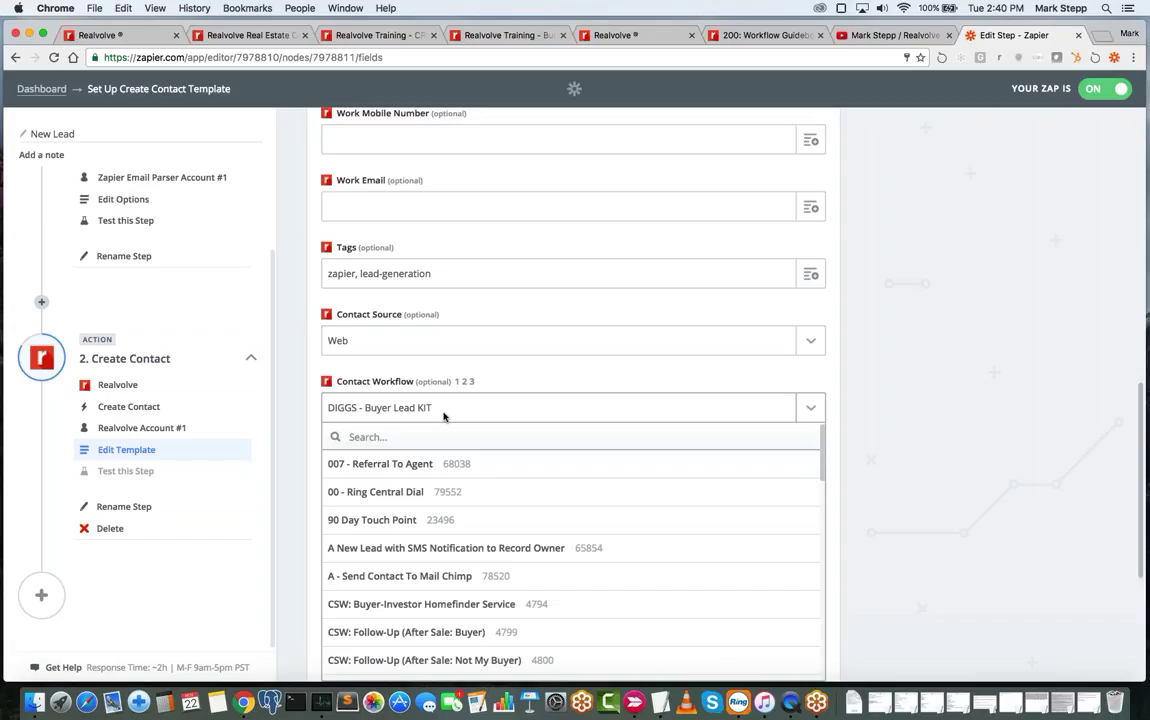
# - Close the Contact Workflow list, keeping DIGGS - Buyer Lead KIT selected
pyautogui.click(444, 410)
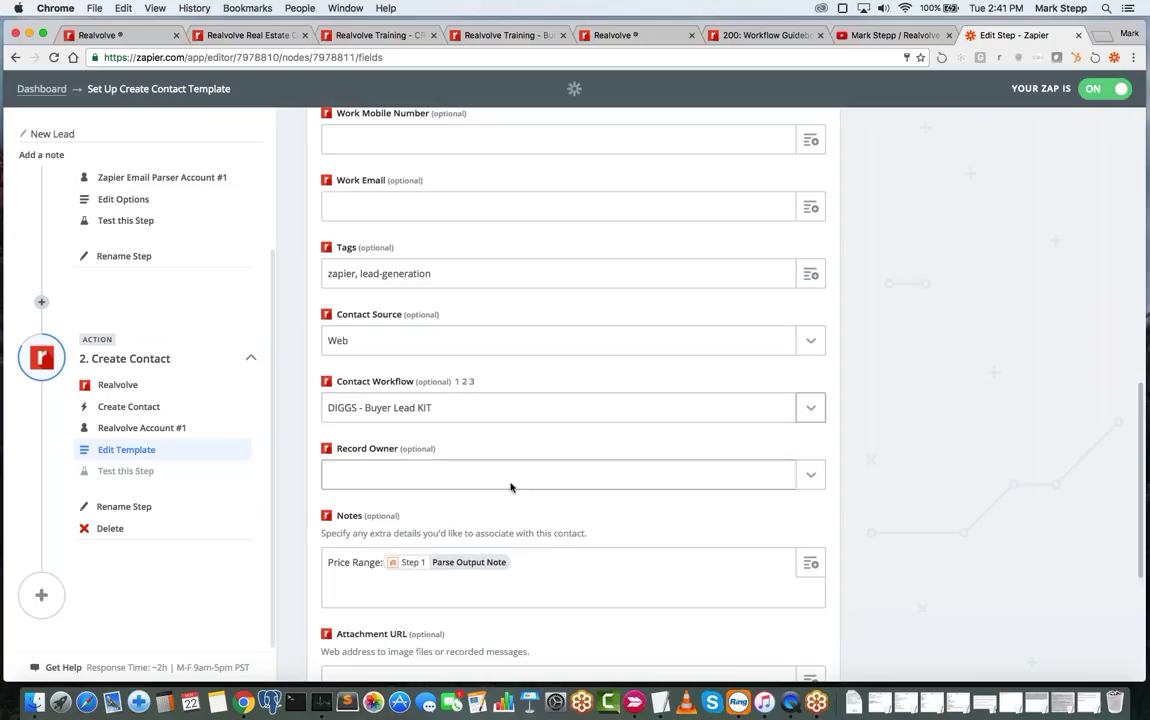
# - Add a new empty line in Notes after the 'Price Range:' Parse Output Note field
pyautogui.scroll(-2, 511, 485)
pyautogui.click(329, 502)
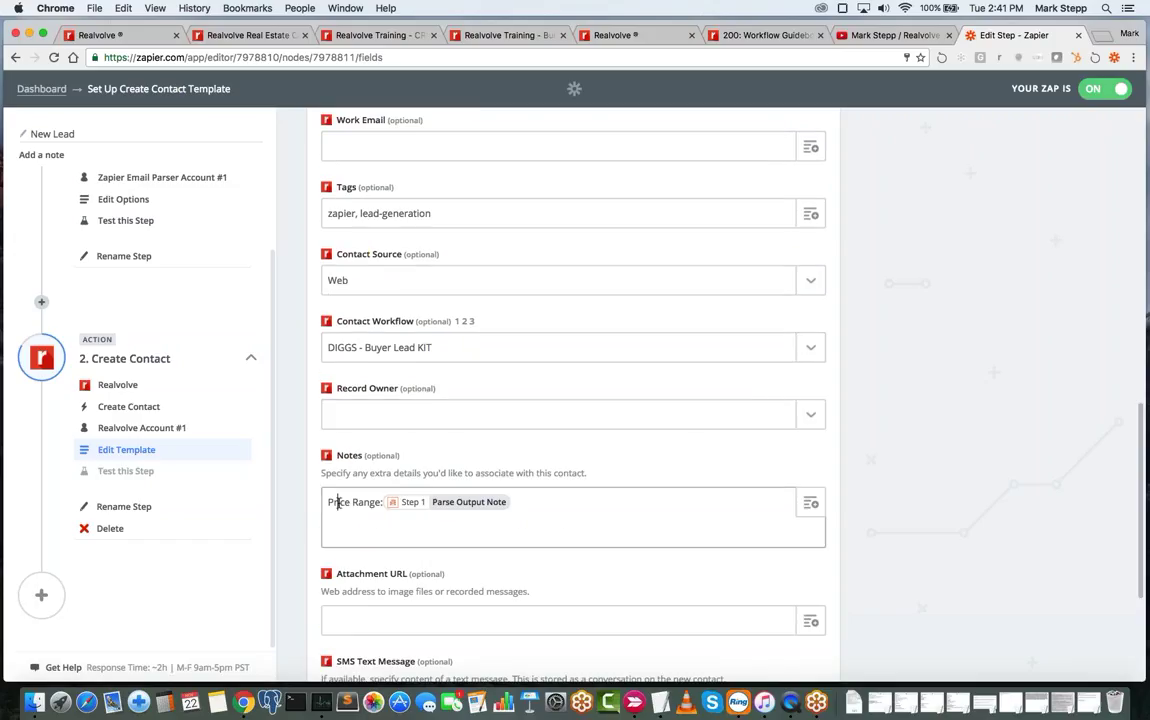
pyautogui.moveTo(329, 502); pyautogui.dragTo(404, 529)
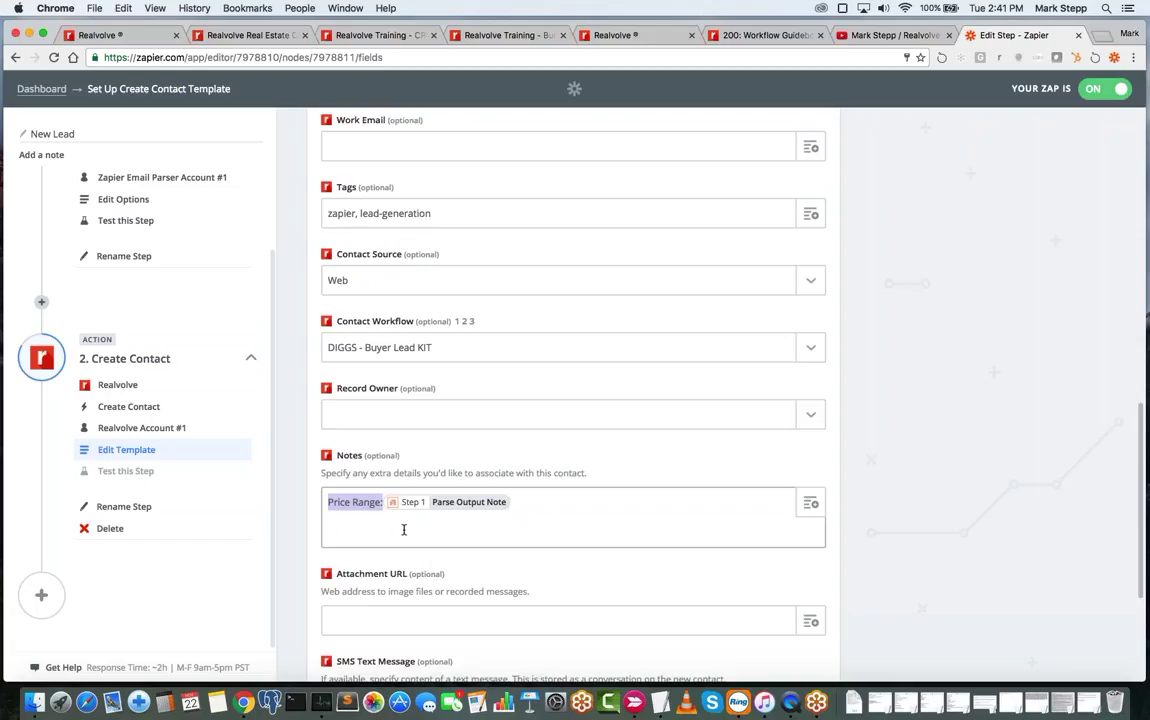
pyautogui.click(359, 524)
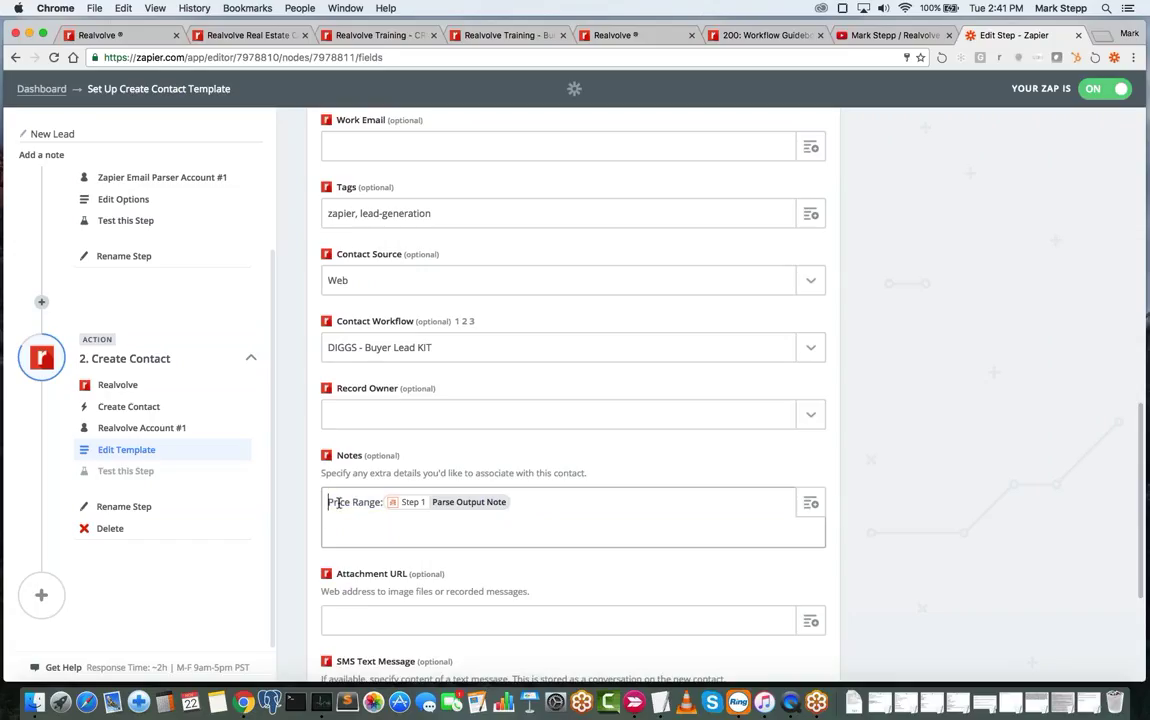
pyautogui.moveTo(329, 502); pyautogui.dragTo(387, 502)
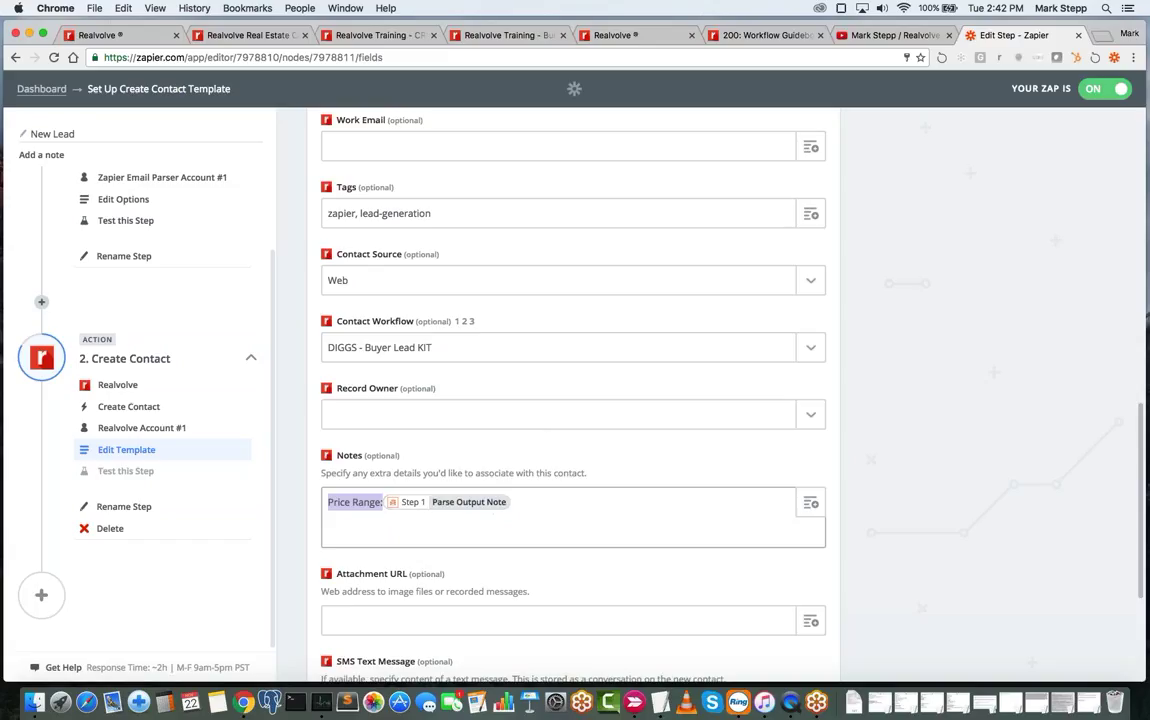
pyautogui.click(521, 505)
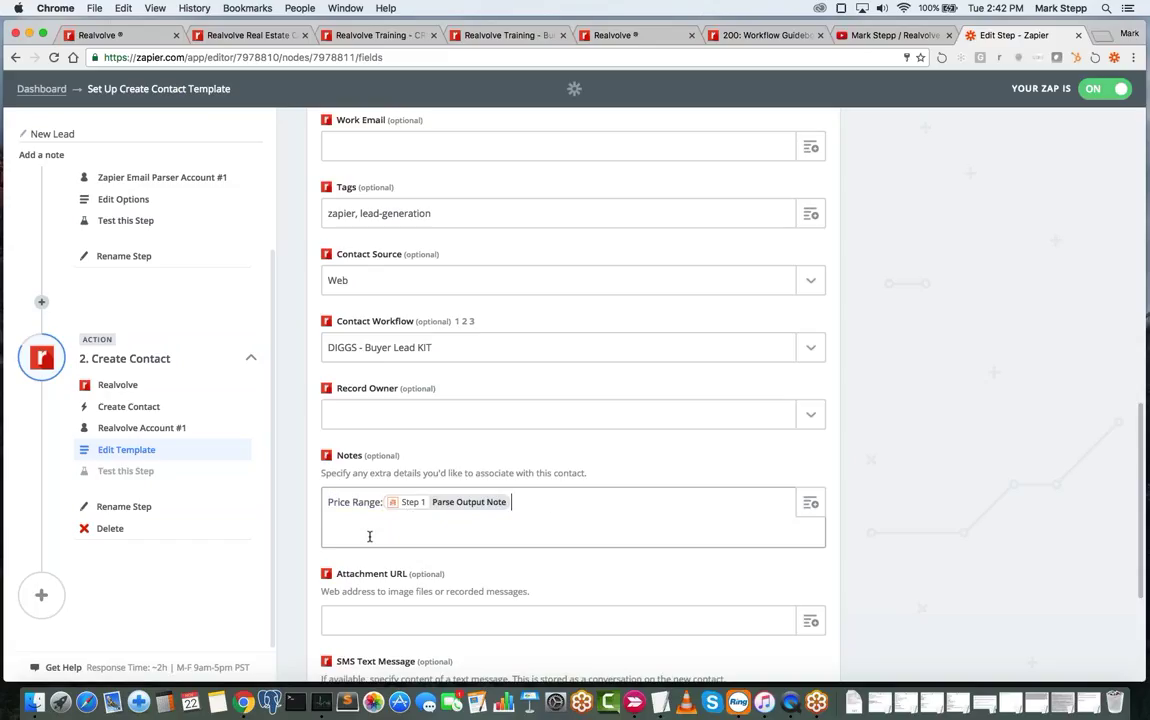
pyautogui.press('Return')
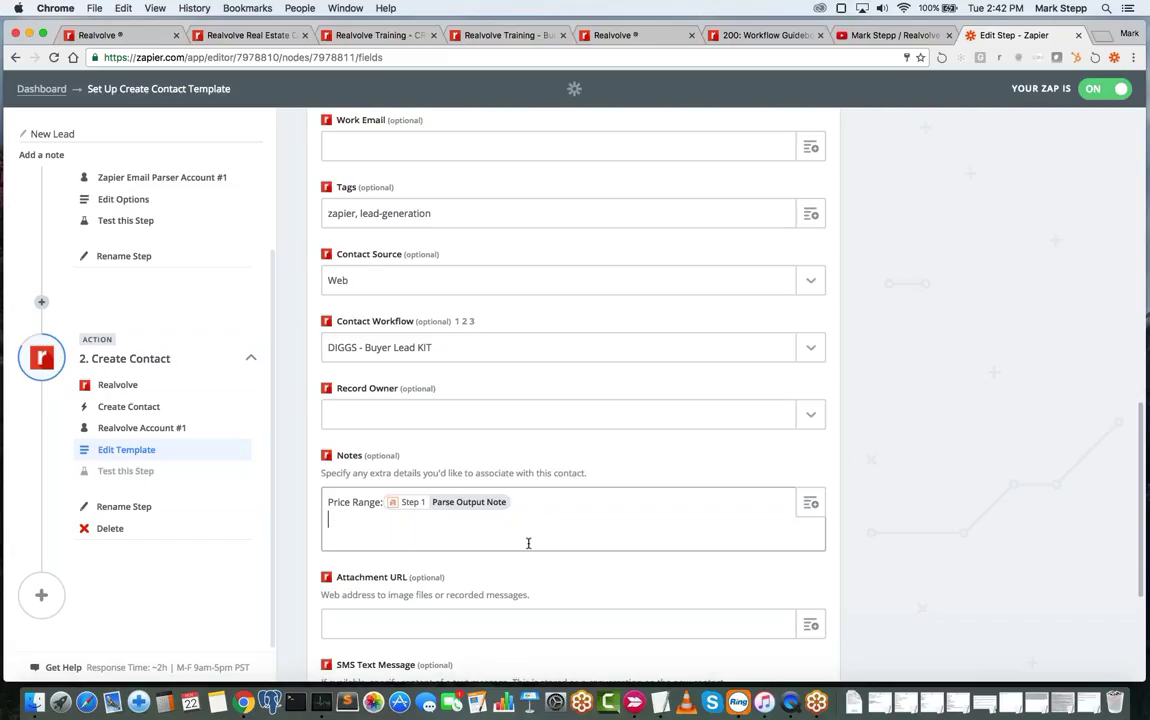
pyautogui.scroll(-3, 528, 543)
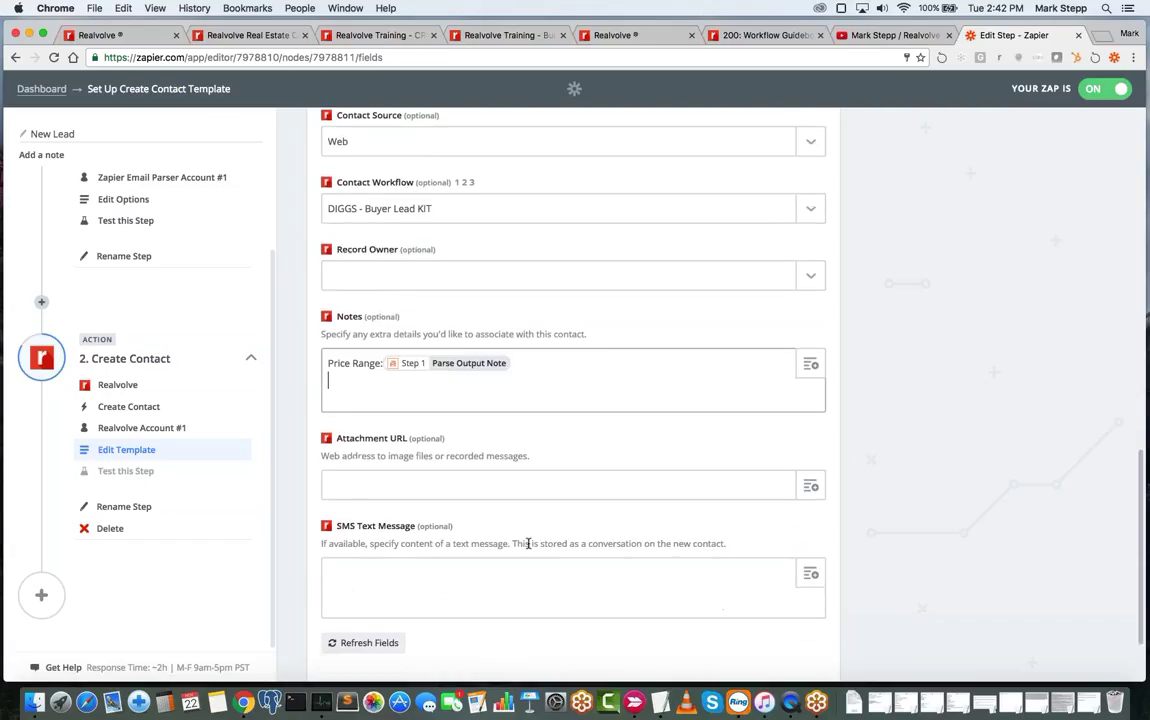
pyautogui.scroll(4, 528, 543)
pyautogui.scroll(1, 528, 543)
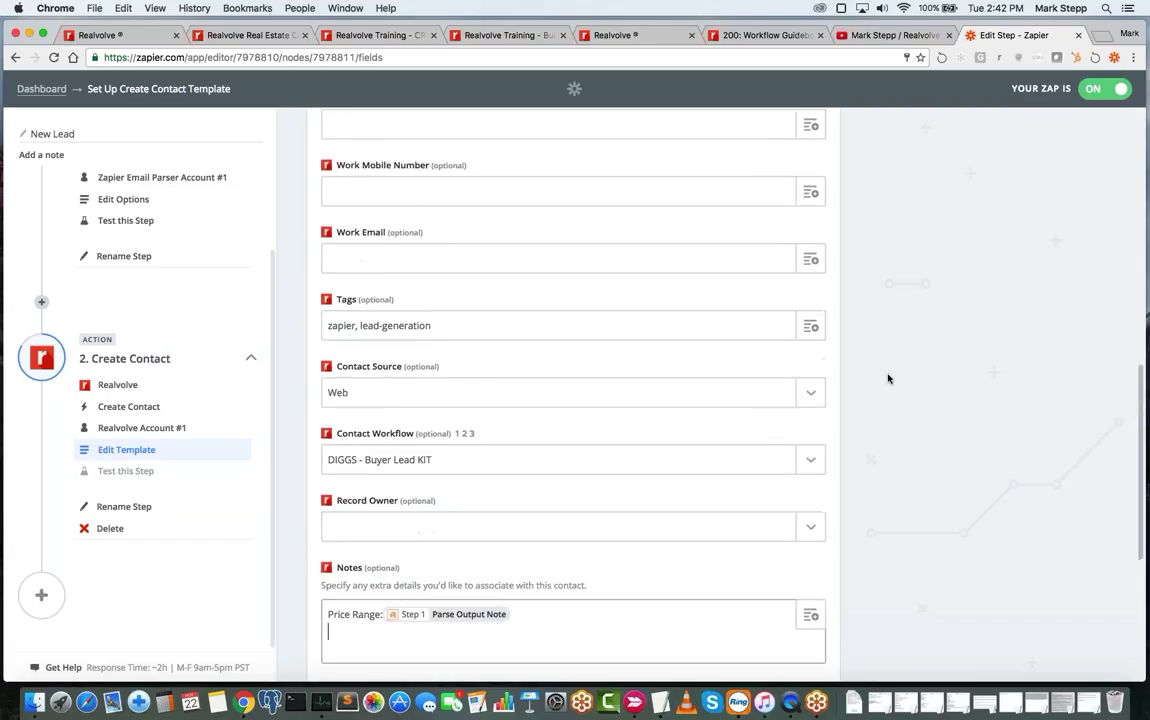
# - Cycle through the YouTube and Realvolve Training tabs back to the Realvolve dashboard
pyautogui.click(889, 38)
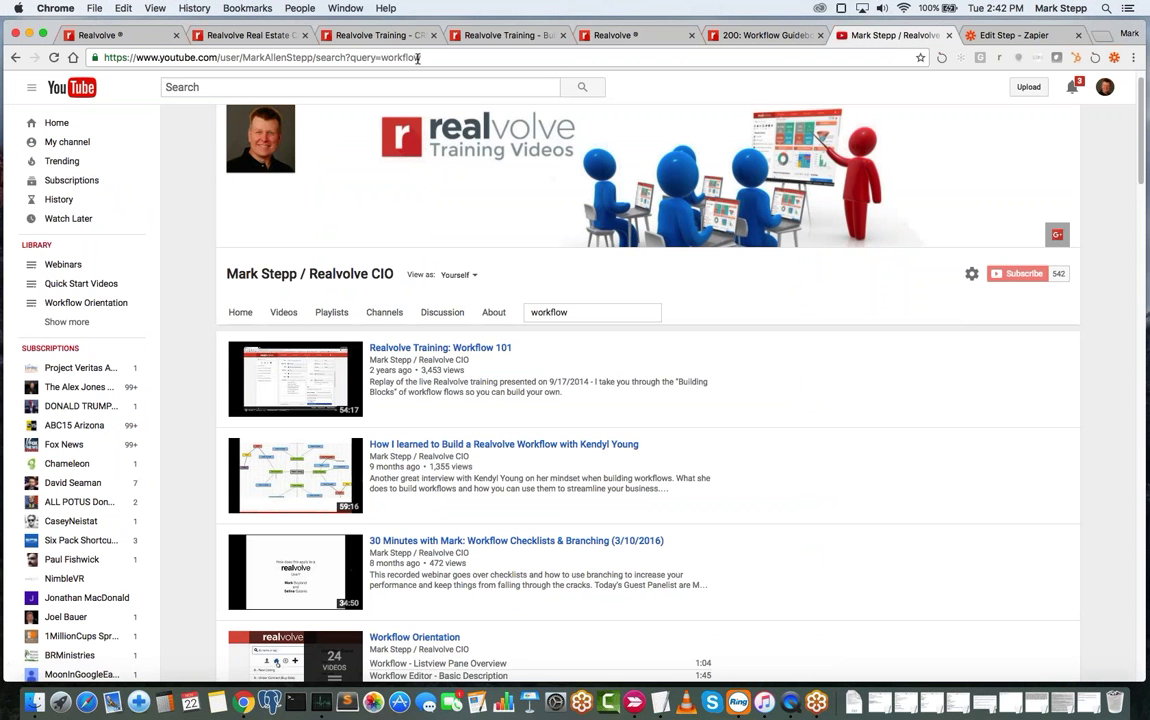
pyautogui.click(256, 38)
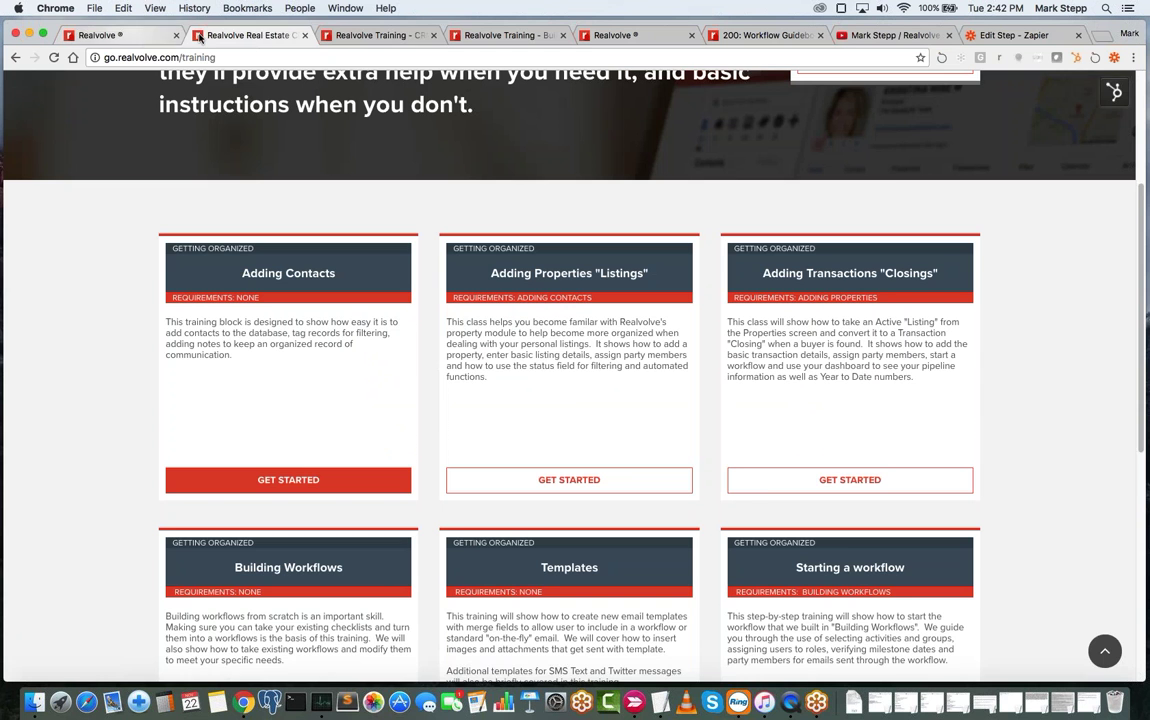
pyautogui.click(387, 36)
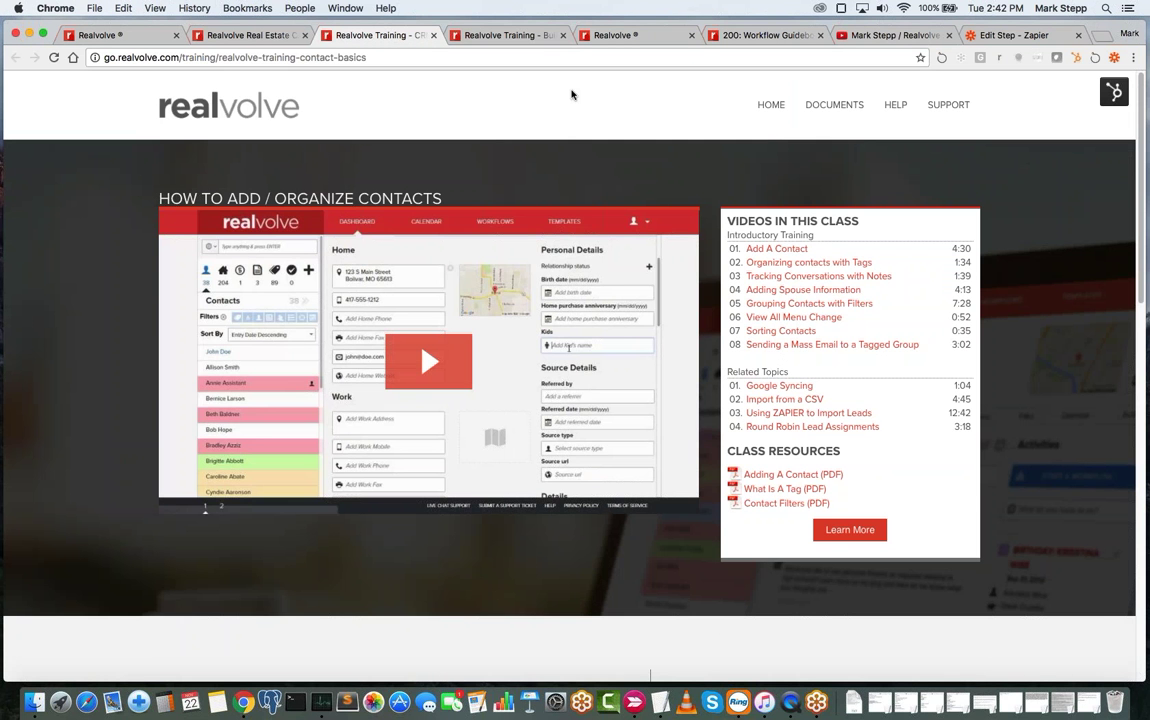
pyautogui.click(505, 36)
pyautogui.click(626, 38)
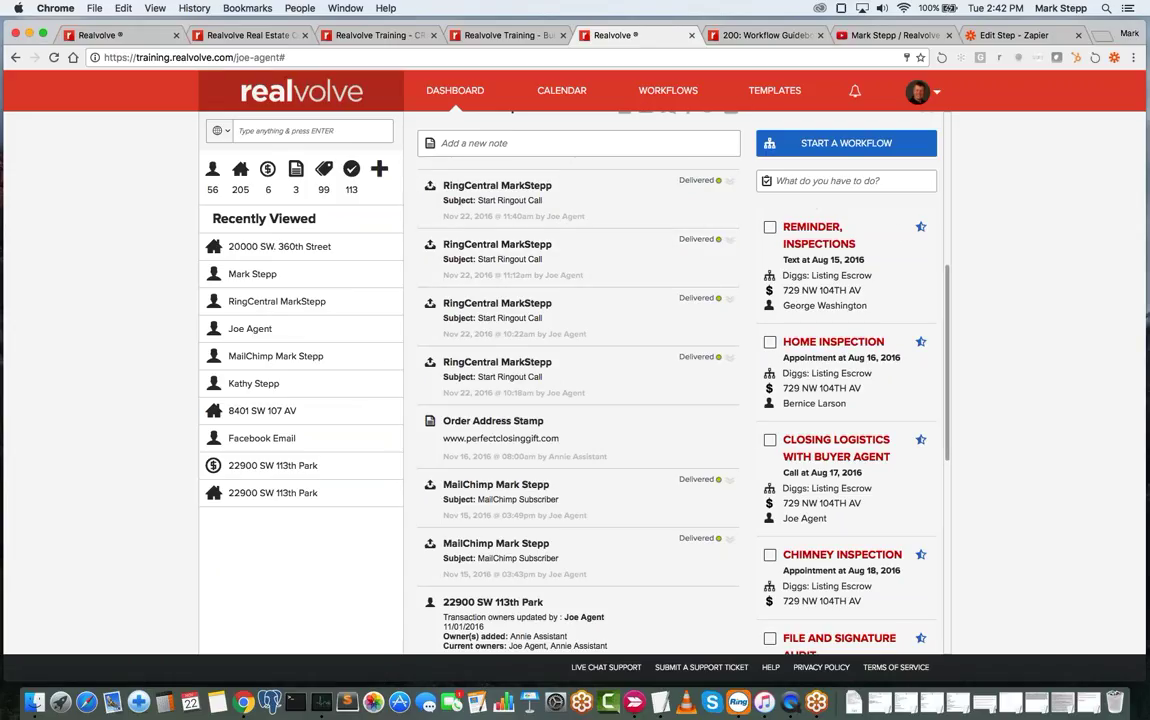
# - Review the PhoneNumberFrom and PhoneNumberTo lines in the 00 - Ring Central Dialer template
pyautogui.click(767, 92)
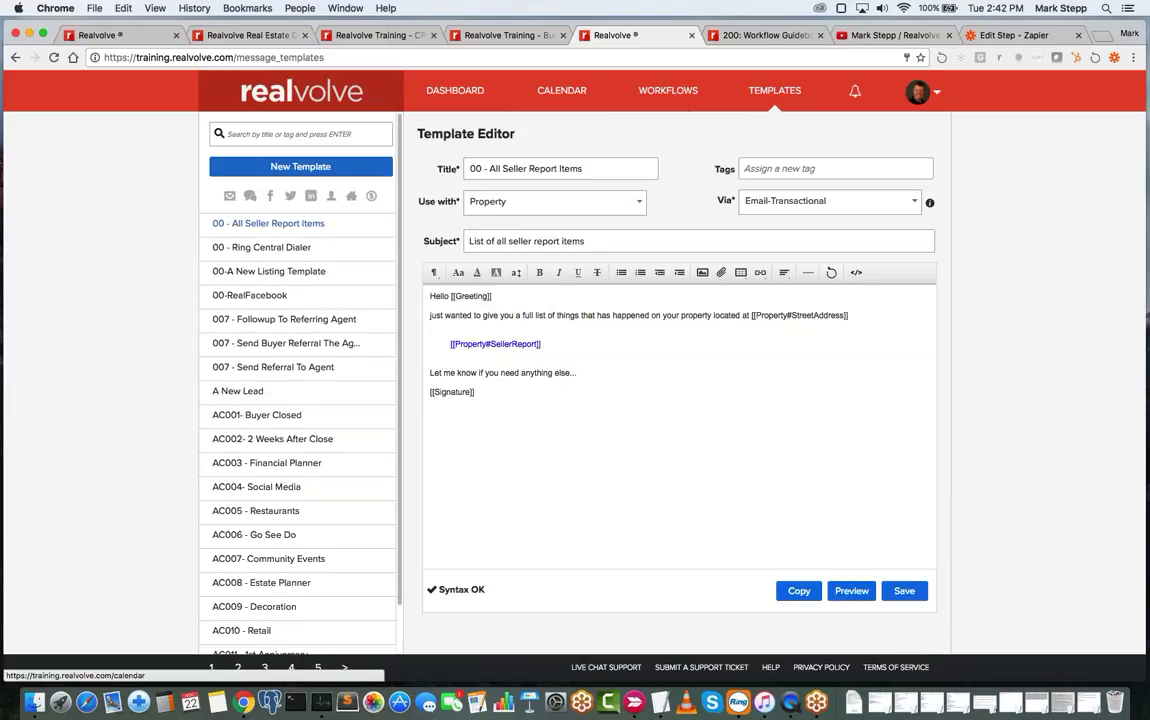
pyautogui.click(268, 252)
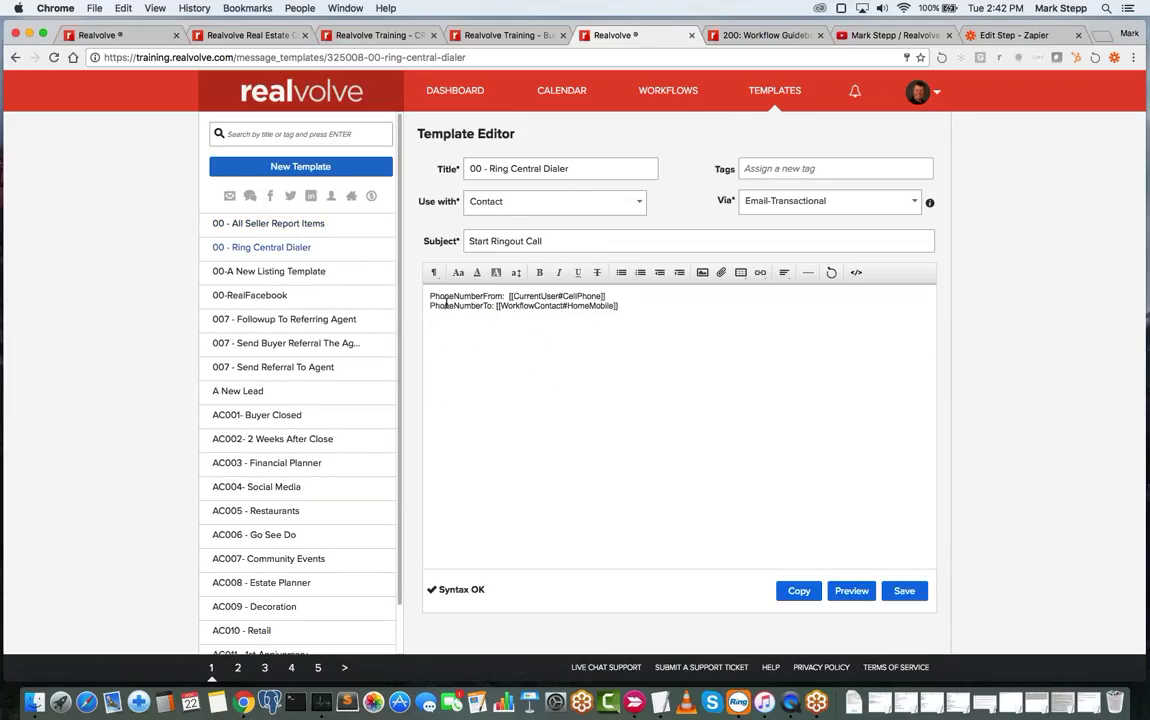
pyautogui.moveTo(430, 296); pyautogui.dragTo(510, 297)
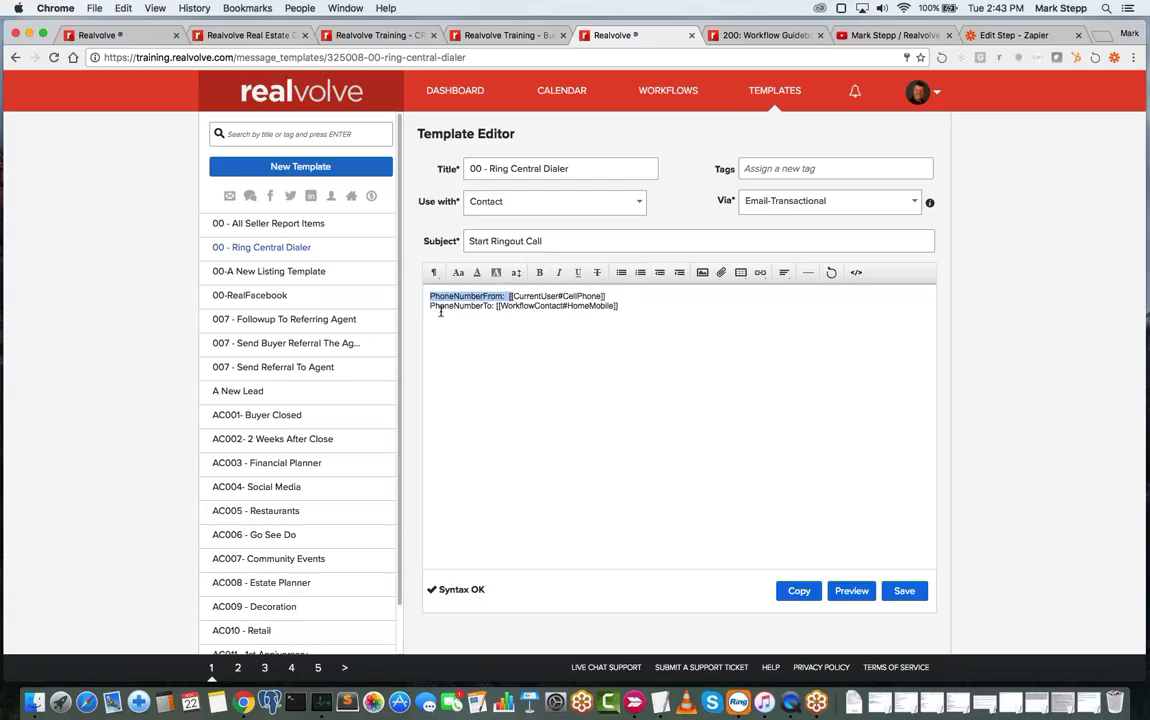
pyautogui.moveTo(430, 306); pyautogui.dragTo(497, 308)
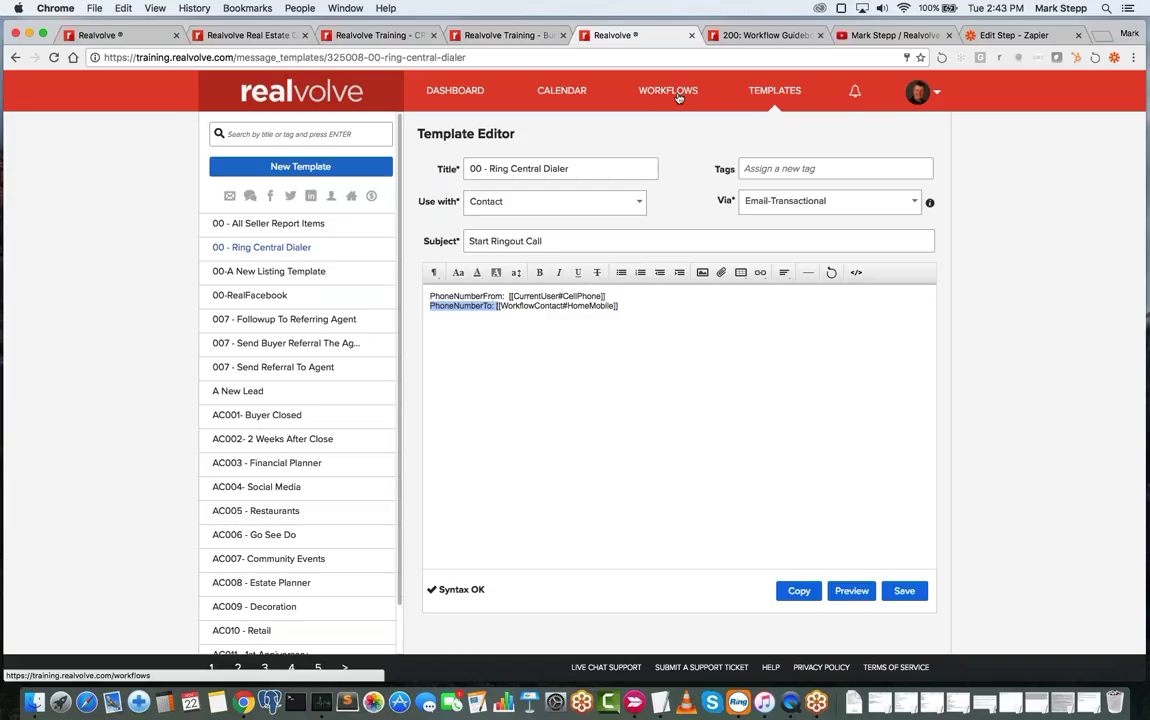
pyautogui.click(612, 90)
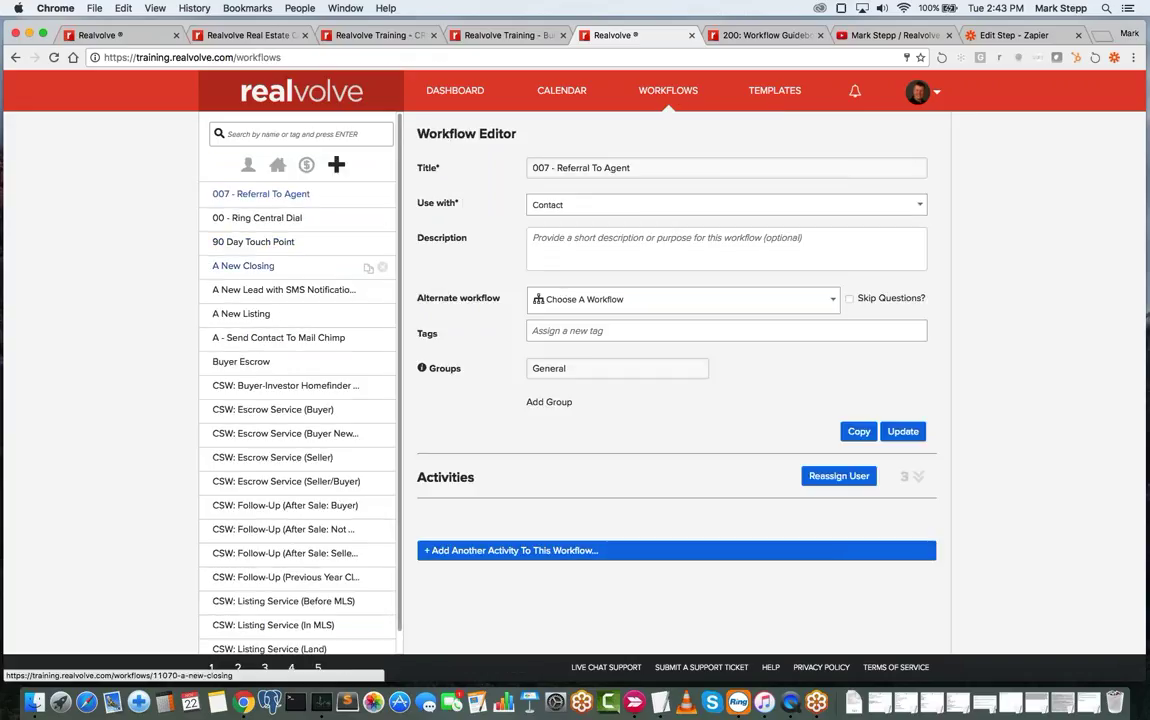
# - Inspect the Dial Contact activity's Make the Call action in the 00 - Ring Central Dial workflow
pyautogui.click(272, 224)
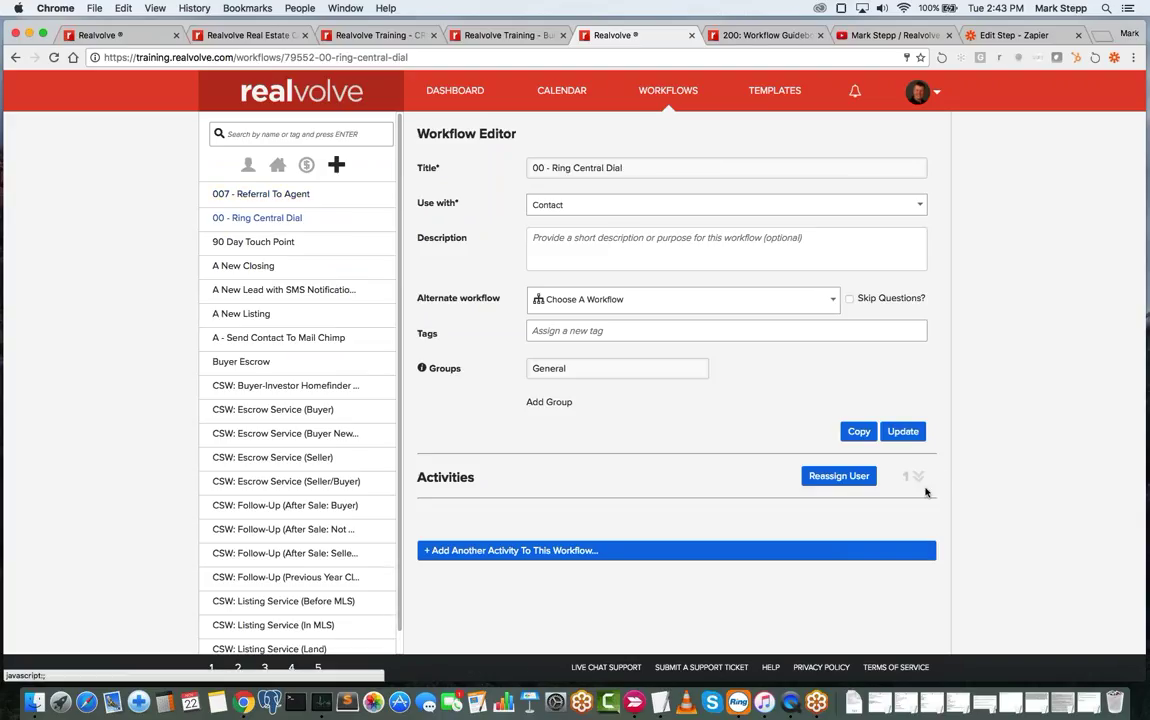
pyautogui.click(916, 477)
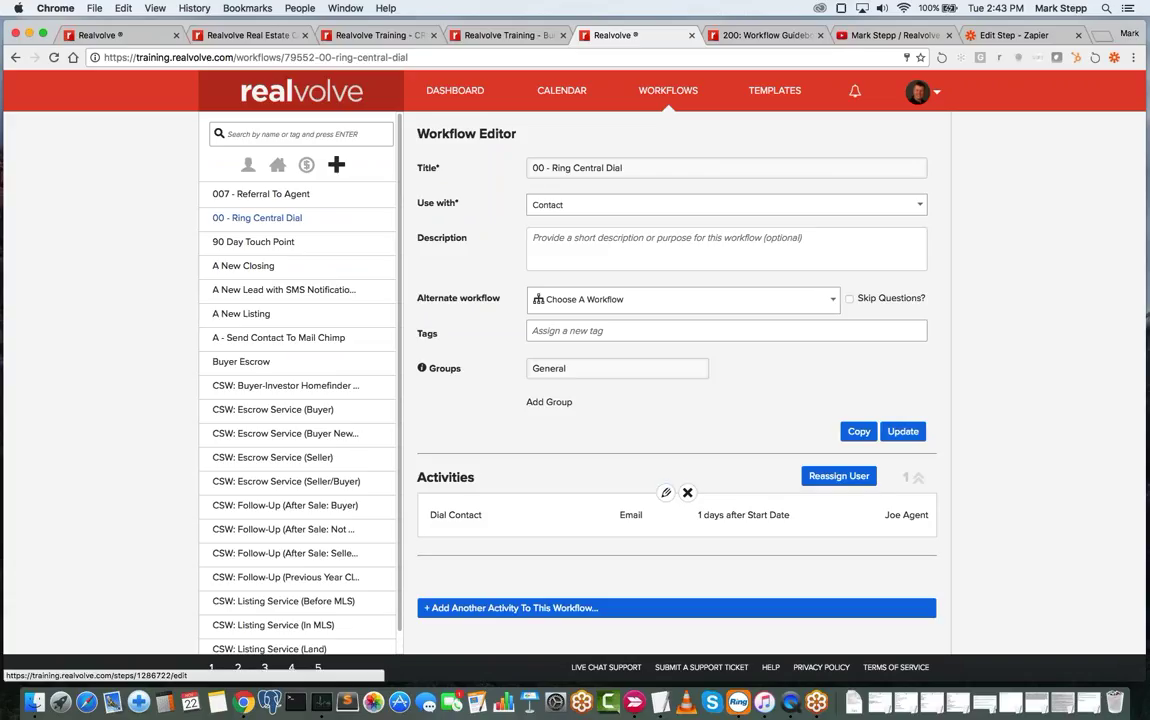
pyautogui.click(667, 495)
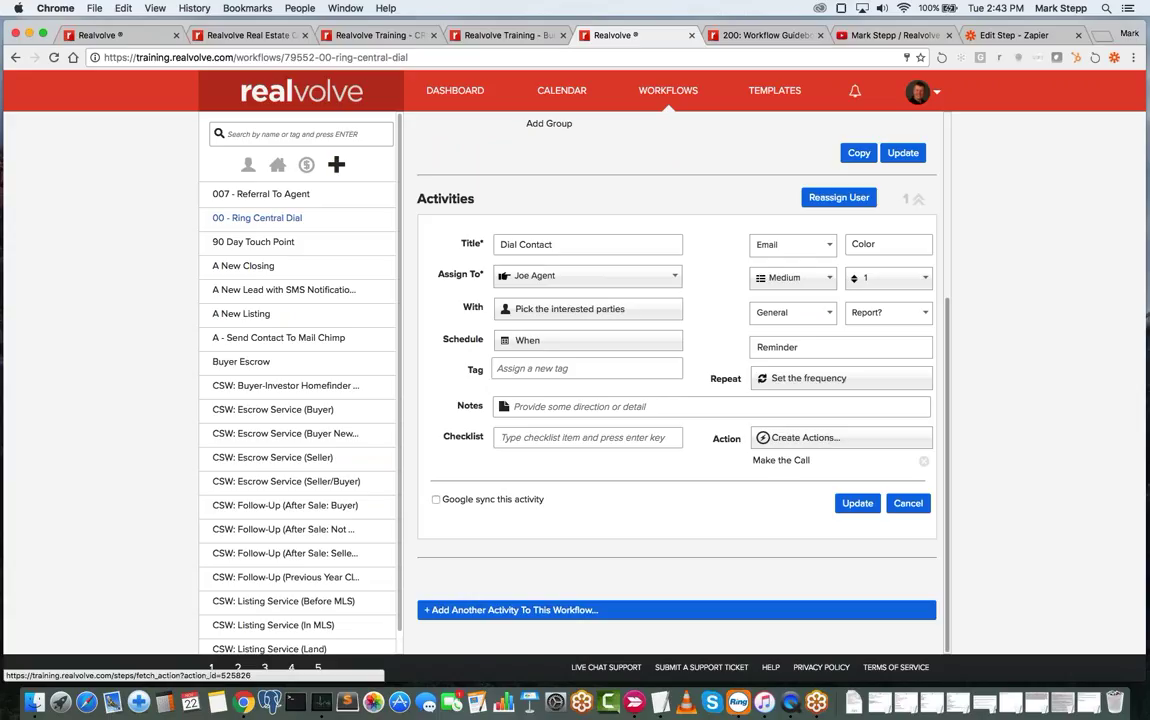
pyautogui.click(778, 460)
pyautogui.scroll(-2, 773, 466)
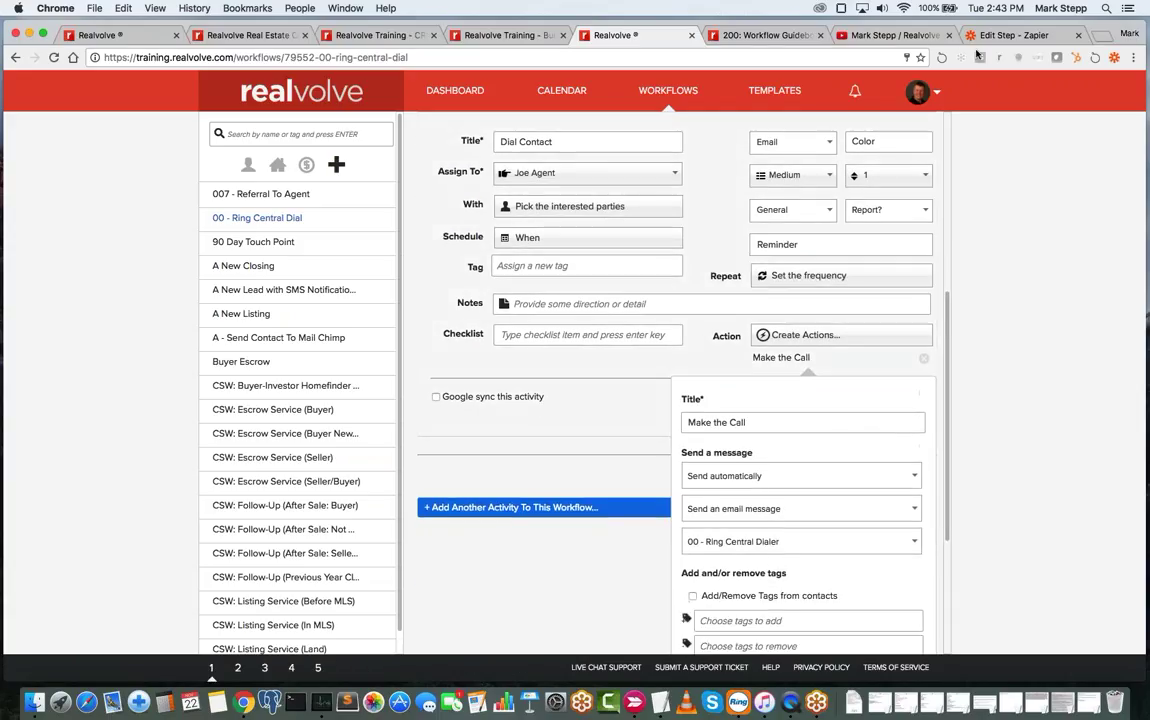
pyautogui.click(1000, 35)
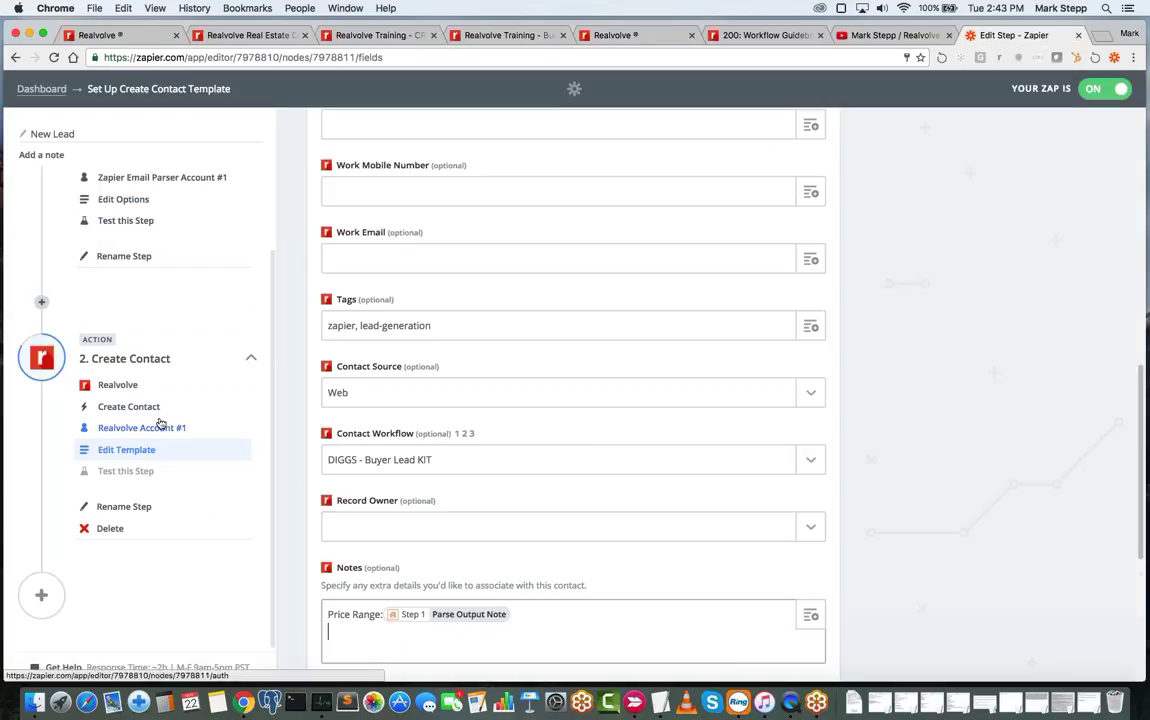
# - Go back to the Zapier dashboard and open the Call with RingCentral zap
pyautogui.scroll(3, 160, 424)
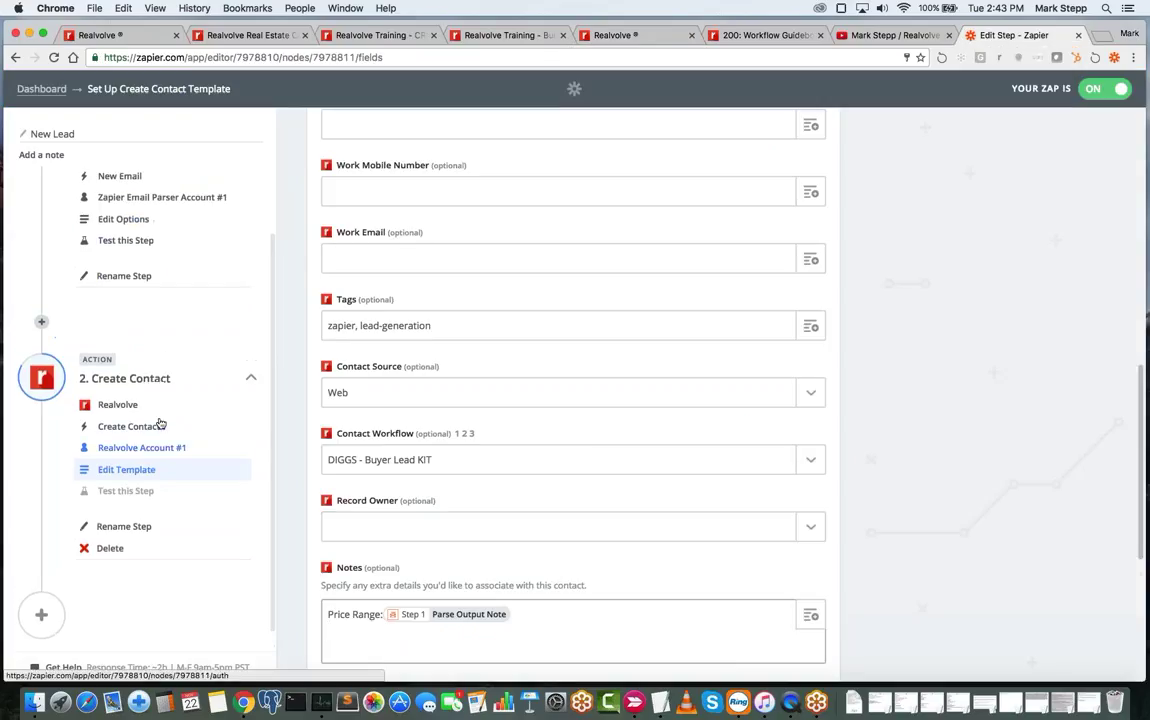
pyautogui.click(44, 88)
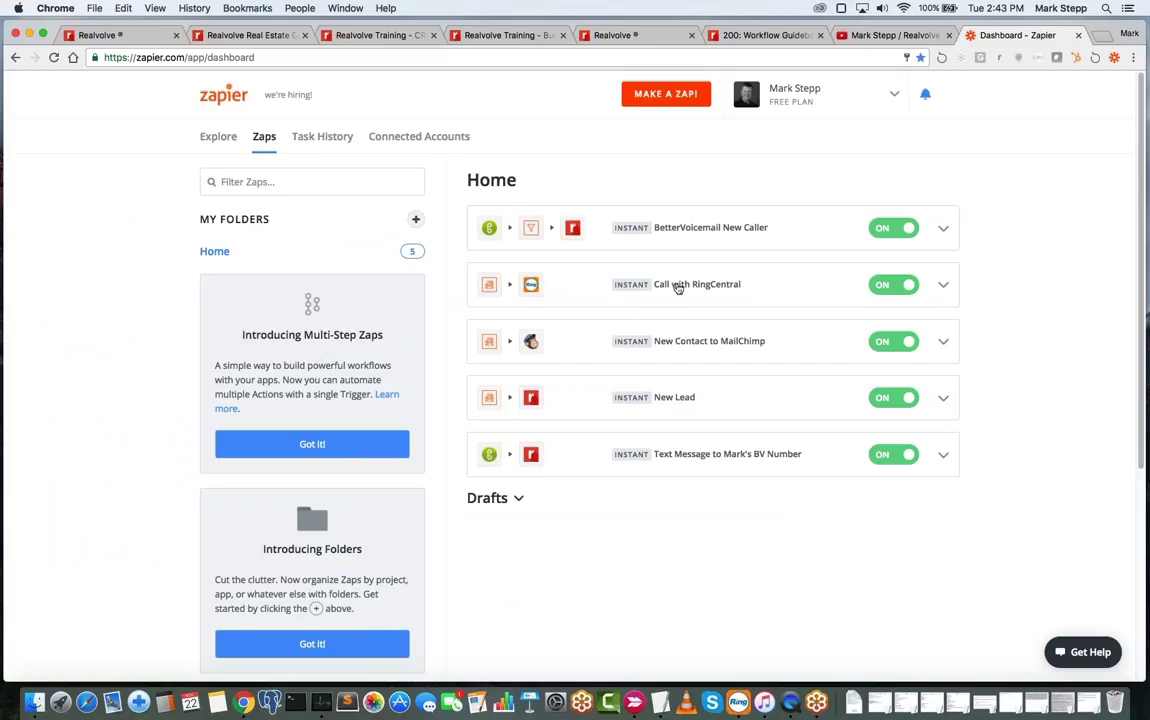
pyautogui.click(655, 290)
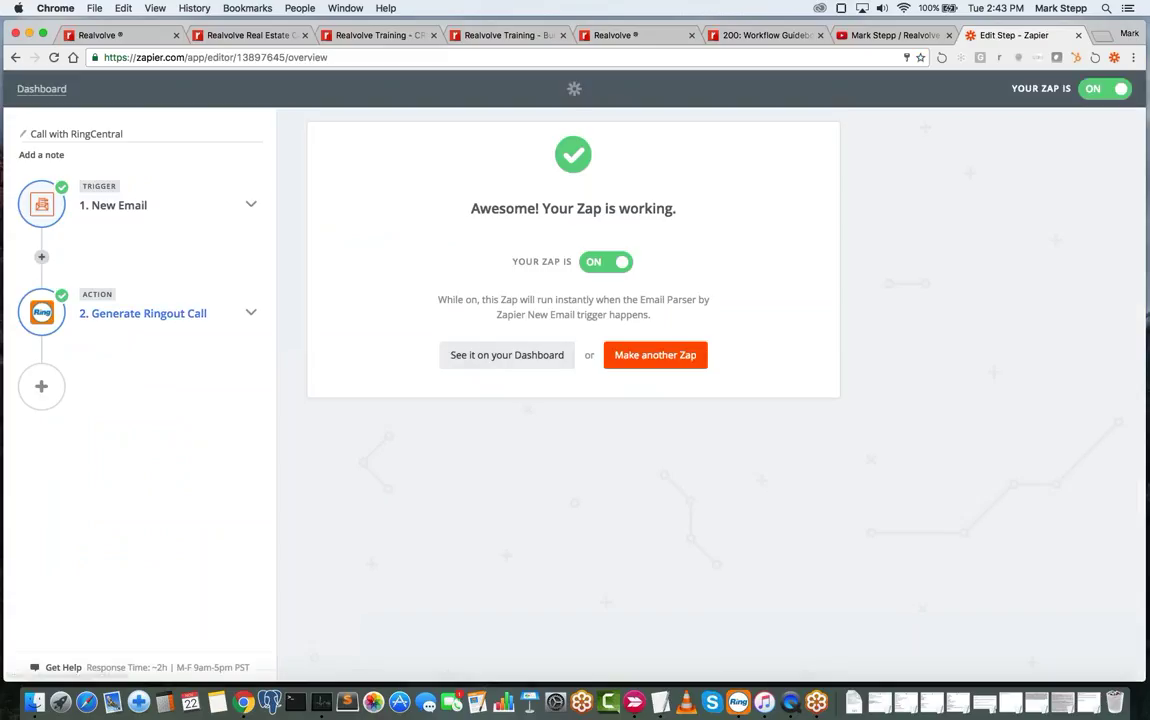
# - Expand the '2. Generate Ringout Call' action details in the Call with RingCentral zap
pyautogui.click(175, 313)
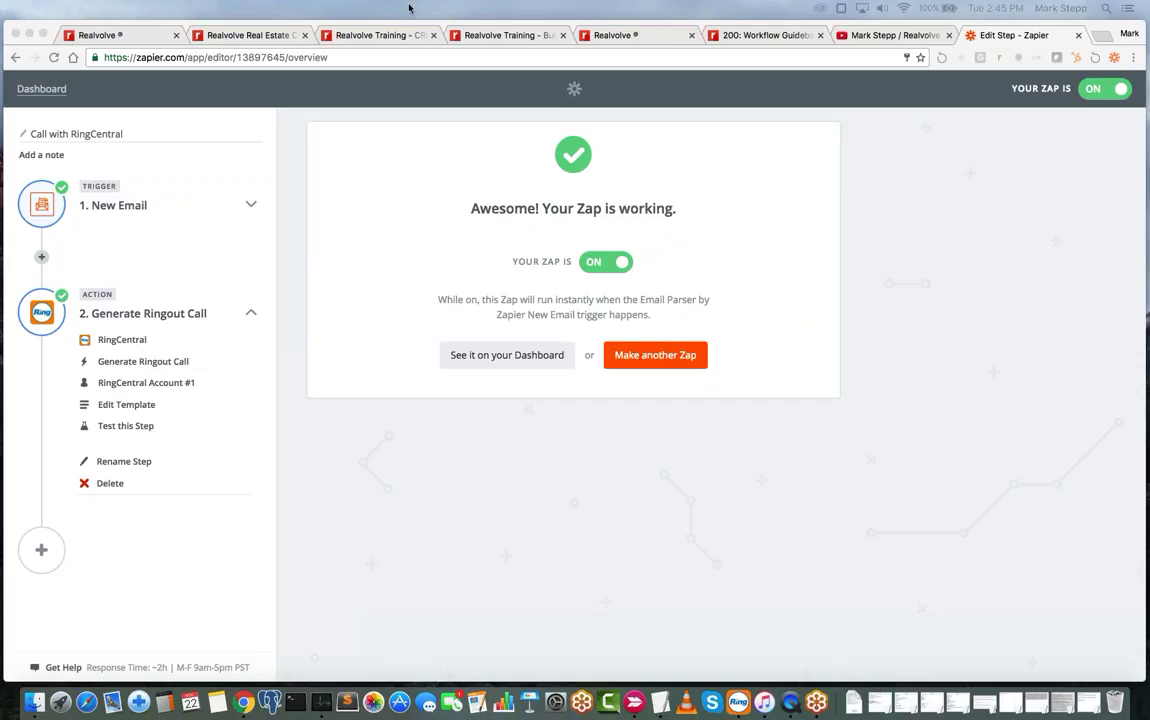
# - Switch to the Realvolve Training 'How to Add / Organize Contacts' class page
pyautogui.click(371, 38)
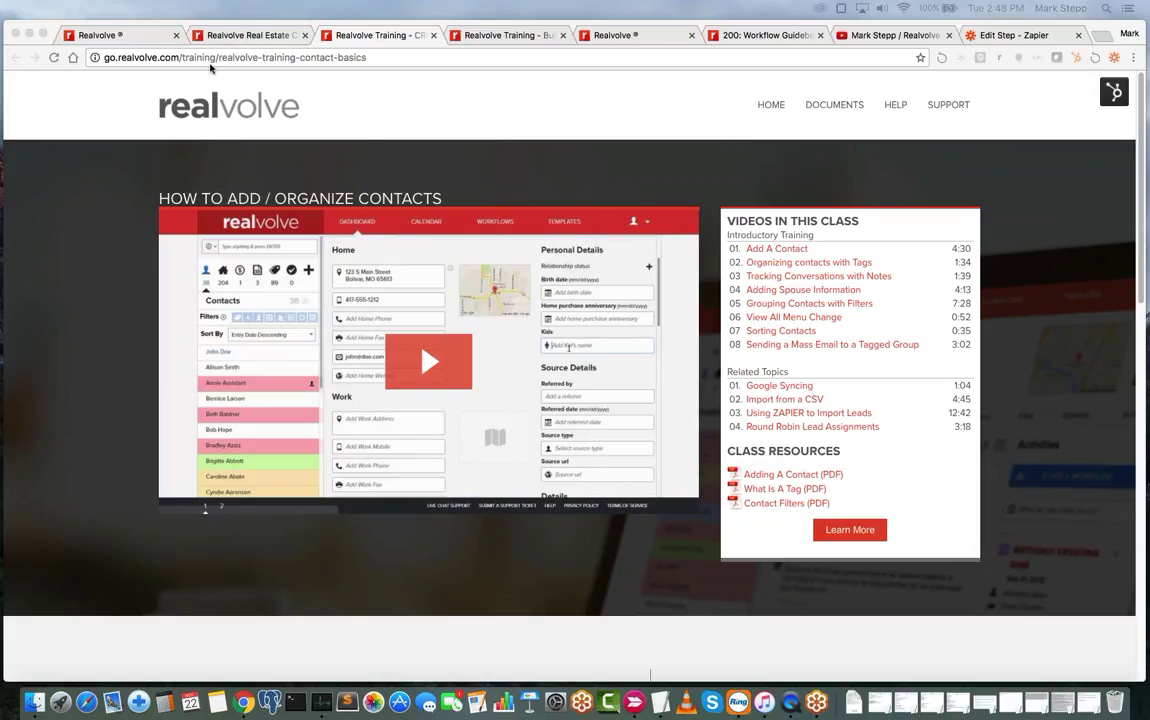
# - List all 766 contacts on the Realvolve dashboard with filters reset, ready to choose a sort
pyautogui.click(140, 36)
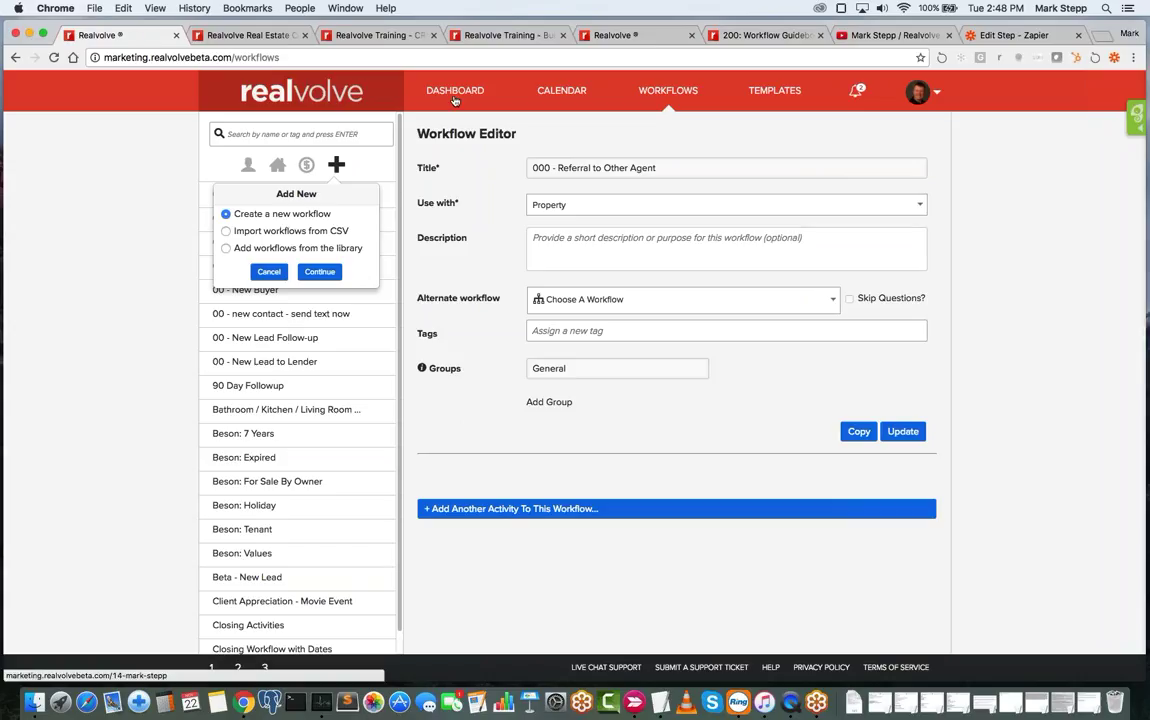
pyautogui.click(345, 106)
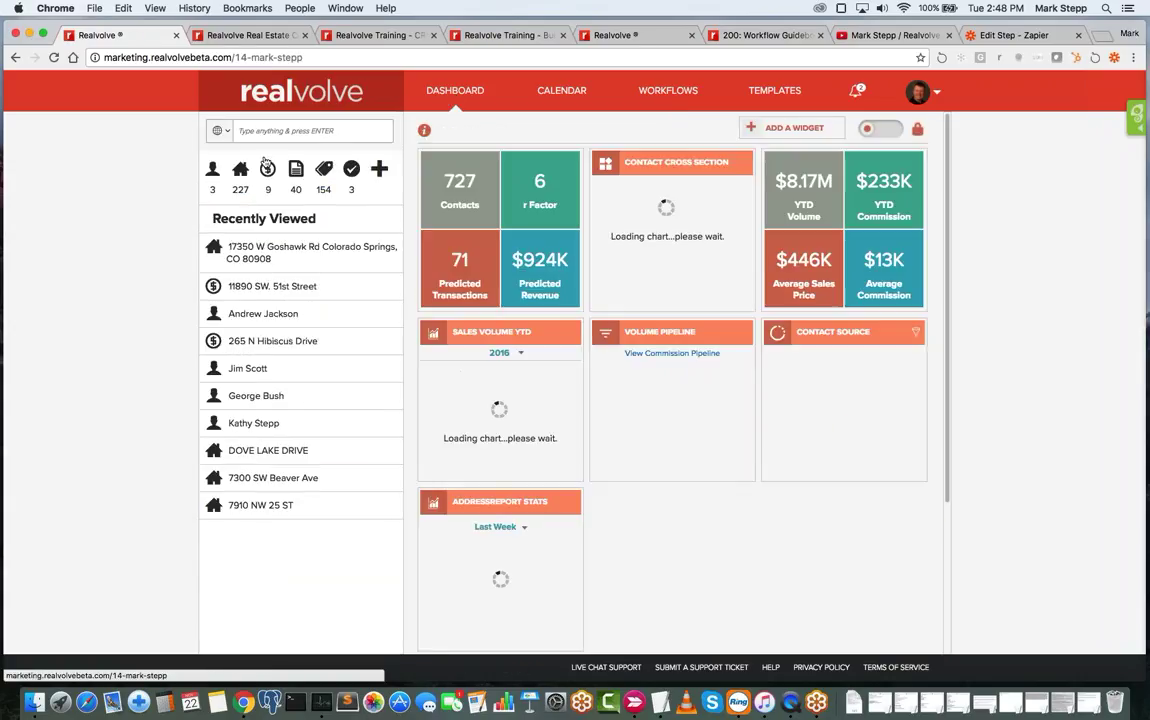
pyautogui.click(213, 174)
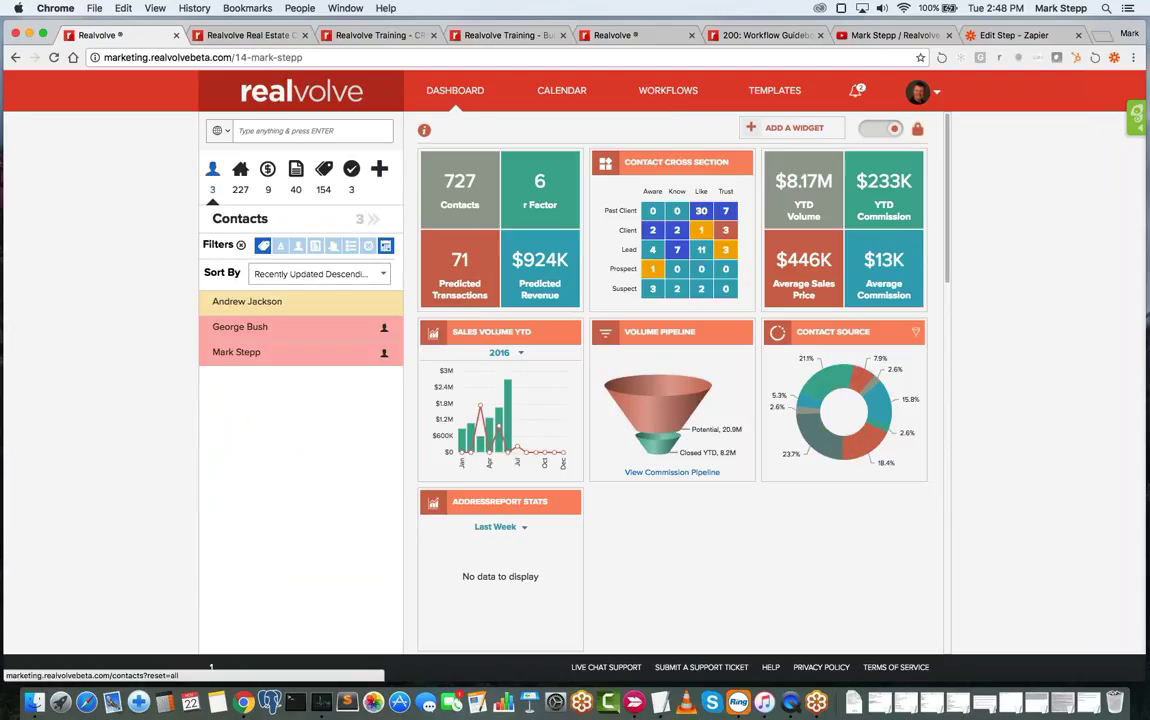
pyautogui.click(241, 246)
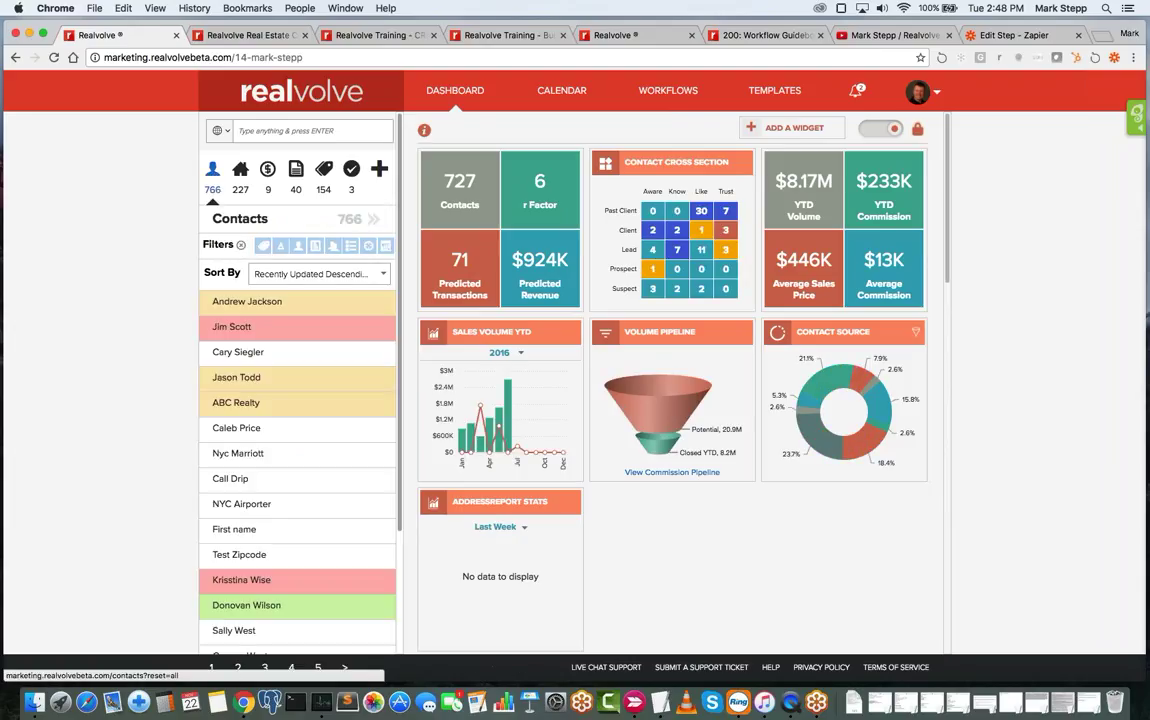
pyautogui.click(316, 273)
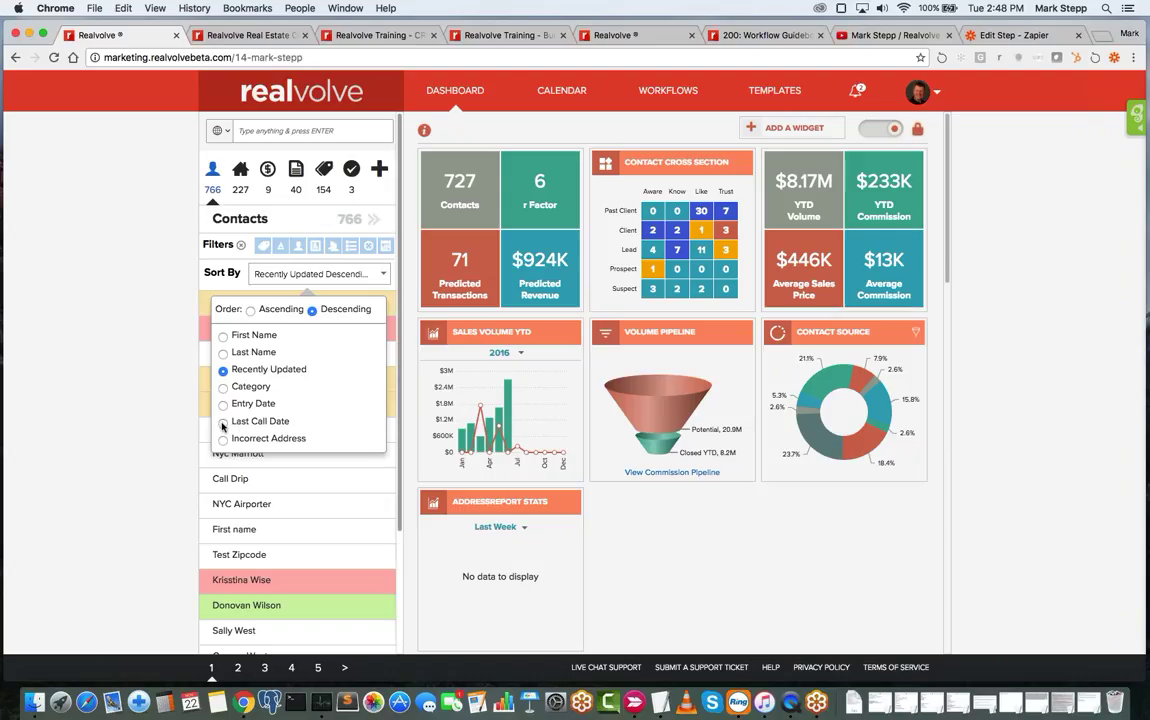
# - Sort contacts by Last Call Date ascending and open the full 766-contact All Contacts table
pyautogui.click(222, 423)
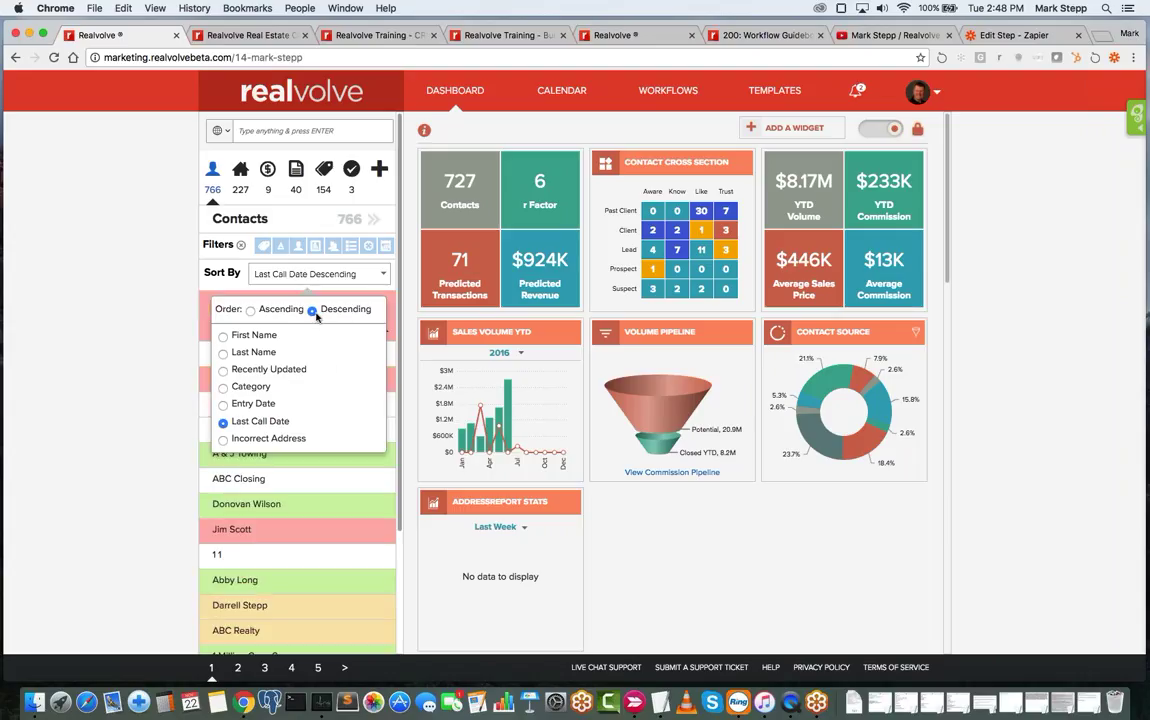
pyautogui.click(282, 311)
pyautogui.click(372, 220)
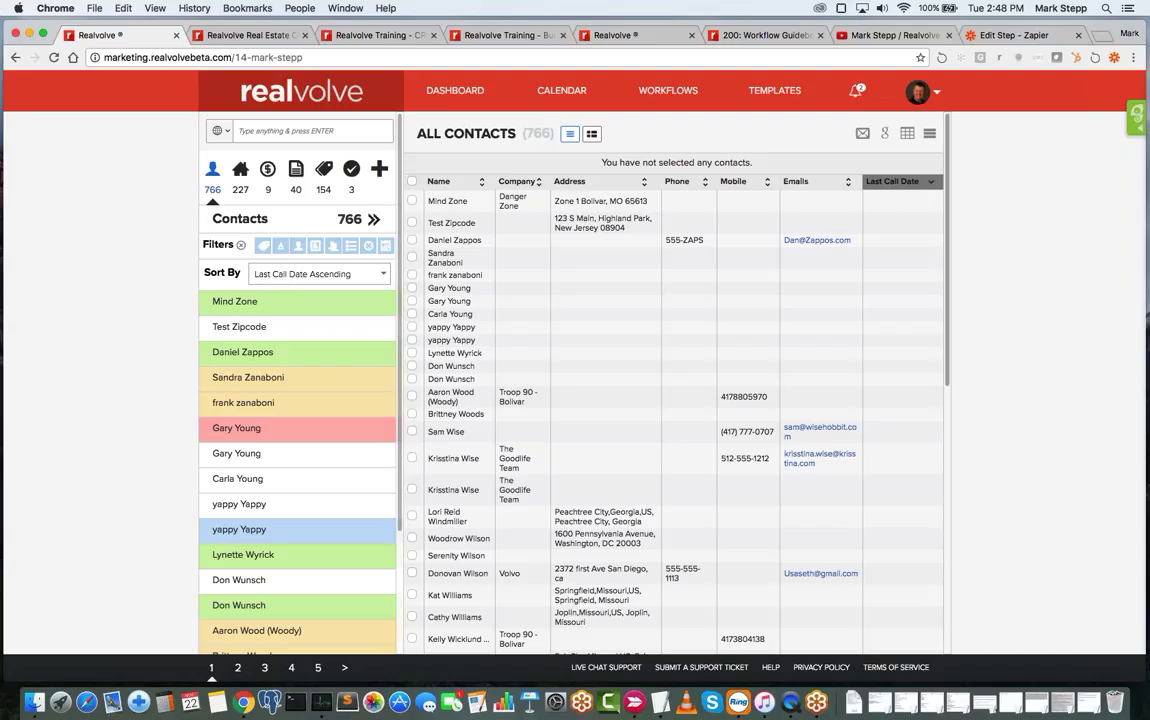
# - Re-sort the contacts by Last Call Date descending and open the 'A' category filter list
pyautogui.scroll(-10, 951, 333)
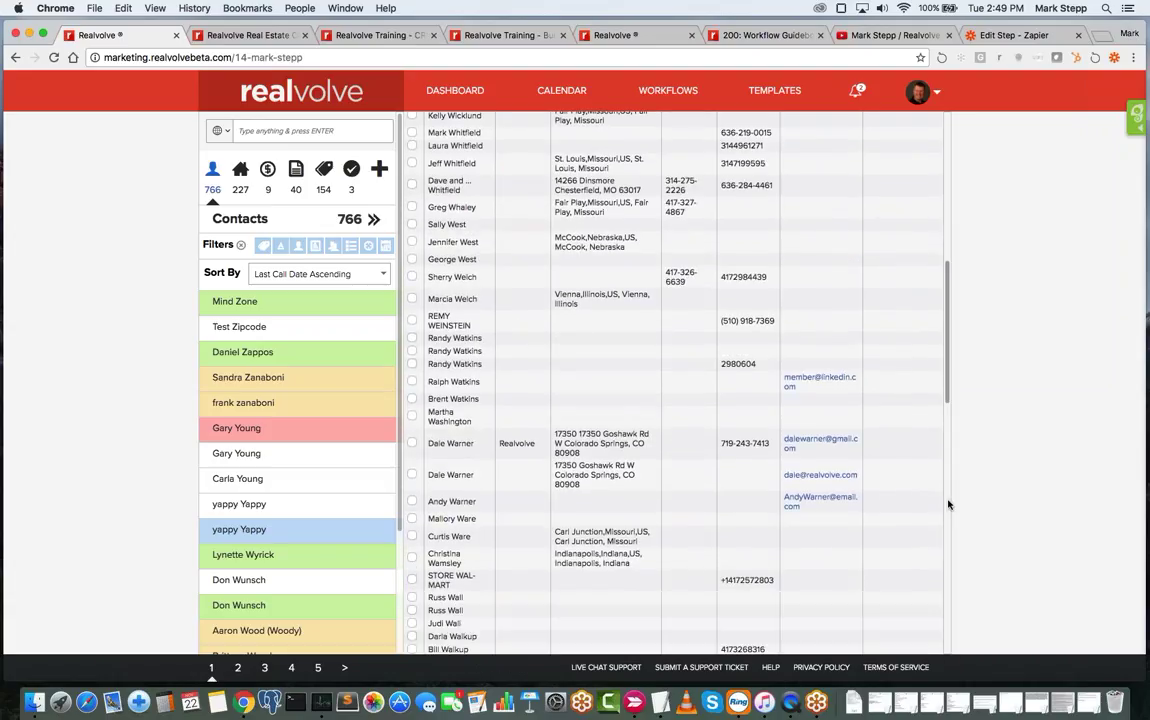
pyautogui.scroll(-10, 958, 390)
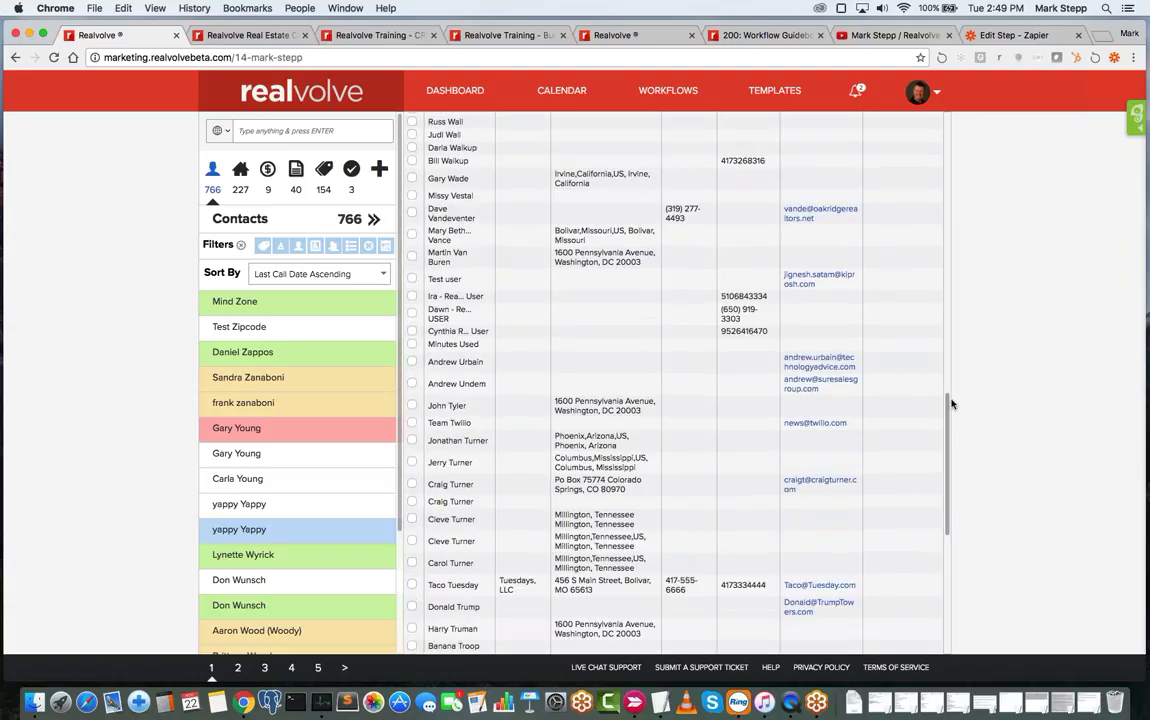
pyautogui.scroll(-8, 948, 520)
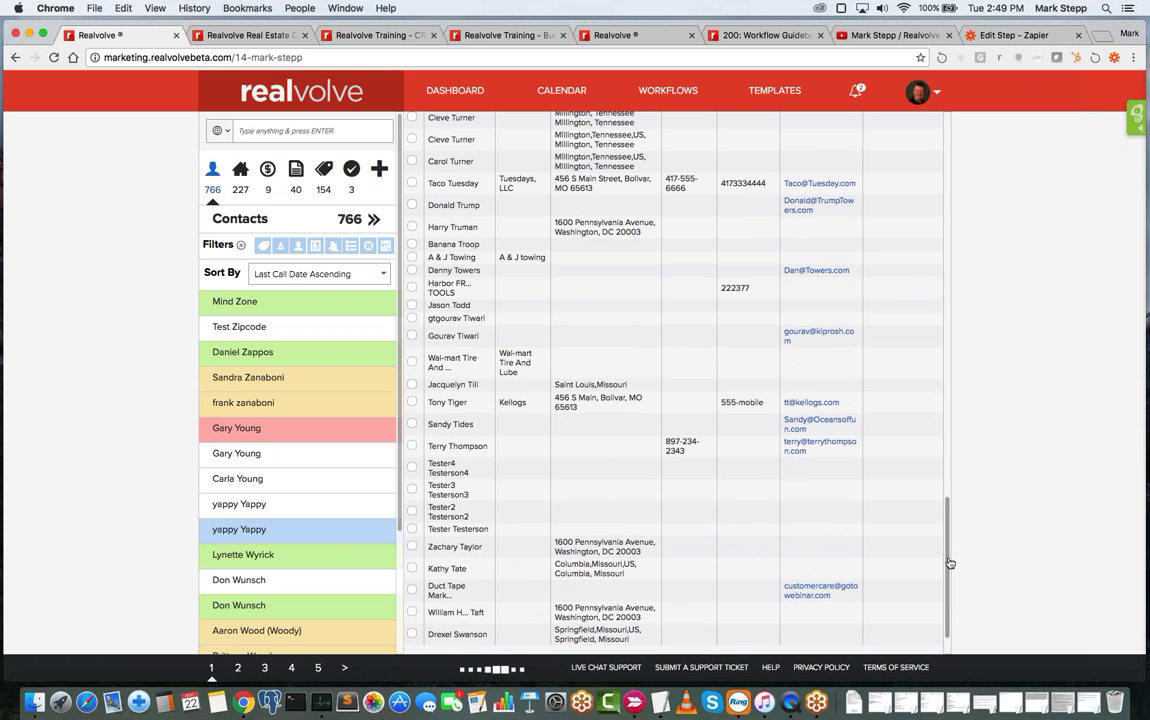
pyautogui.scroll(-10, 950, 530)
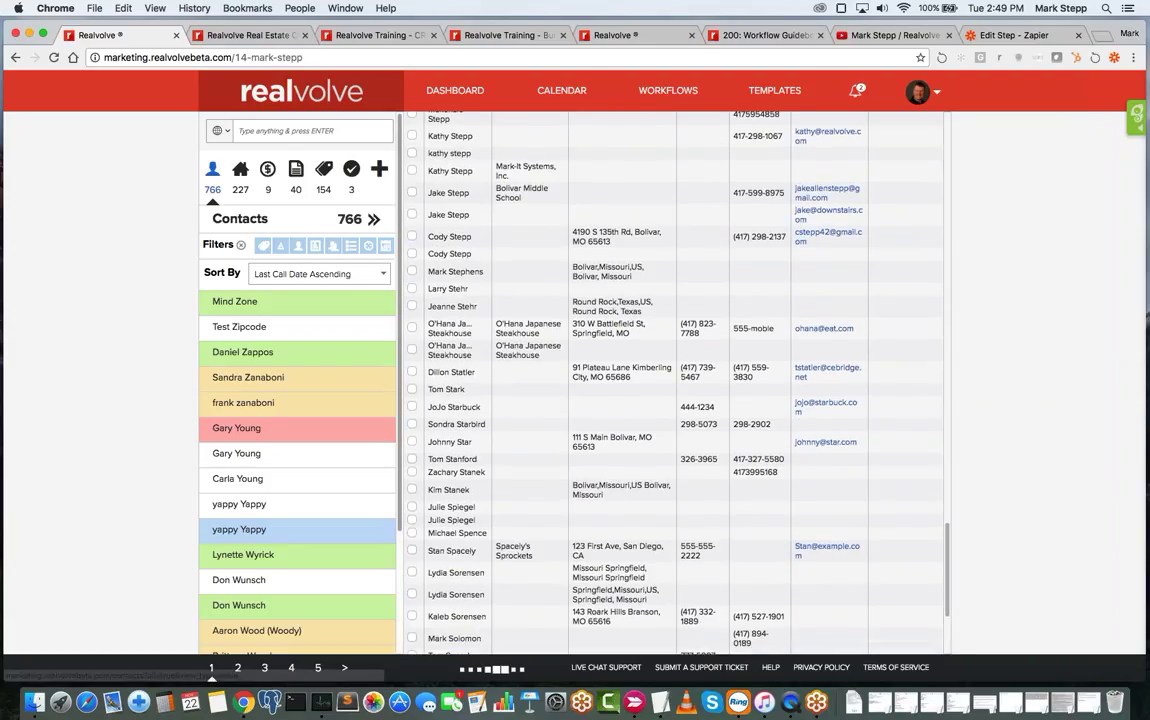
pyautogui.click(363, 277)
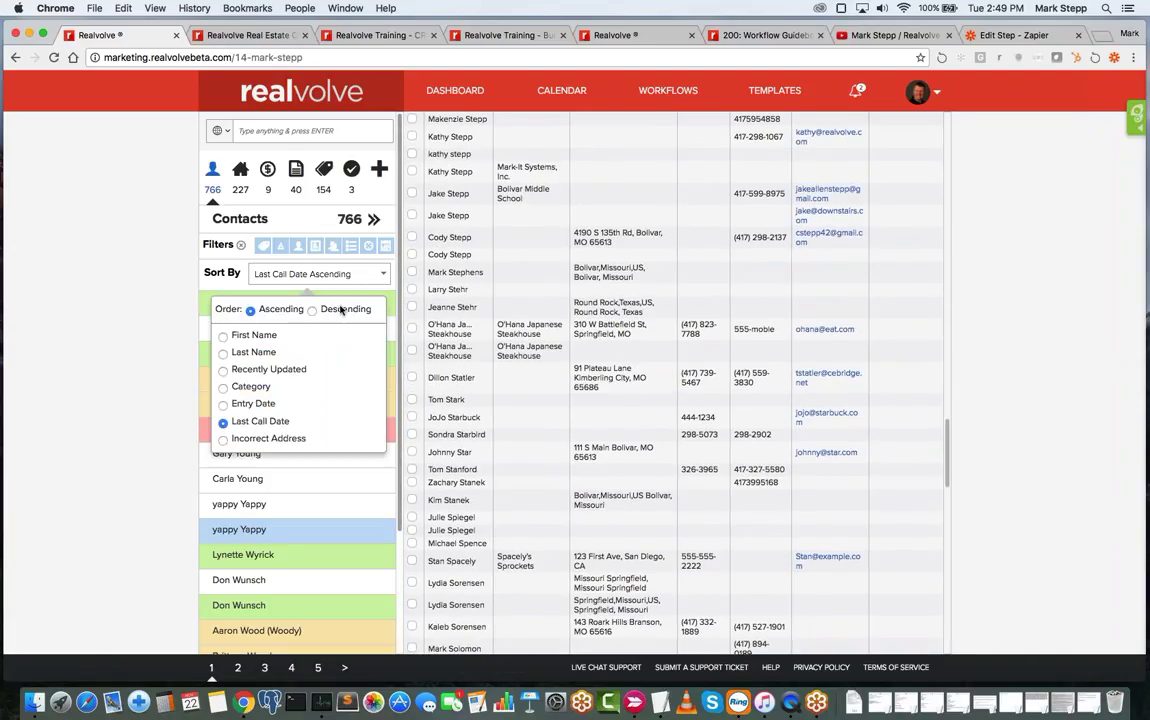
pyautogui.click(341, 309)
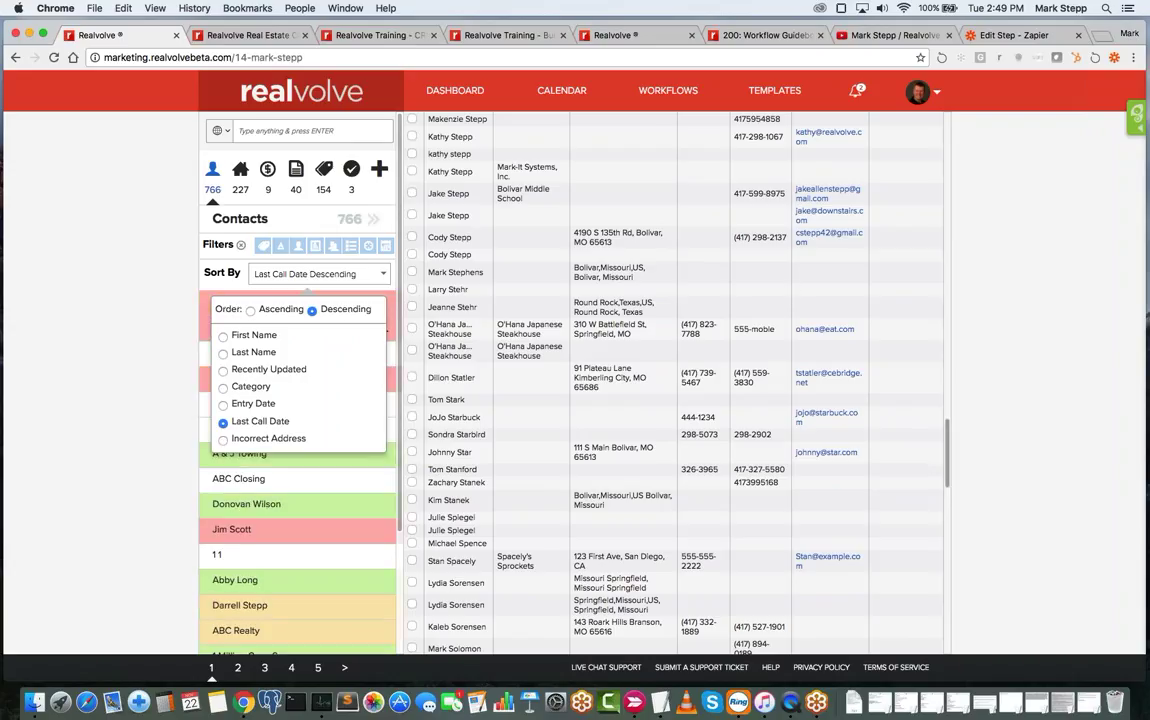
pyautogui.click(372, 222)
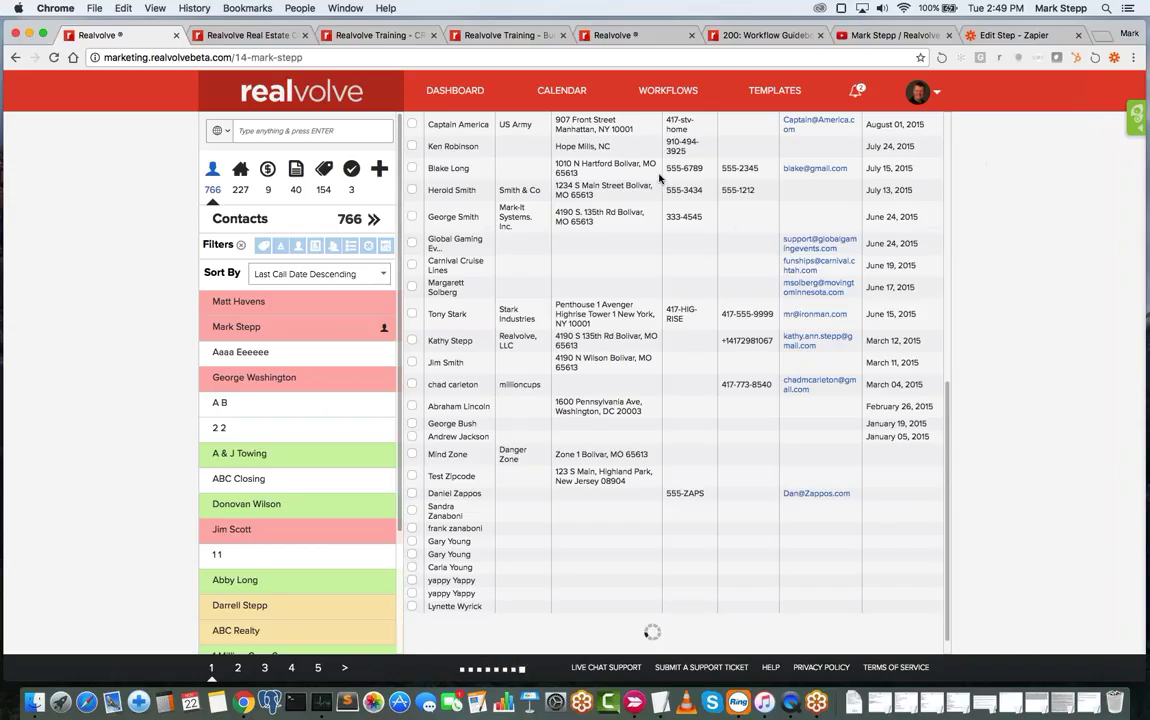
pyautogui.click(280, 245)
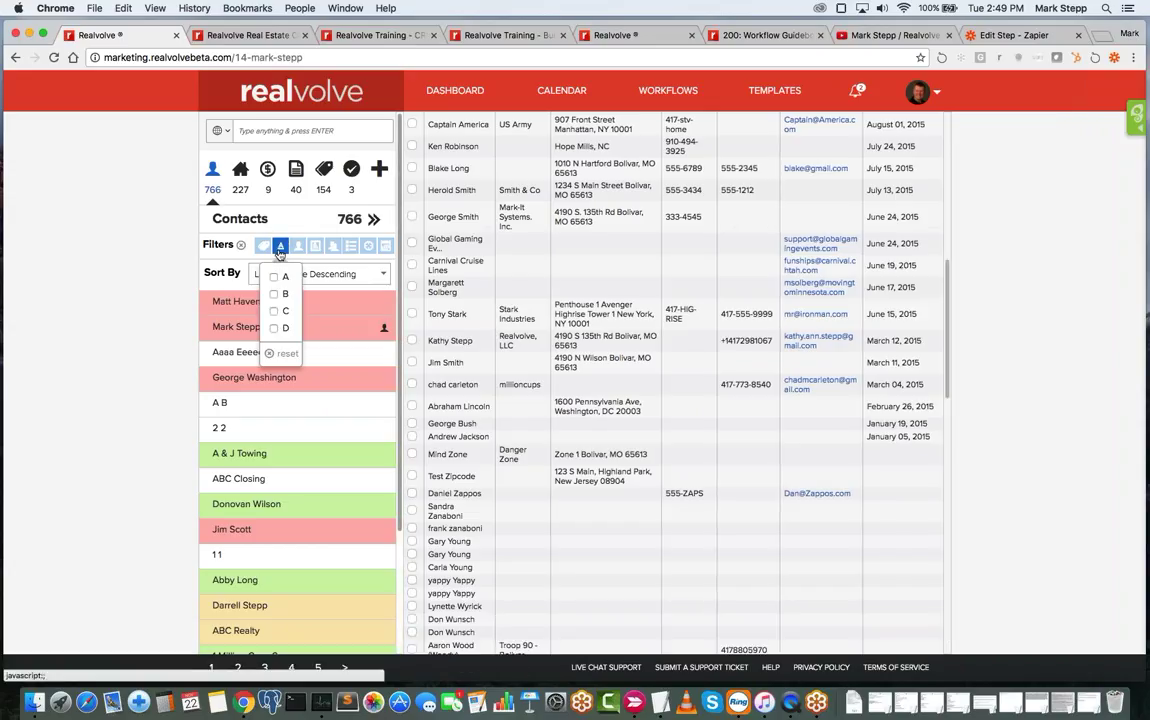
pyautogui.click(280, 280)
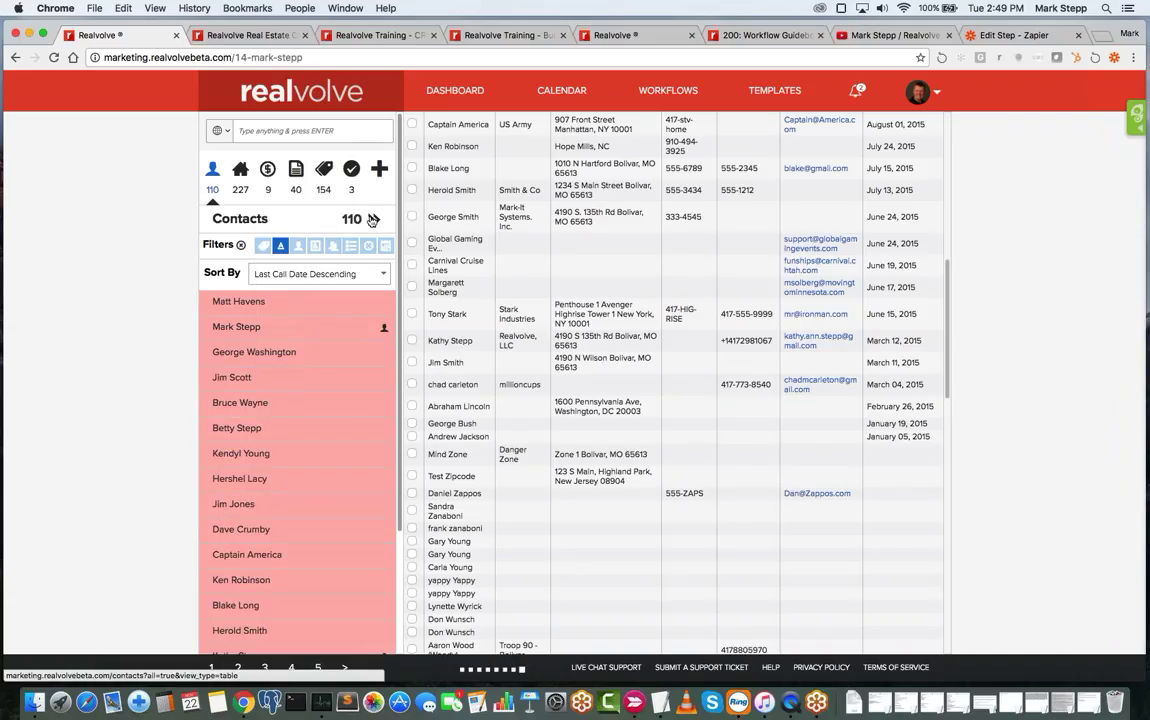
pyautogui.scroll(-10, 810, 229)
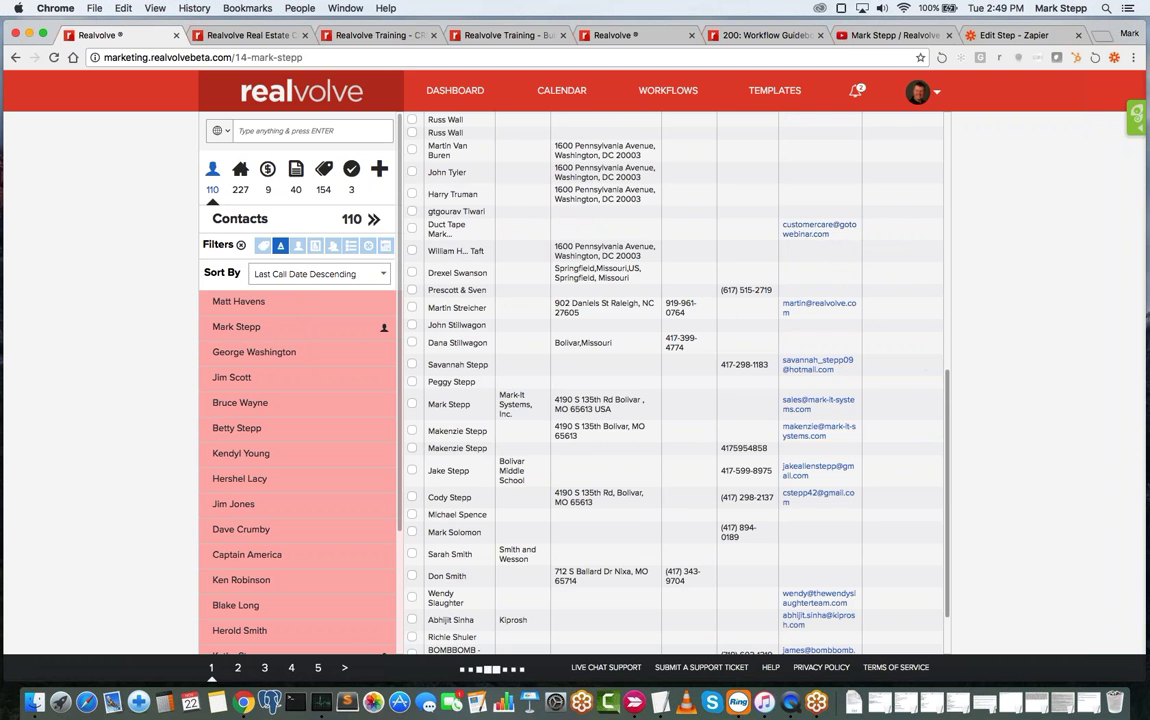
pyautogui.scroll(5, 855, 355)
pyautogui.scroll(5, 675, 380)
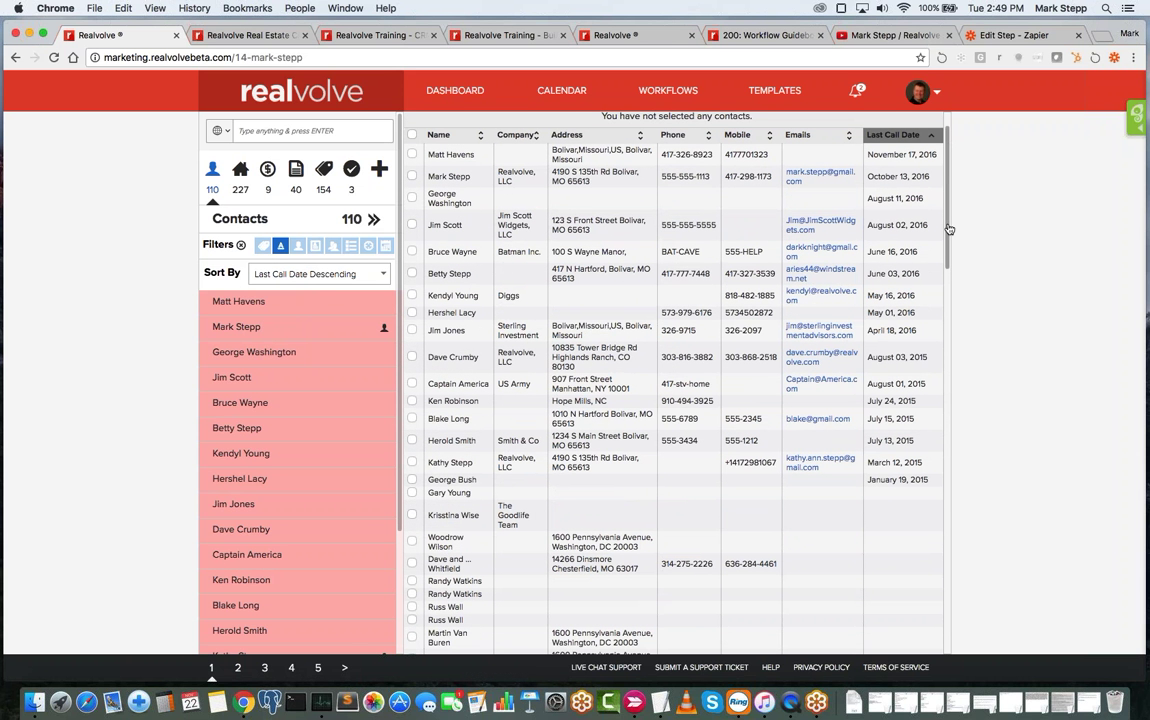
pyautogui.moveTo(947, 226); pyautogui.dragTo(952, 338)
pyautogui.scroll(5, 876, 387)
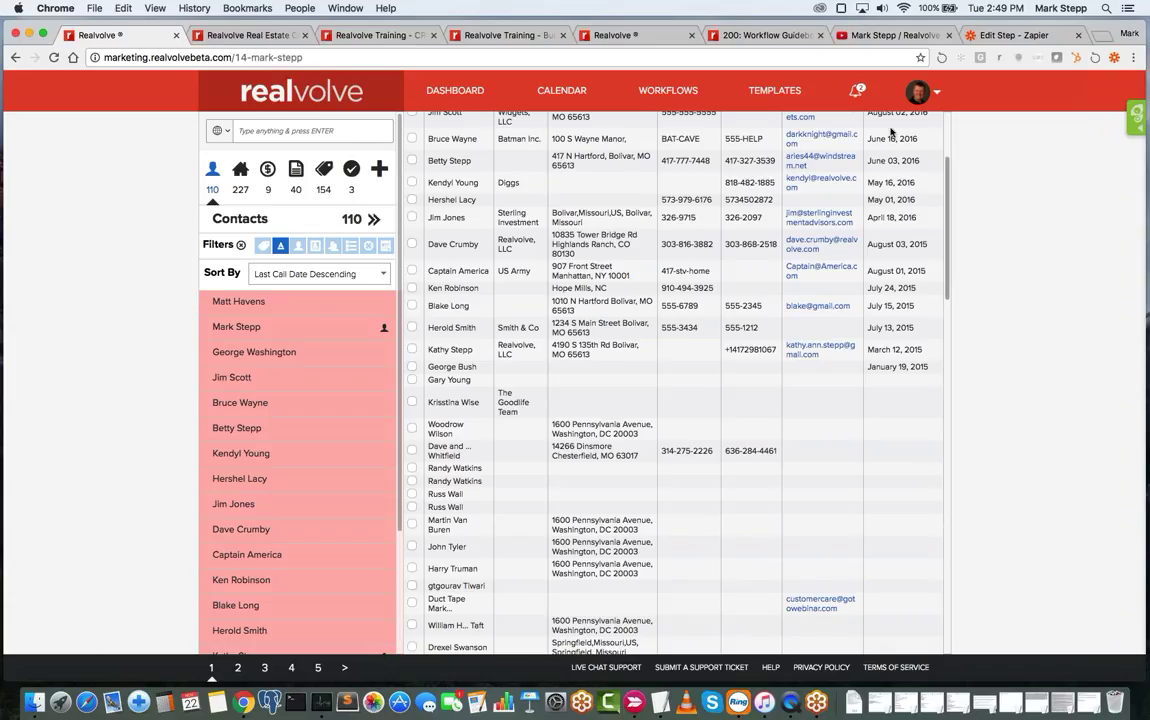
pyautogui.scroll(2, 891, 131)
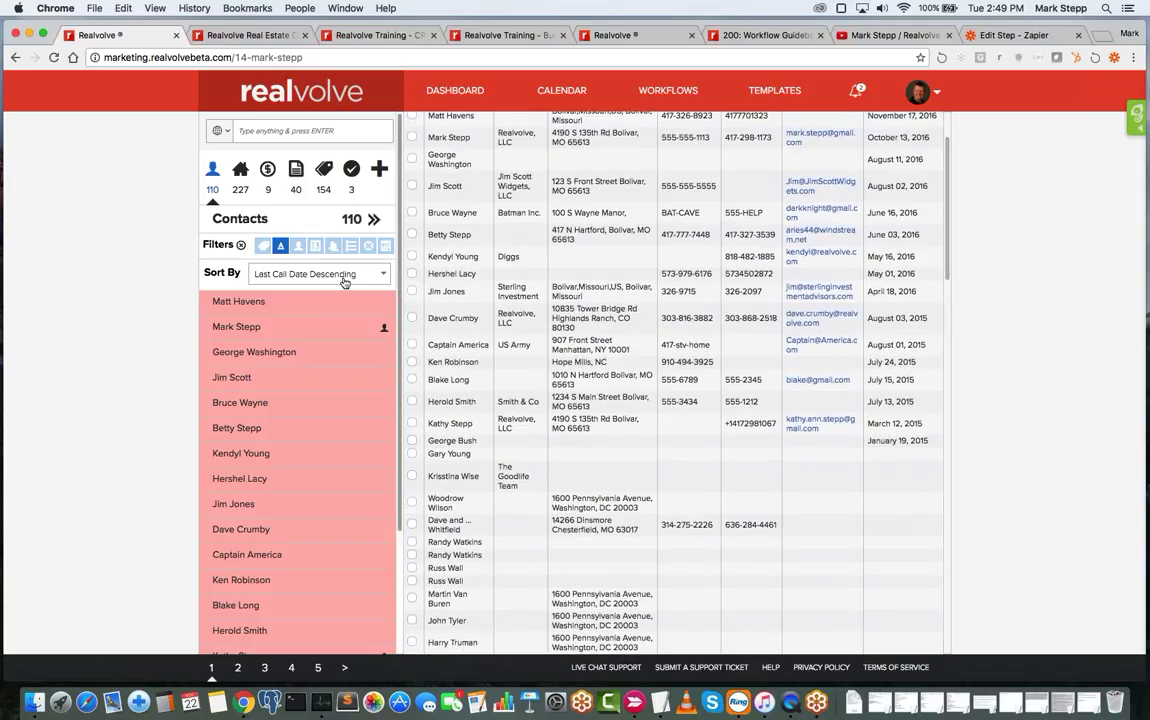
# - Sort the contacts with the oldest last call first and open the first contact's record
pyautogui.click(344, 276)
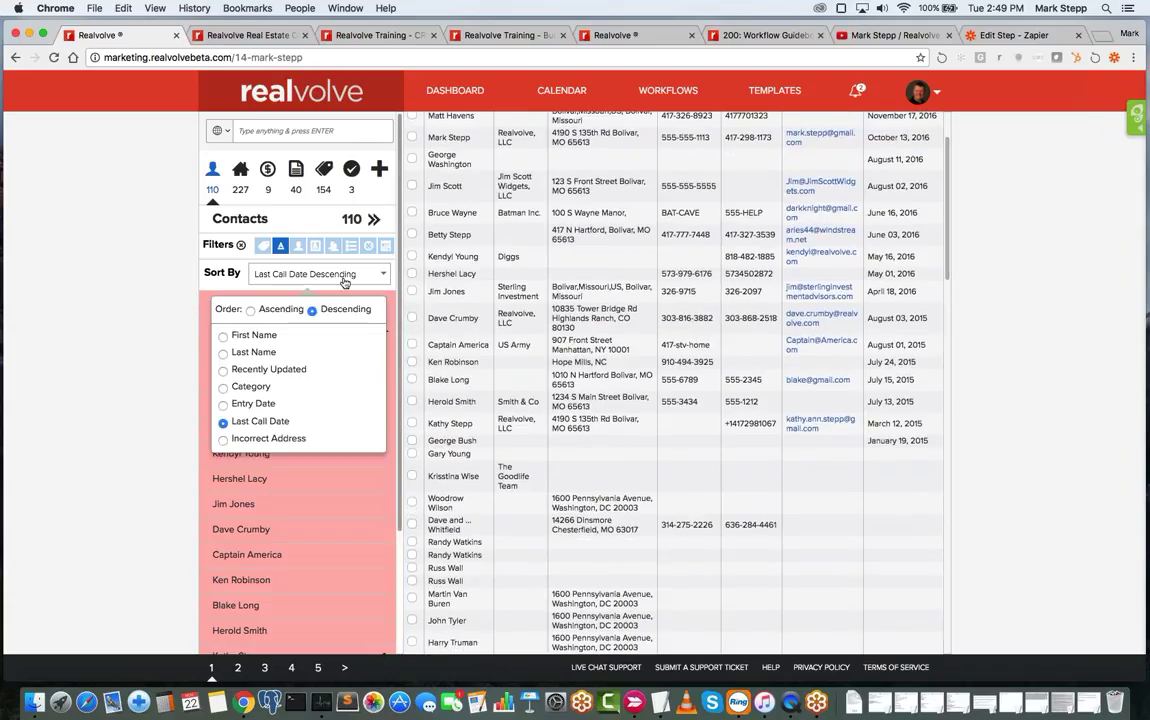
pyautogui.click(250, 310)
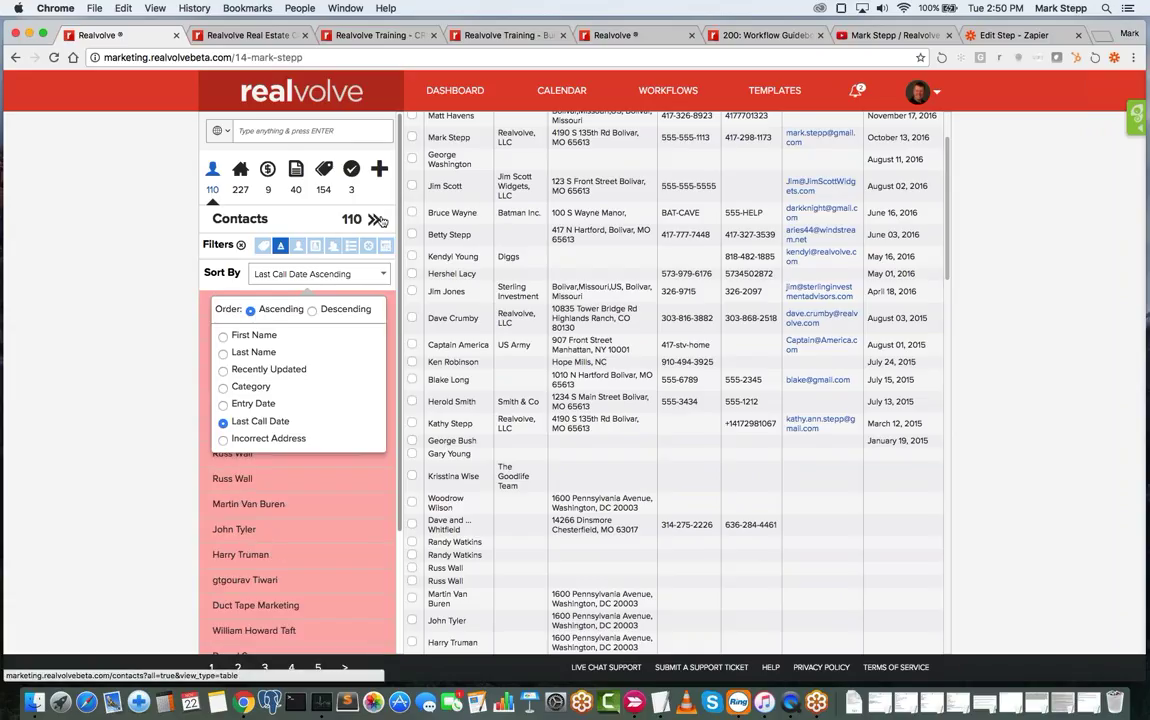
pyautogui.scroll(-5, 920, 181)
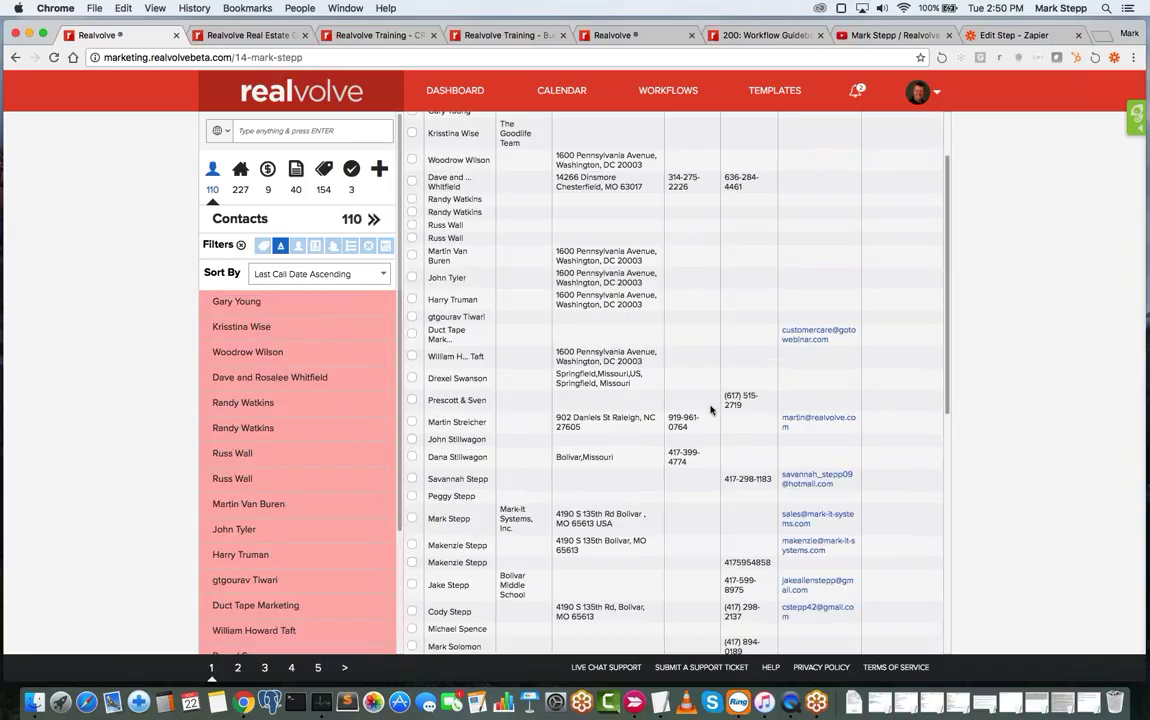
pyautogui.scroll(2, 948, 160)
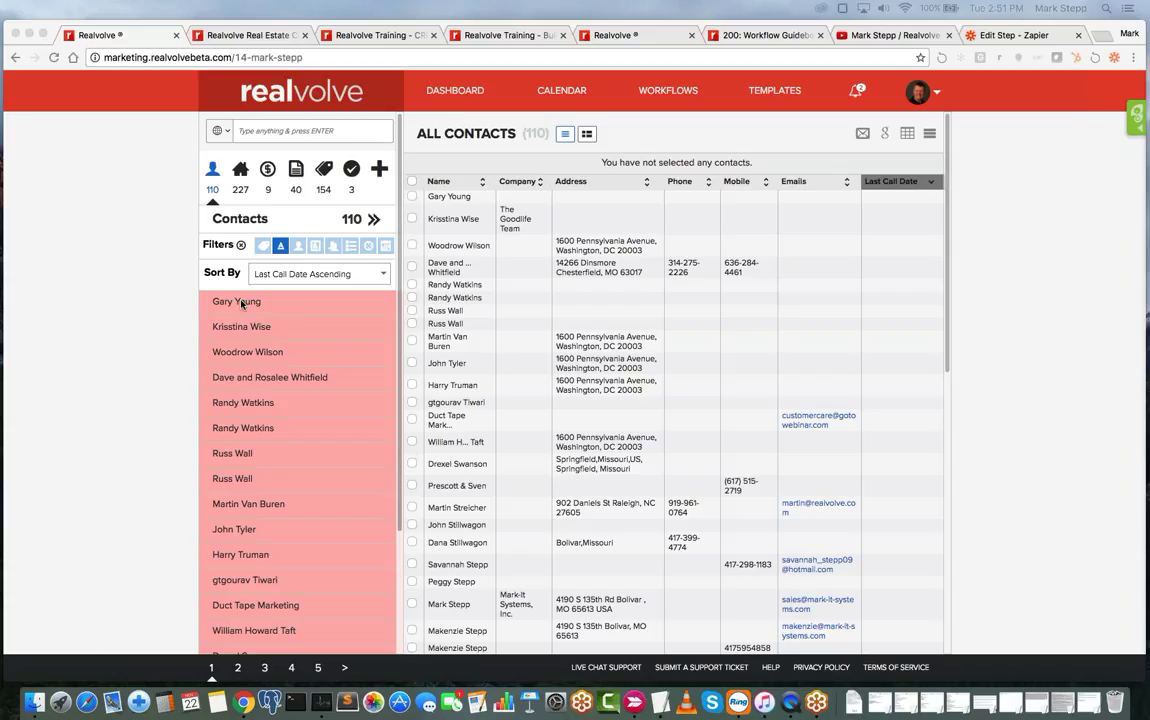
pyautogui.click(511, 202)
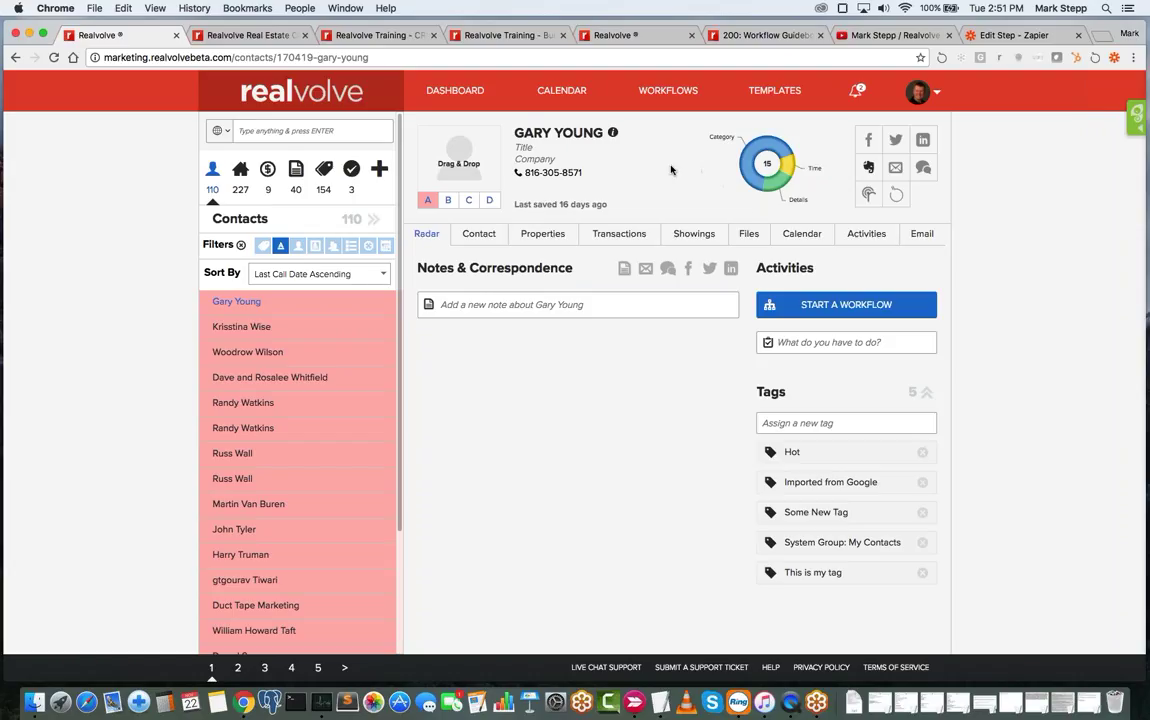
# - Read the category/time donut chart values on the category-A contact's record
pyautogui.moveTo(794, 150)
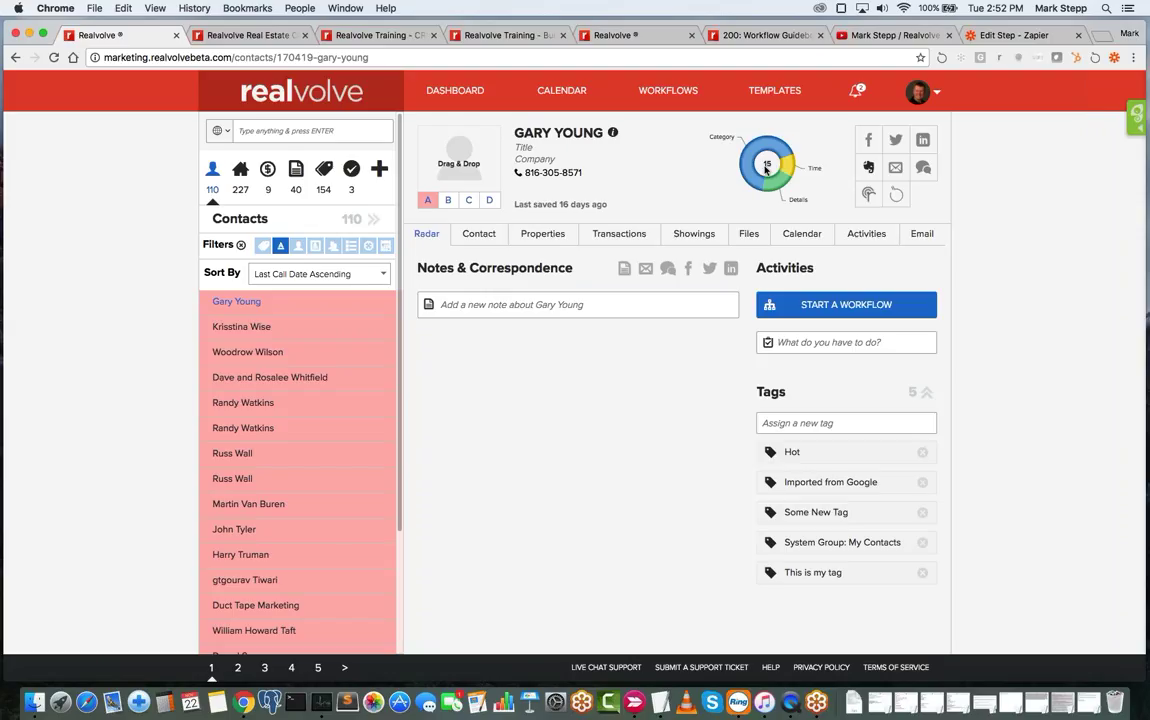
pyautogui.moveTo(746, 170)
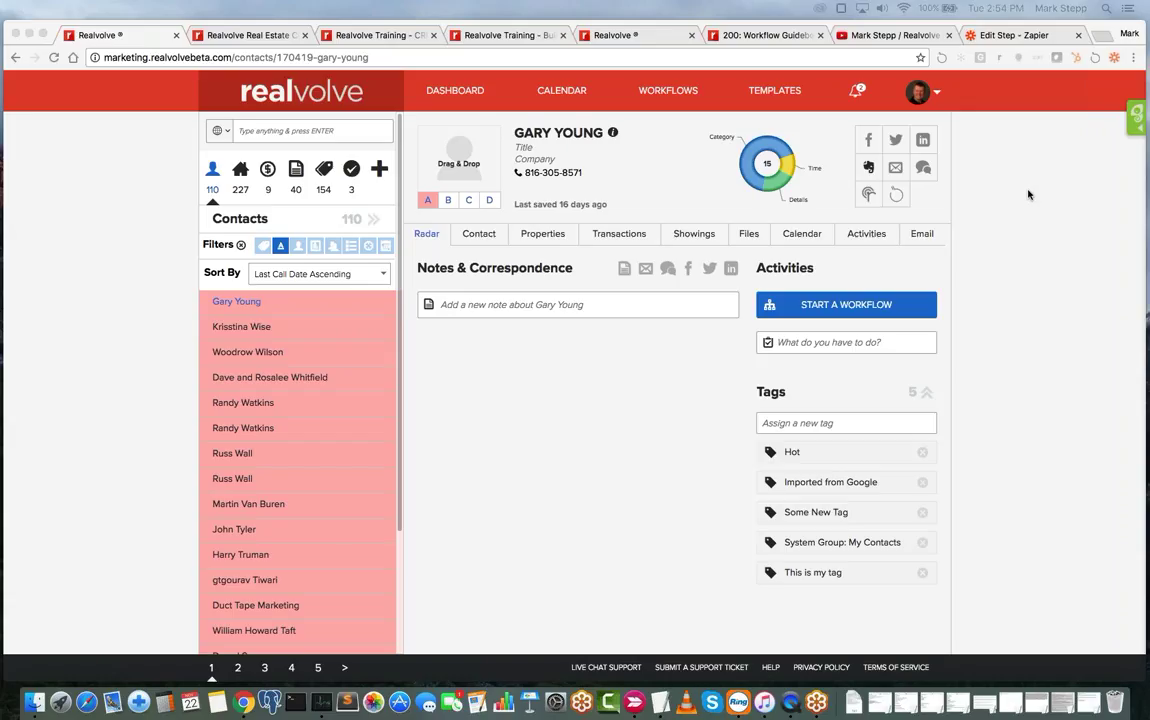
pyautogui.click(991, 146)
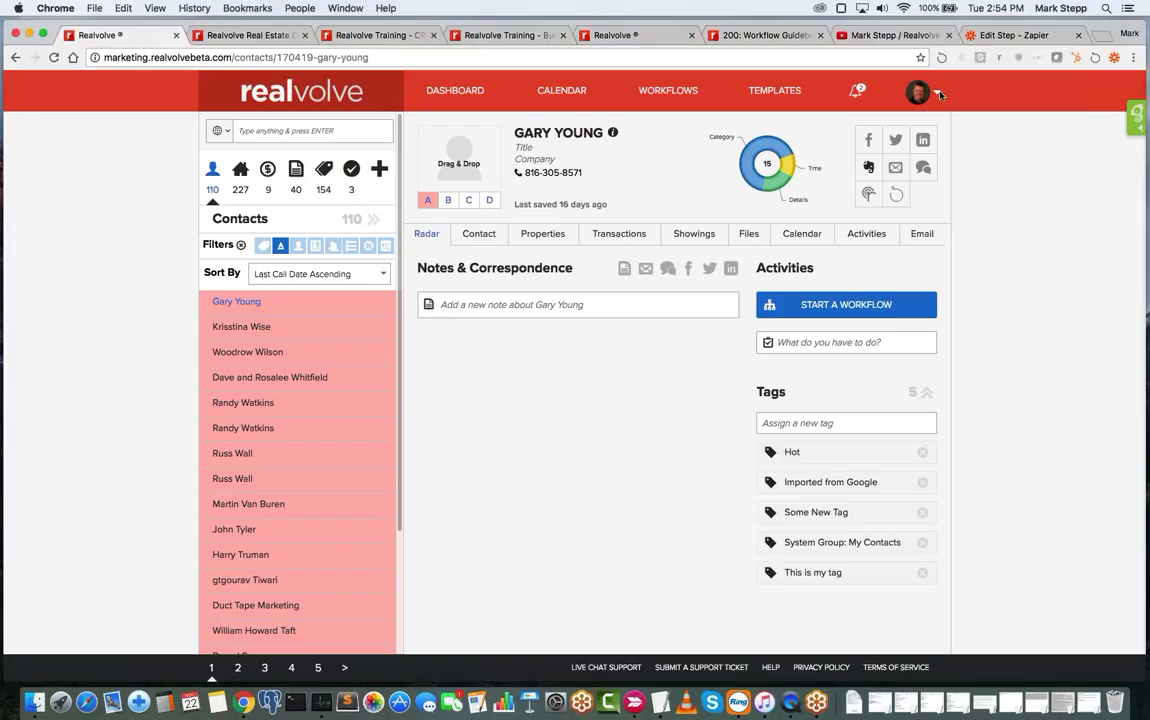
# - Open the Users & Permissions page from the account menu's Settings
pyautogui.click(938, 93)
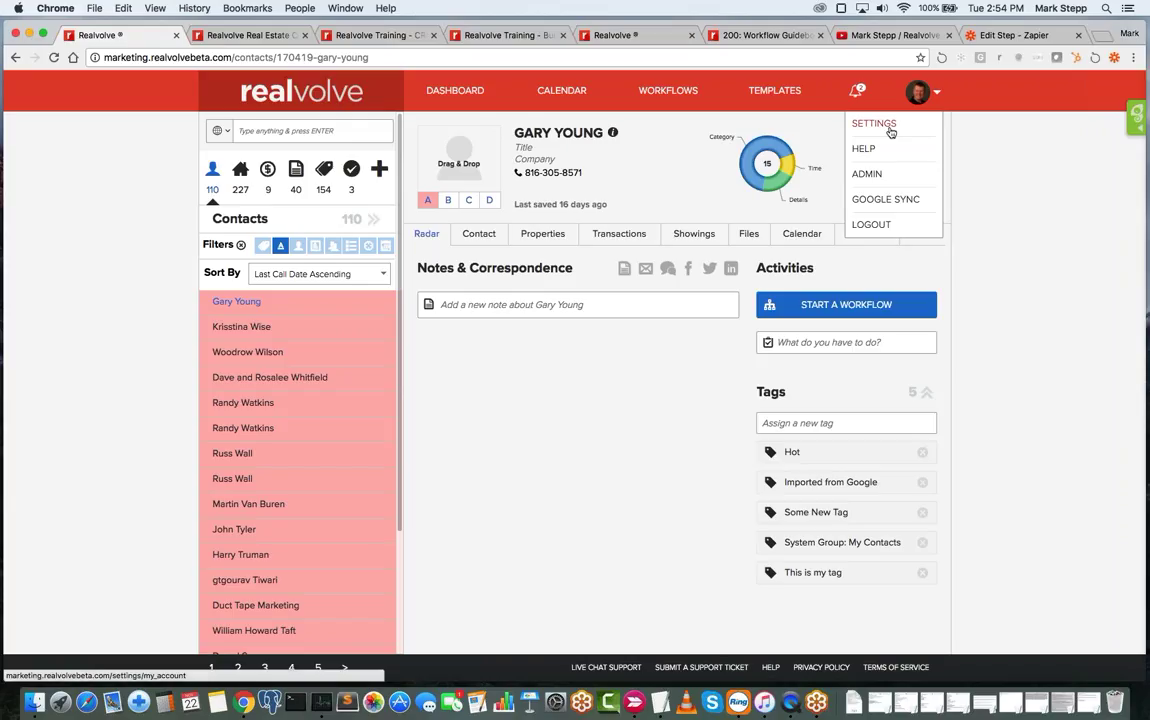
pyautogui.click(888, 126)
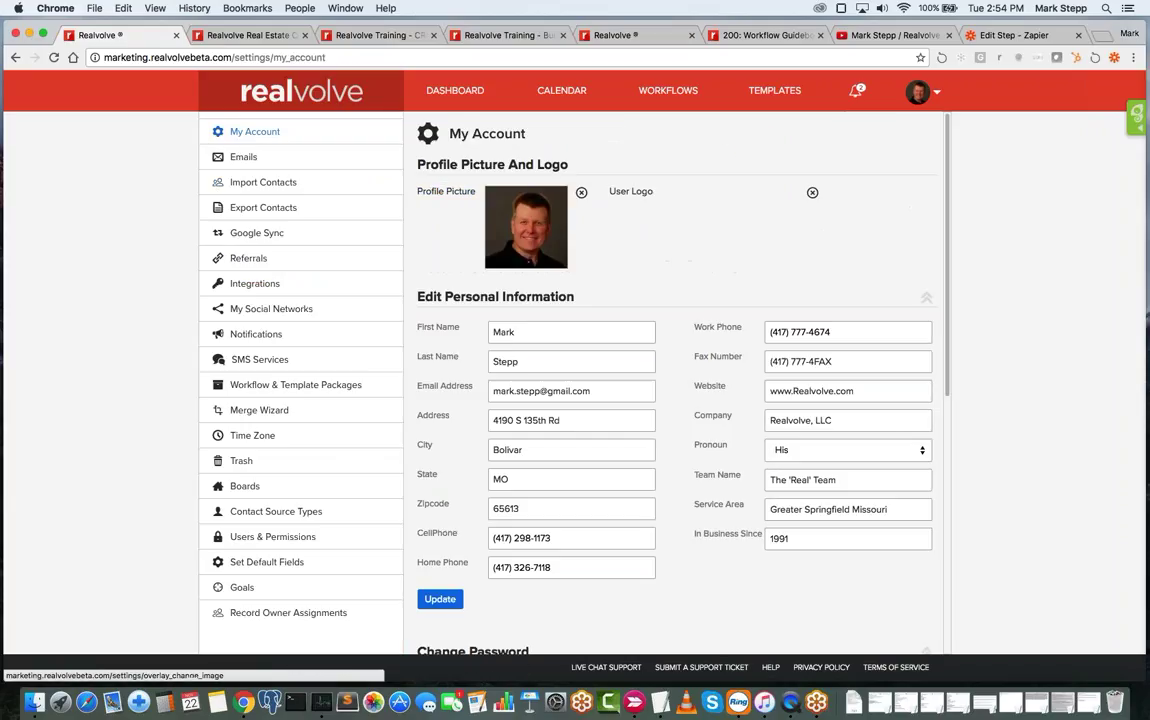
pyautogui.click(277, 538)
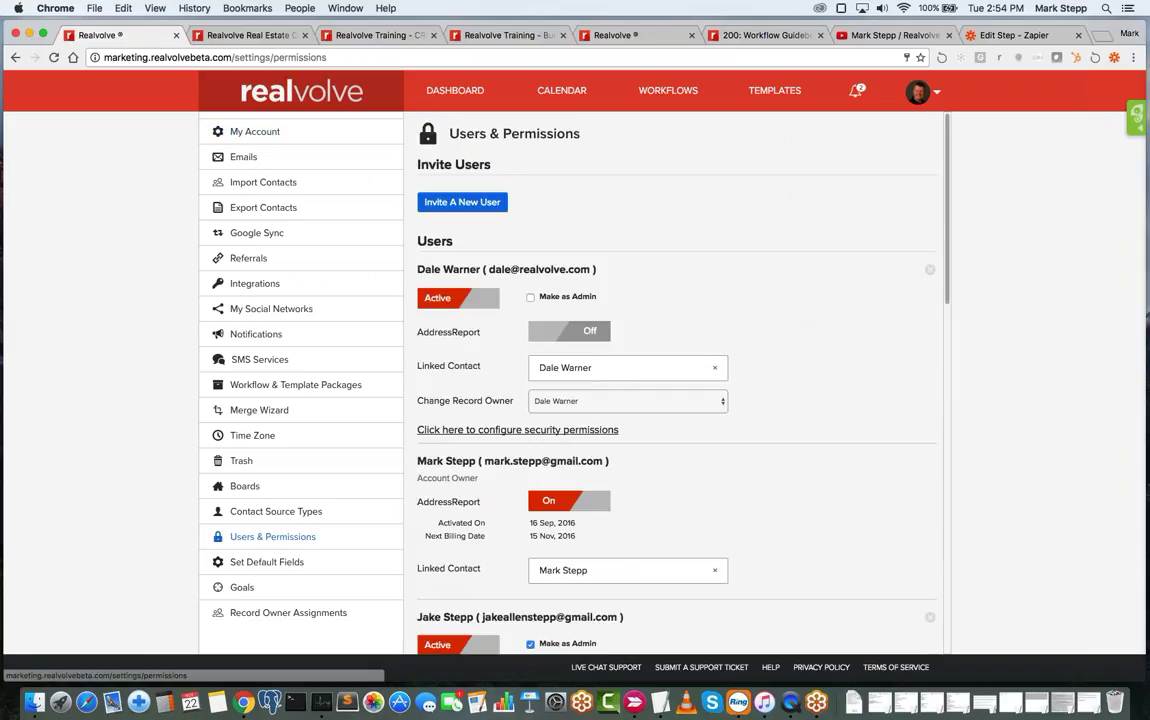
pyautogui.scroll(-8, 760, 523)
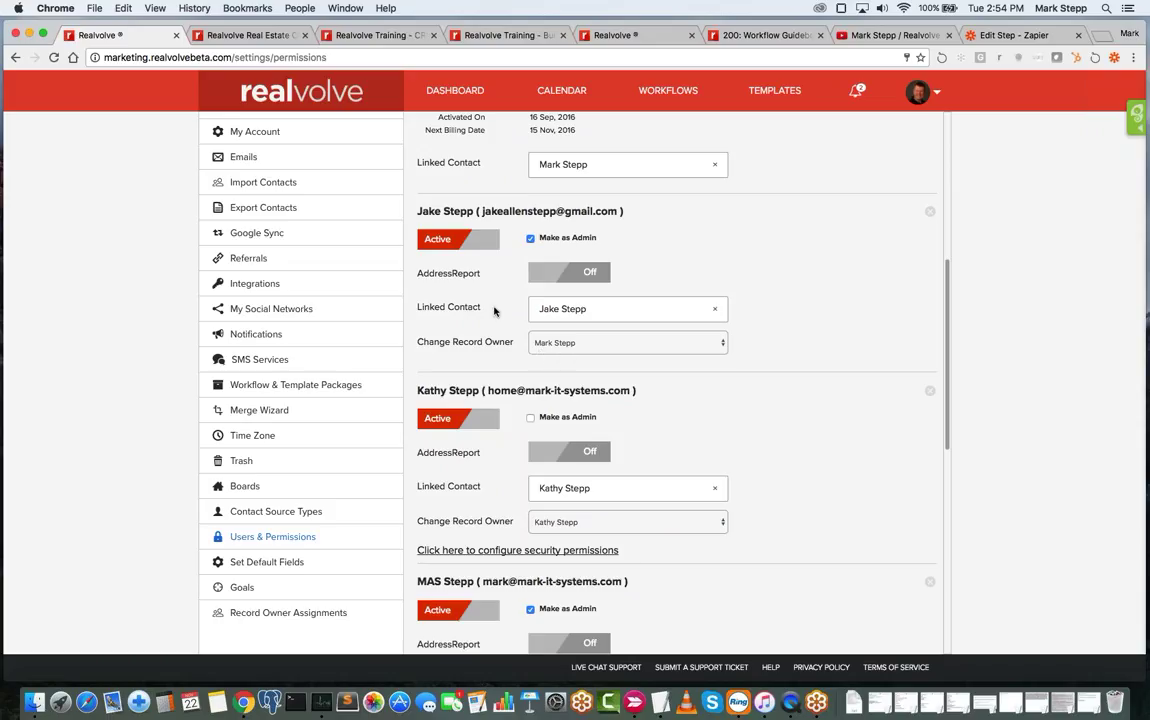
pyautogui.moveTo(416, 211); pyautogui.dragTo(474, 211)
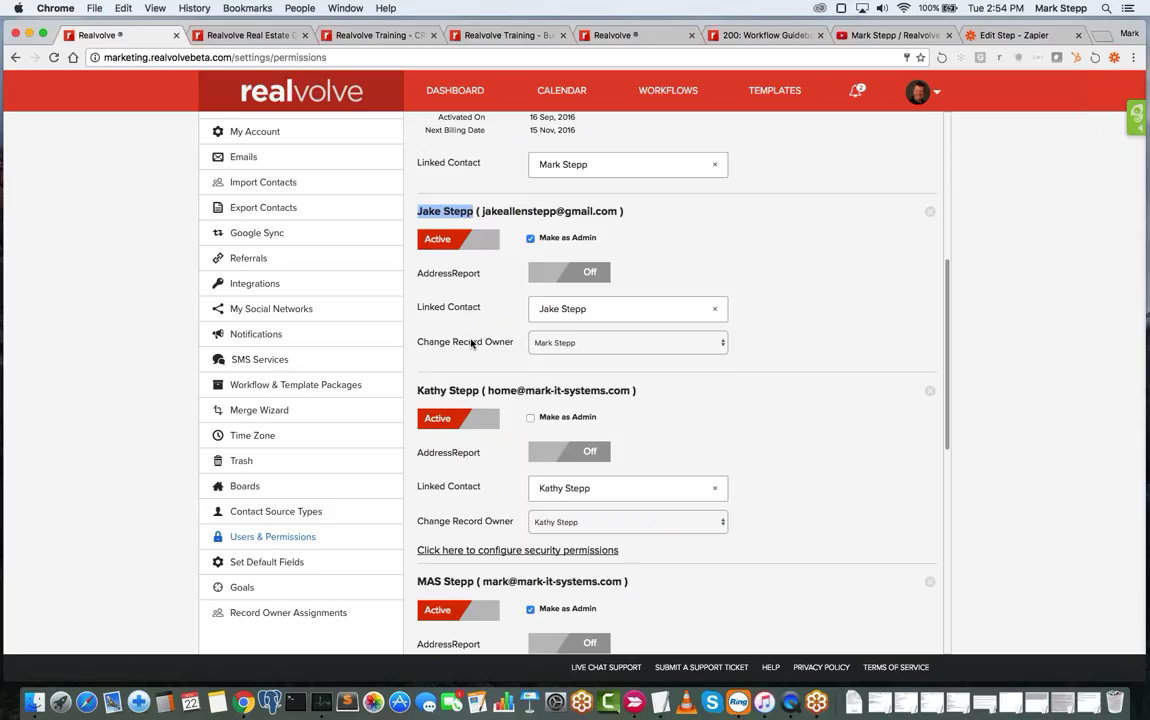
pyautogui.click(600, 309)
pyautogui.moveTo(487, 350)
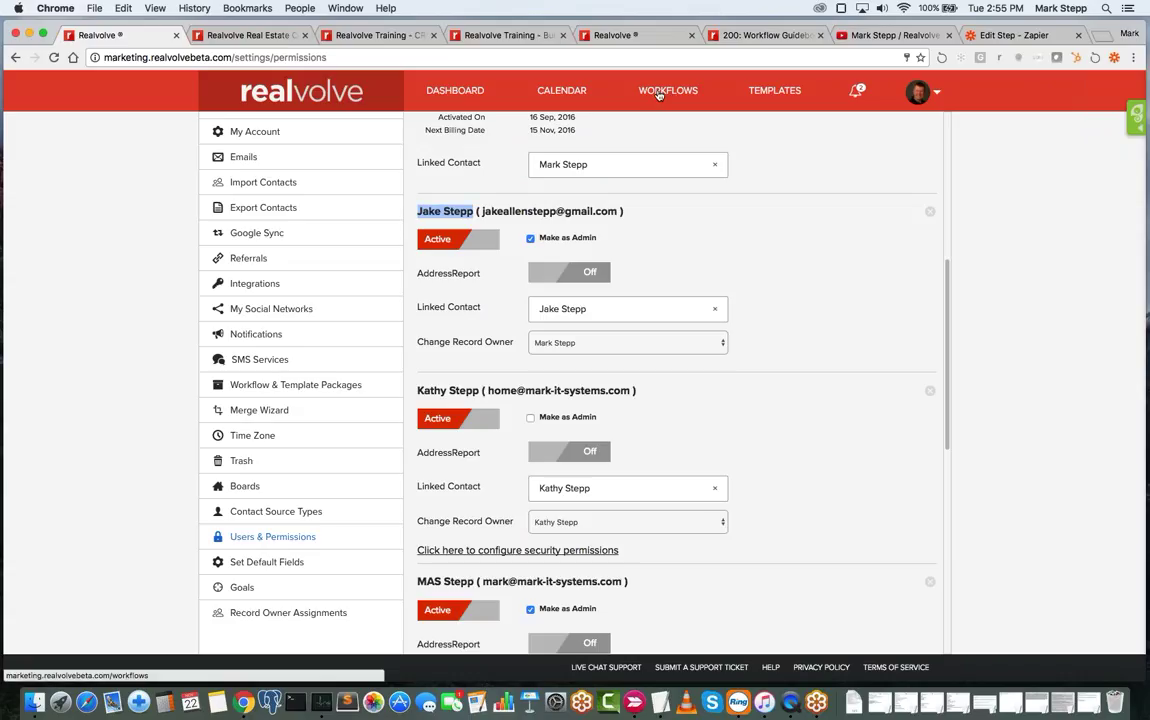
# - Go to Workflows, look over the contacts and building-workflows training pages, then return to the training account
pyautogui.click(662, 92)
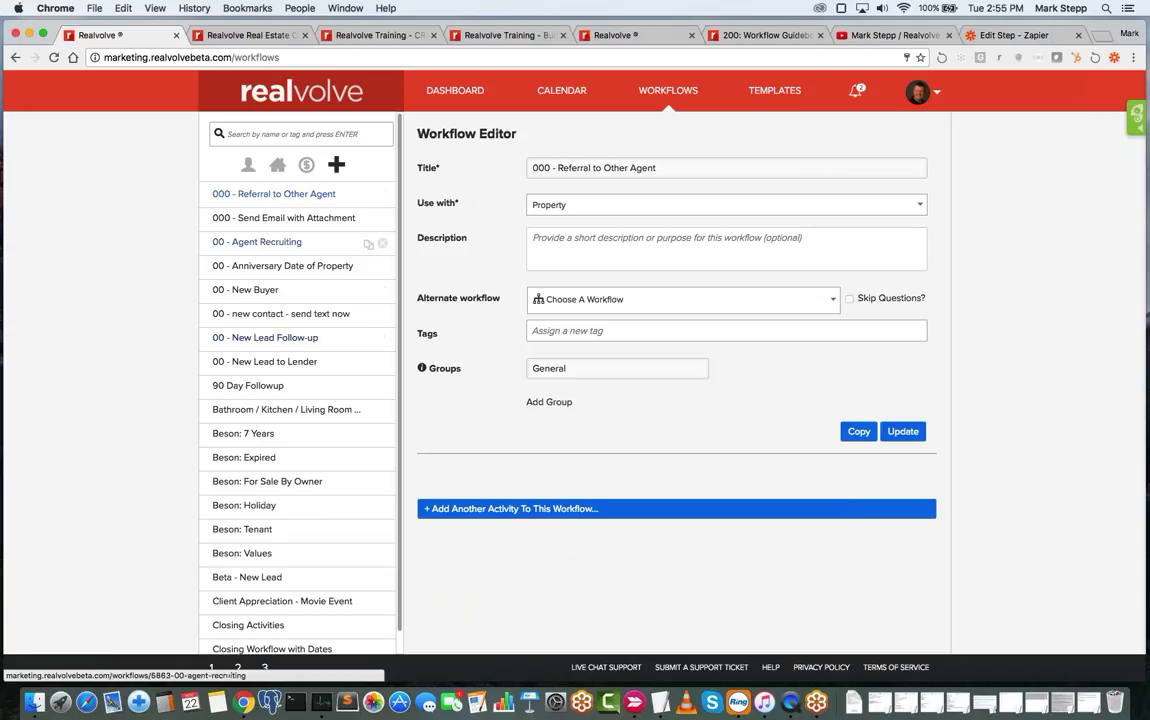
pyautogui.click(372, 40)
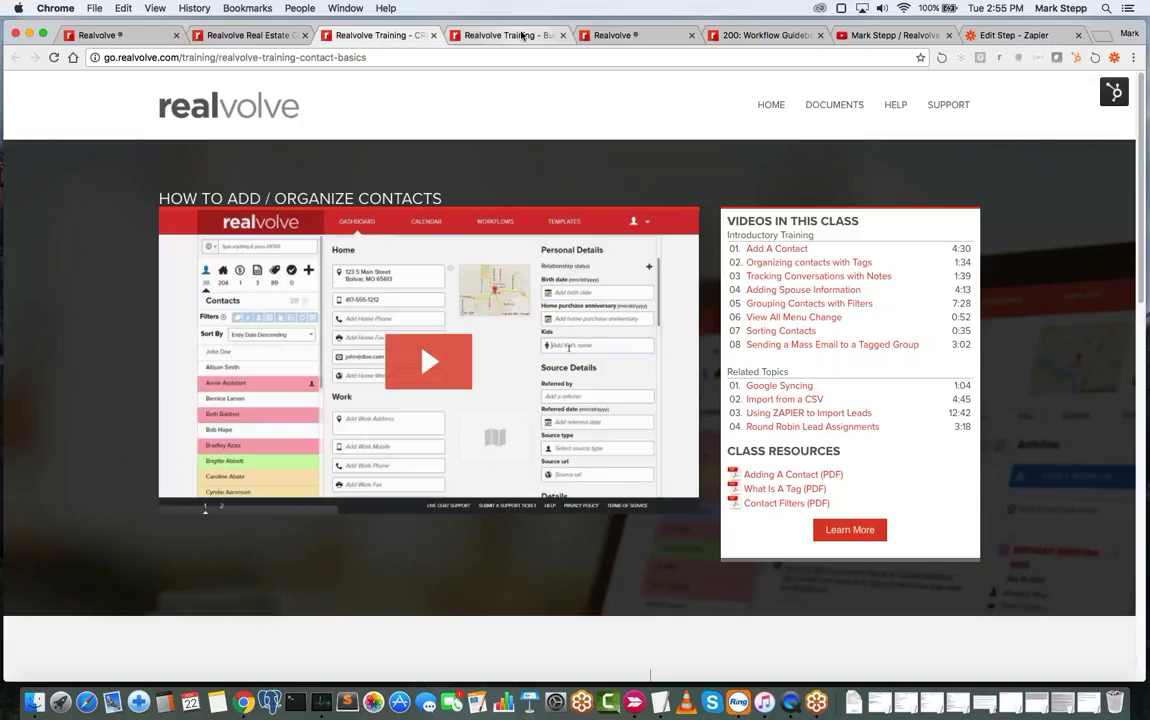
pyautogui.click(470, 35)
pyautogui.click(615, 38)
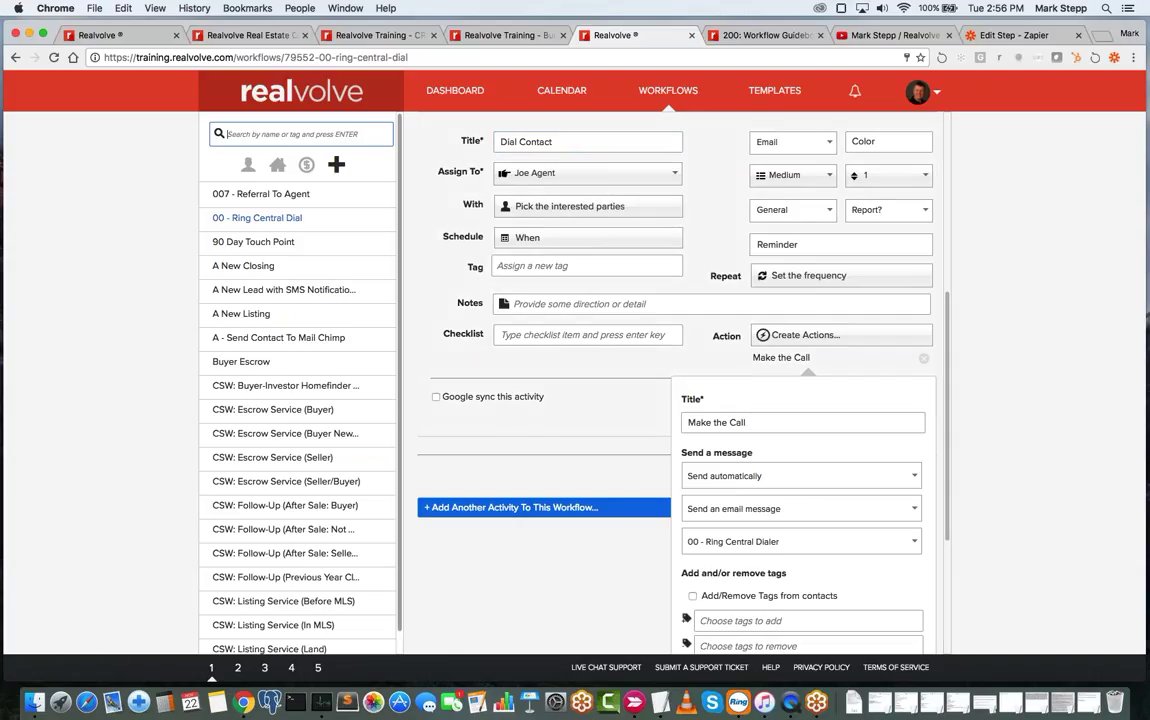
# - Filter workflows by 'ring' and edit the Dial Contact activity in 00 - Ring Central Dial
pyautogui.write('ring')
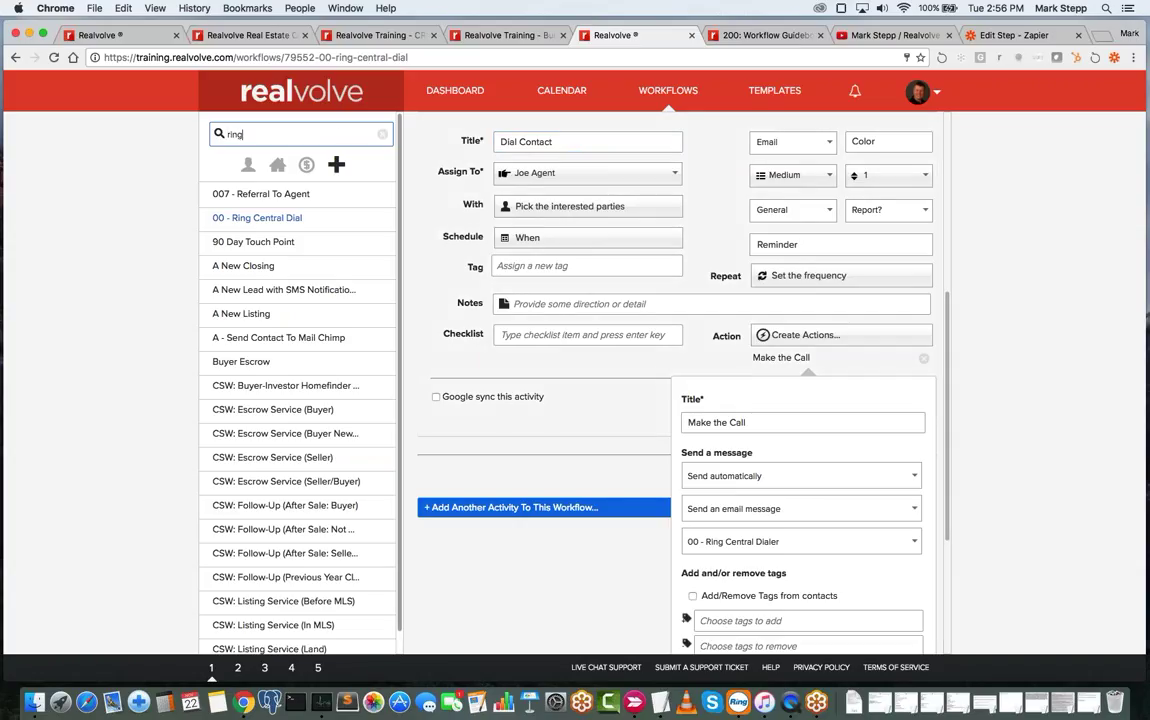
pyautogui.click(262, 194)
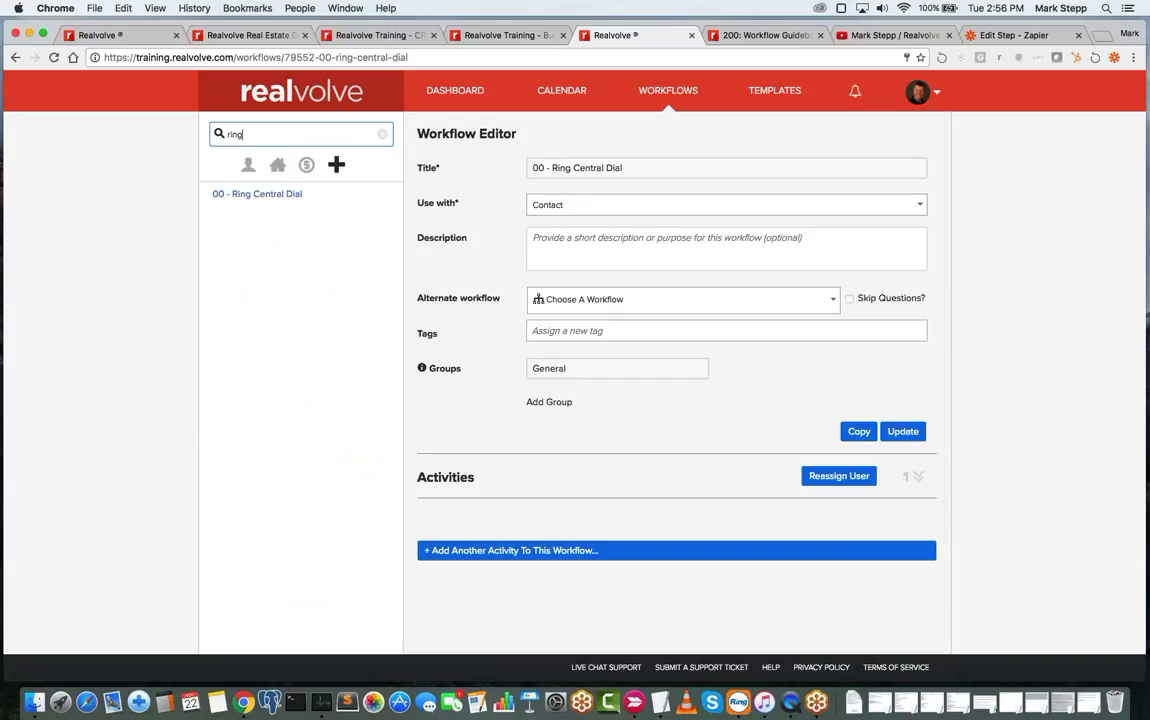
pyautogui.click(917, 478)
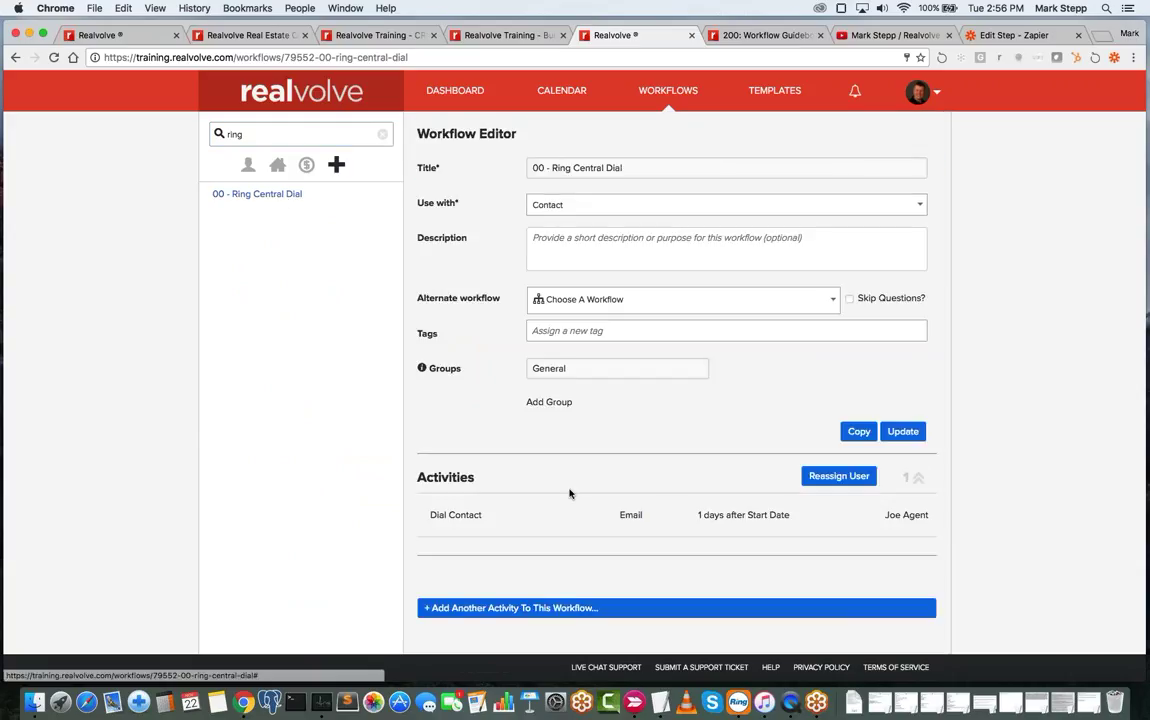
pyautogui.click(667, 495)
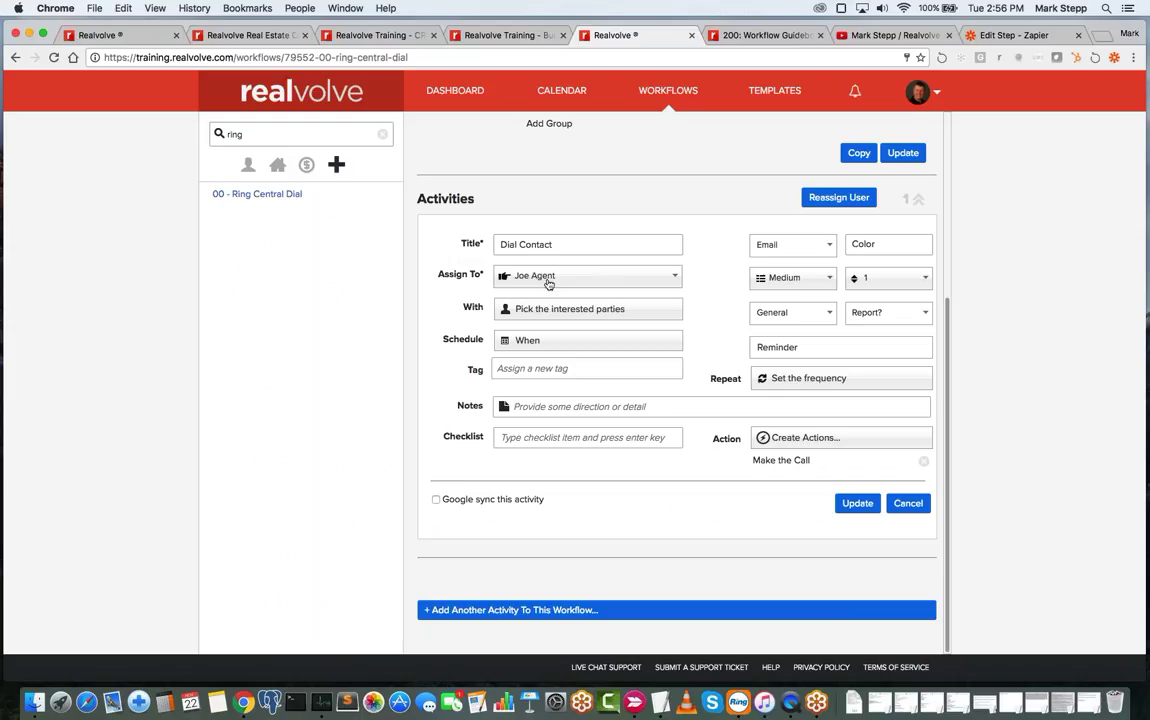
# - Leave the assignee unchanged and open the interested-parties options showing the specific RingCentral contact
pyautogui.click(548, 284)
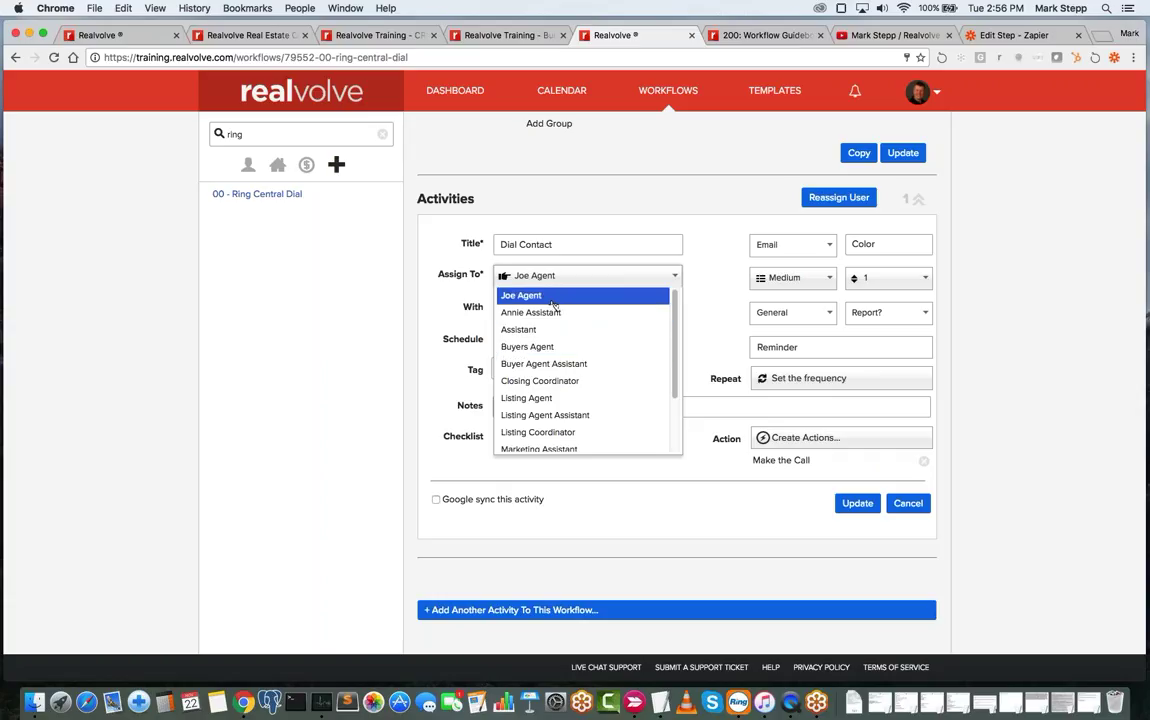
pyautogui.click(552, 298)
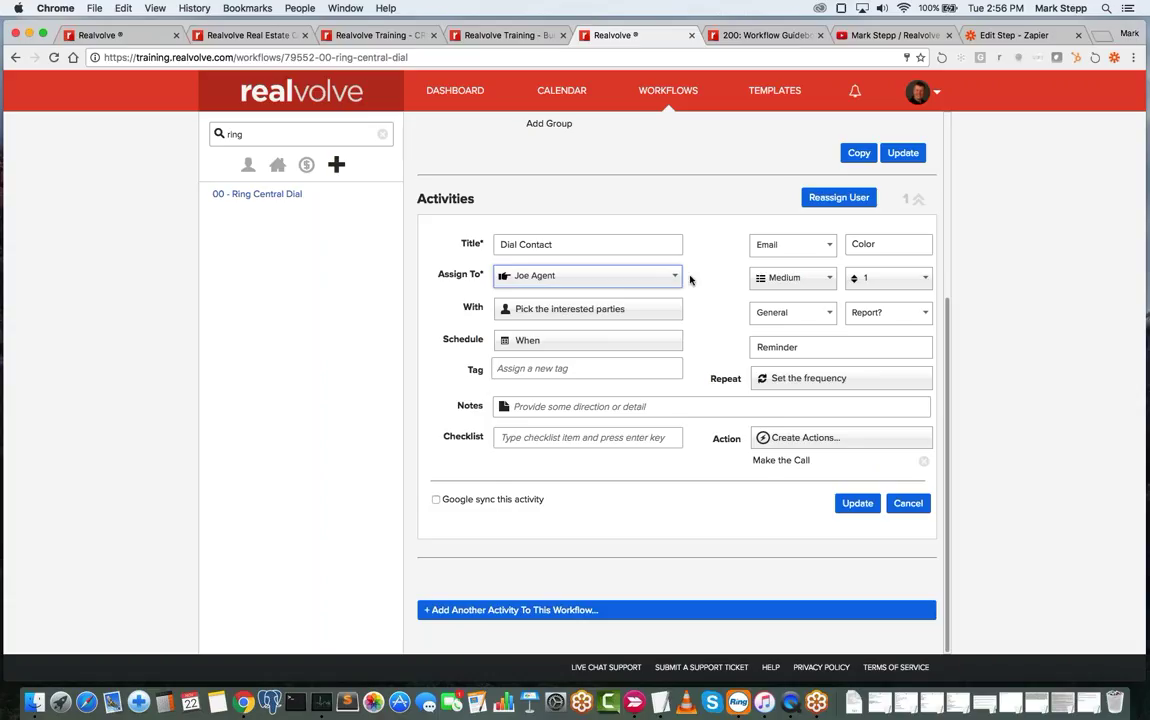
pyautogui.click(534, 319)
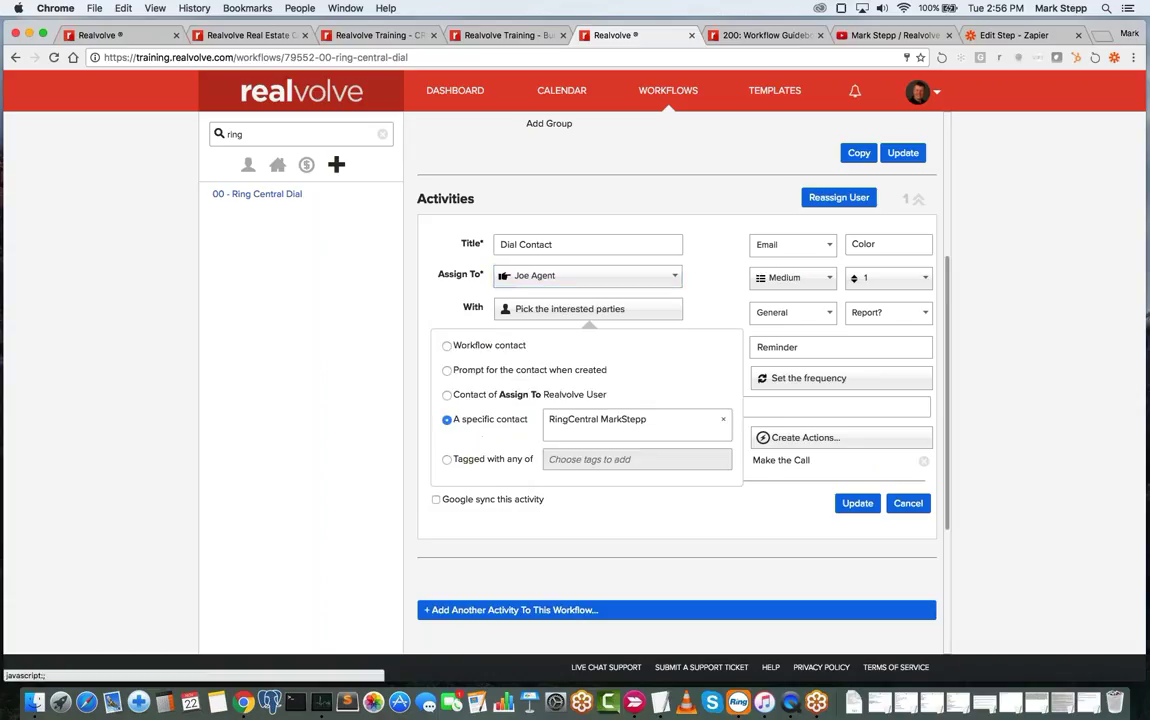
pyautogui.scroll(-2, 500, 310)
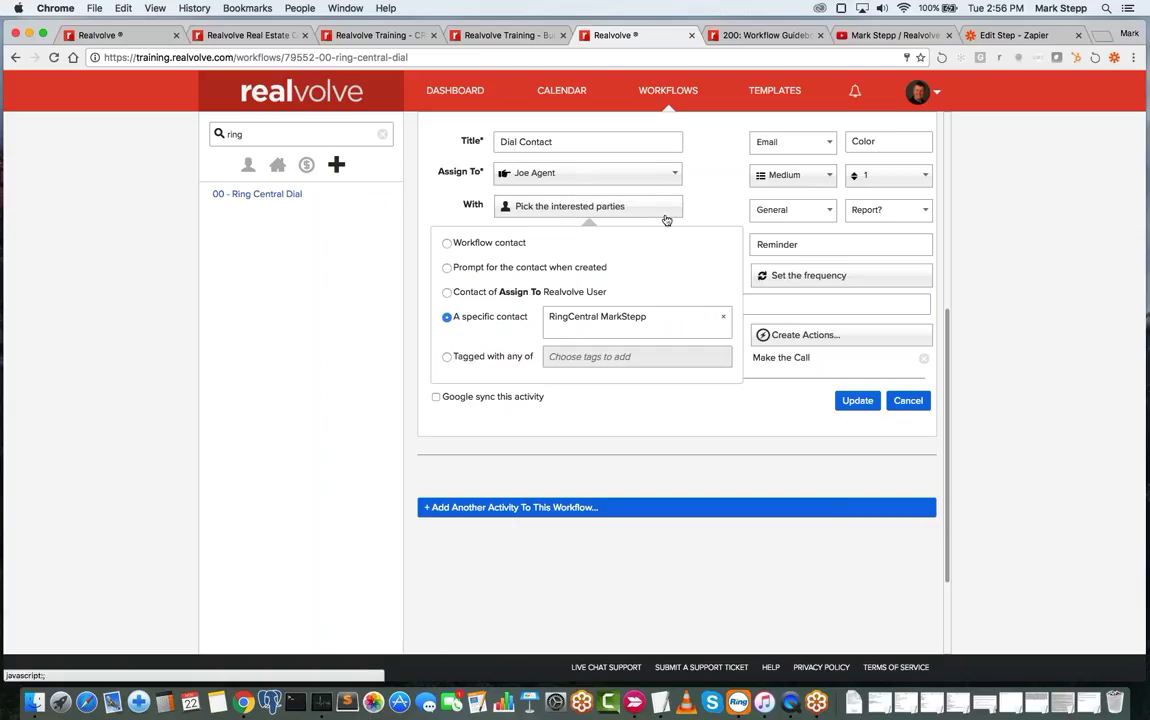
pyautogui.click(555, 321)
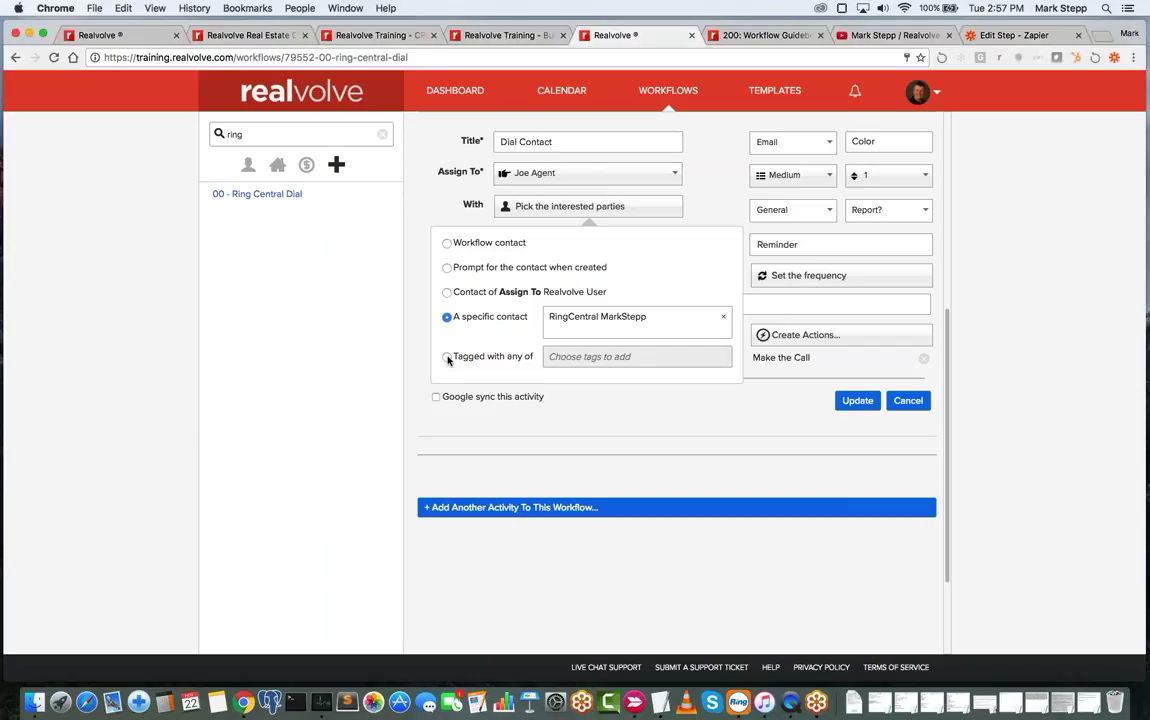
# - Switch interested parties to contacts tagged with 'Coaching Club' and select the old Dial Contact title
pyautogui.click(447, 358)
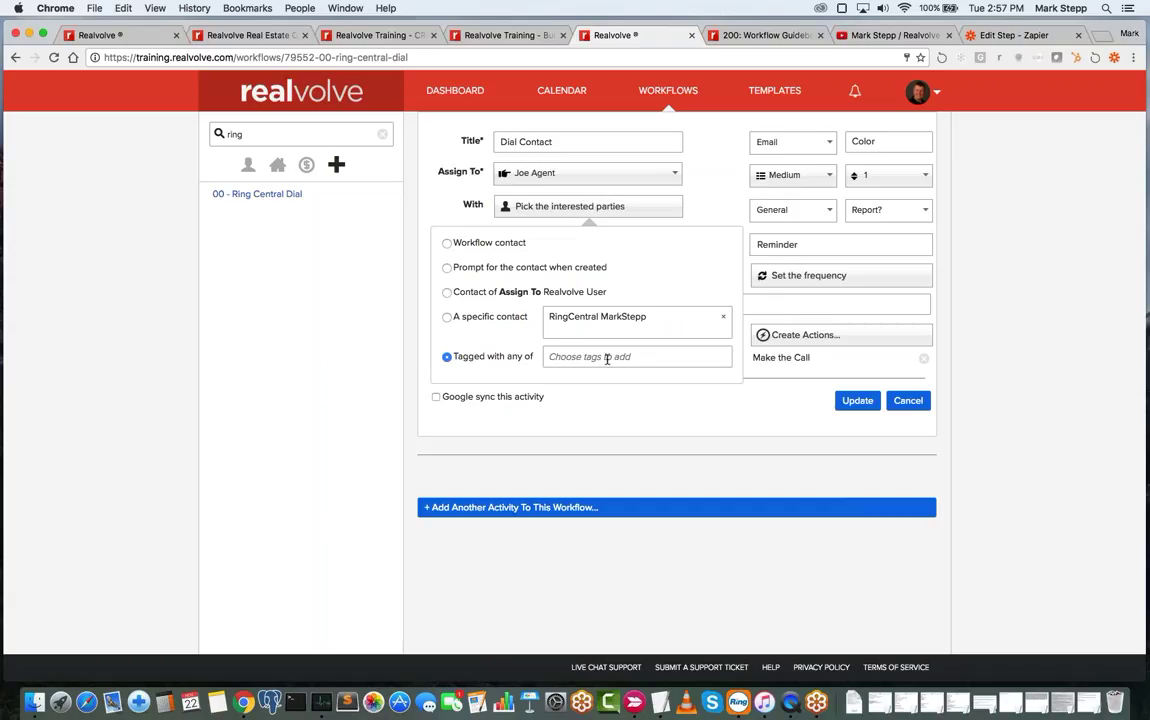
pyautogui.click(565, 143)
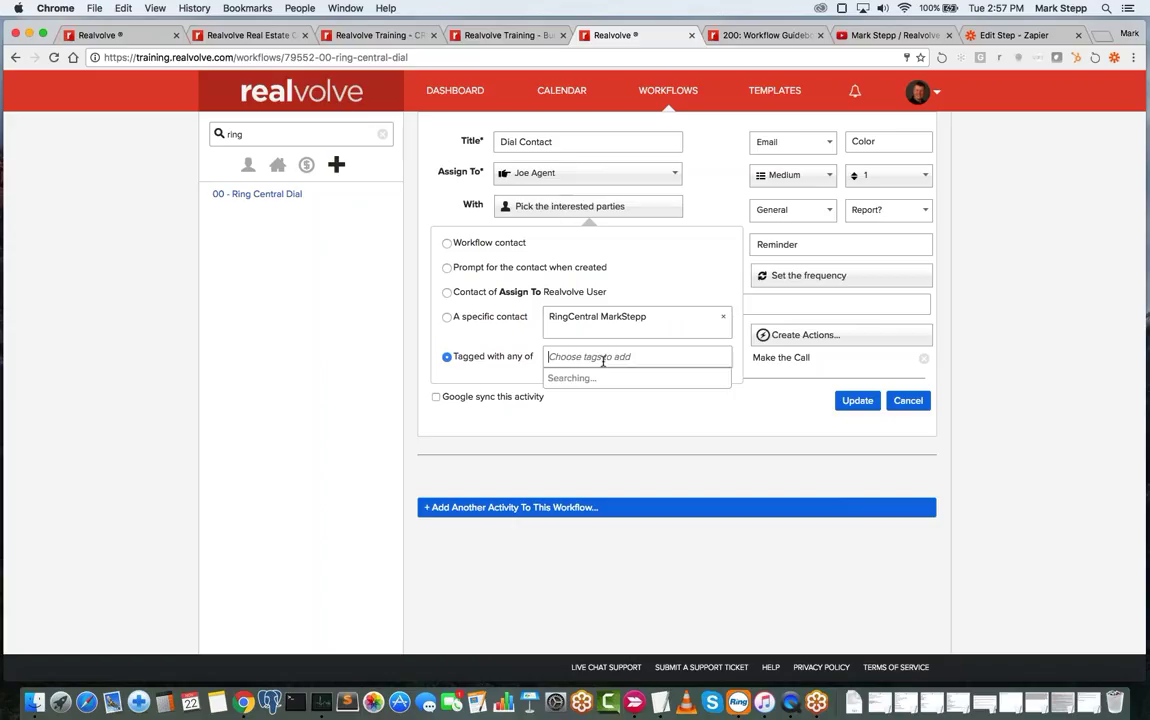
pyautogui.write('Coaching Club')
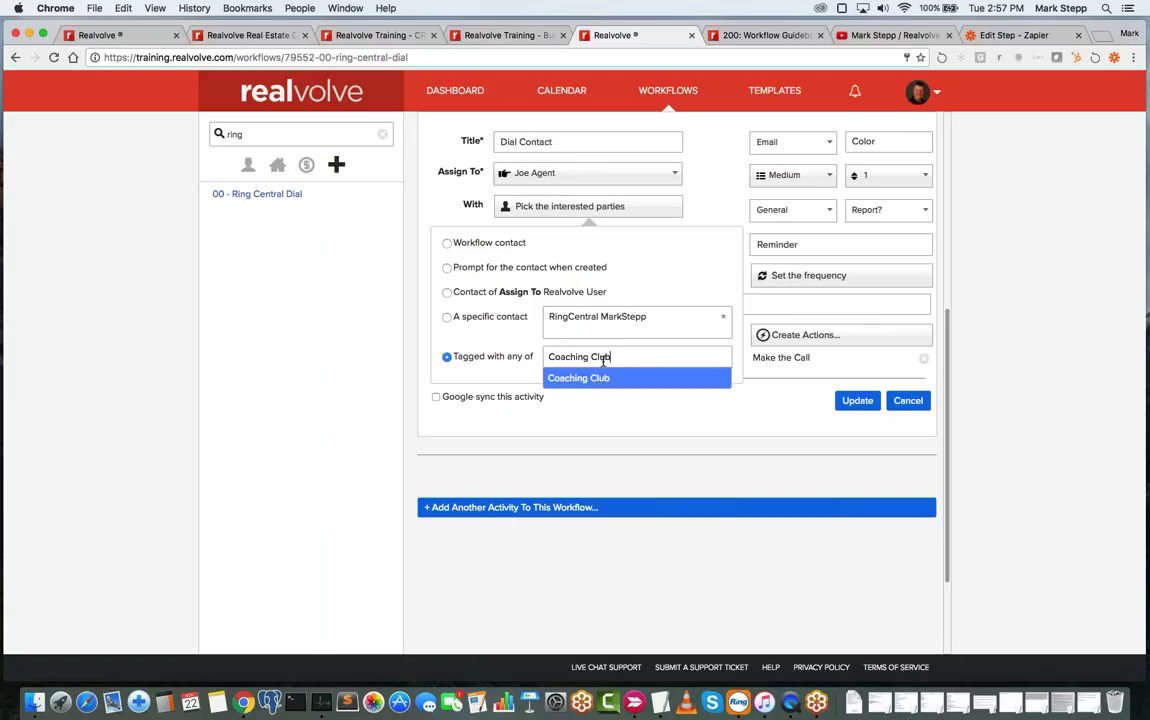
pyautogui.press('Return')
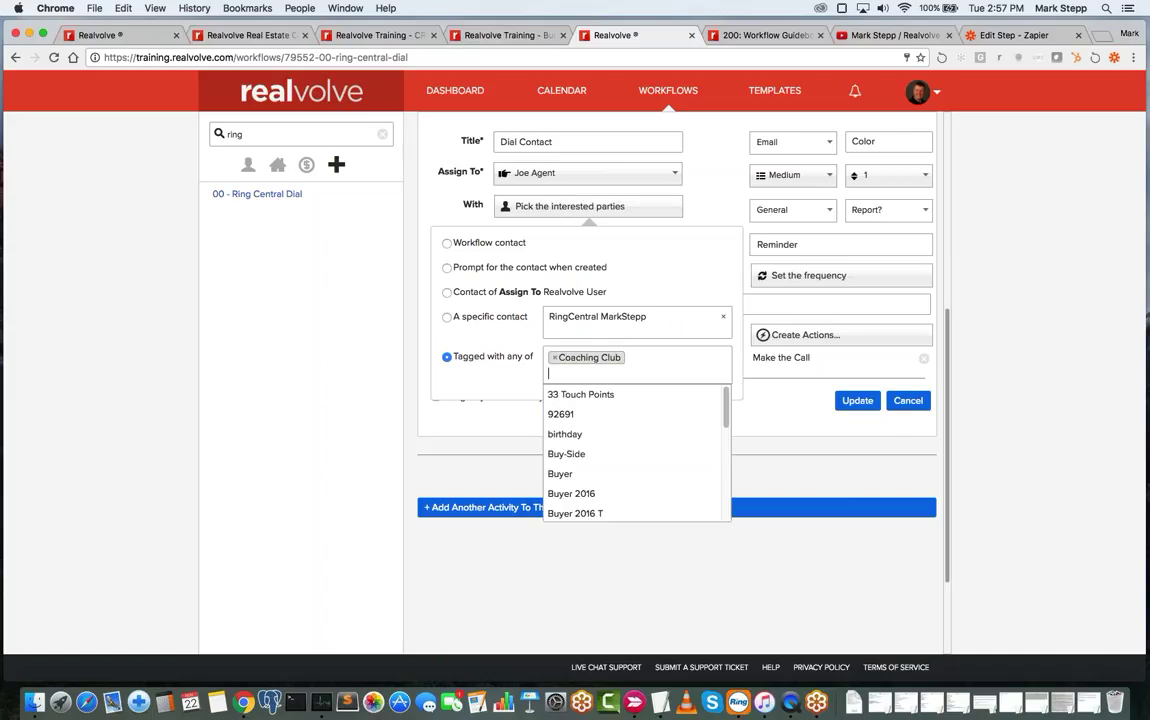
pyautogui.click(470, 386)
pyautogui.moveTo(612, 141); pyautogui.dragTo(505, 141)
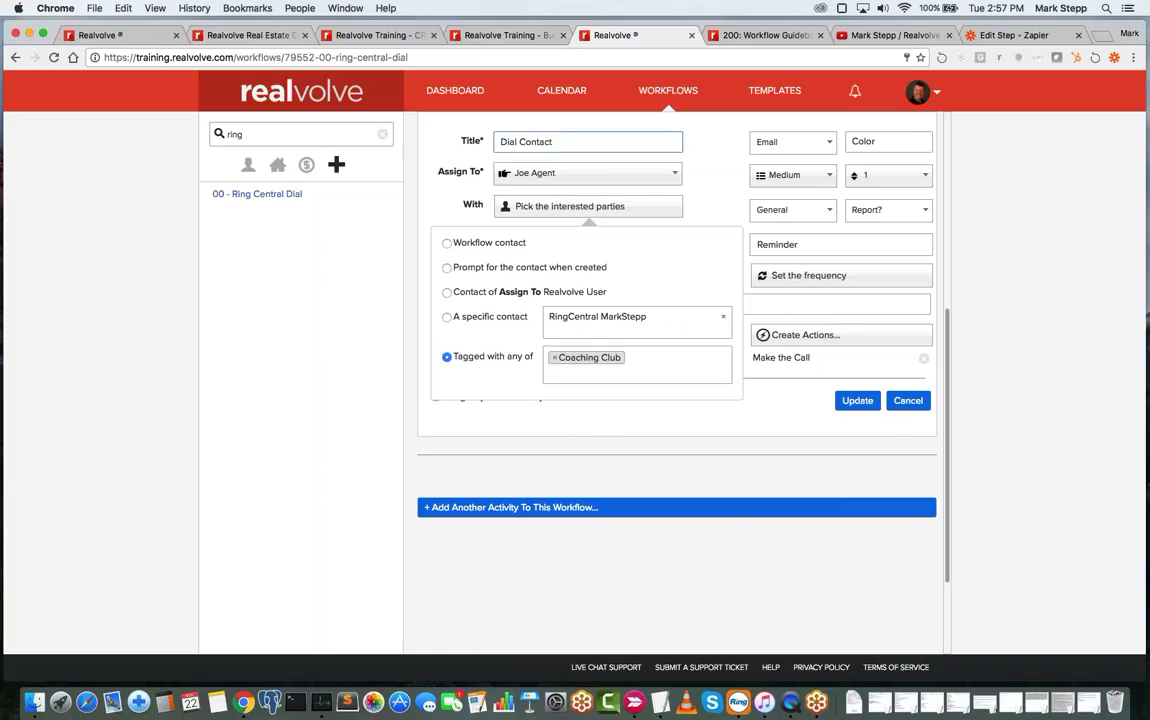
# - Type the new title 'Remind about Coaching Call', correcting the typo
pyautogui.write('Remind')
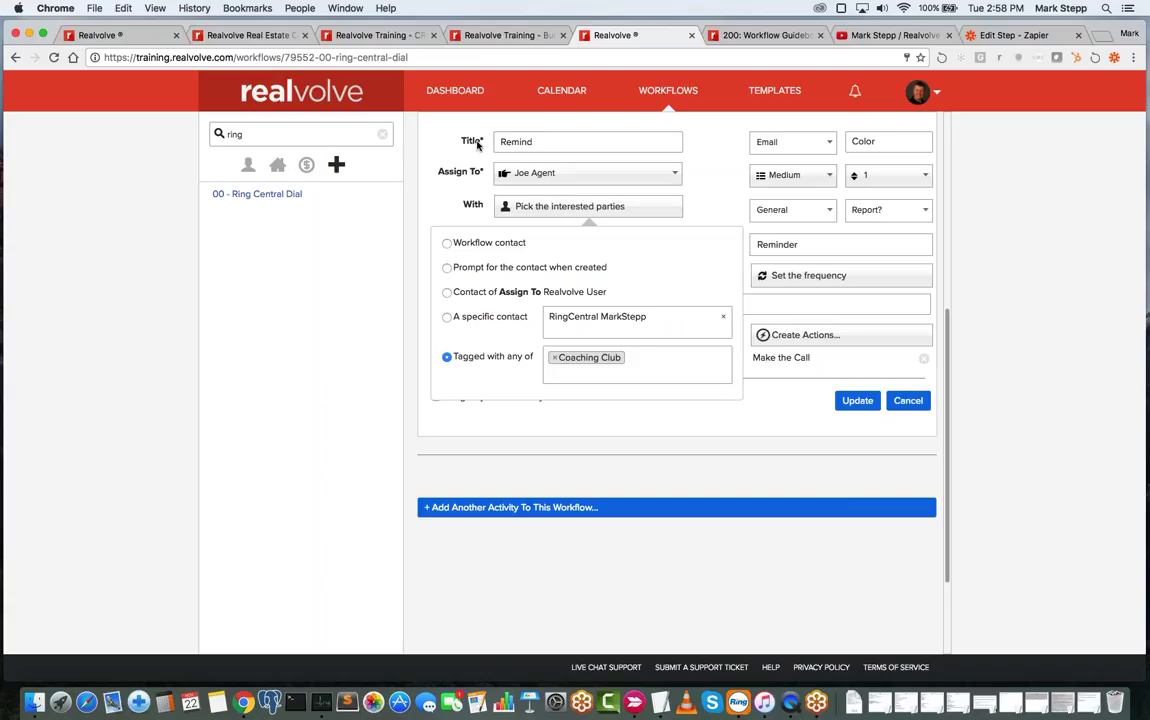
pyautogui.write(' about Coaching Call')
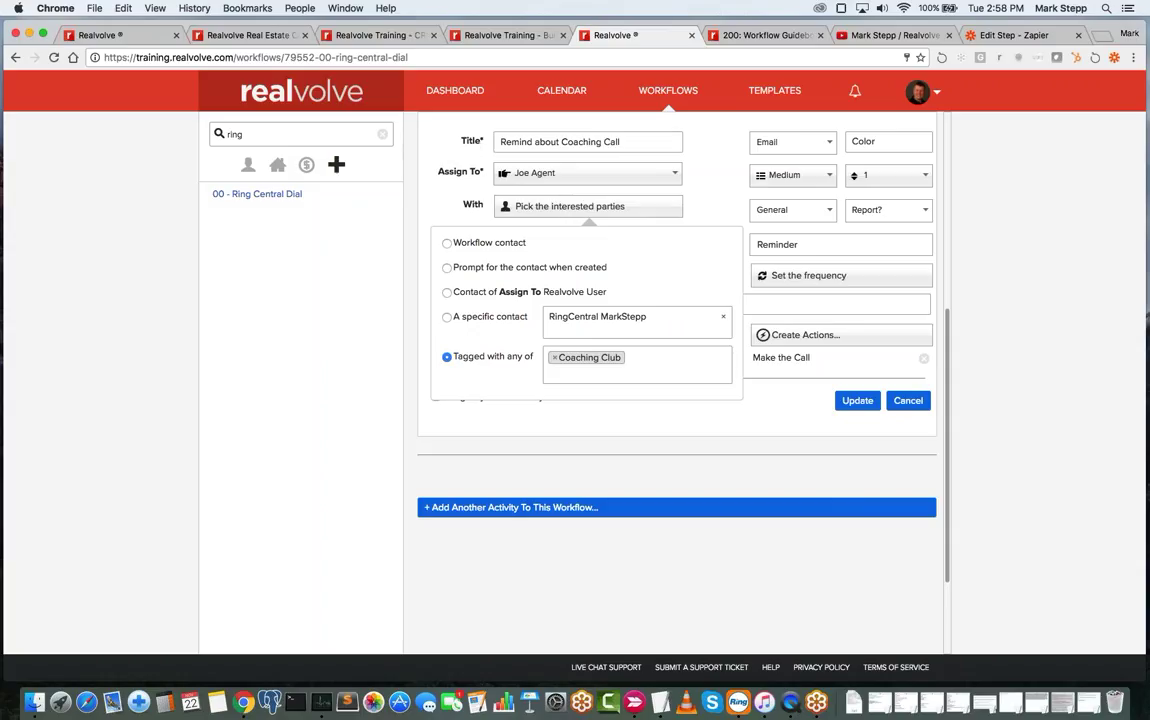